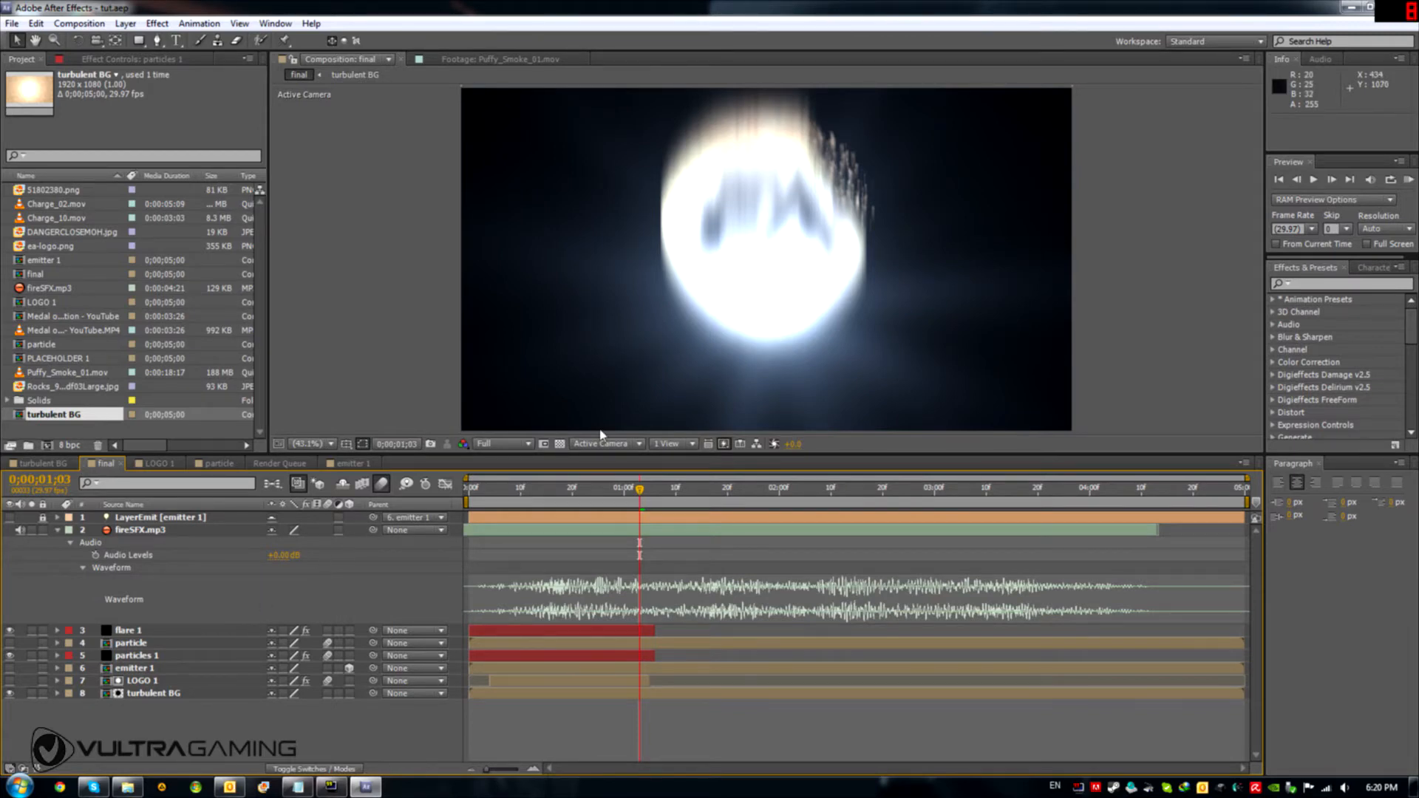
Step: Add an adjustment layer to the final composition and place it directly above the flare 1 layer
left_click(537, 490)
left_click_drag(536, 490, 572, 490)
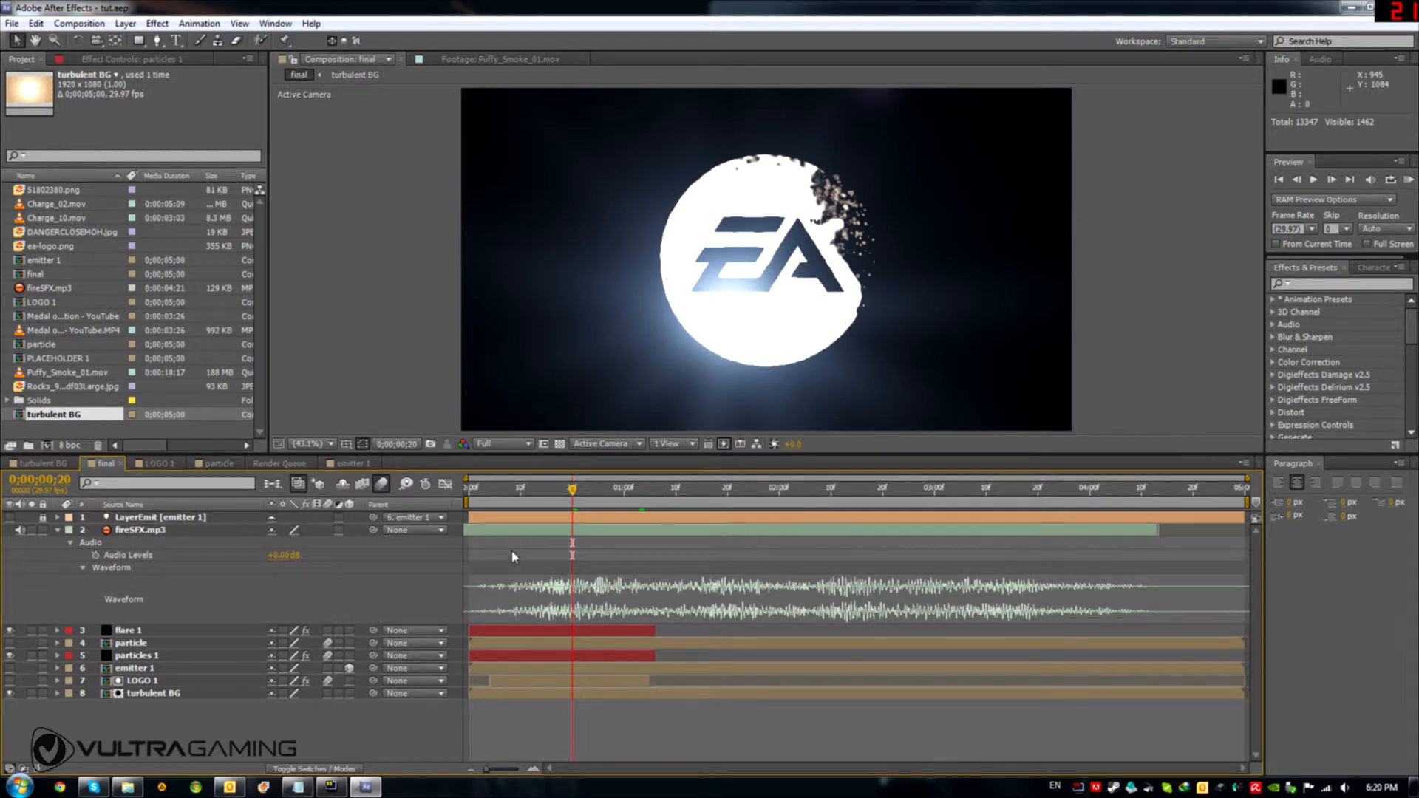
right_click(274, 731)
mouse_move(446, 593)
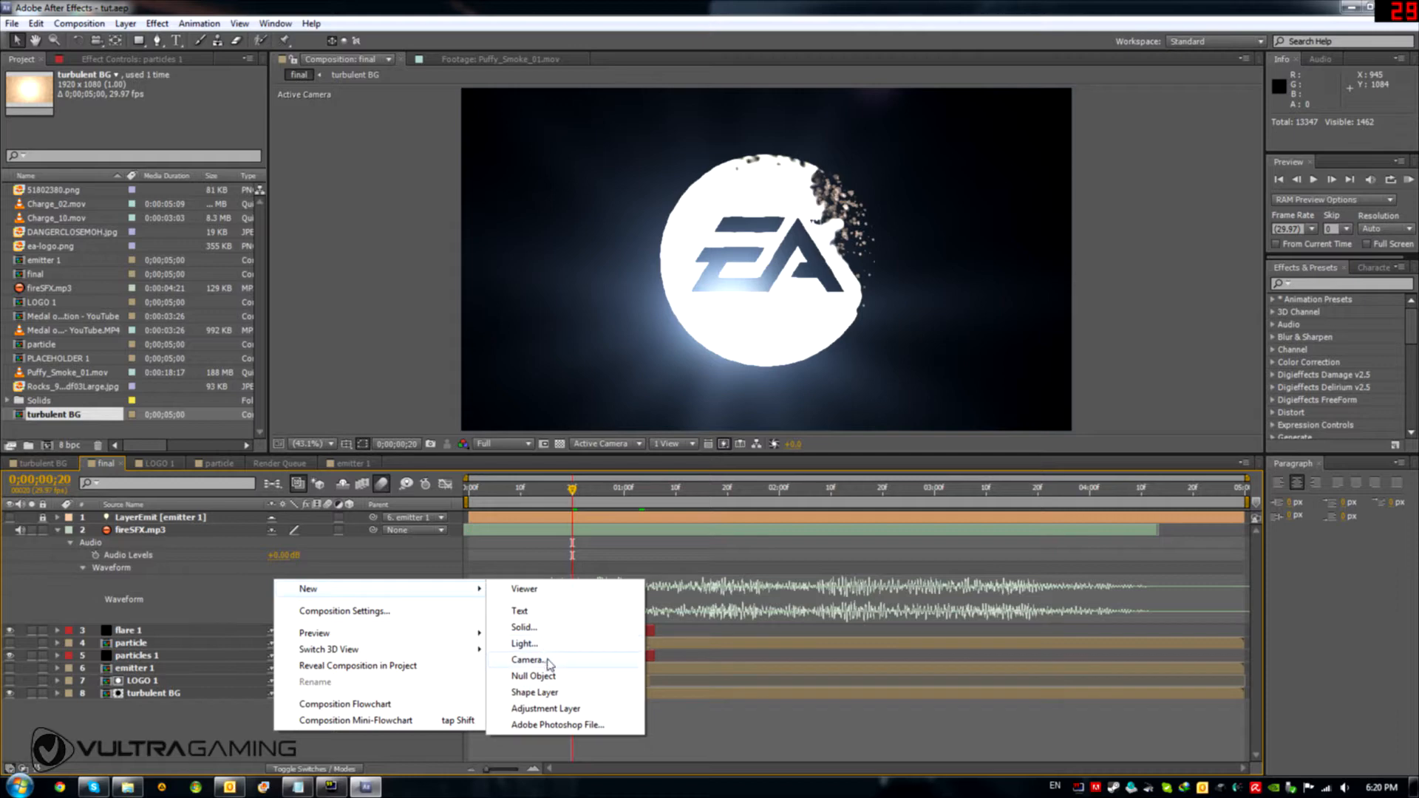
left_click(557, 709)
left_click_drag(145, 542, 157, 634)
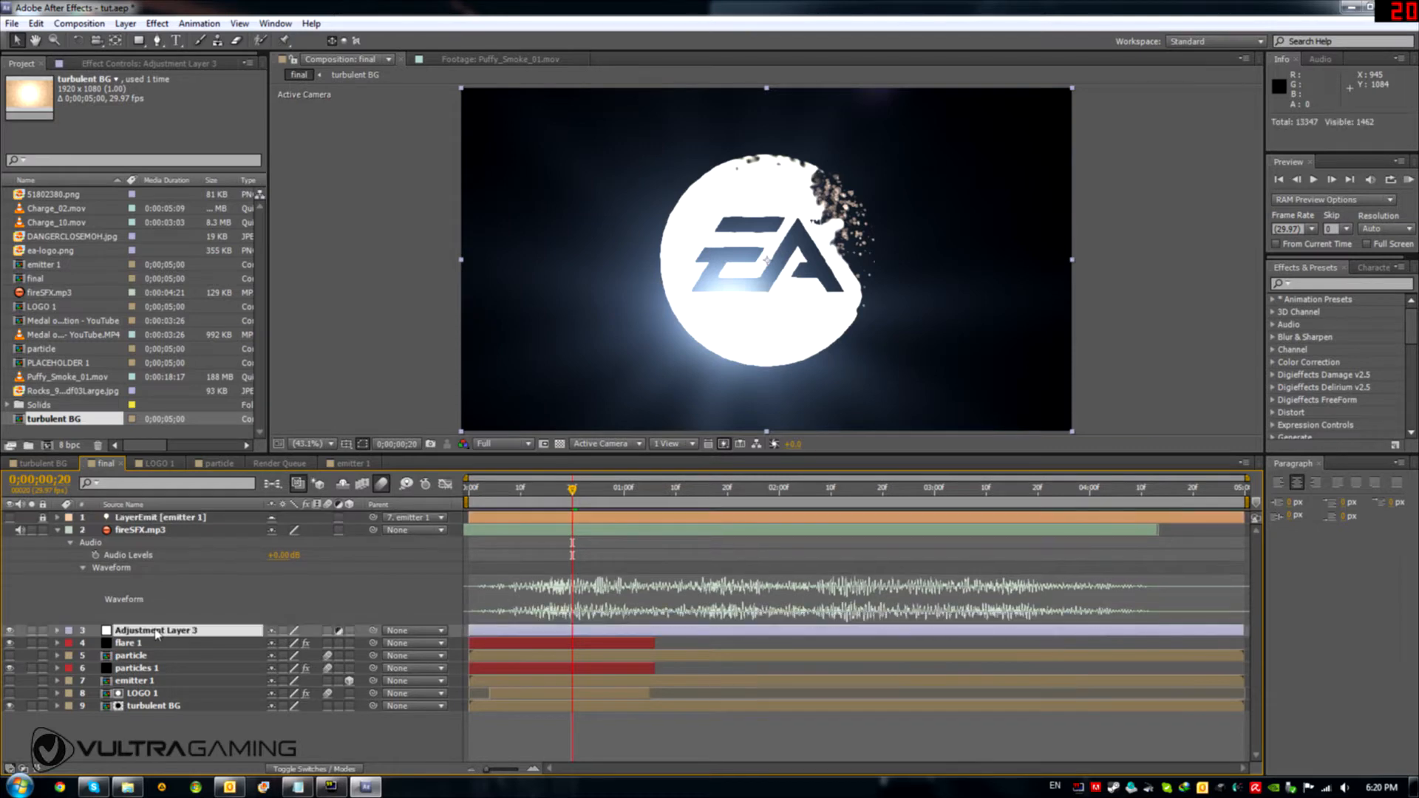
Step: Rename the adjustment layer as colorize and trim its end to line up with the flare 1 layer's end
right_click(156, 633)
left_click(189, 621)
type("col")
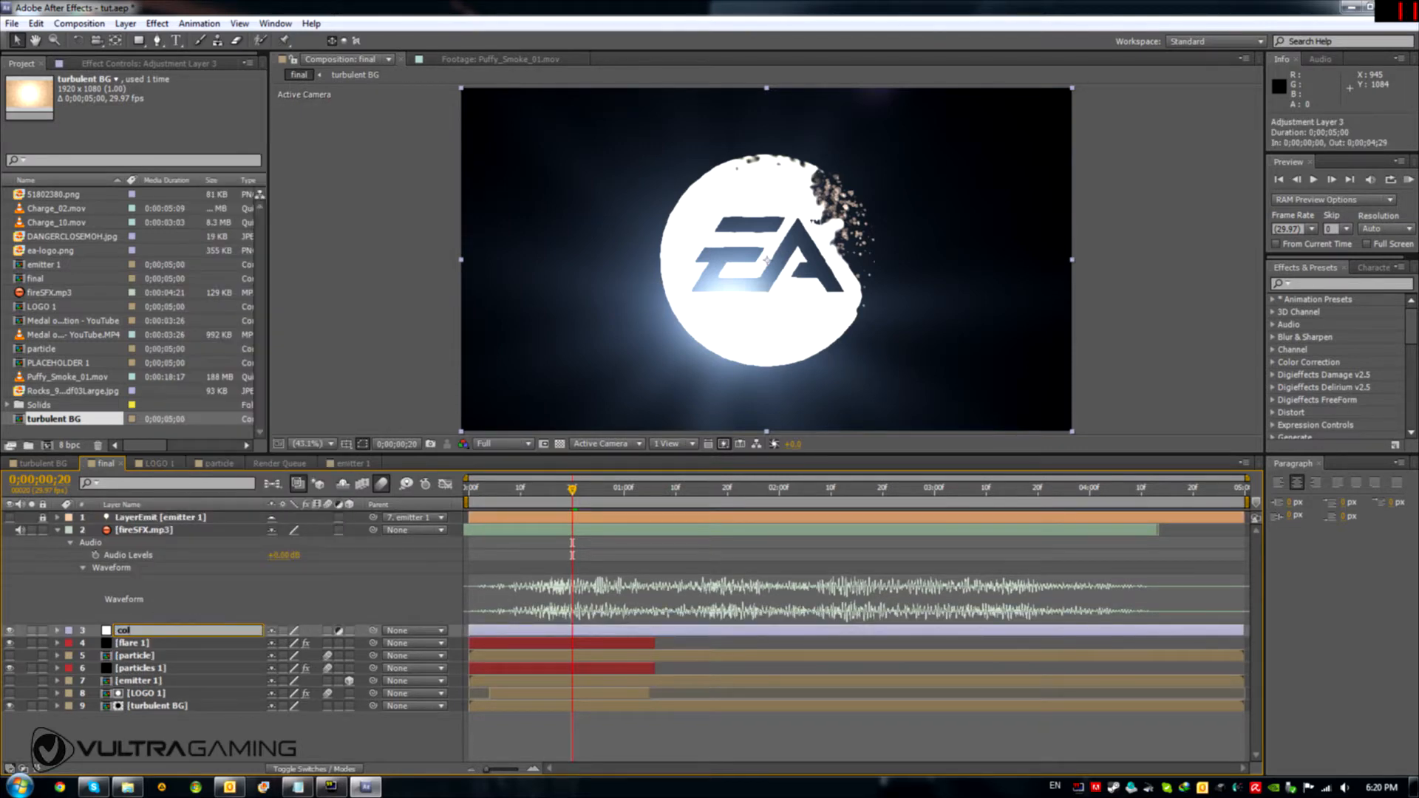
type("orize")
key("Return")
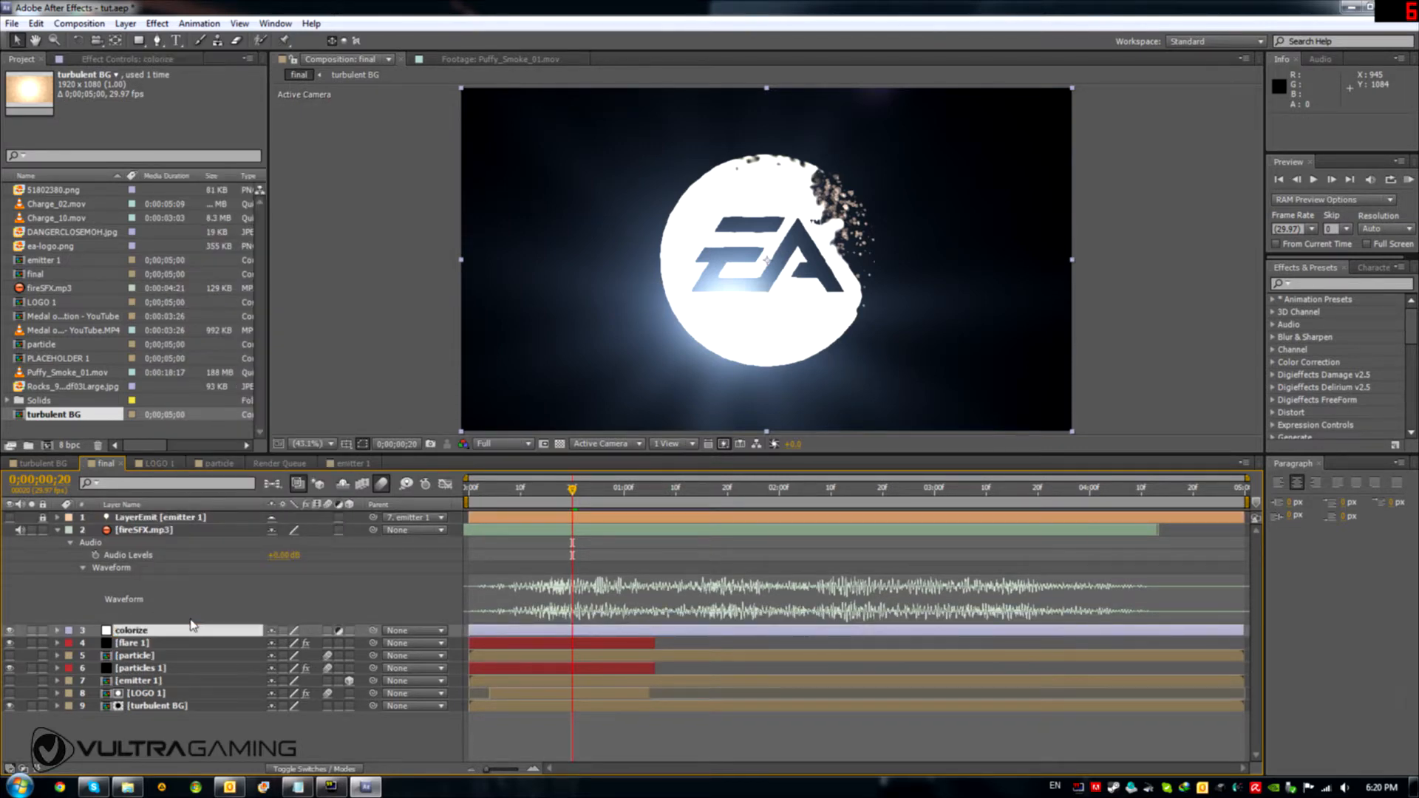
left_click_drag(1244, 629, 653, 630)
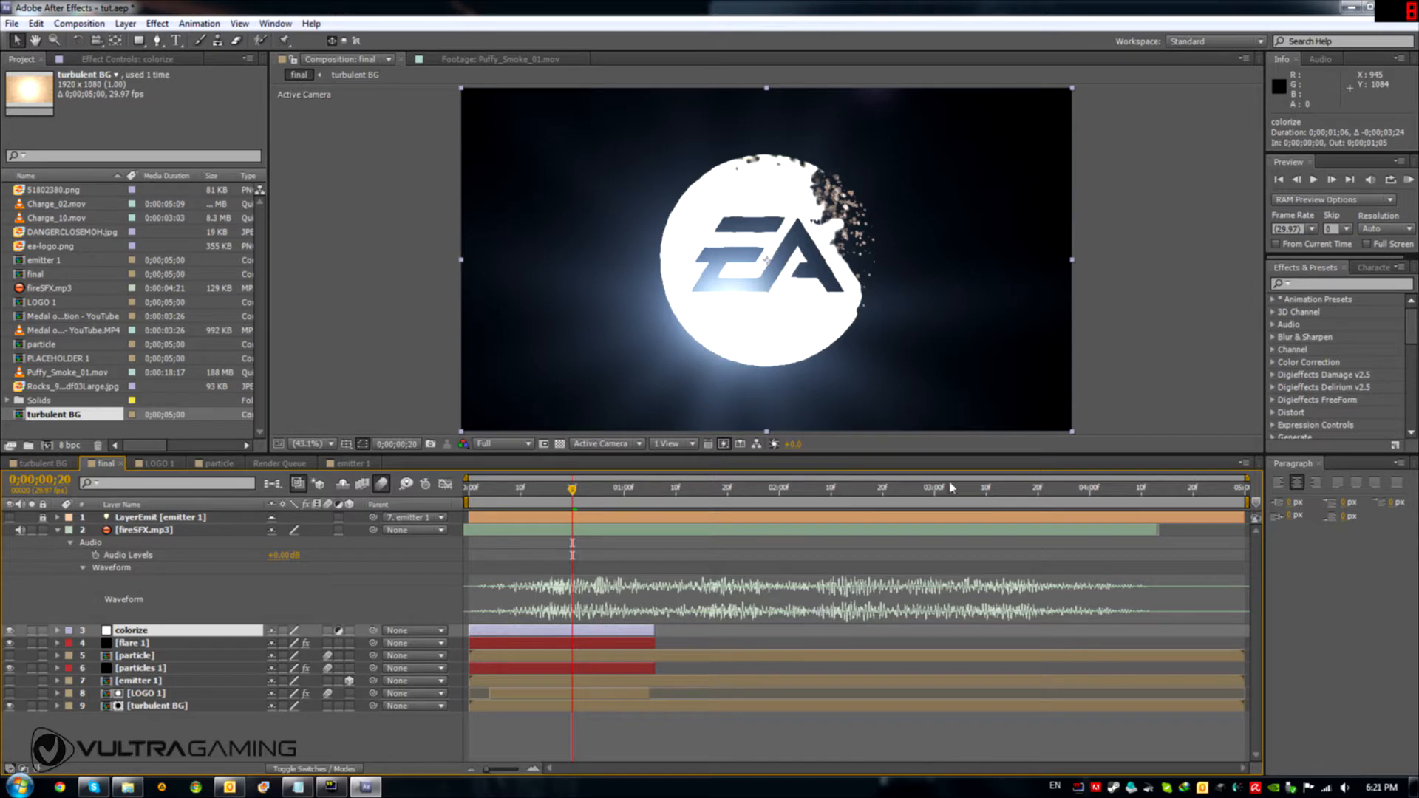
Step: Find the Hue/Saturation effect and apply it to the colorize layer
left_click(1323, 284)
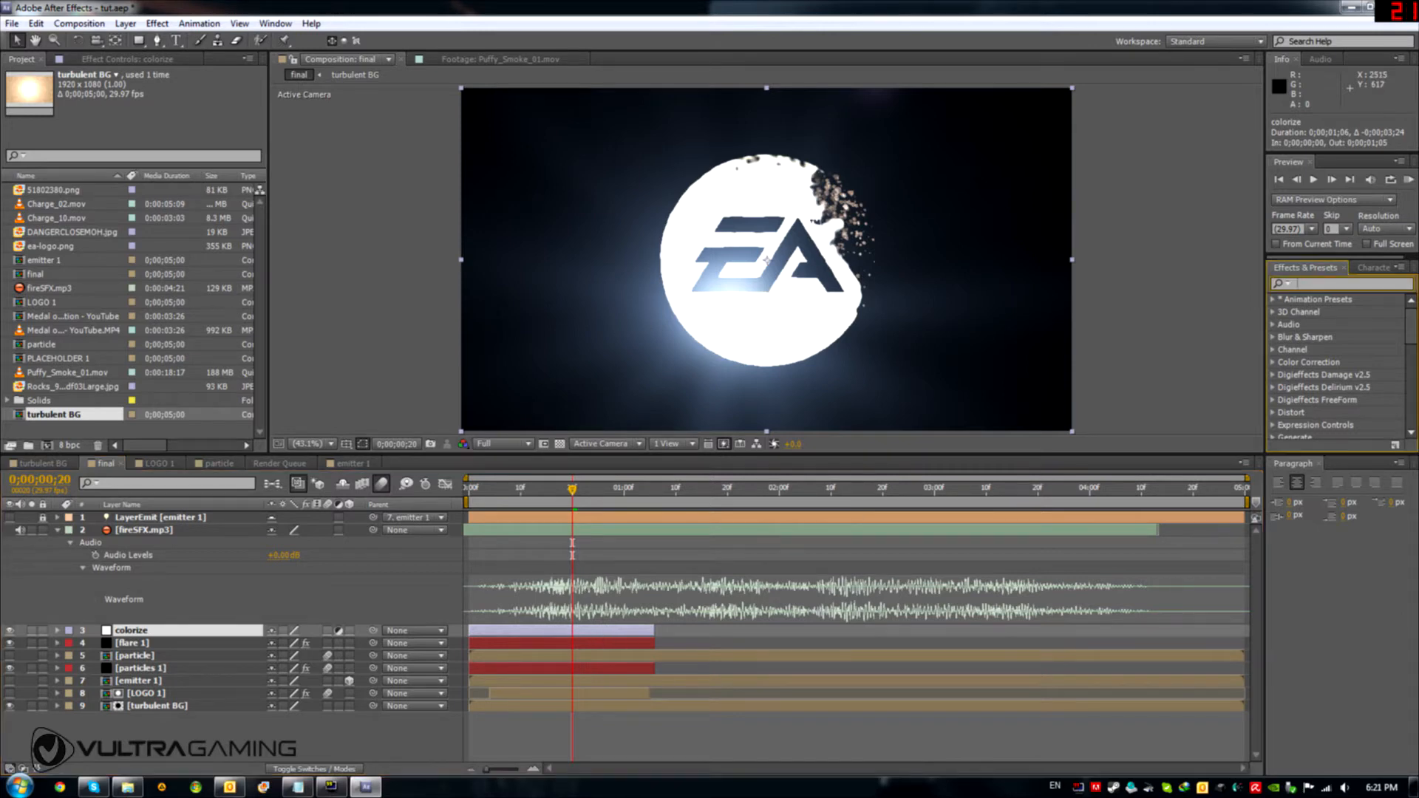
type("hue")
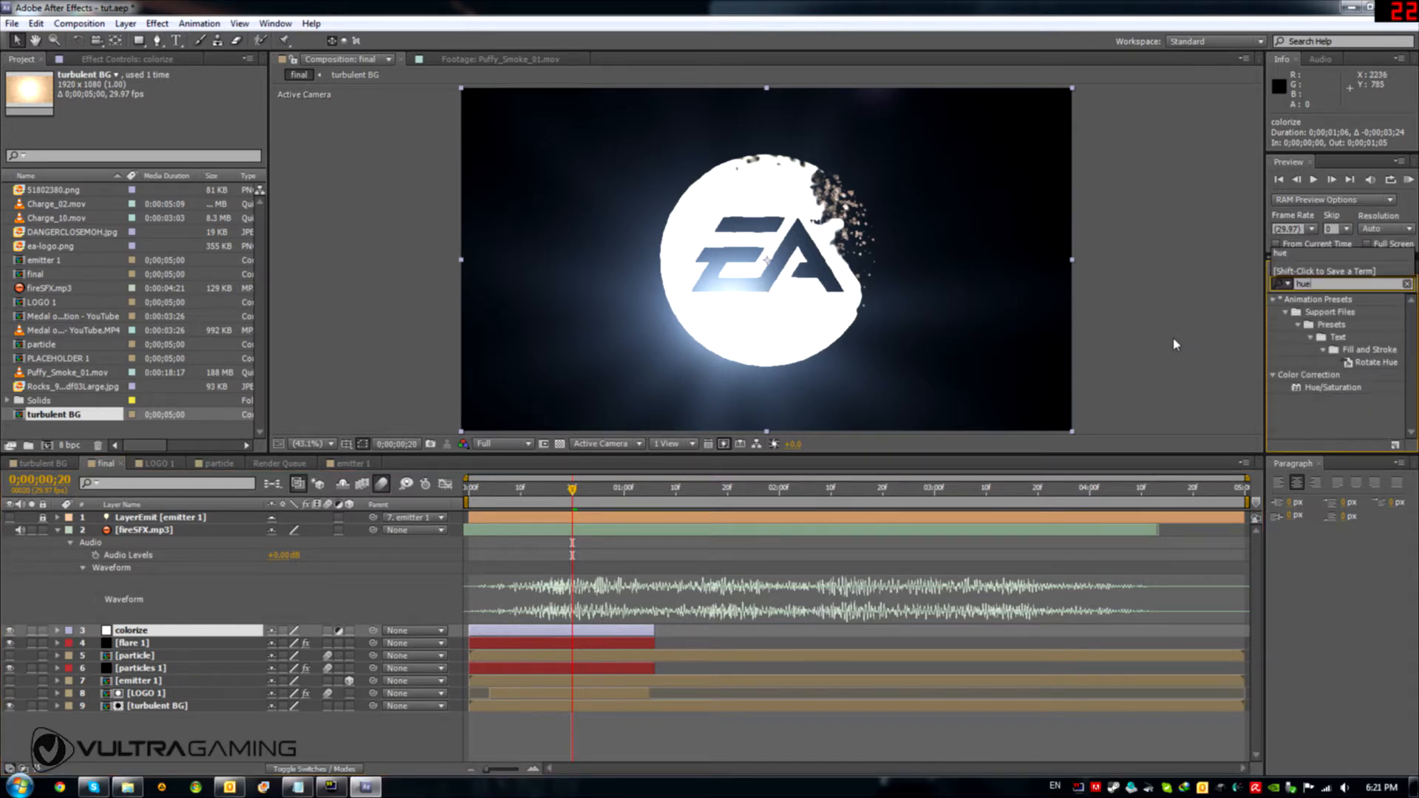
left_click_drag(1332, 387, 172, 634)
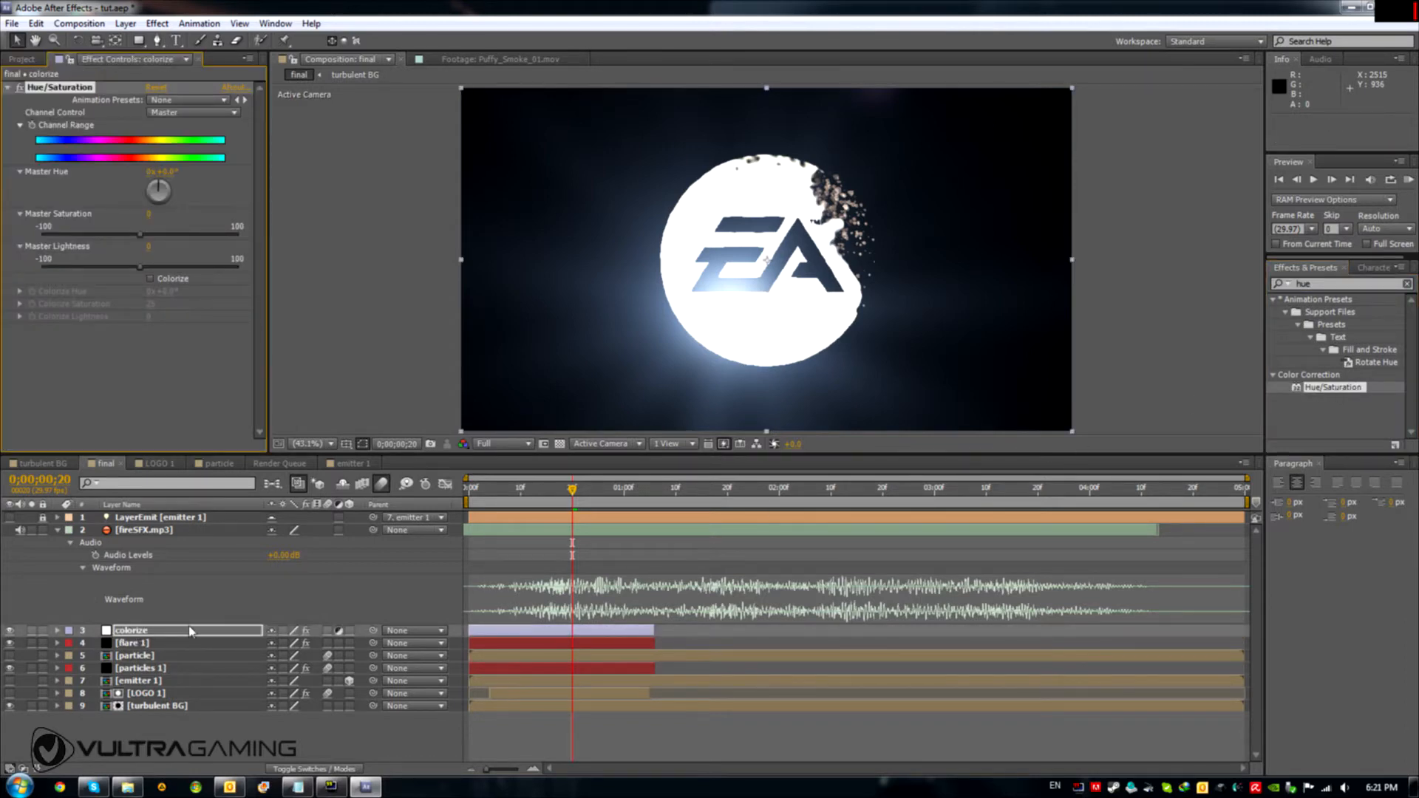
Step: Find the Levels effect and apply it to the colorize layer
left_click(1316, 284)
type("le")
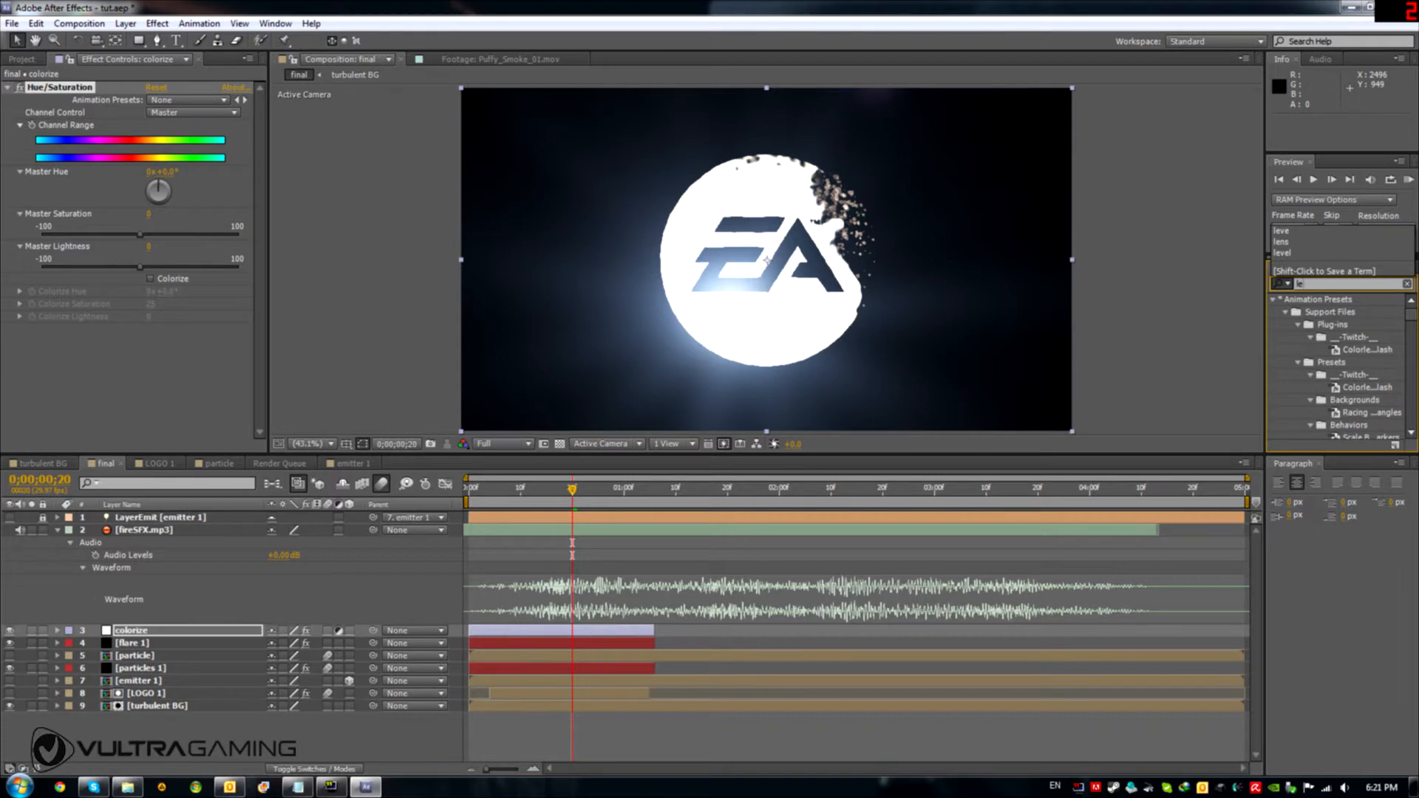
type("vel")
left_click_drag(1325, 401, 178, 636)
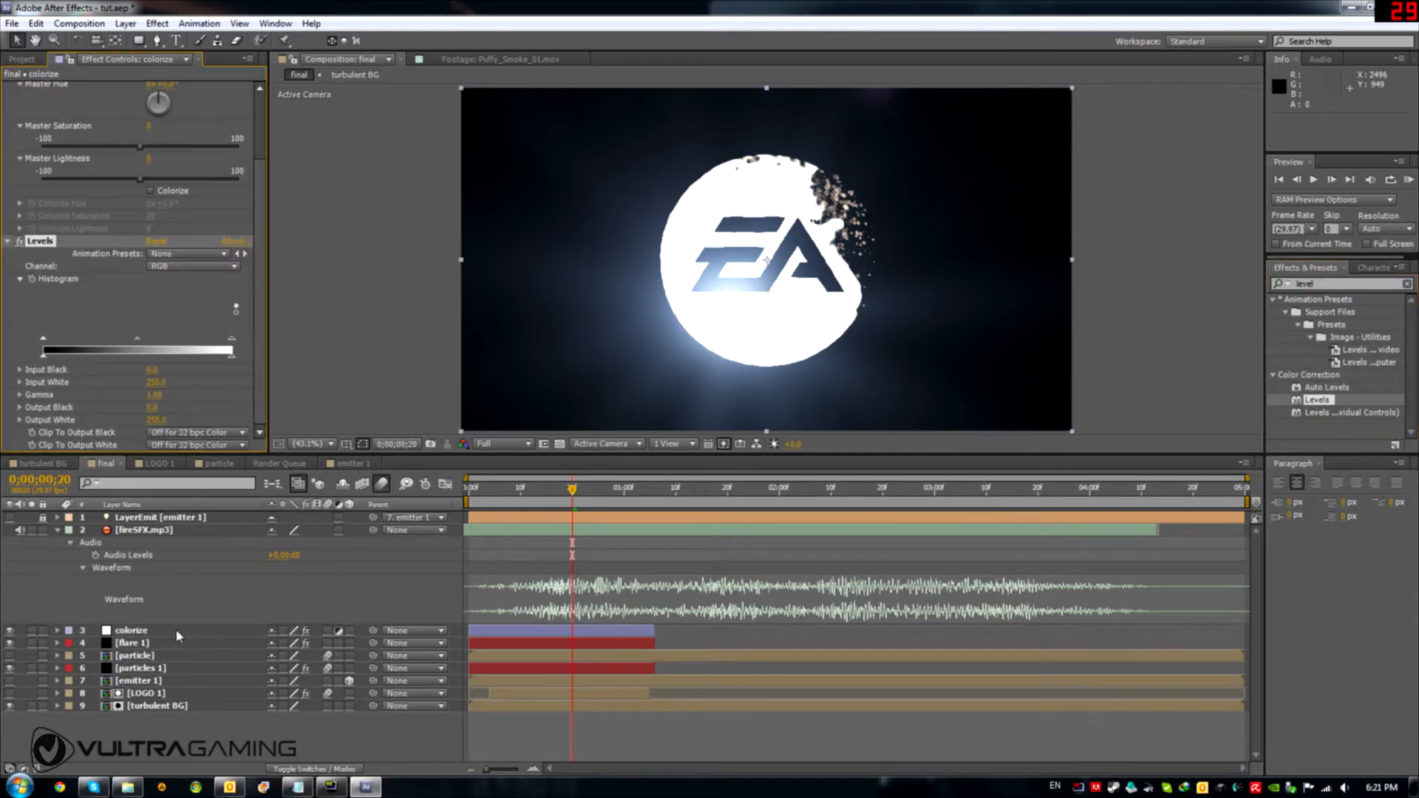
Step: Apply the Curves effect to the colorize layer and bend the RGB curve's midpoint slightly downward
left_click_drag(1322, 285, 1235, 289)
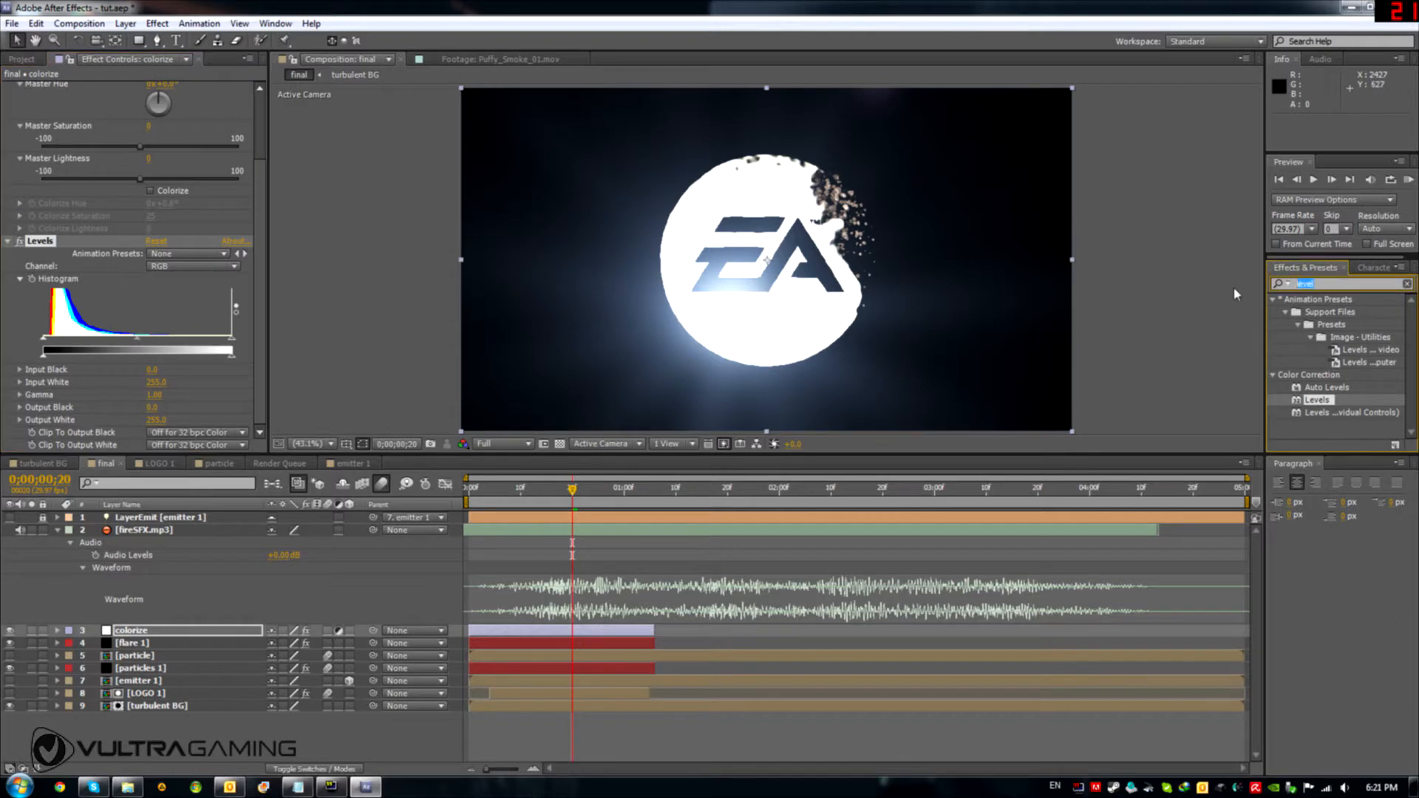
type("curv")
left_click_drag(1318, 375, 275, 633)
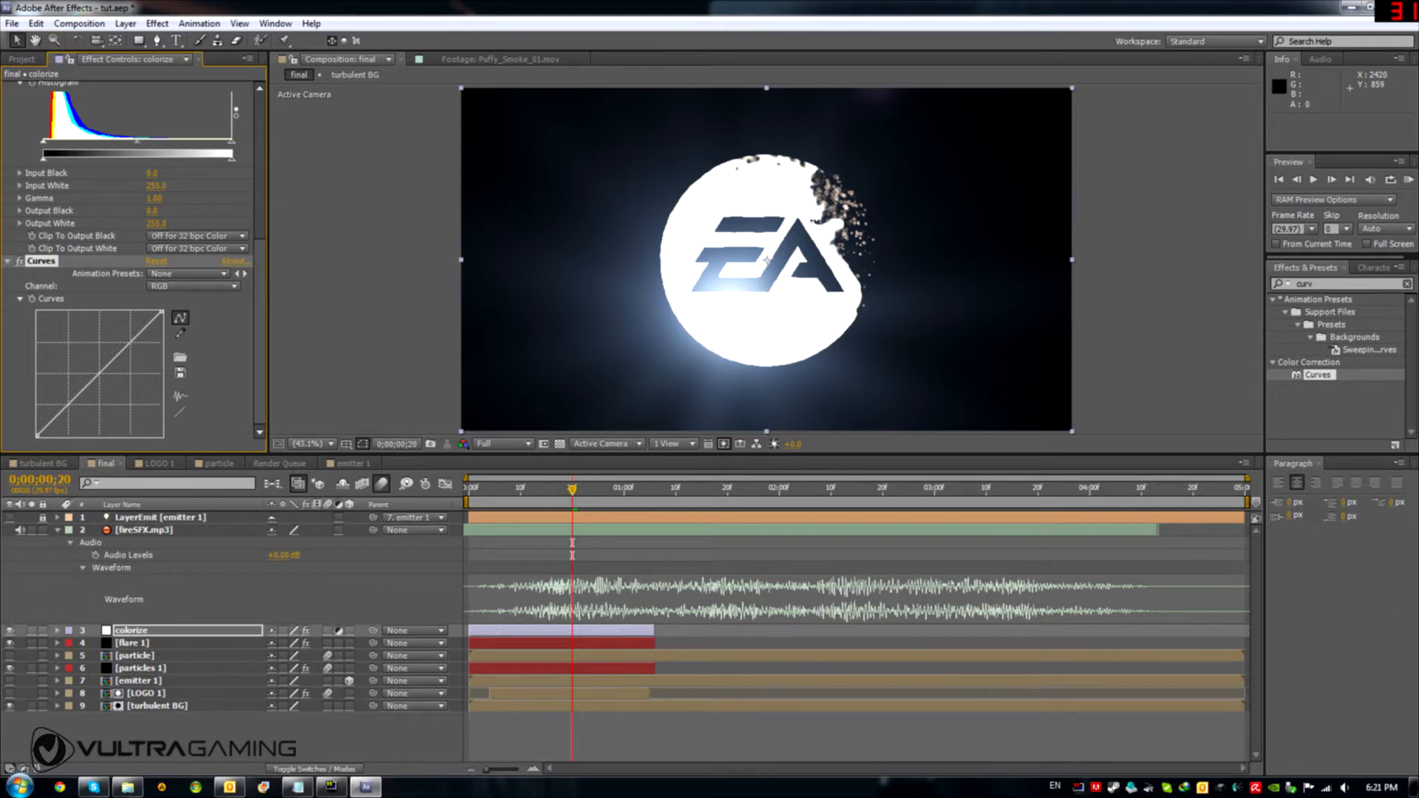
left_click_drag(100, 373, 104, 377)
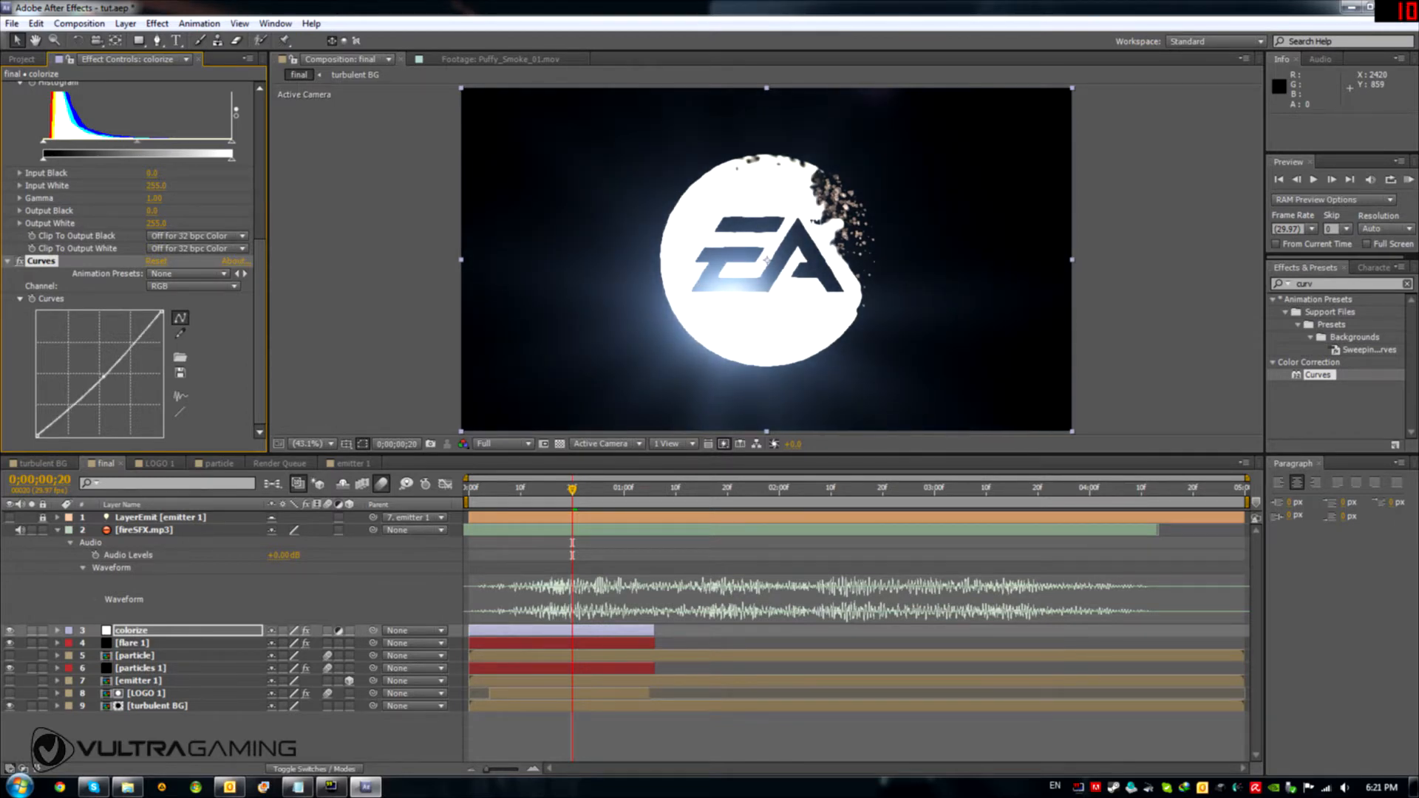
left_click(7, 262)
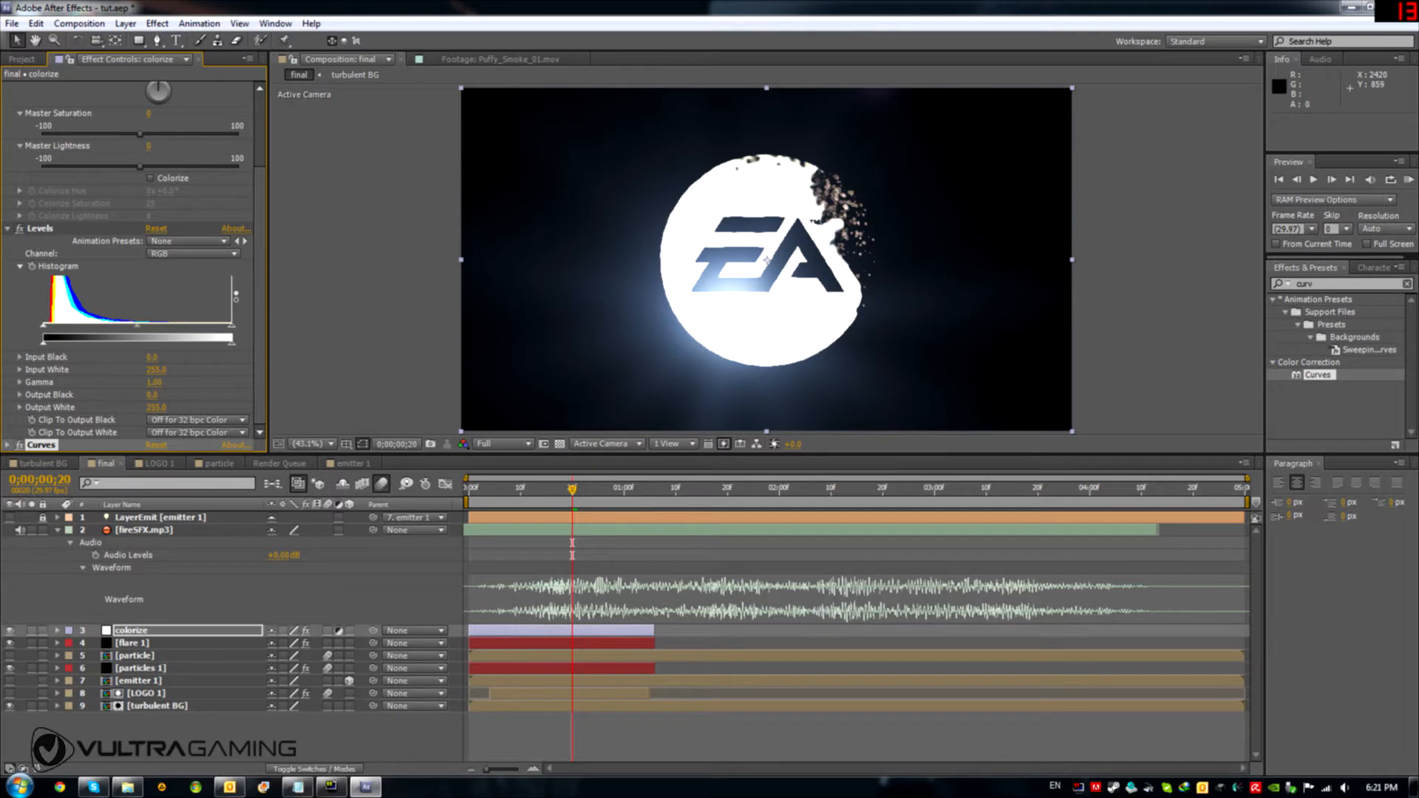
Step: In the colorize layer's Levels, raise Input Black to about 84 and increase the gamma with the midtone marker
left_click_drag(43, 331, 108, 339)
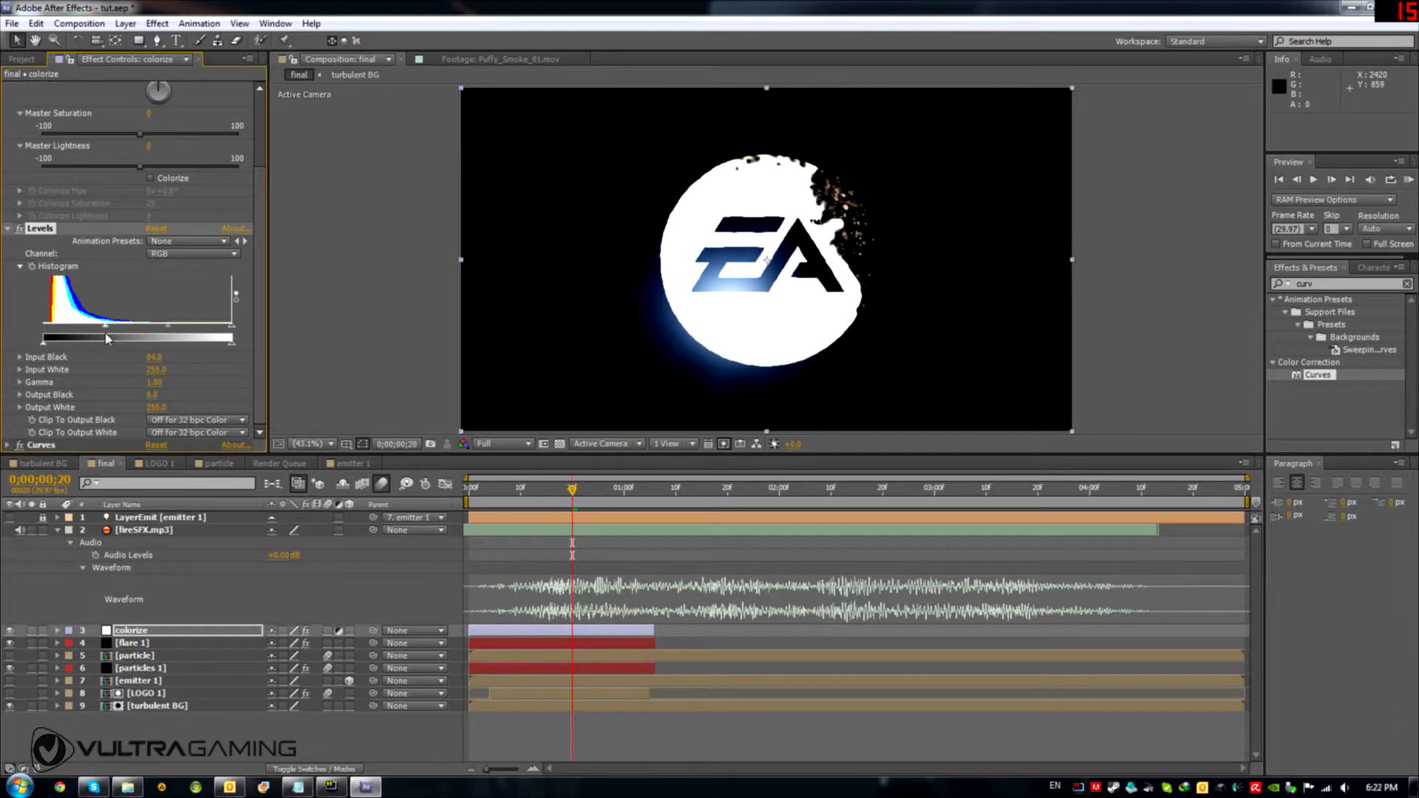
left_click_drag(169, 326, 150, 331)
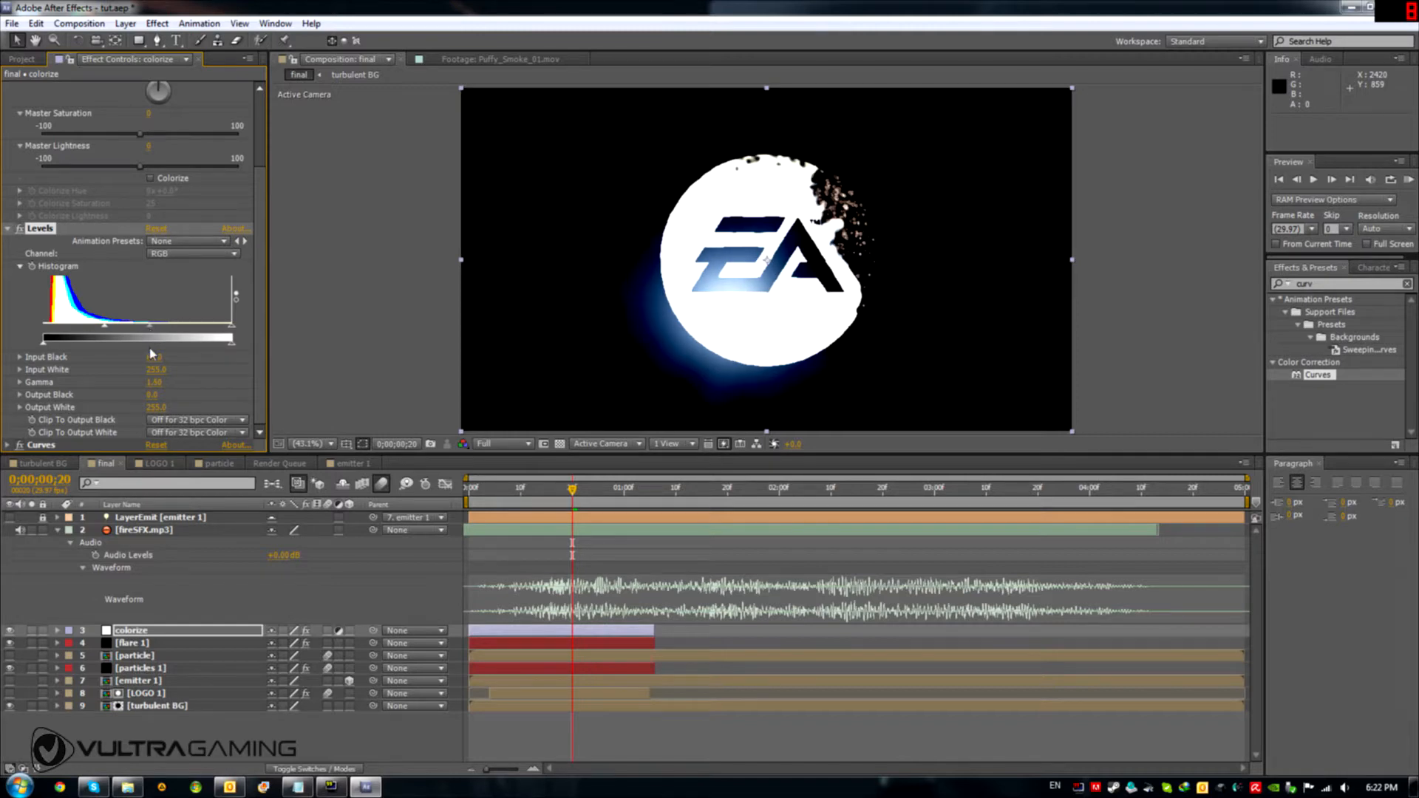
Step: Enable Colorize in the Hue/Saturation effect and set Colorize Hue to 29°
scroll(151, 334, "up", 3)
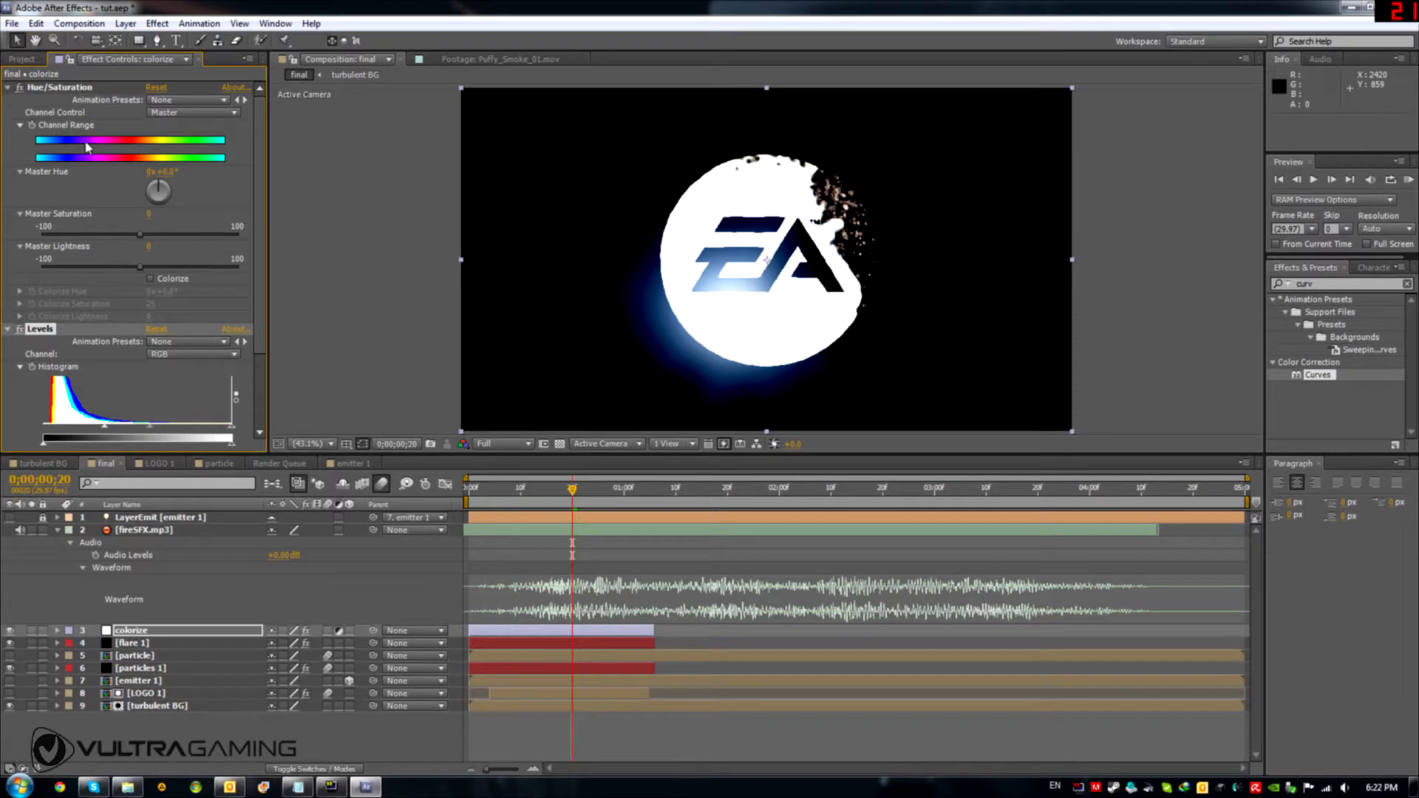
left_click(152, 279)
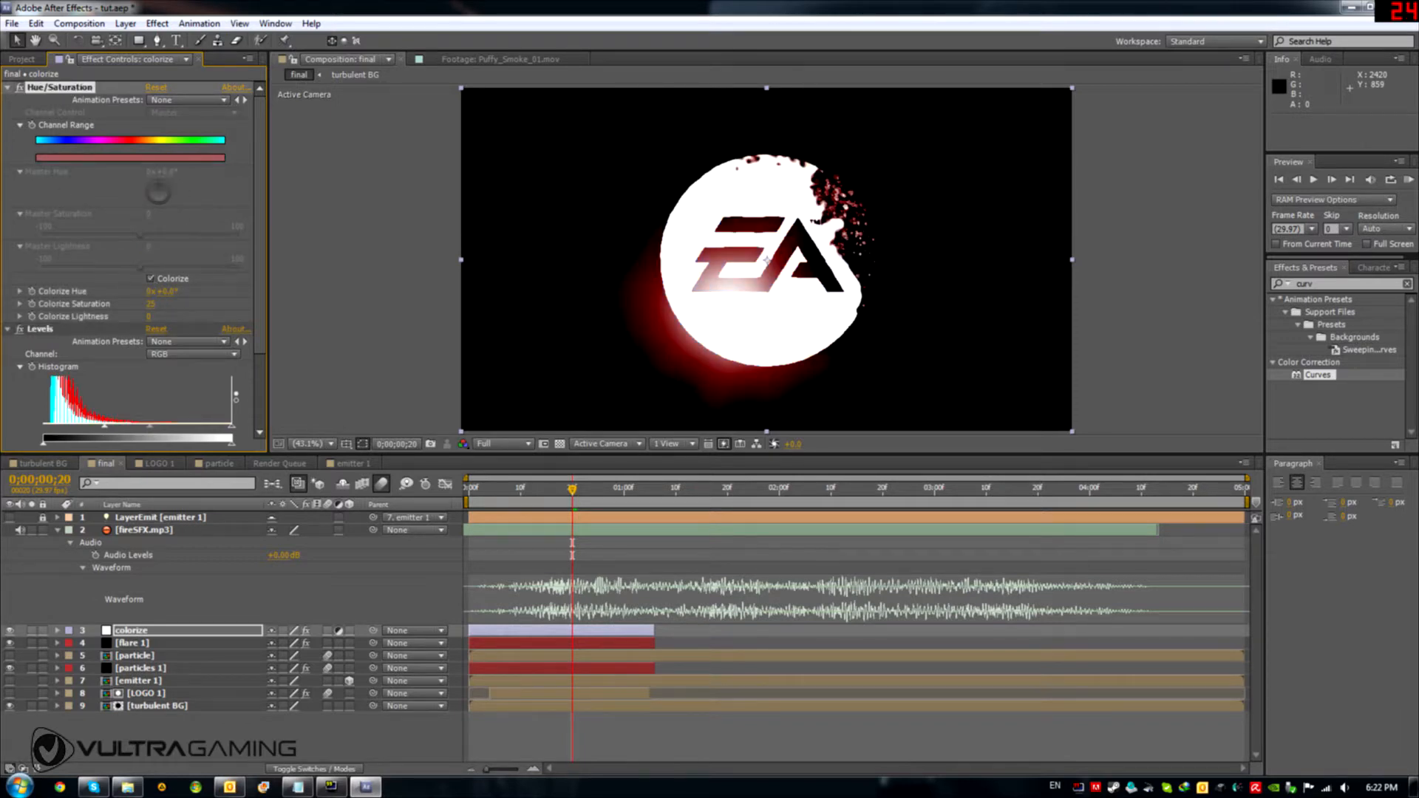
left_click(164, 292)
type("29")
left_click(193, 319)
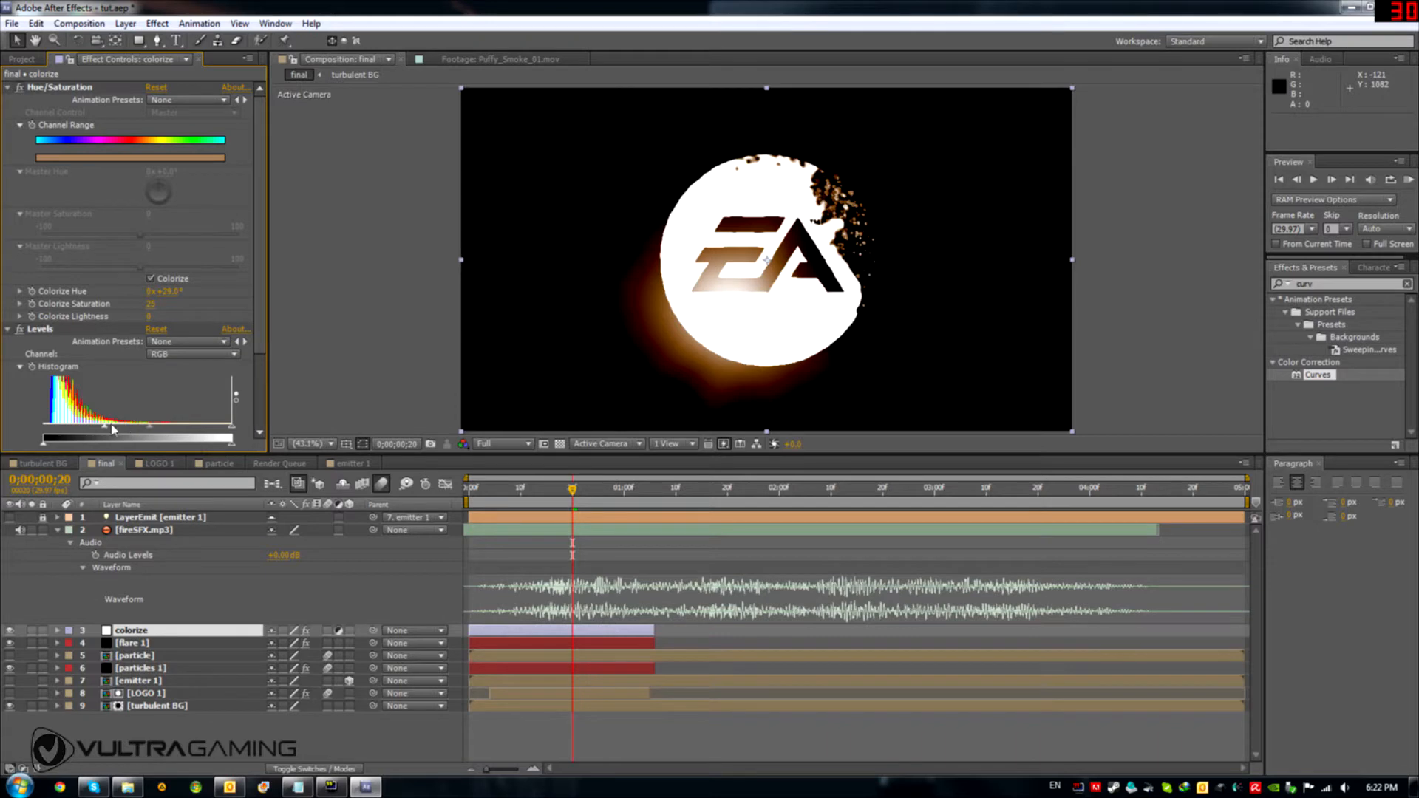
Step: Raise the Levels Input Black a little further and shift the midtone marker slightly towards white
left_click_drag(106, 435, 116, 433)
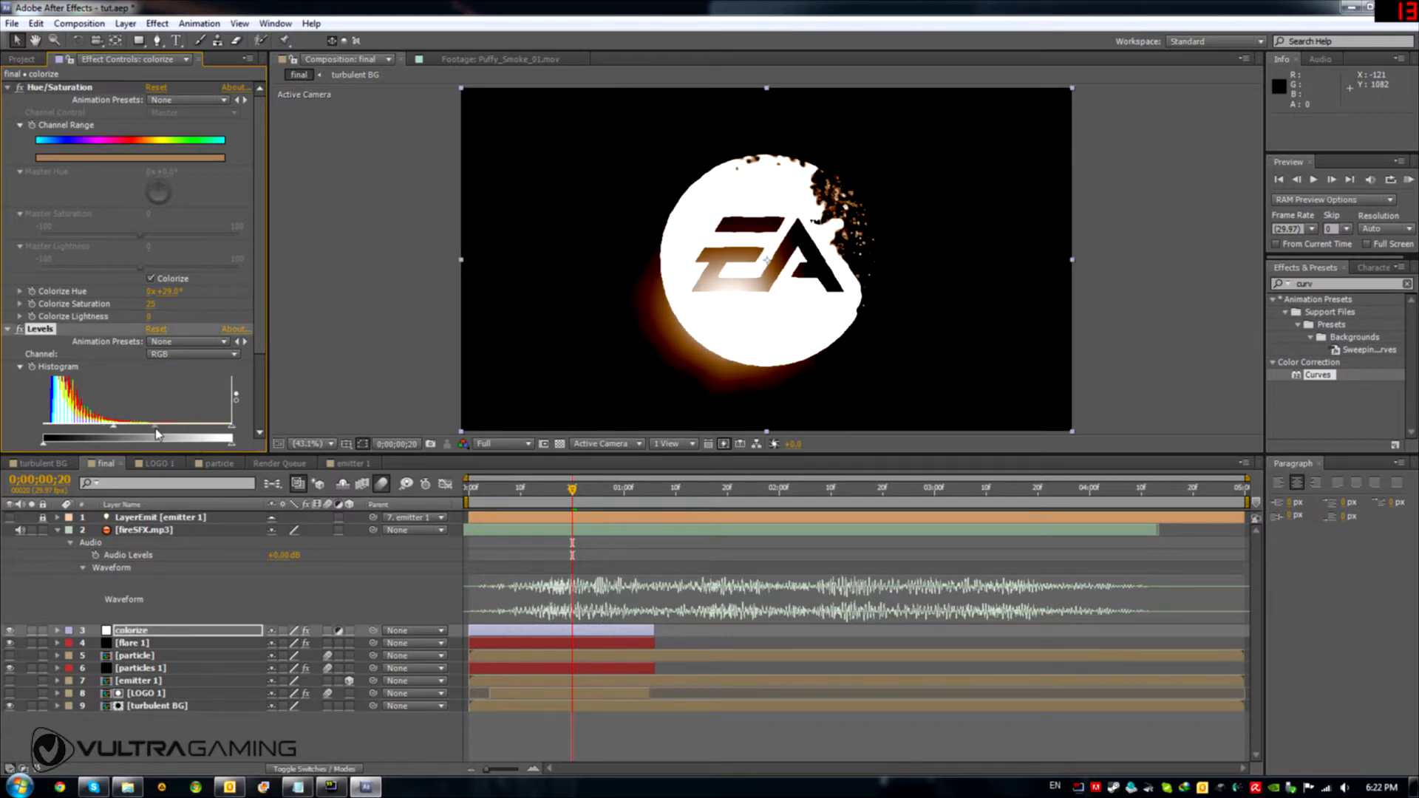
left_click_drag(153, 428, 156, 427)
Step: Start keyframing Colorize Lightness at 0;00;00;04 with a value of -65
left_click_drag(521, 493, 490, 494)
key("KP_0")
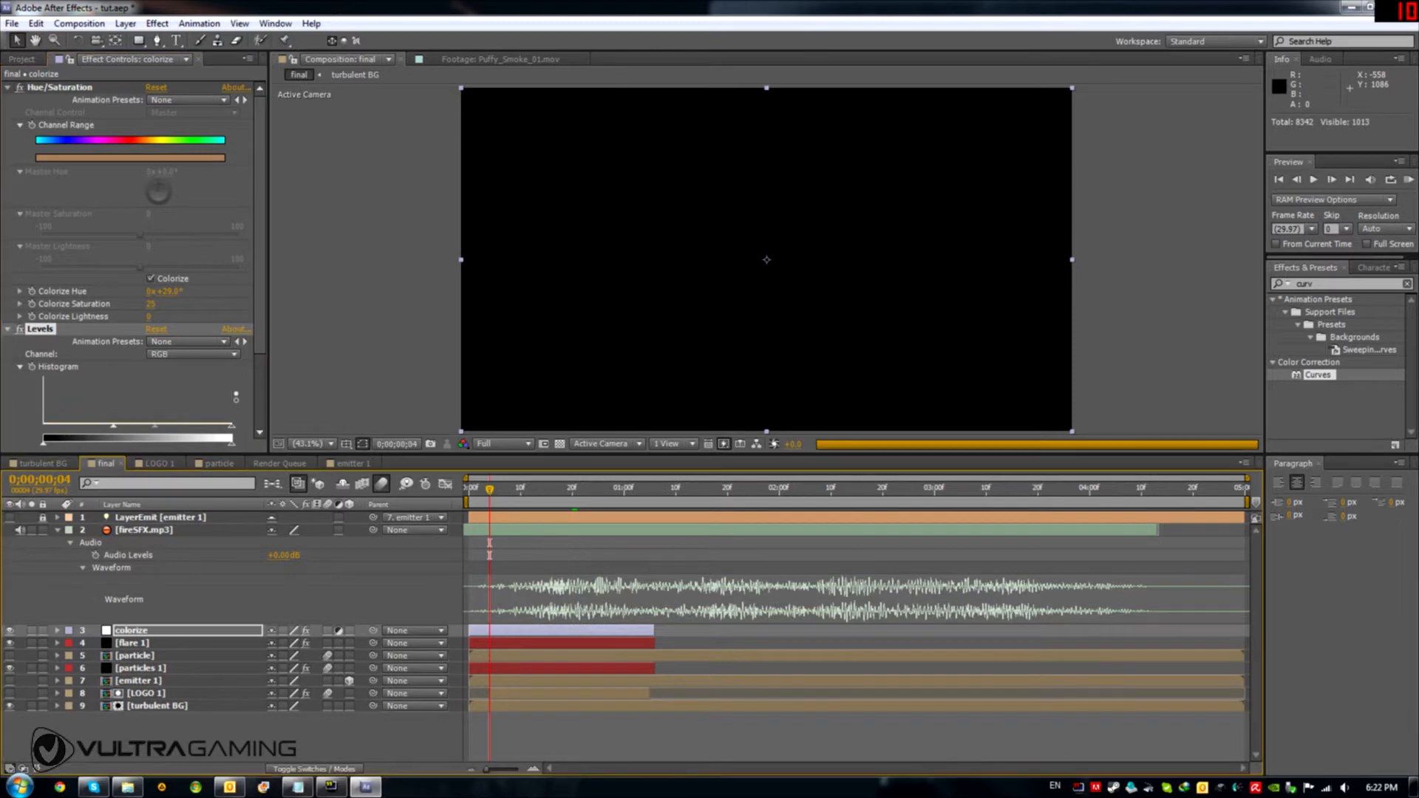
left_click(34, 318)
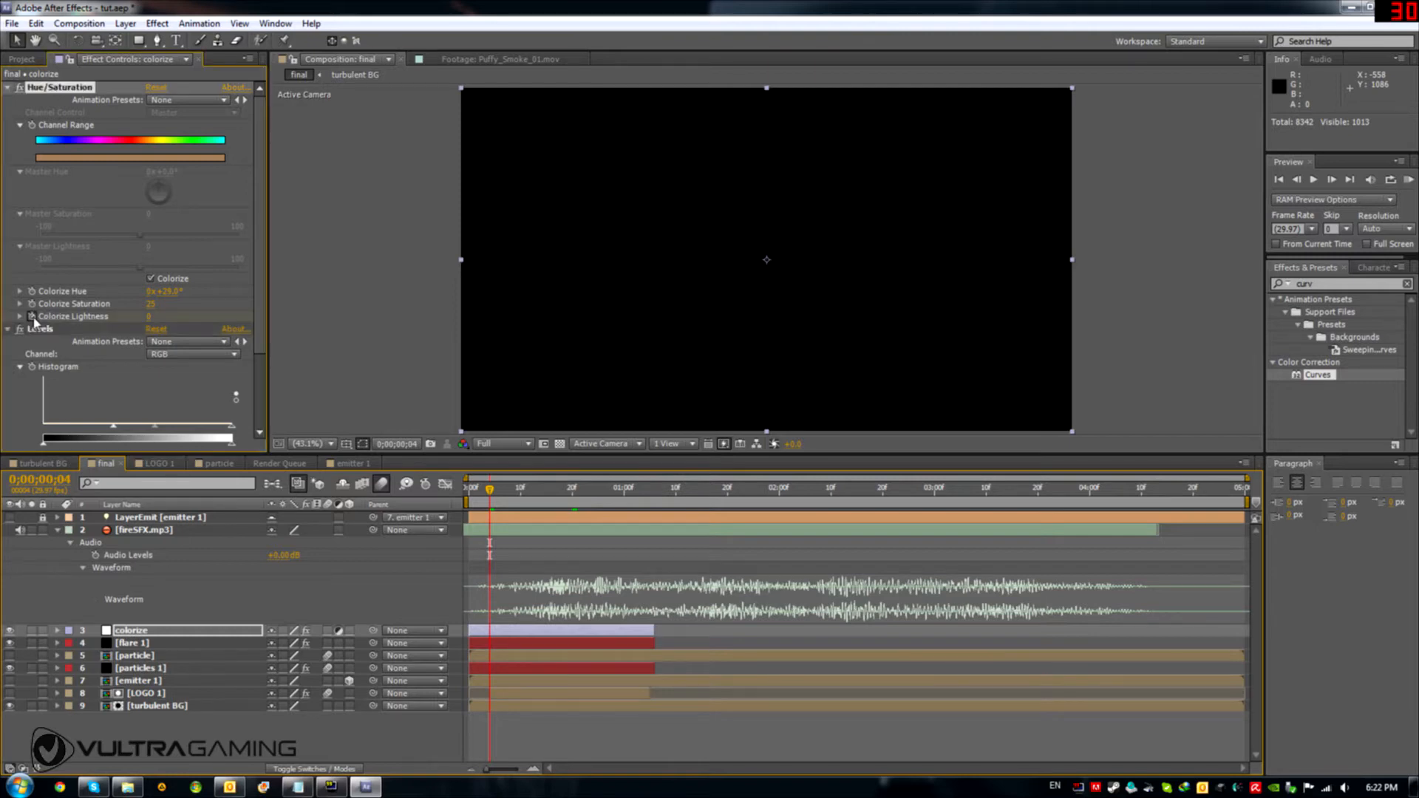
left_click(150, 317)
type("-65")
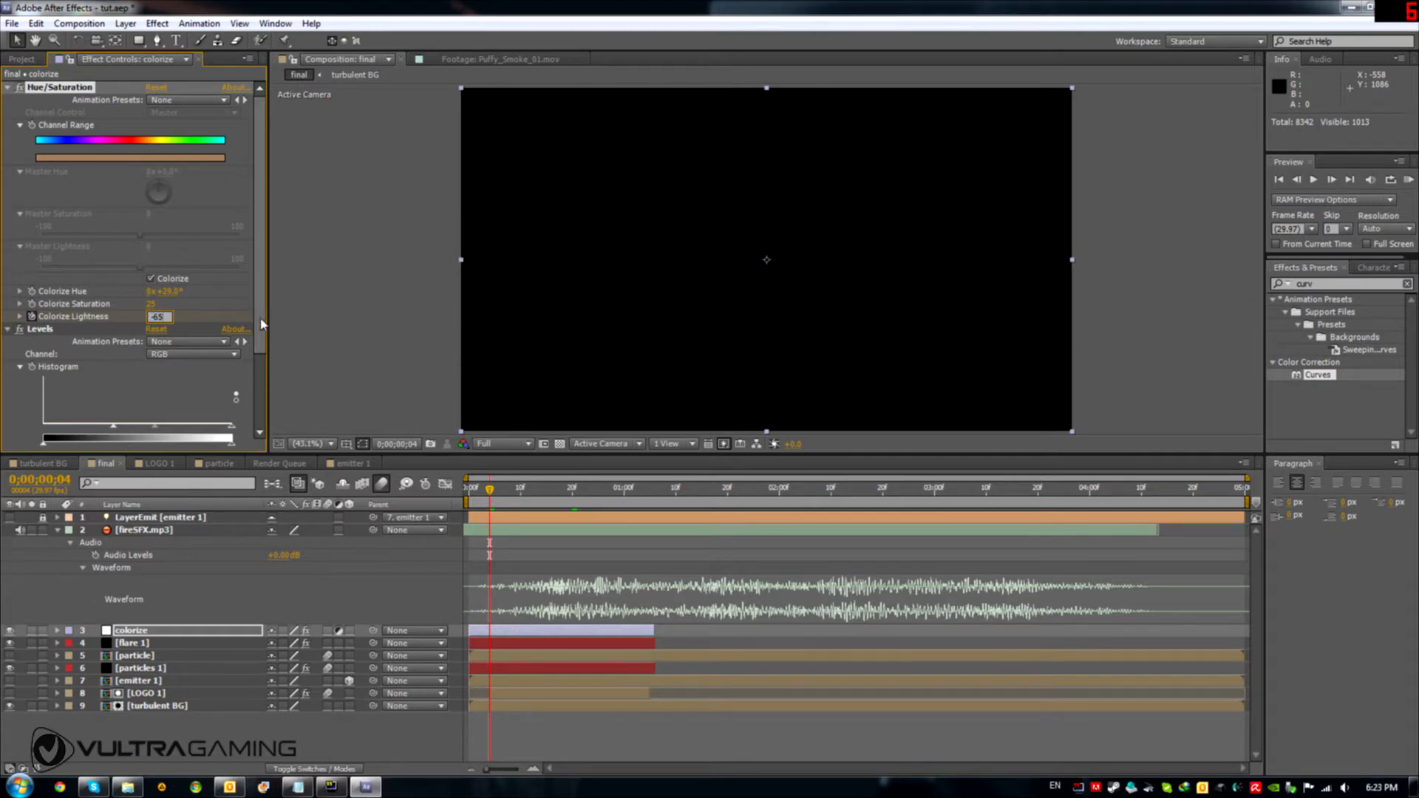
left_click(228, 309)
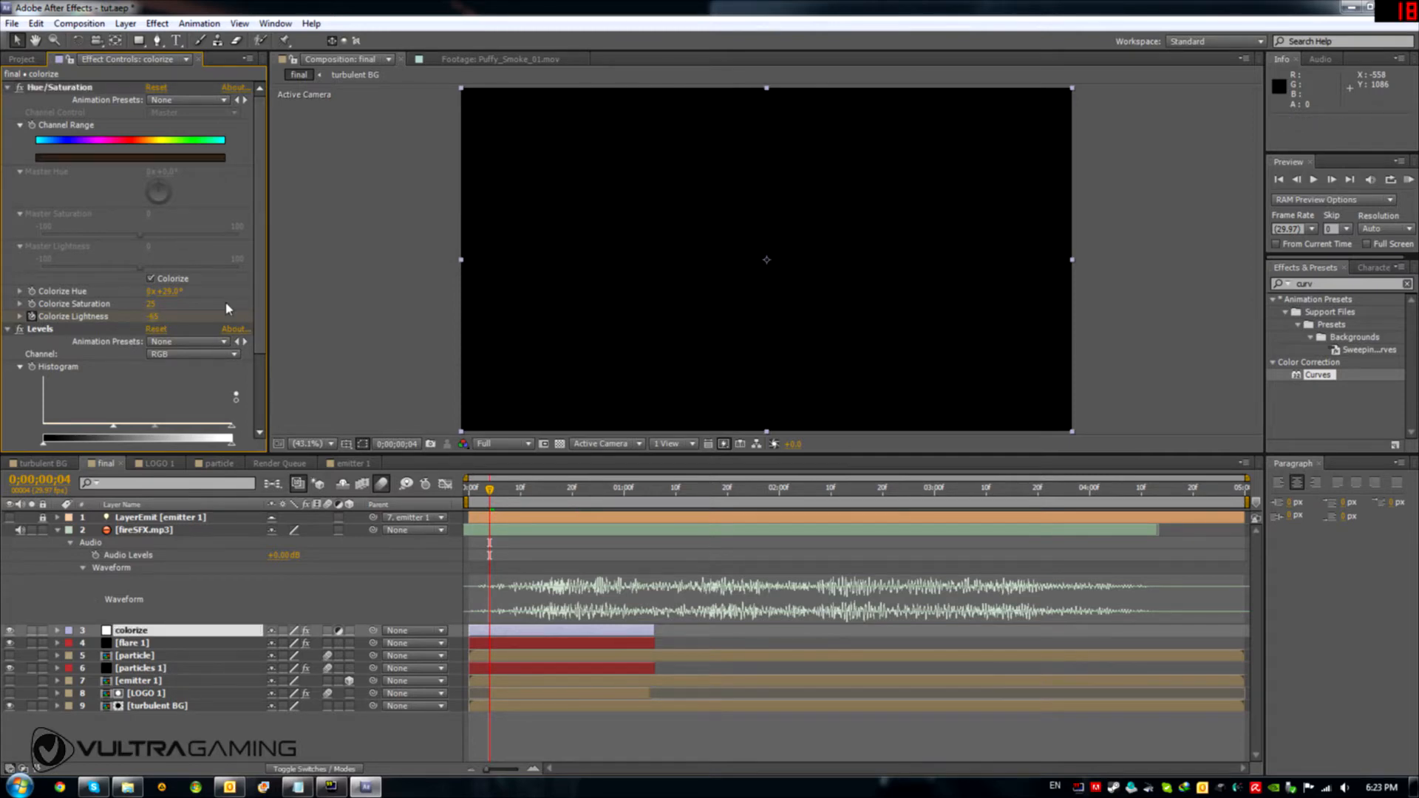
Step: Add a Colorize Lightness keyframe of -1 one frame further on, at 0;00;00;05
key("Page_Down")
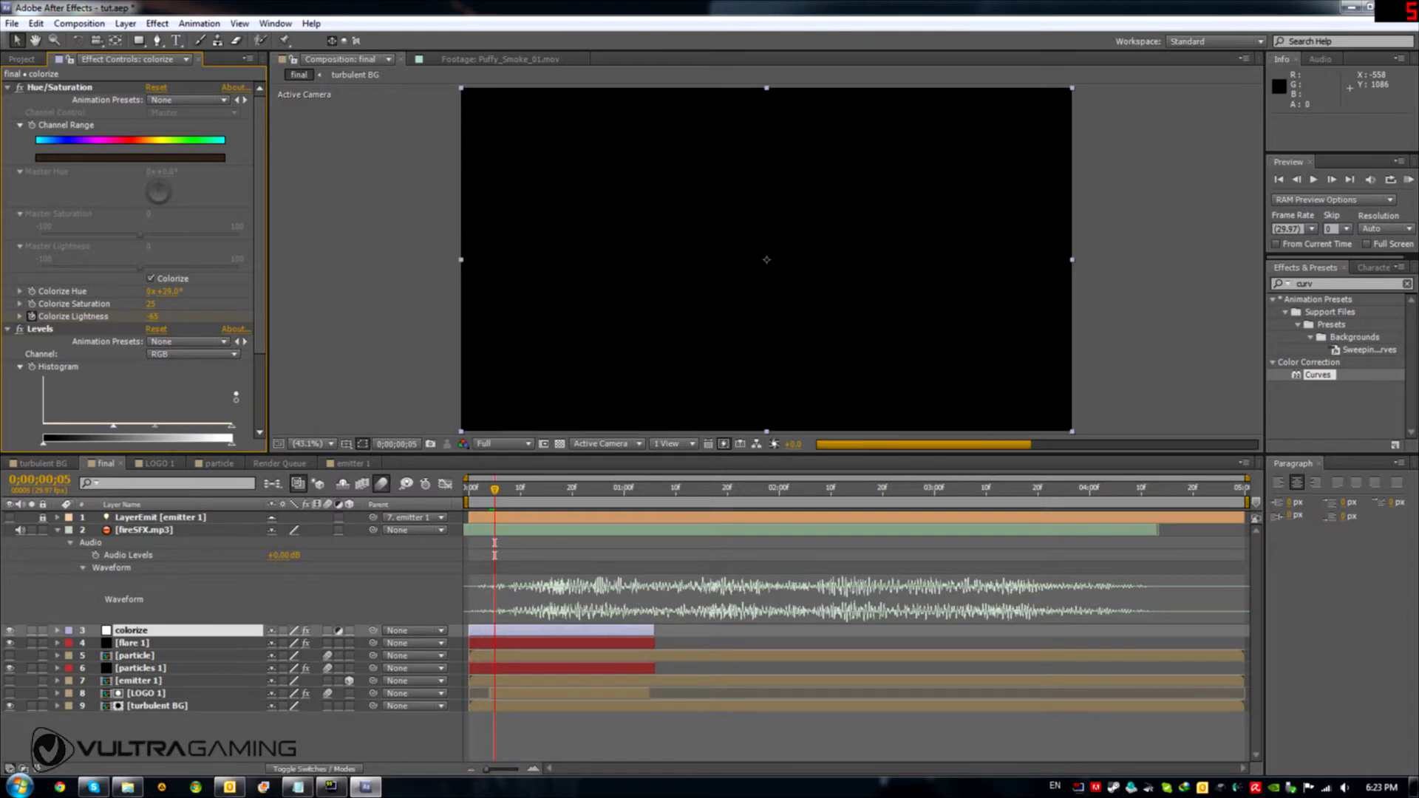
left_click(152, 316)
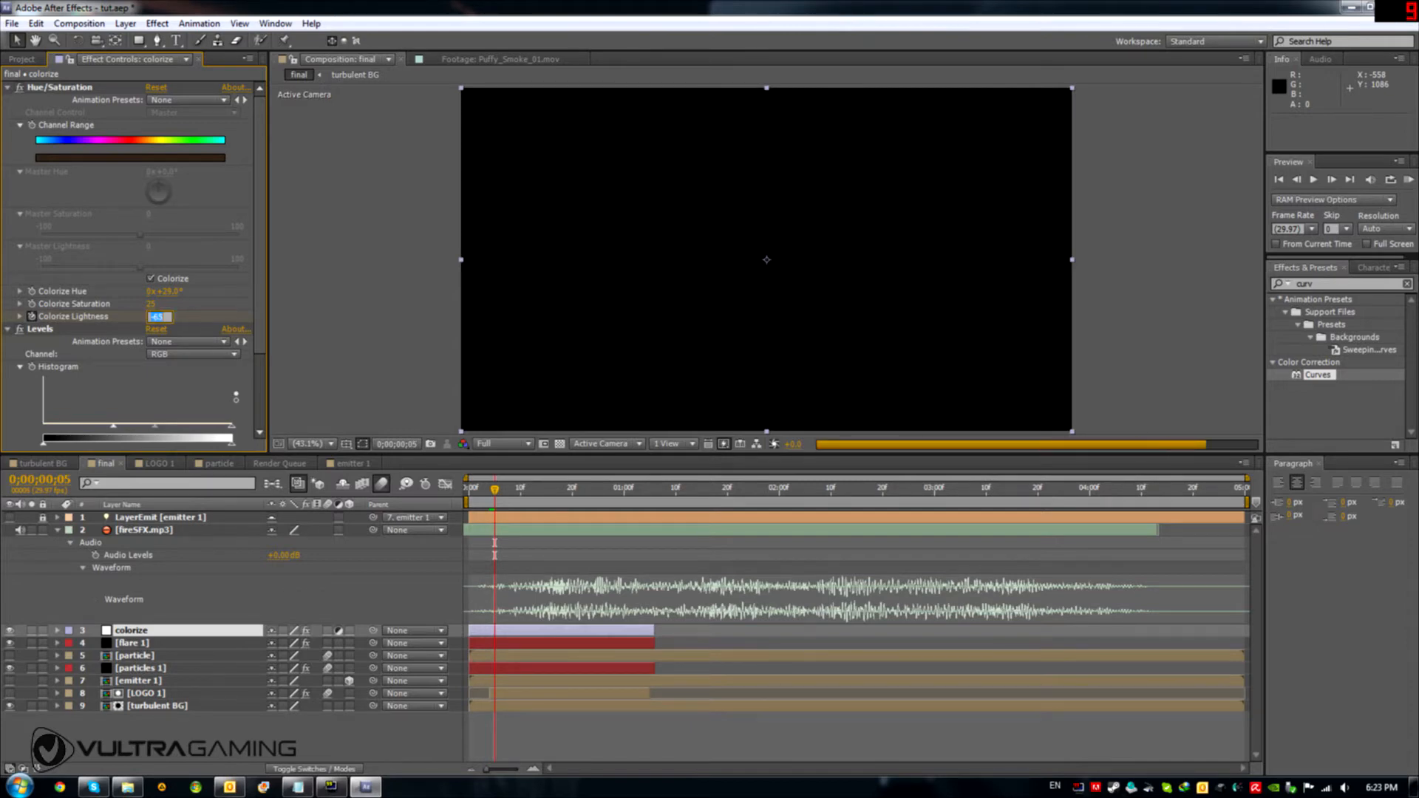
type("-1")
left_click(196, 314)
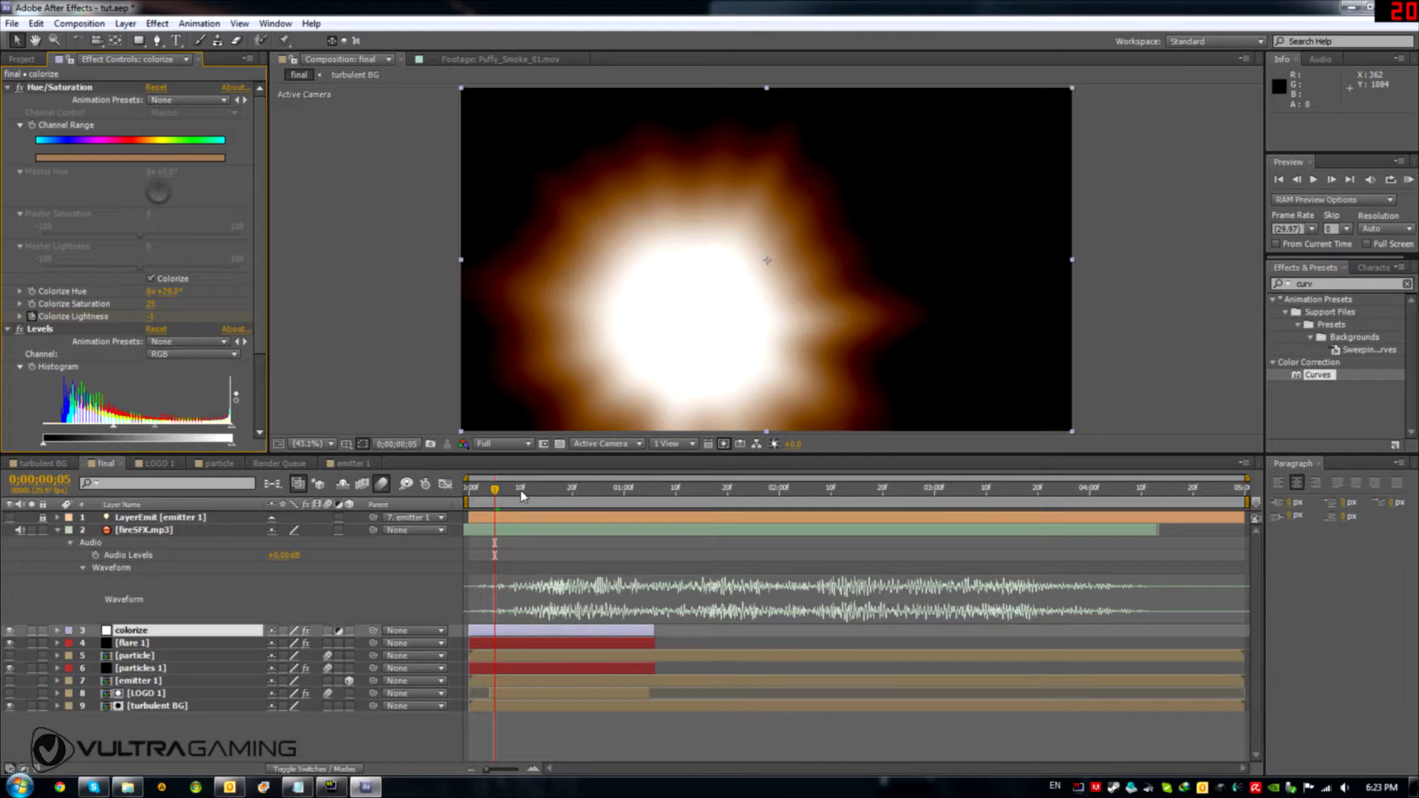
Step: Start keyframing Colorize Saturation at 0;00;00;27 and raise its value to about 48
left_click(605, 491)
left_click_drag(605, 491, 609, 490)
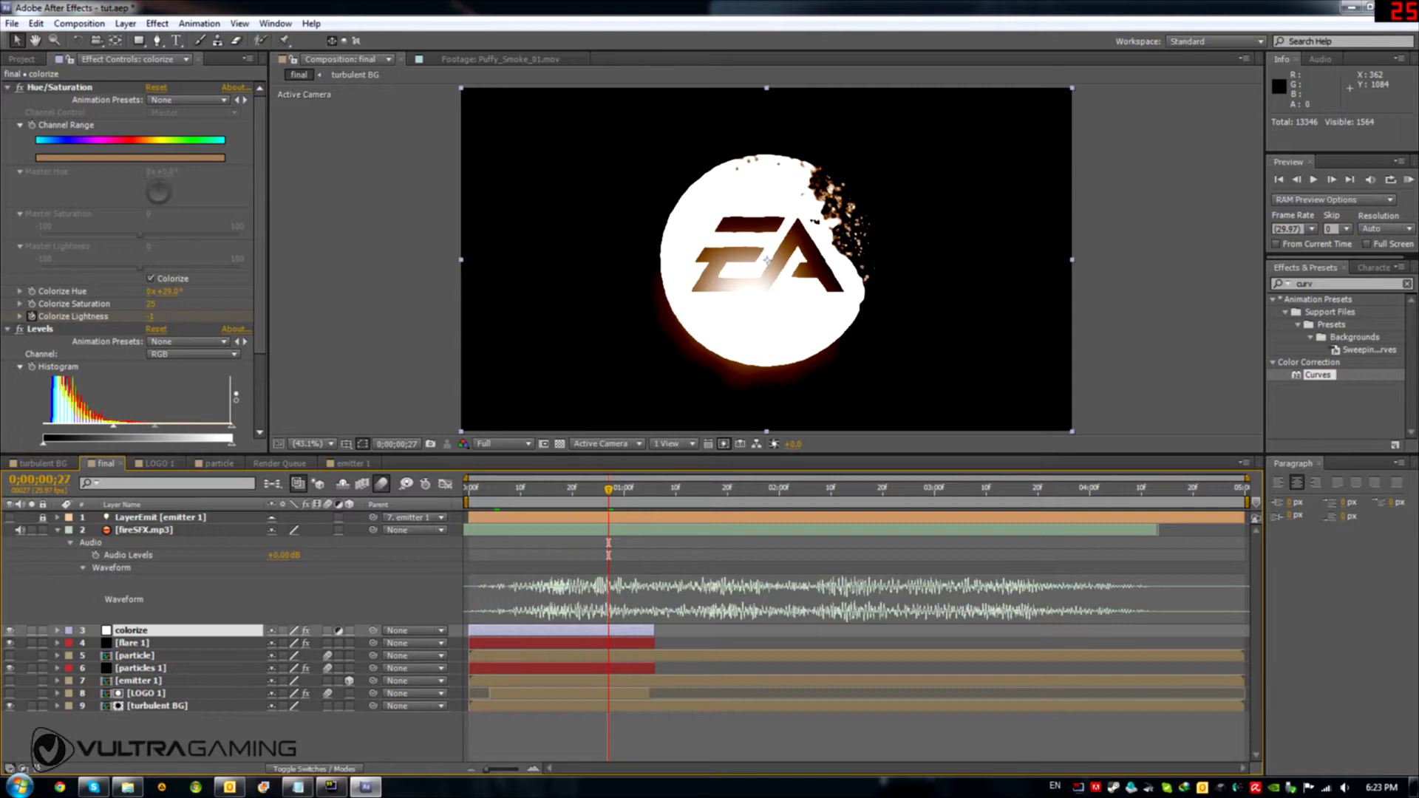
left_click_drag(151, 304, 154, 304)
left_click_drag(151, 304, 167, 303)
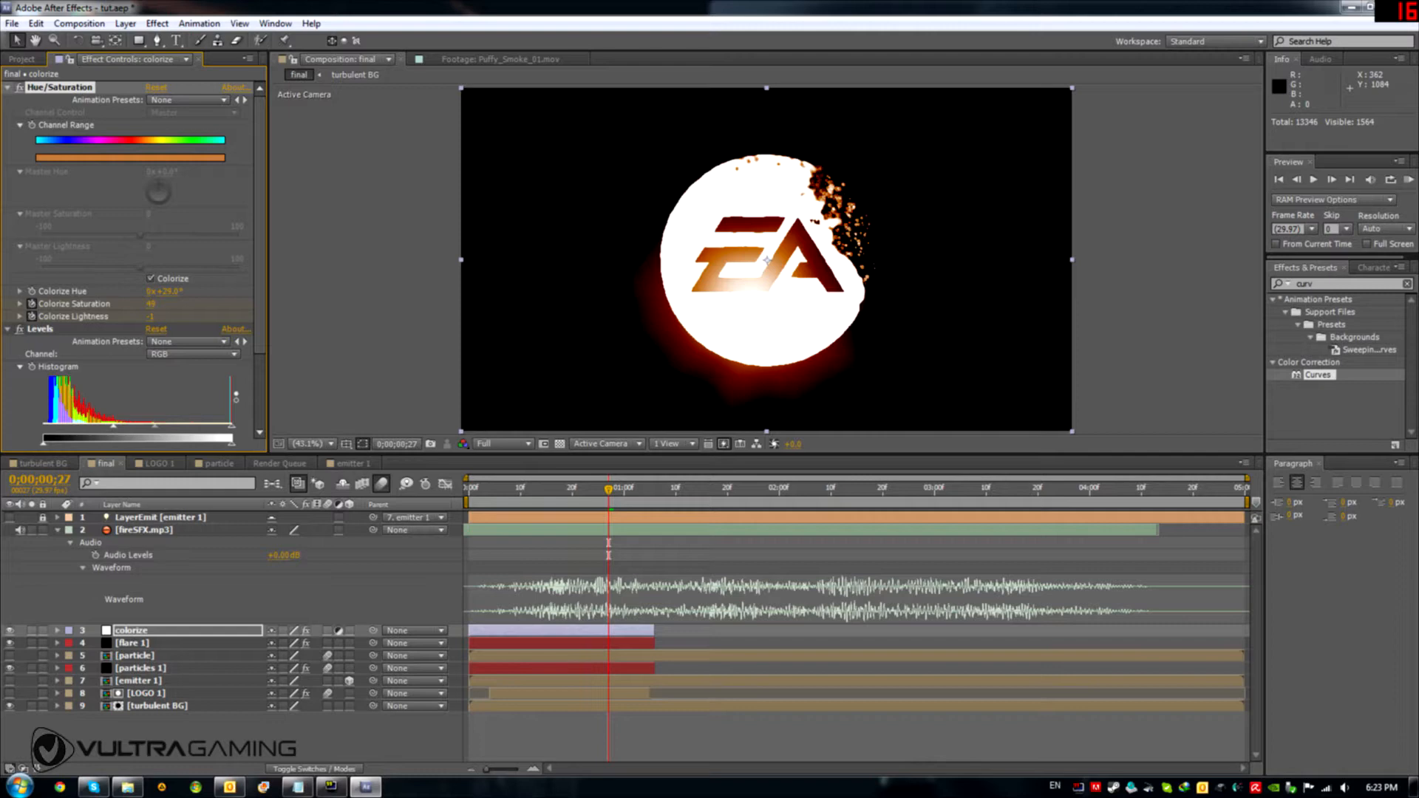
Step: Keyframe Colorize Saturation at 0 on frame 0;00;00;28 and at 49 on frame 0;00;00;29
key("Page_Down")
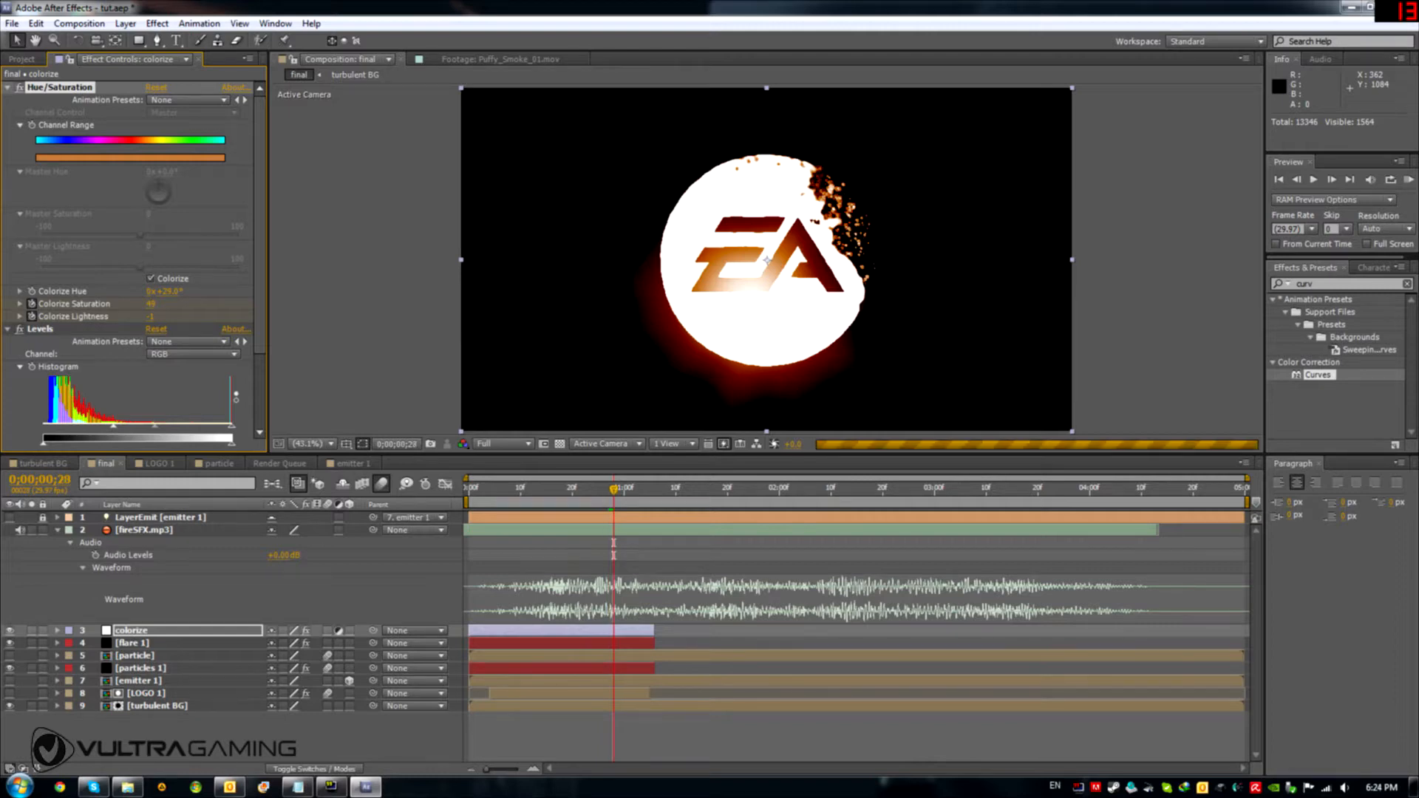
left_click_drag(150, 304, 76, 305)
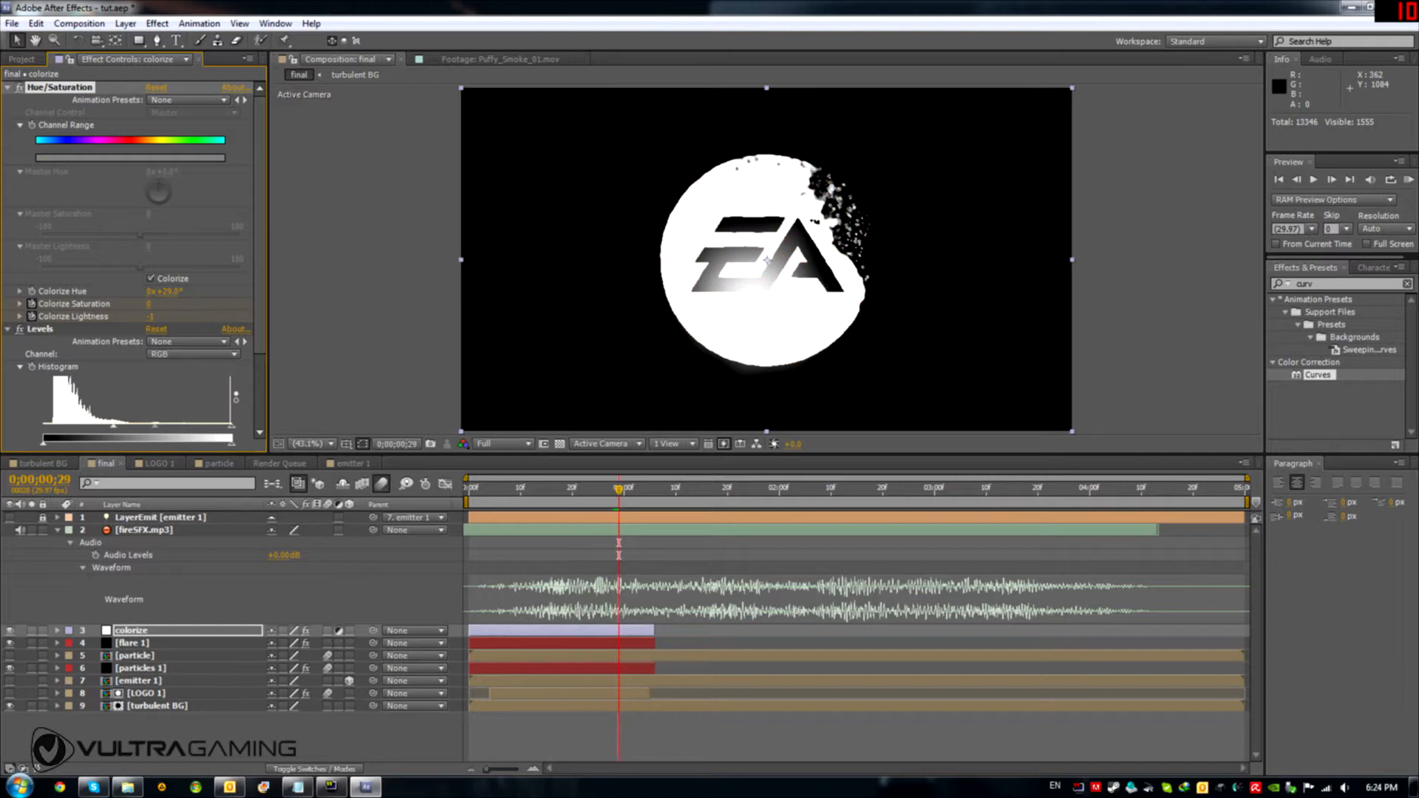
key("Page_Down")
left_click(149, 304)
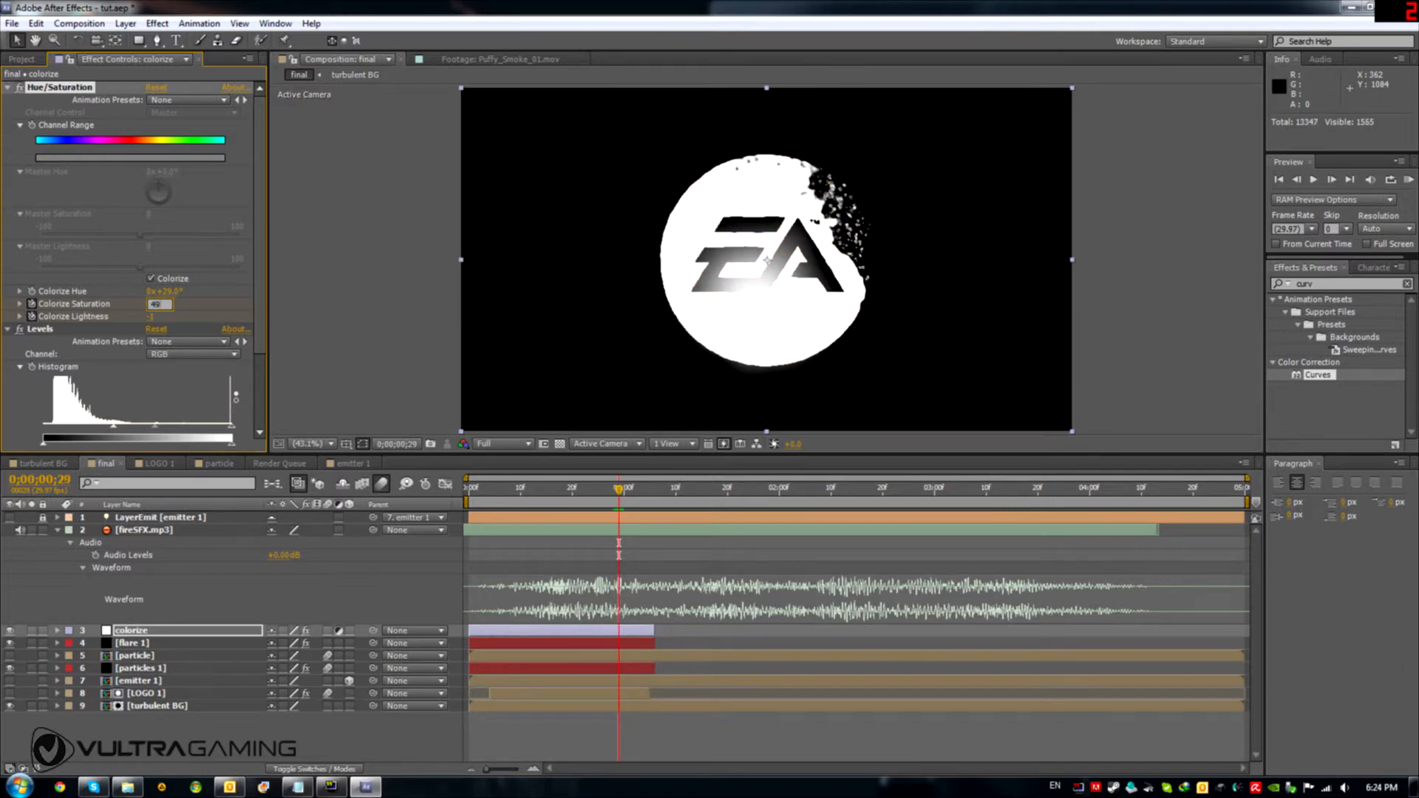
key("Return")
Step: Reveal the colorize layer's keyframed properties in the timeline
left_click(148, 634)
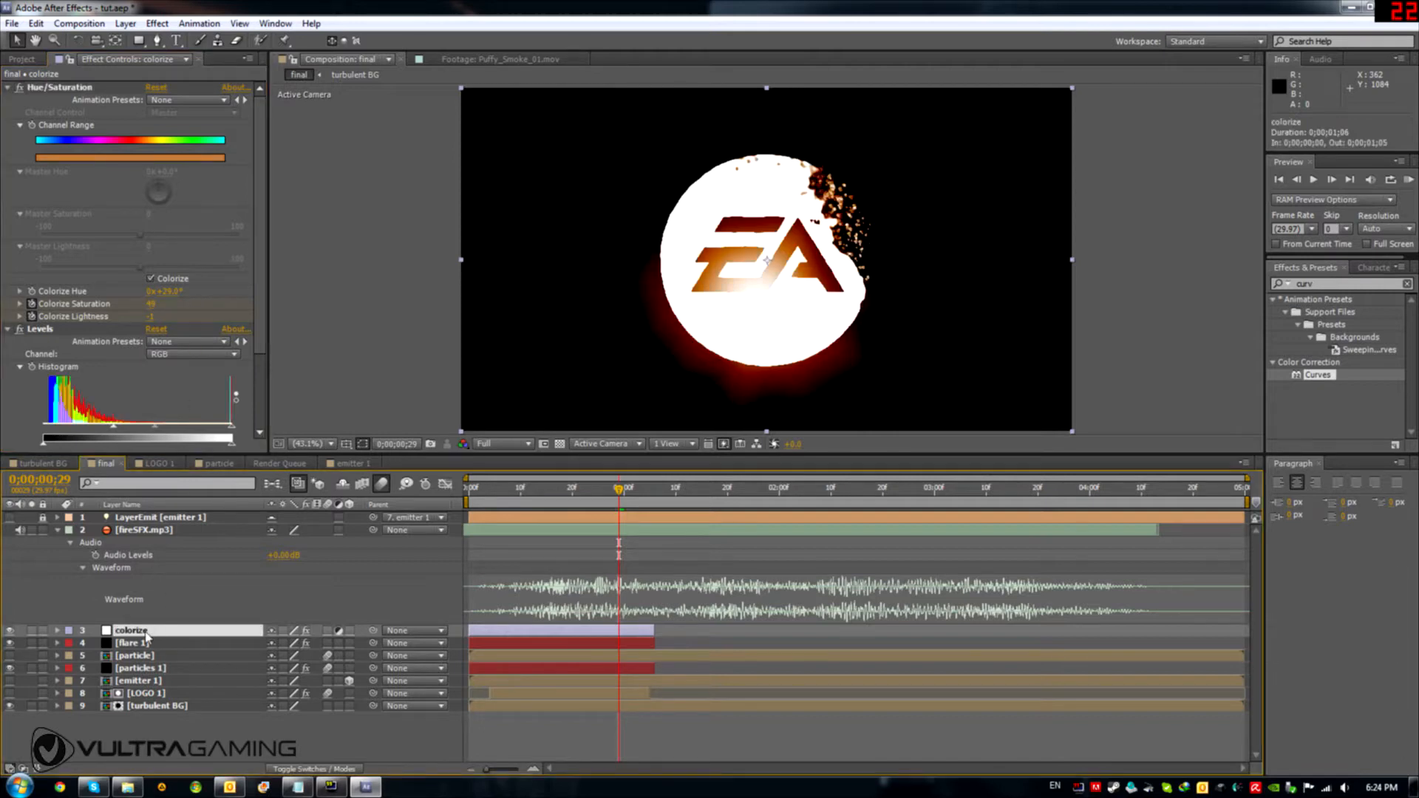
key("u")
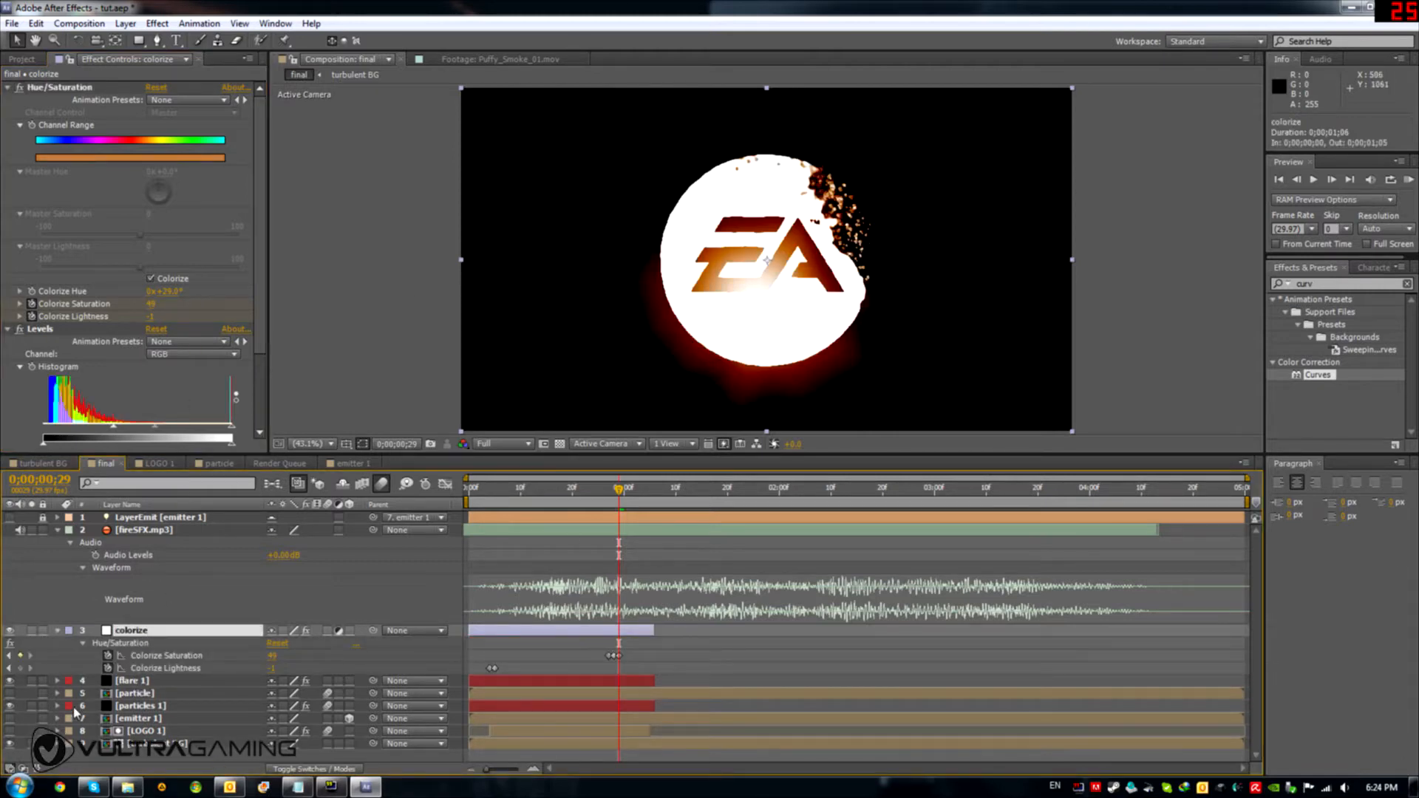
left_click(9, 656)
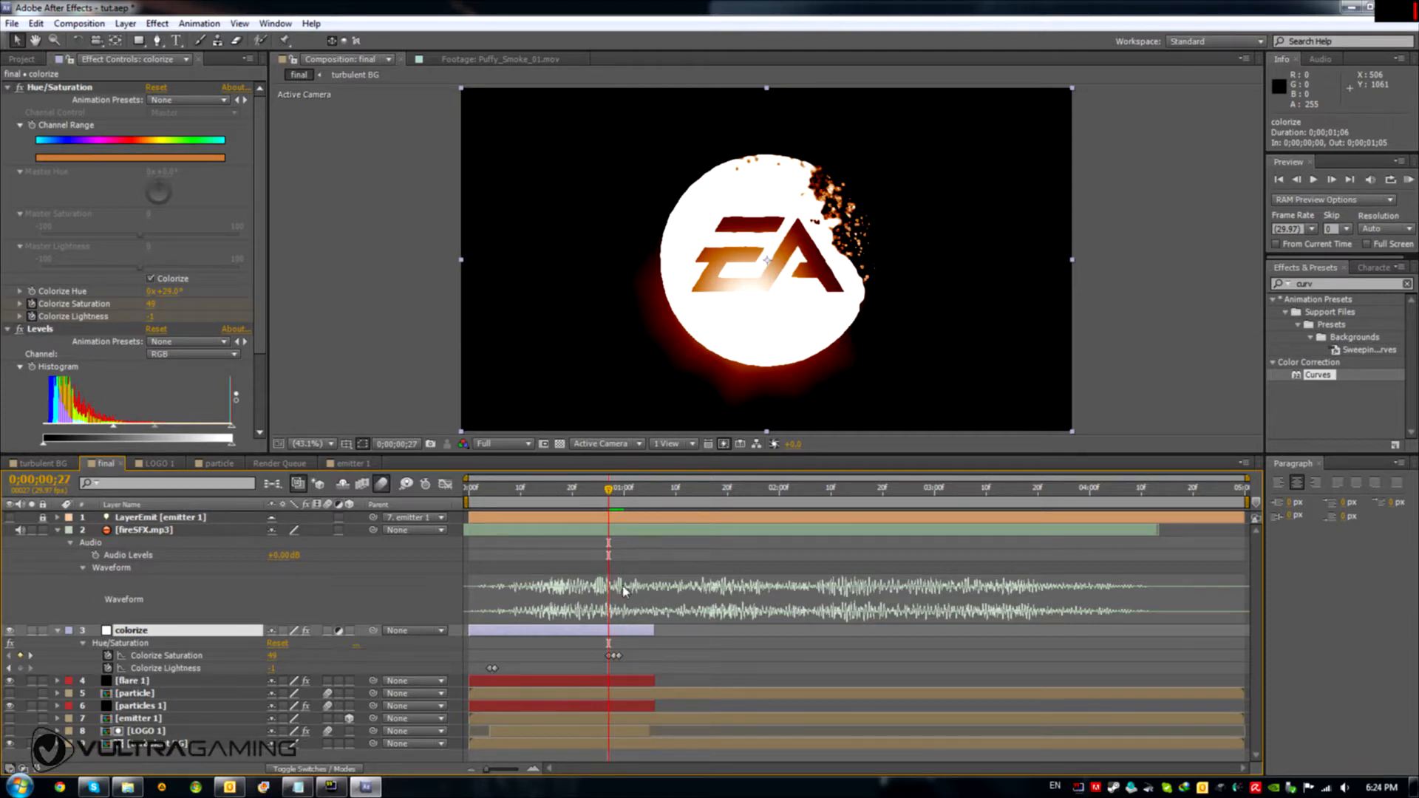
left_click_drag(612, 494, 604, 548)
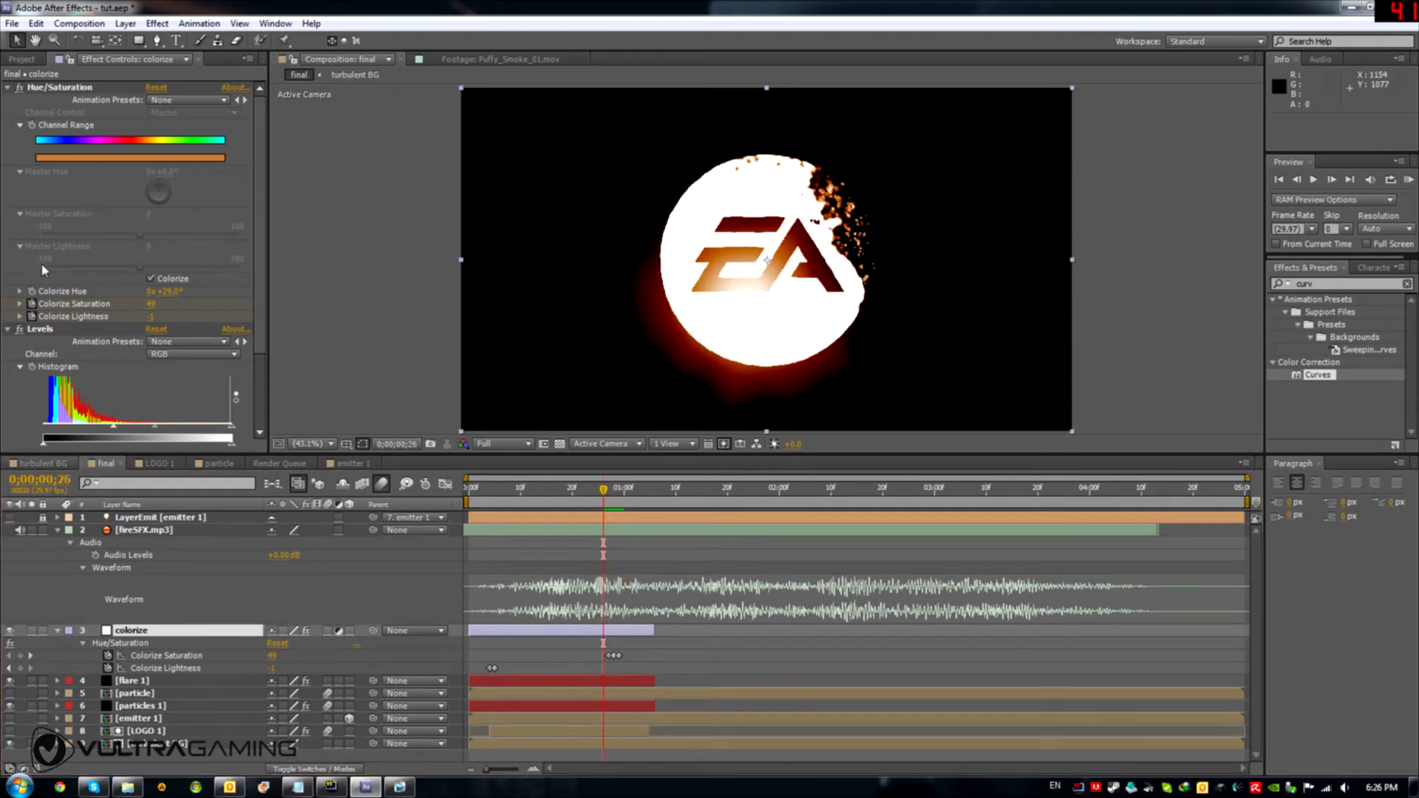
Step: Duplicate the LOGO 1 composition and place the LOGO 2 copy in the final composition, directly above the colorize layer
left_click(23, 59)
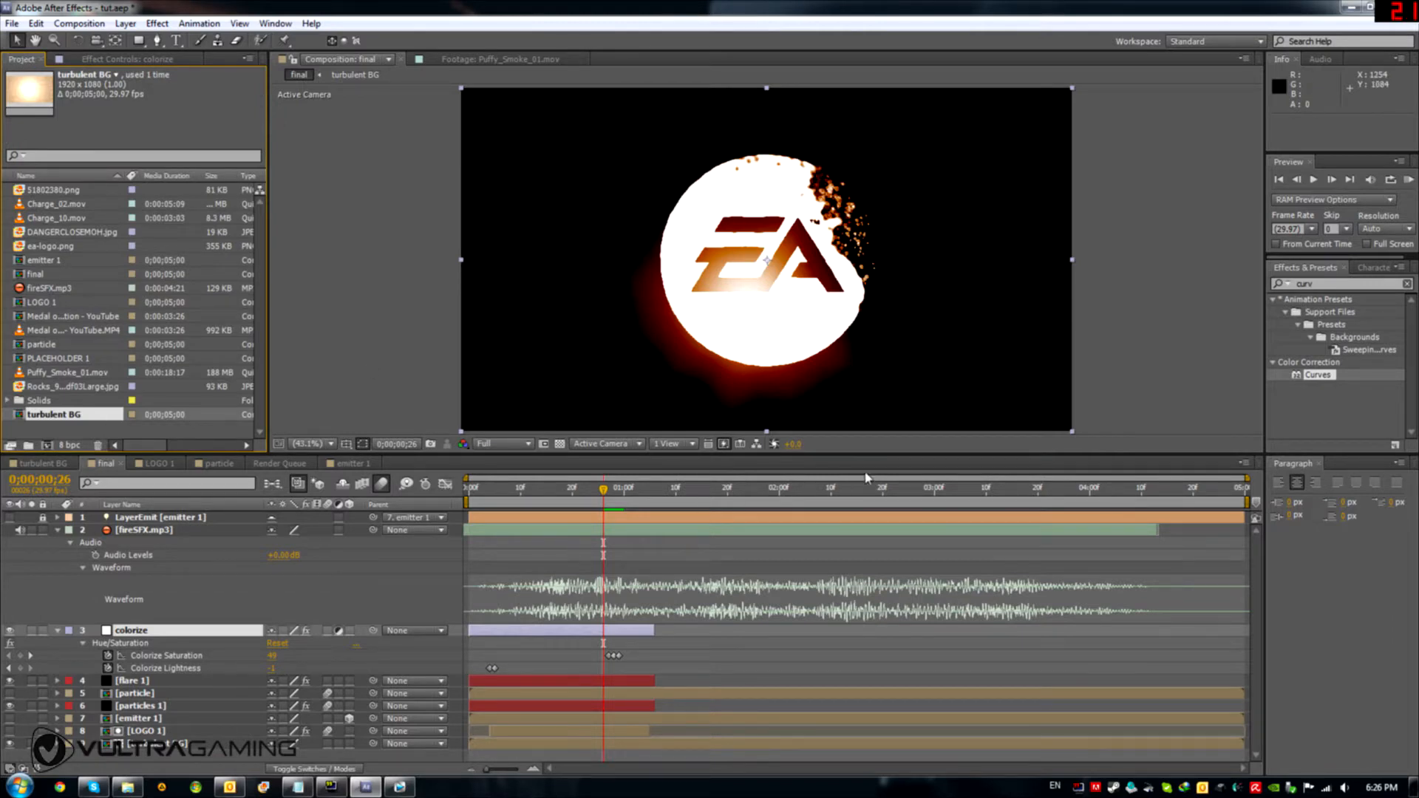
left_click(48, 303)
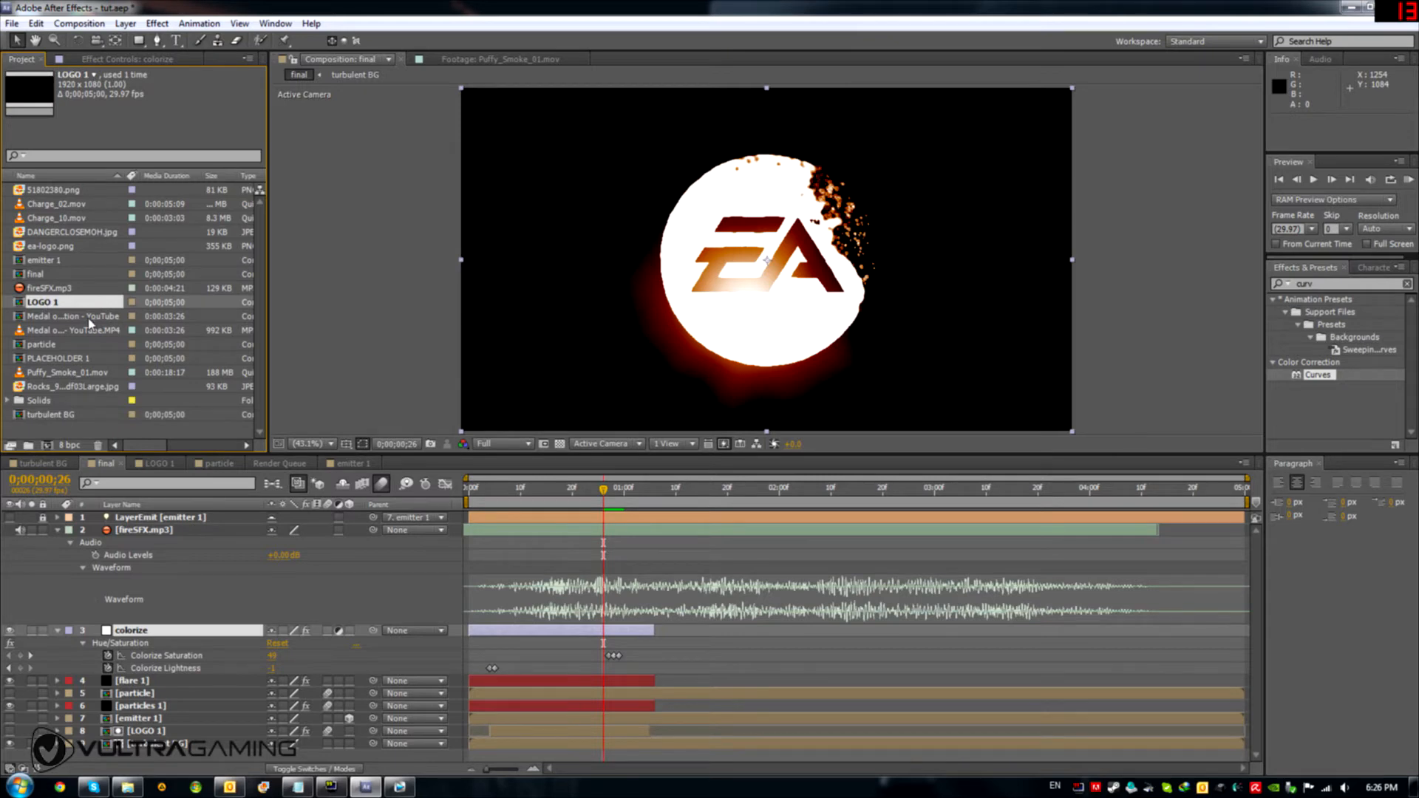
key("ctrl+d")
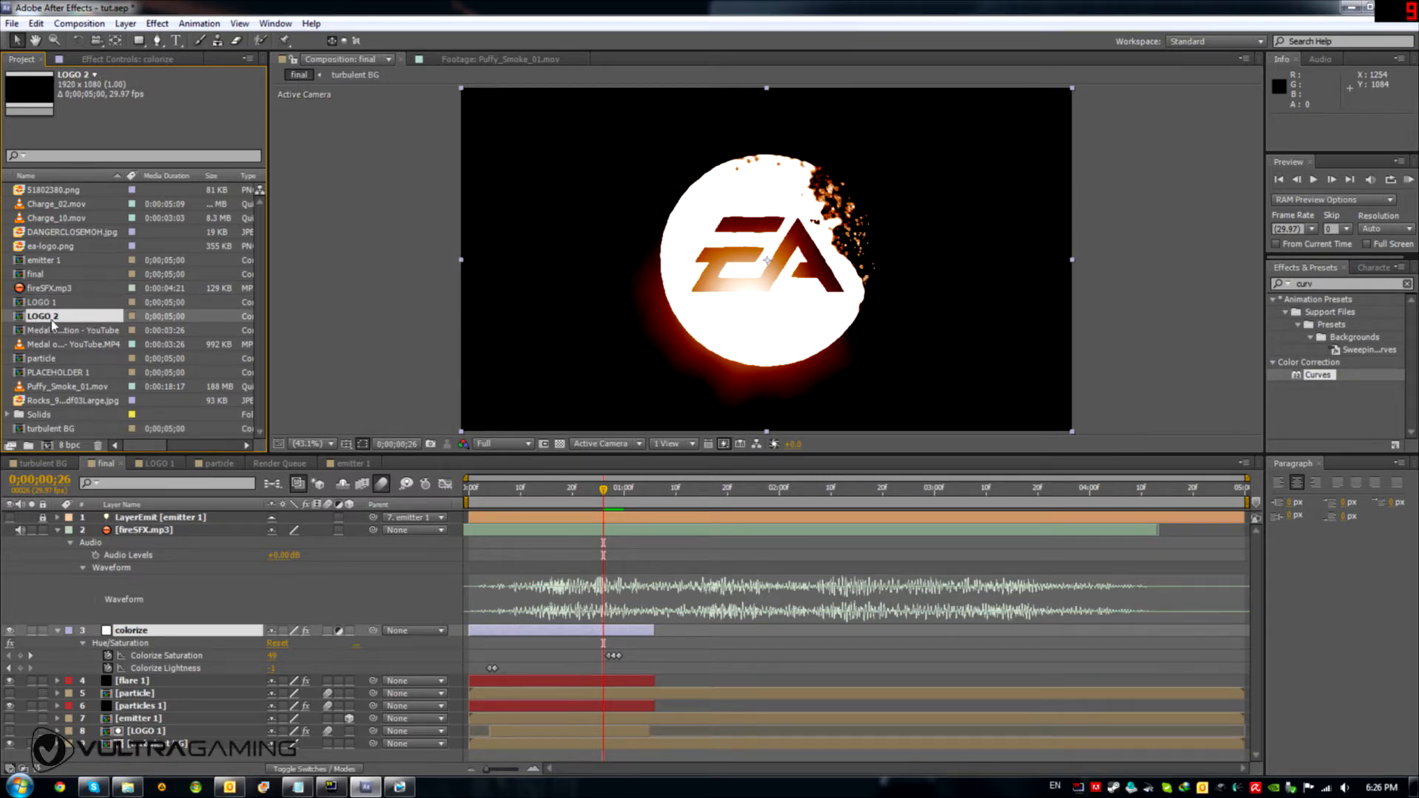
left_click_drag(39, 323, 200, 671)
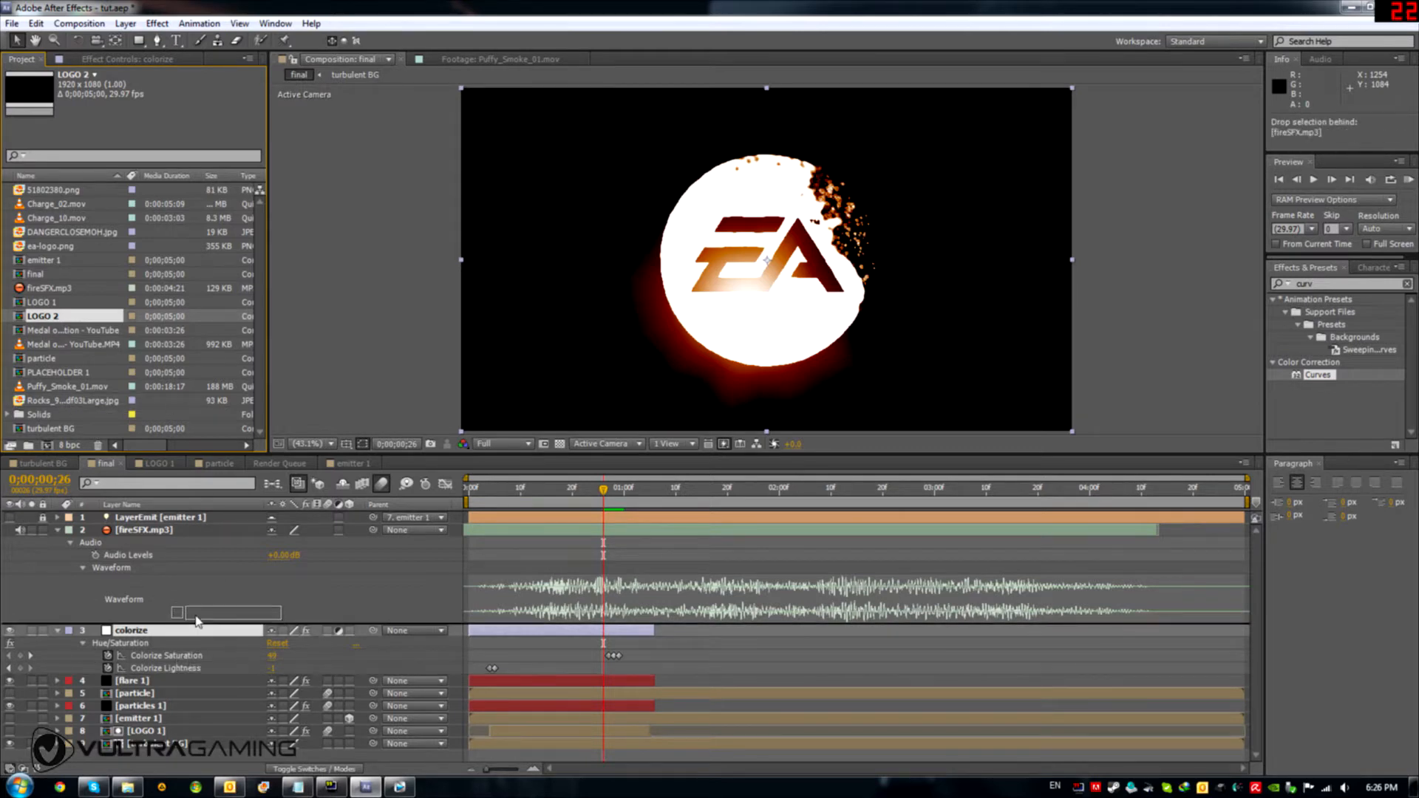
Step: Shift the LOGO 2 layer in time so that it starts at 0;00;01;06, where the colorize layer ends
left_click(619, 494)
left_click(645, 500)
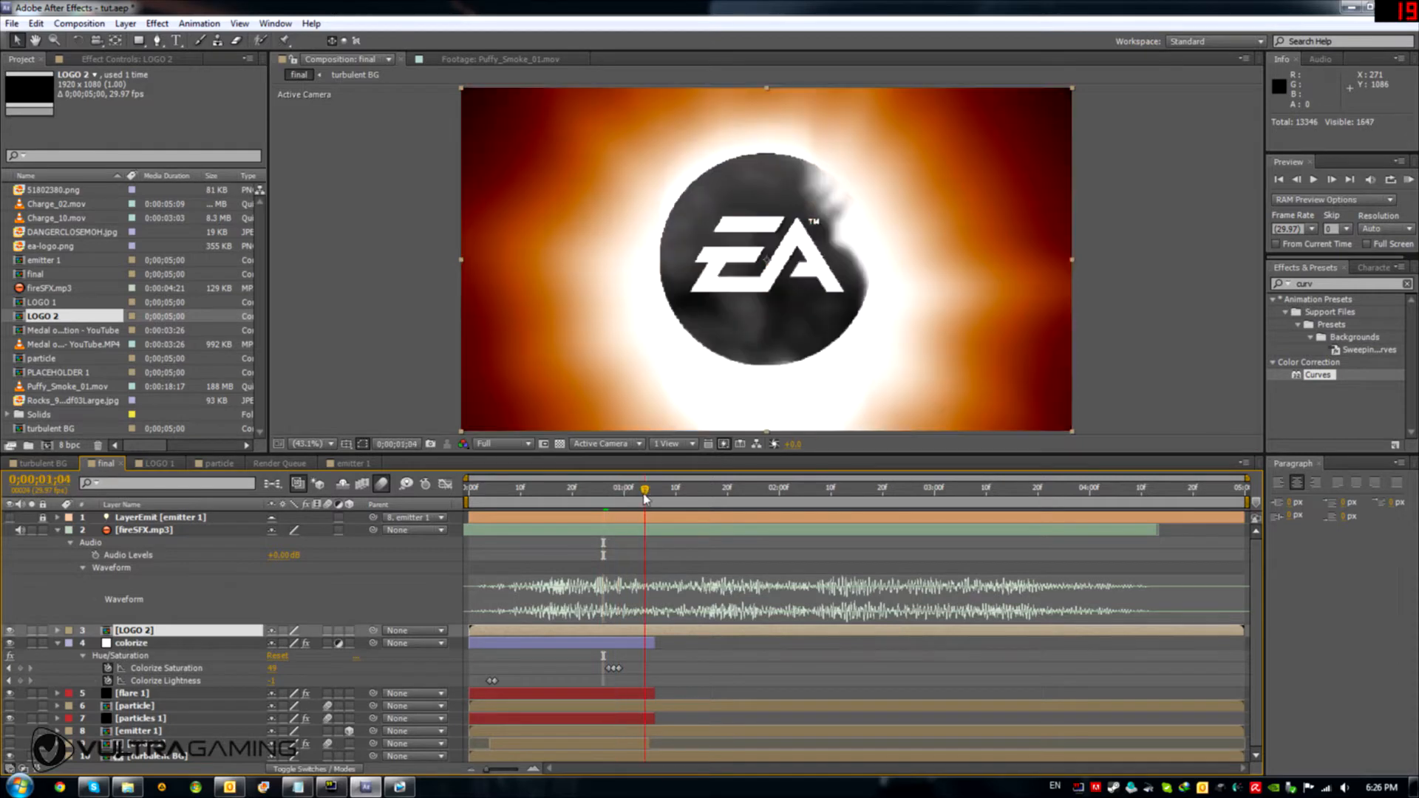
left_click_drag(645, 499, 656, 505)
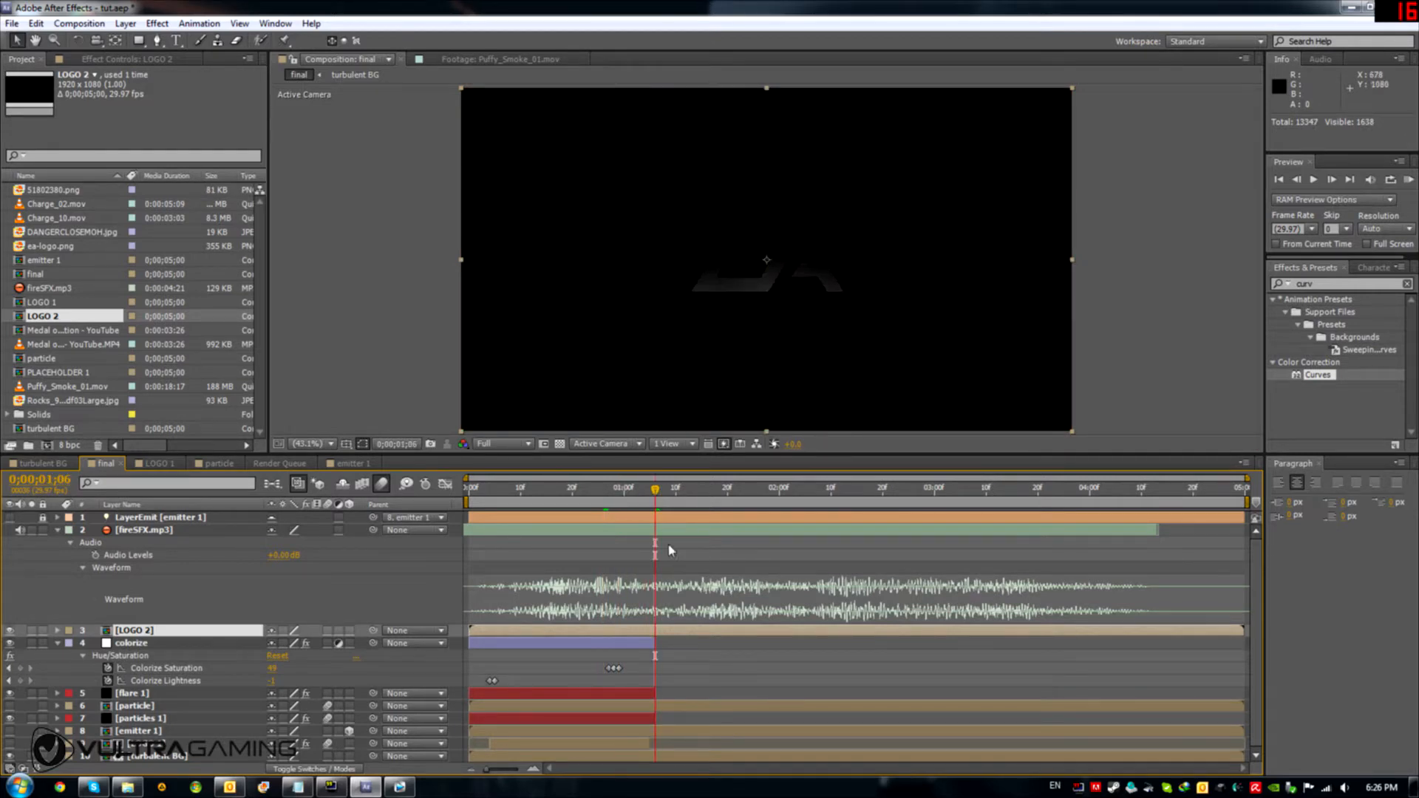
left_click_drag(508, 634, 687, 634)
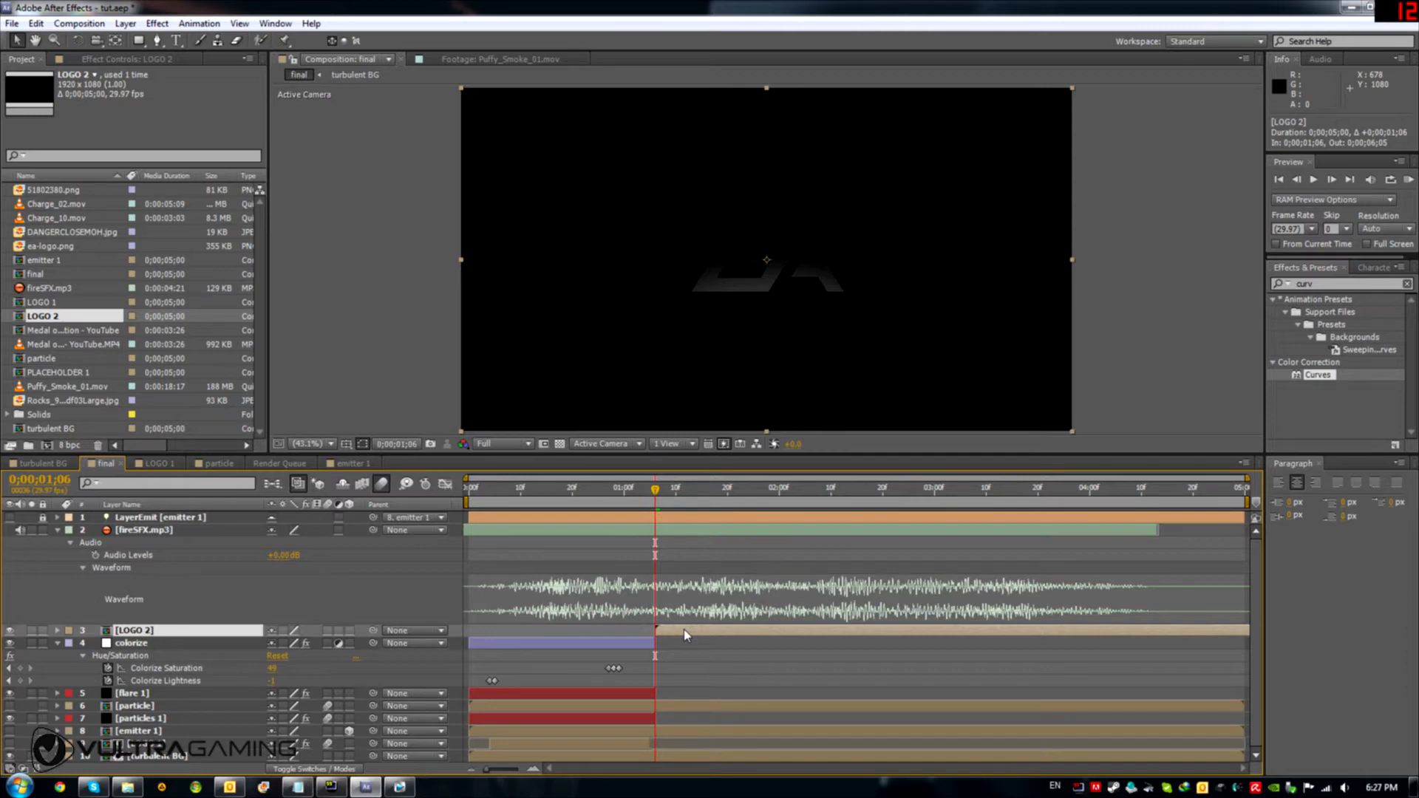
Step: Split the LOGO 2 layer at 0;00;02;04 and delete the part after the split
left_click_drag(780, 491, 800, 494)
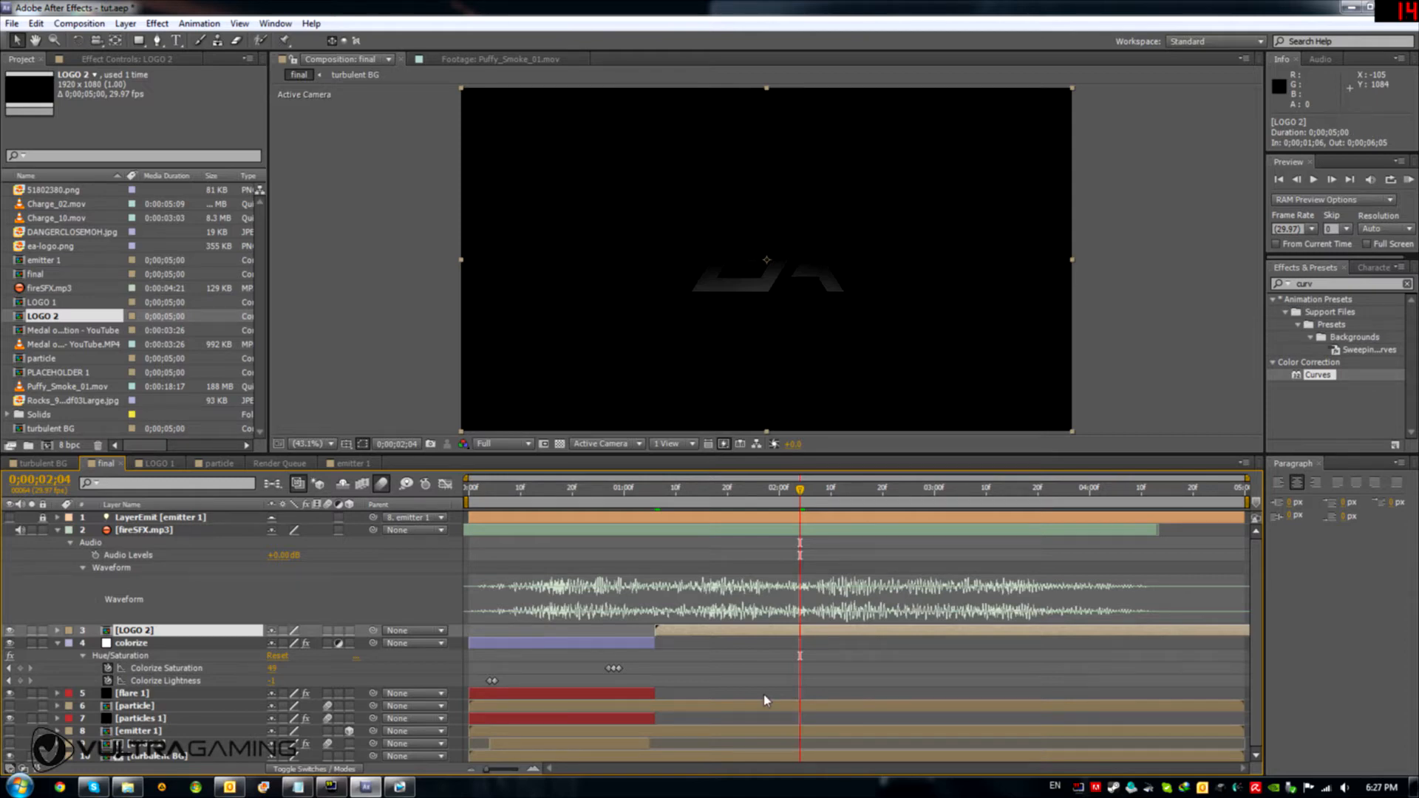
key("ctrl+shift+d")
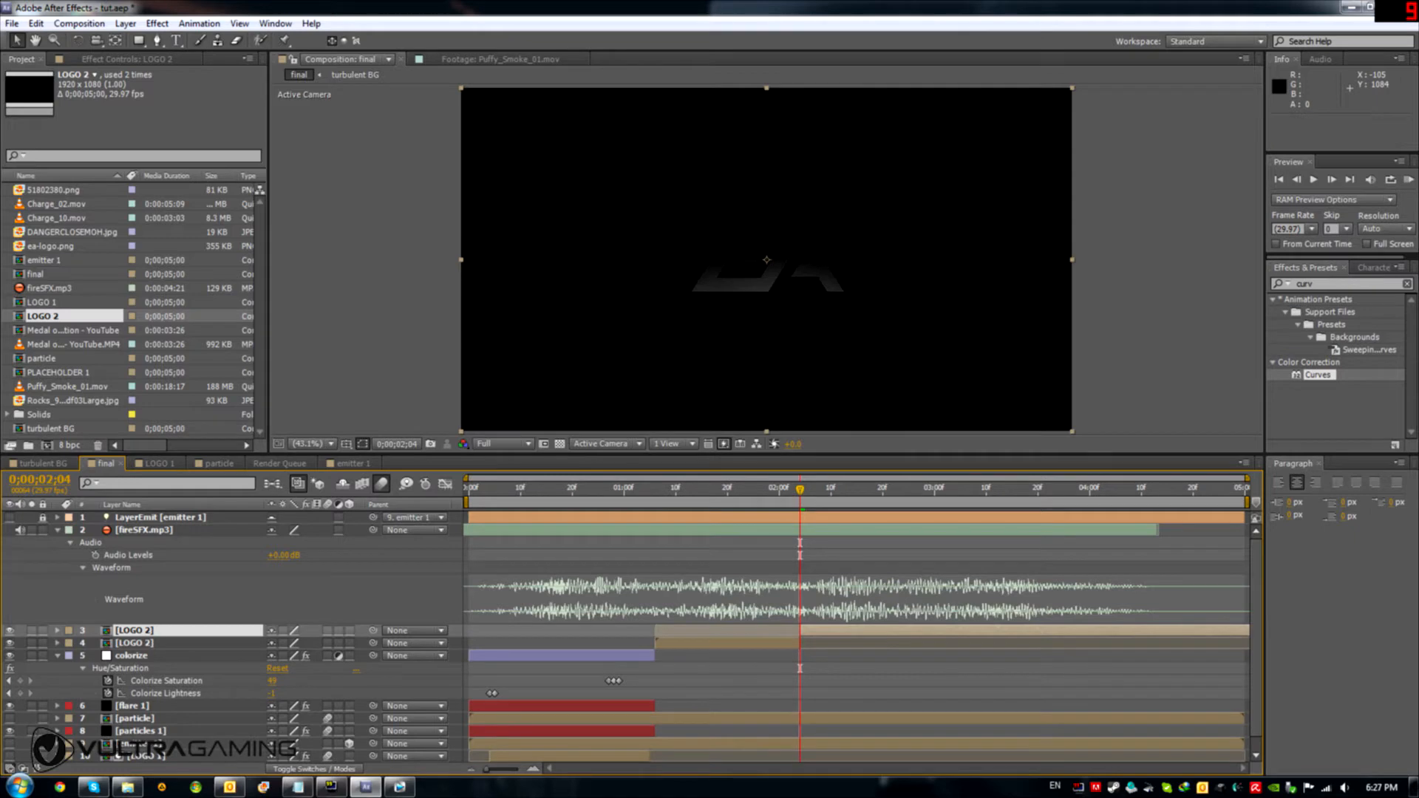
key("Delete")
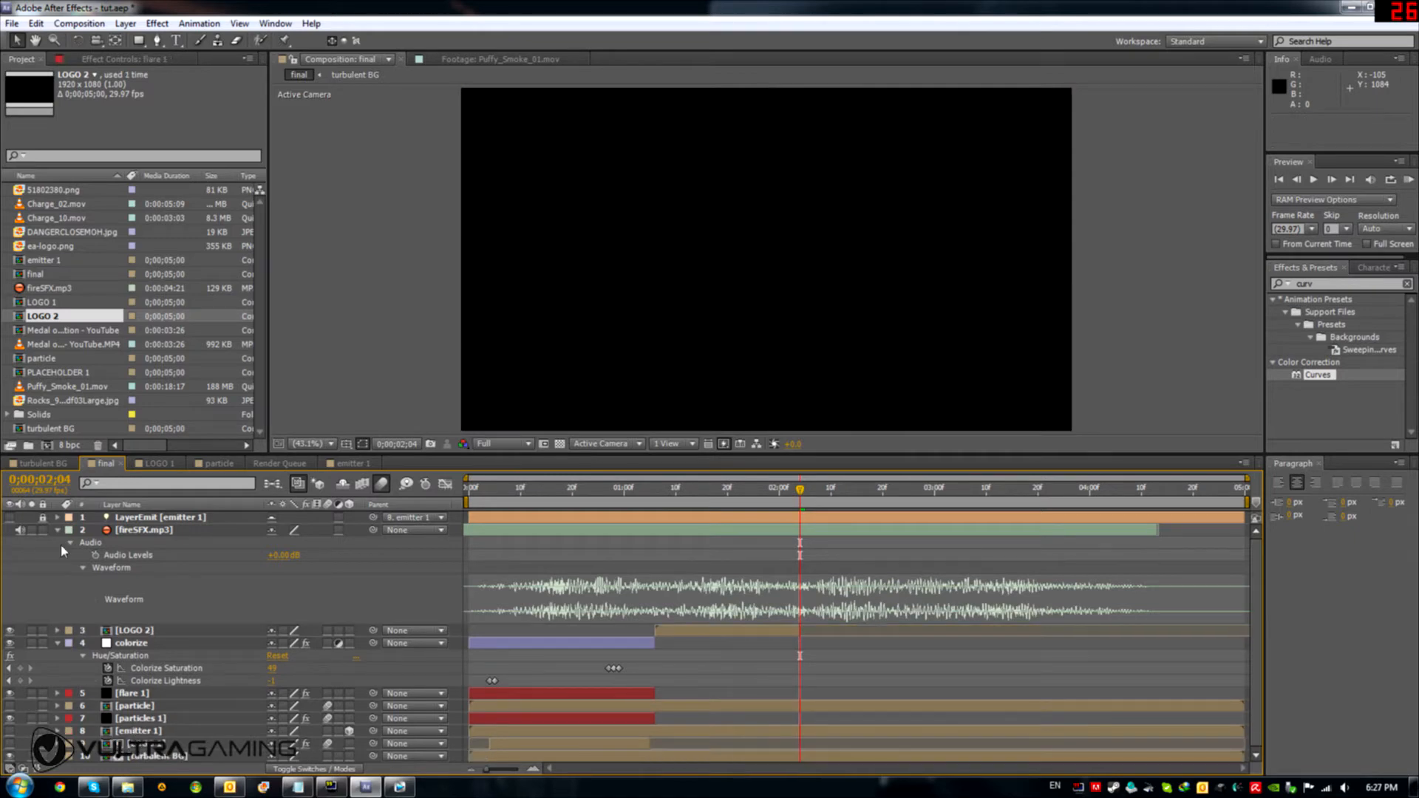
Step: Add turbulent BG directly below LOGO 2 and trim and shift it to run from 0;00;01;06 to 0;00;02;03
left_click(48, 372)
left_click(51, 429)
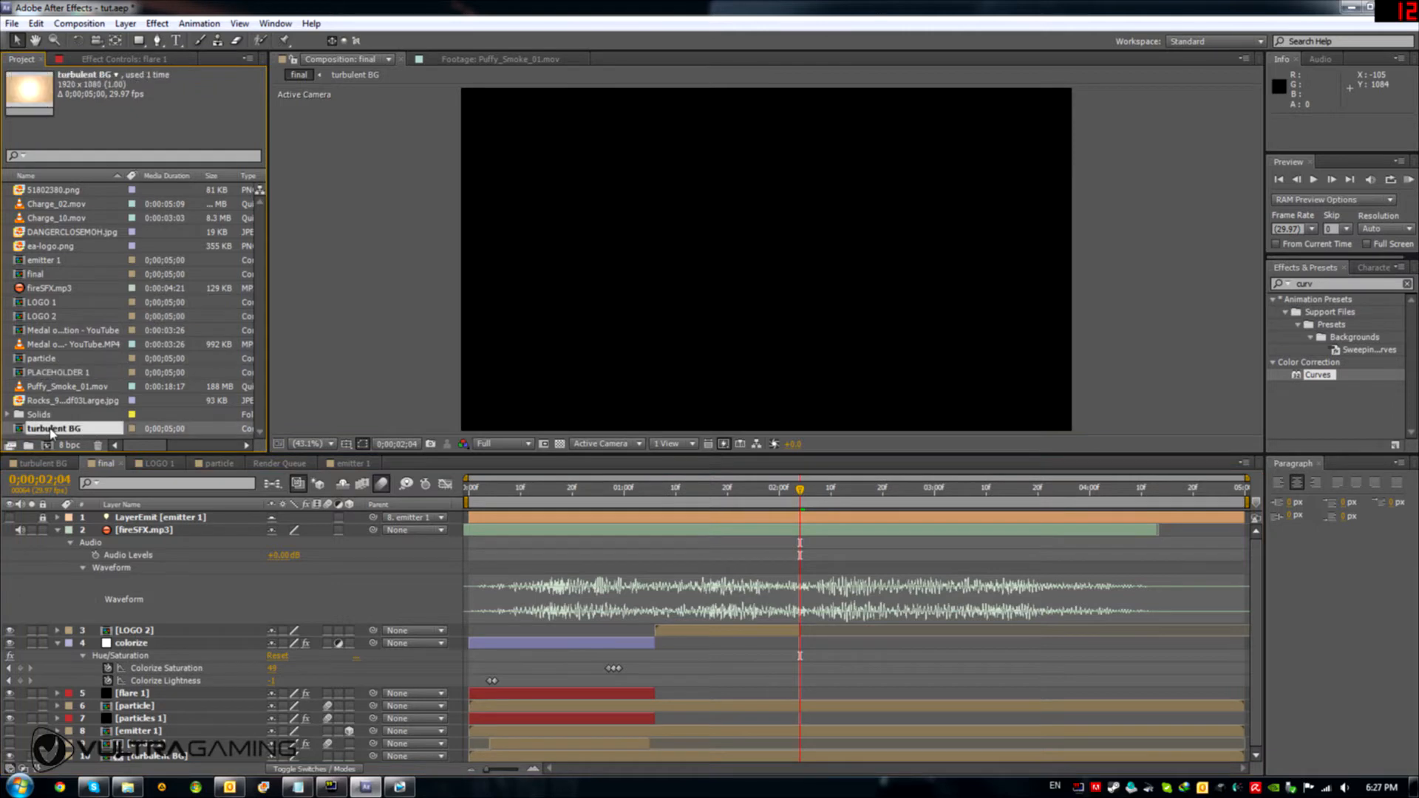
left_click_drag(30, 431, 177, 637)
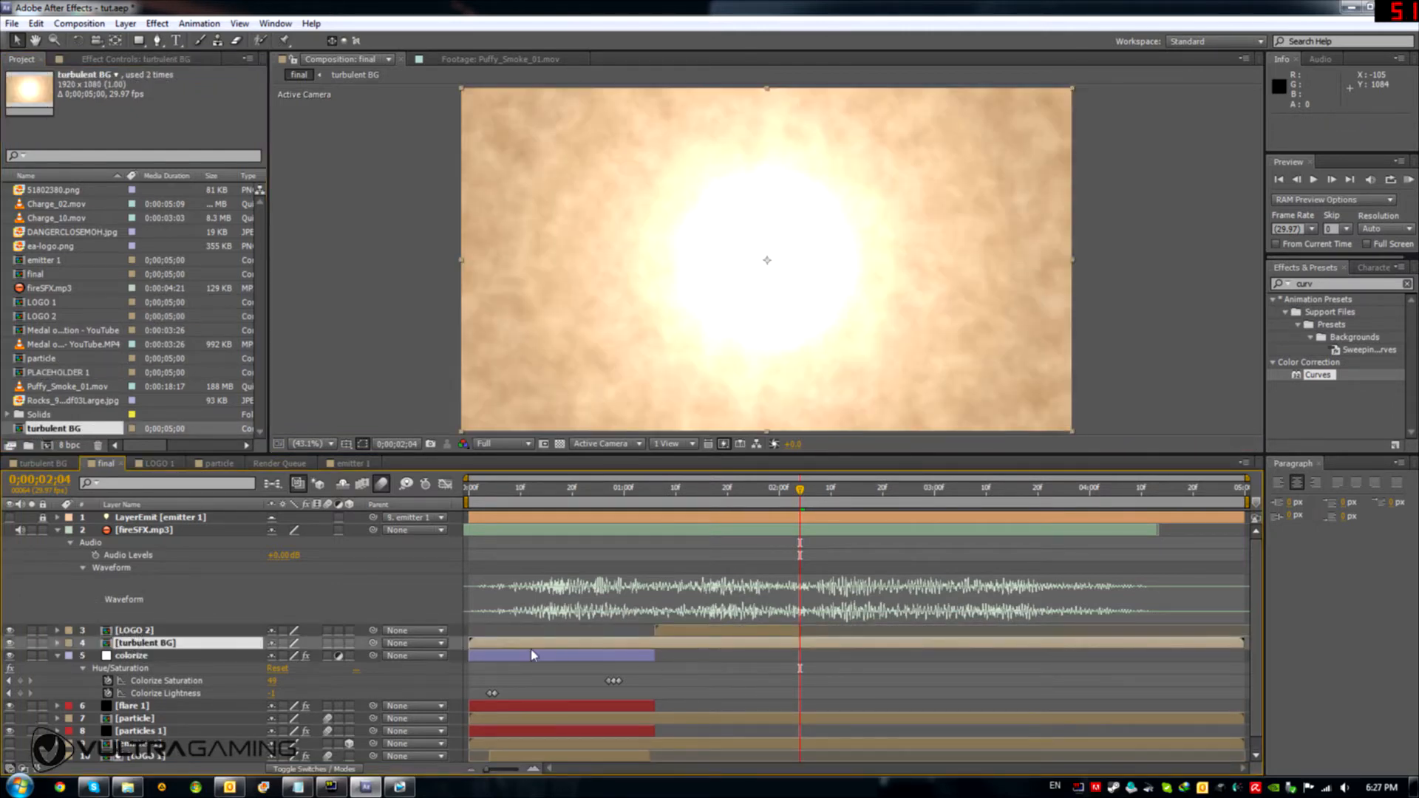
left_click_drag(1230, 643, 649, 643)
left_click_drag(553, 643, 739, 652)
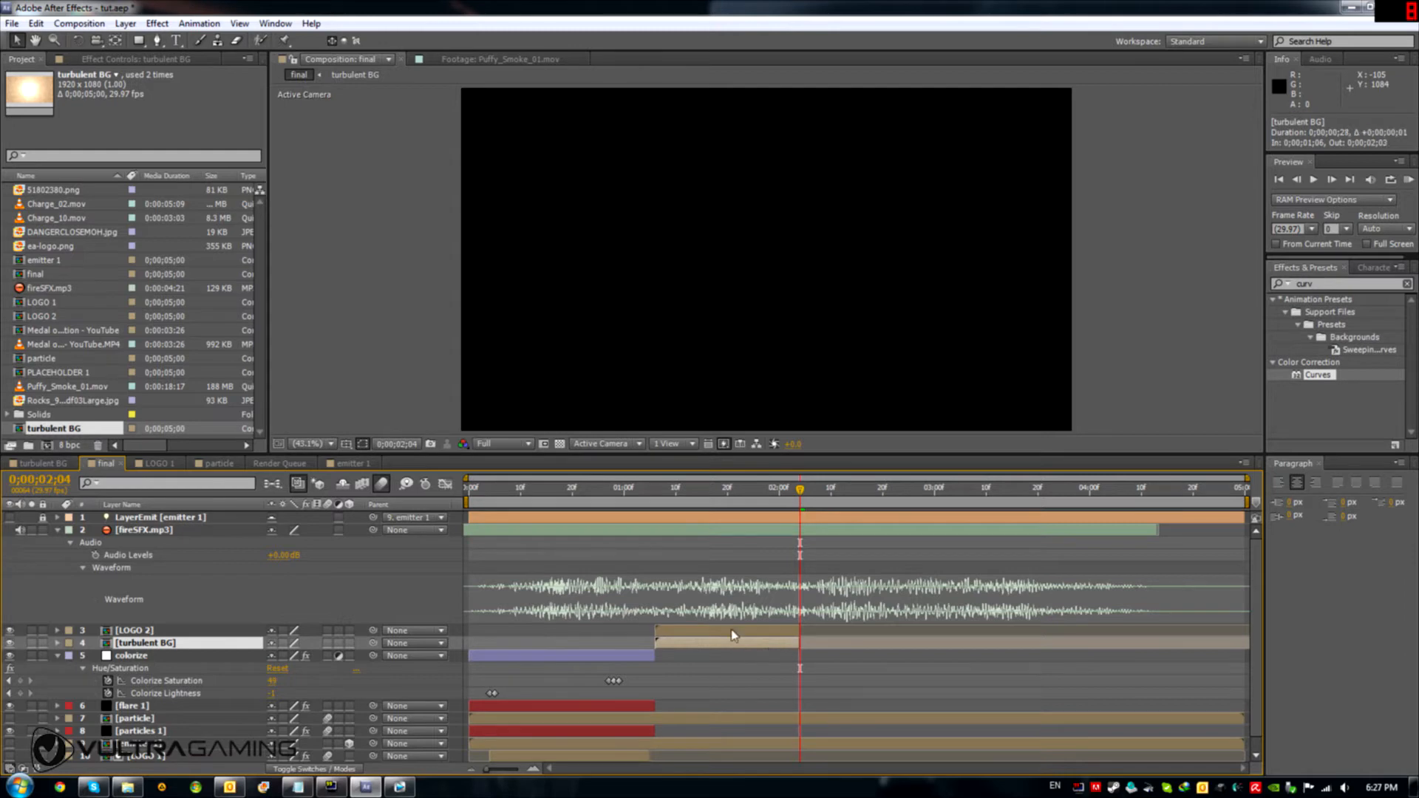
Step: Set the track matte of the new turbulent BG layer to Alpha, using LOGO 2 as the matte
left_click(717, 490)
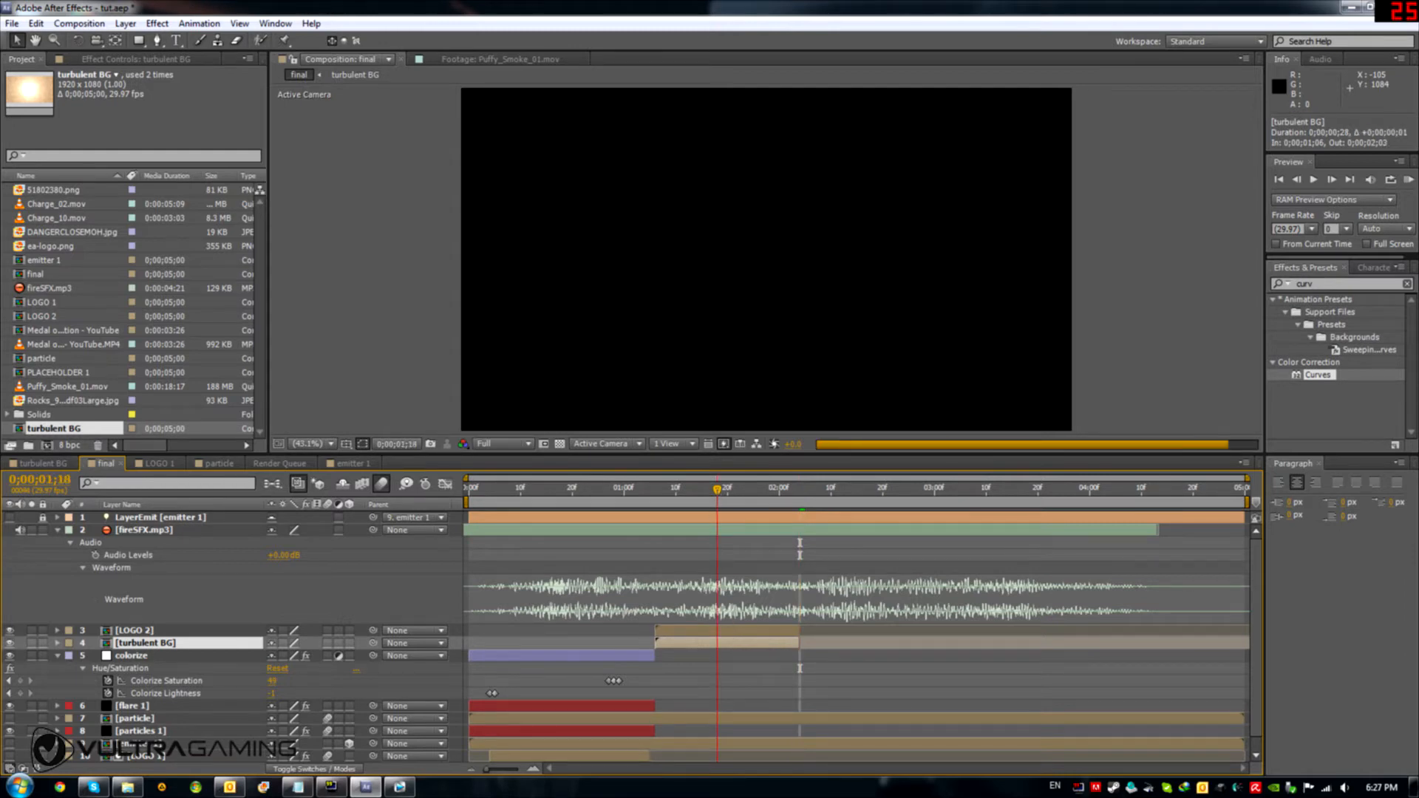
left_click(324, 770)
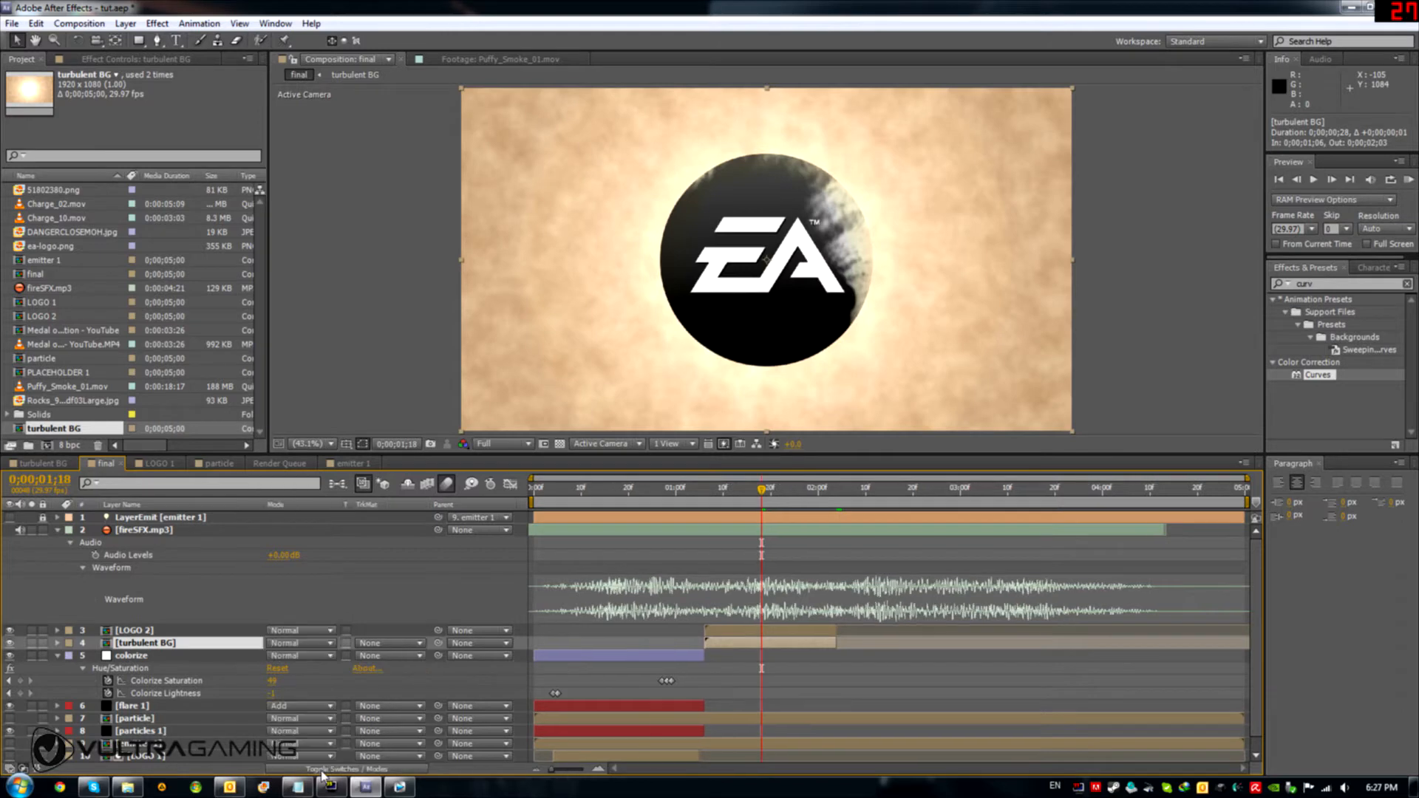
left_click(375, 643)
left_click(418, 691)
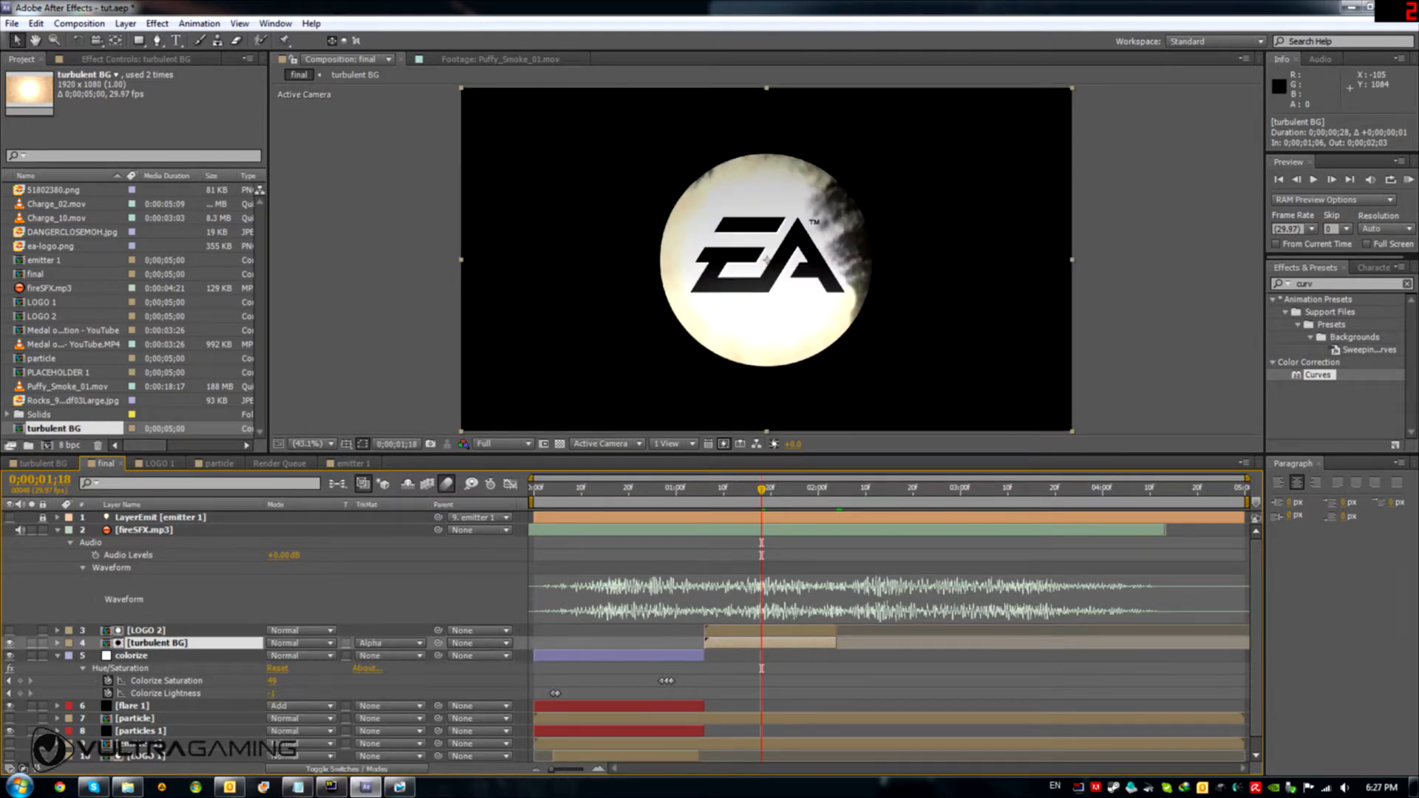
Step: Duplicate the PLACEHOLDER 1 composition in the project to create PLACEHOLDER 2
left_click(162, 632)
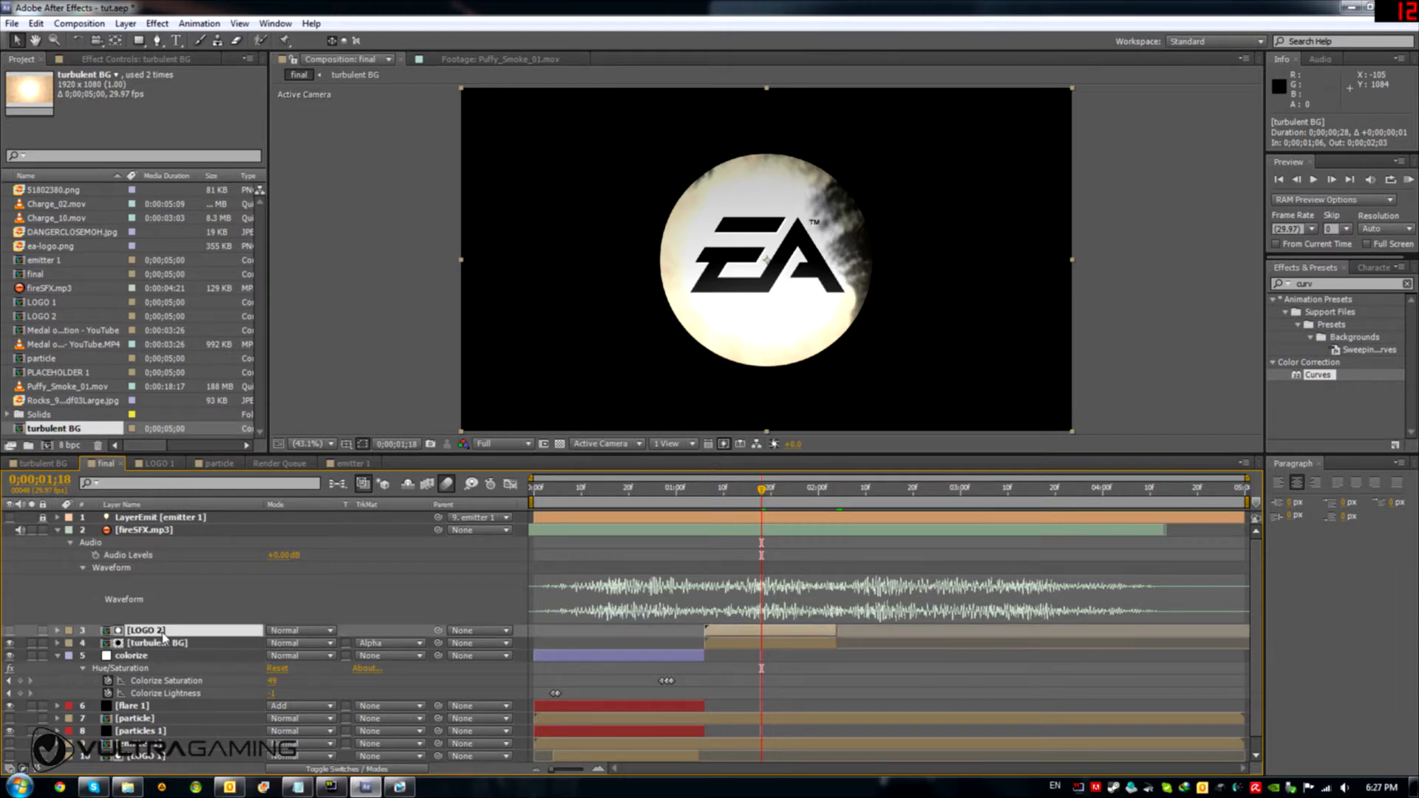
left_click(87, 373)
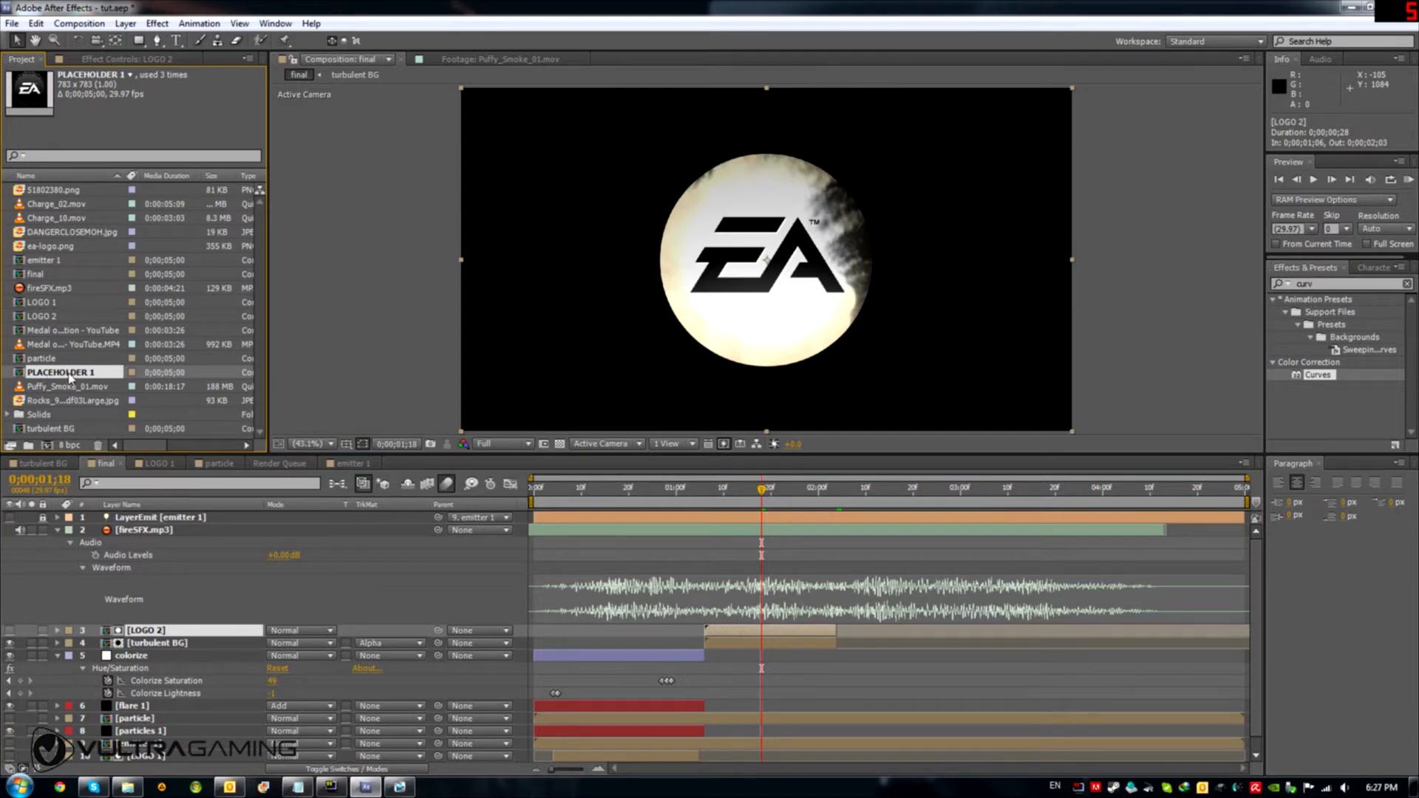
key("ctrl+d")
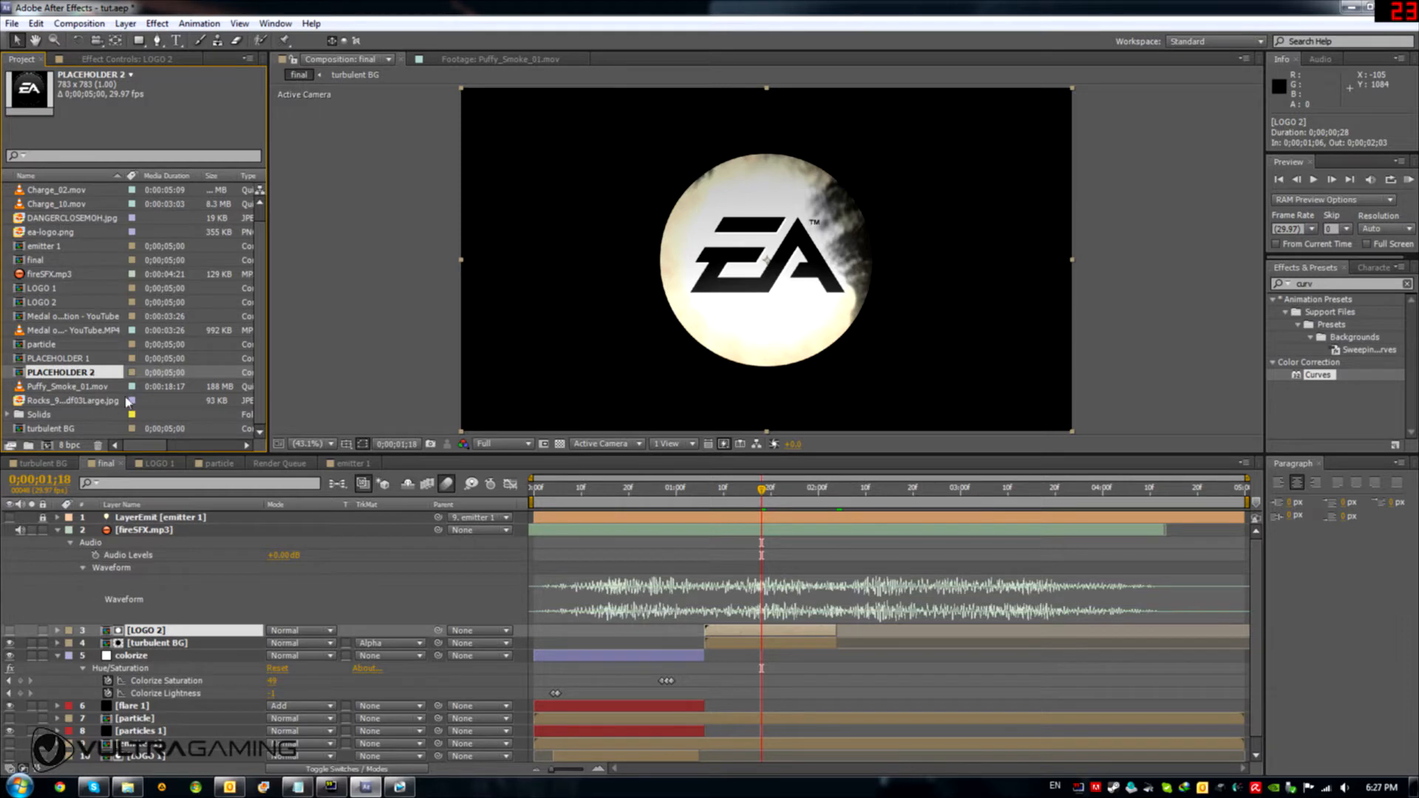
Step: In the LOGO 2 composition, replace the PLACEHOLDER 1 layer with PLACEHOLDER 2 beneath the adjustment layer
double_click(156, 637)
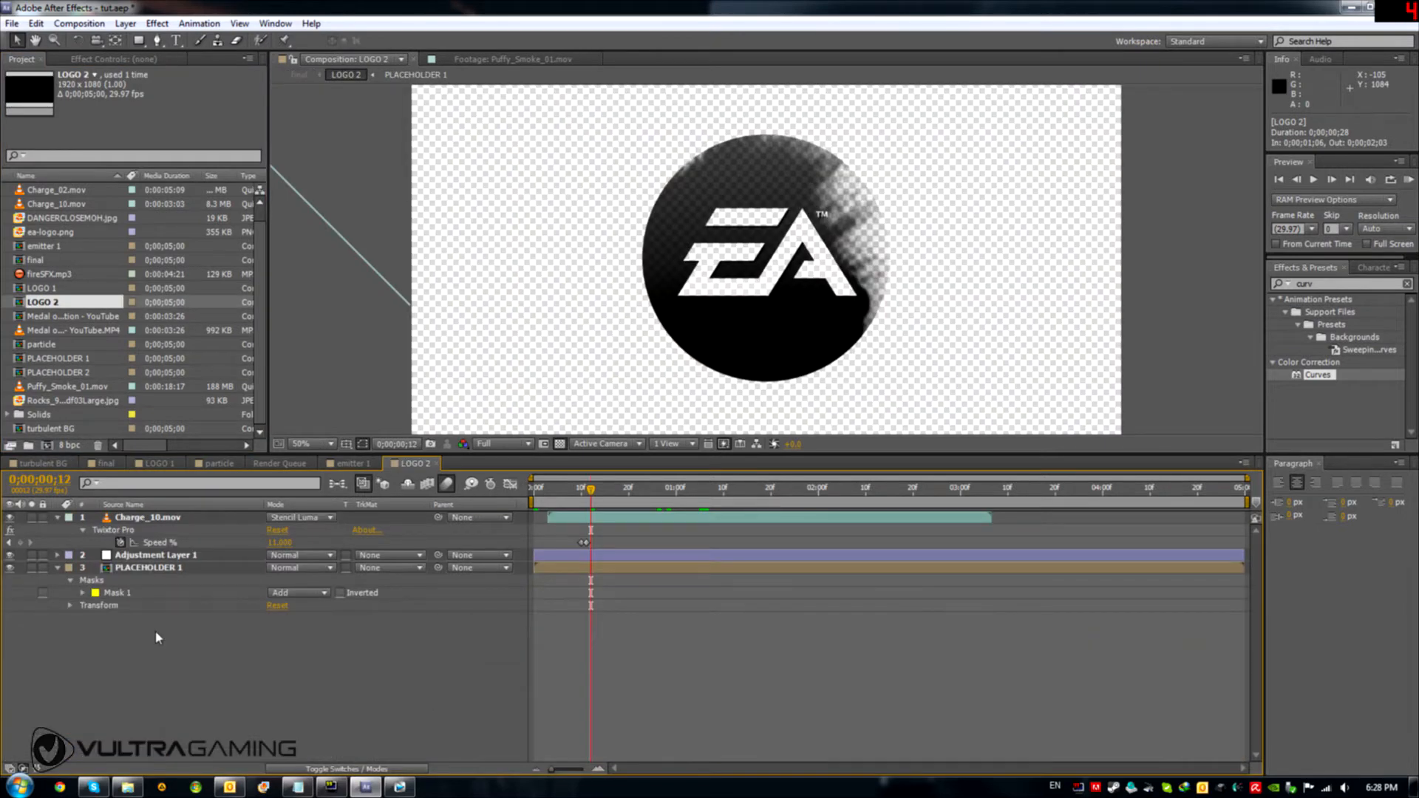
left_click(145, 569)
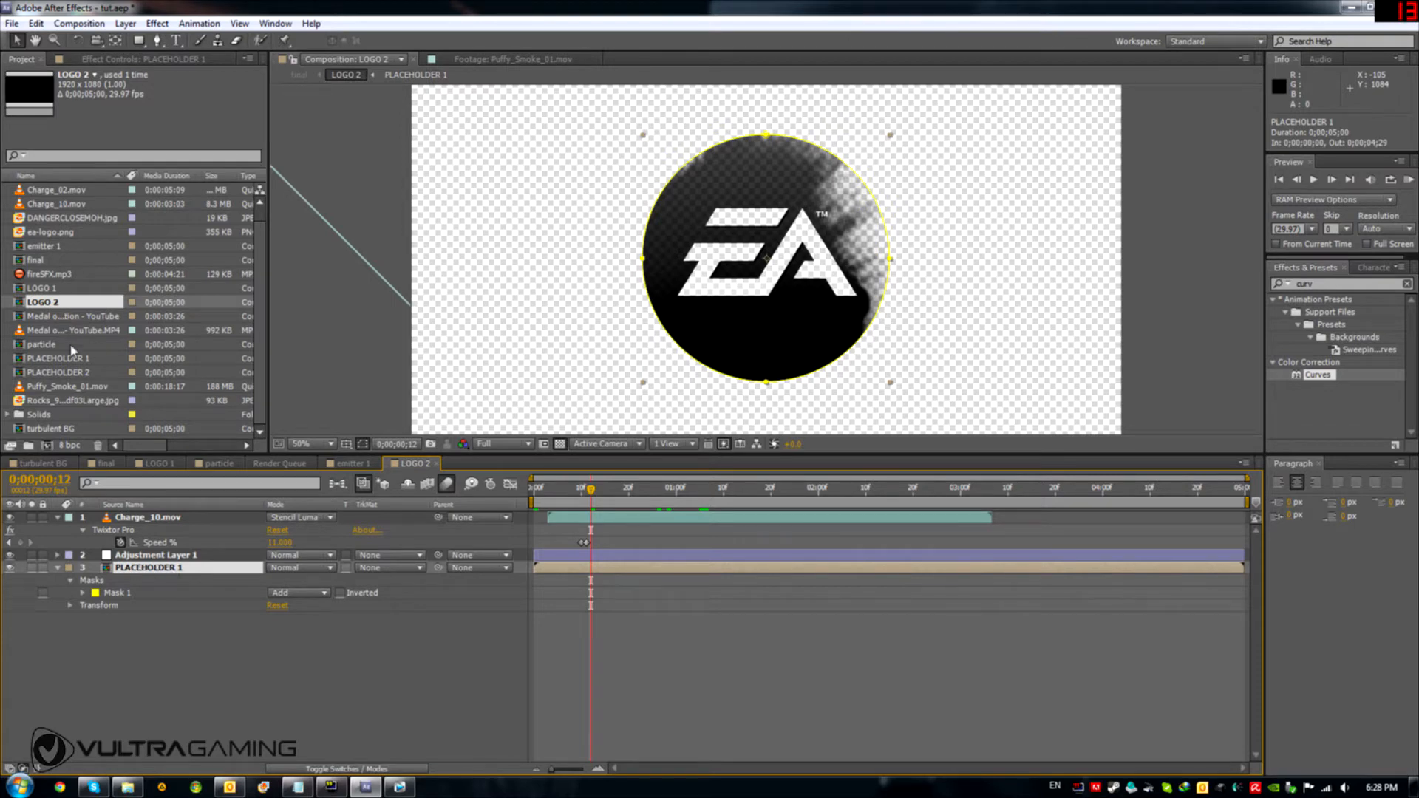
left_click(68, 373)
left_click_drag(70, 376, 163, 567)
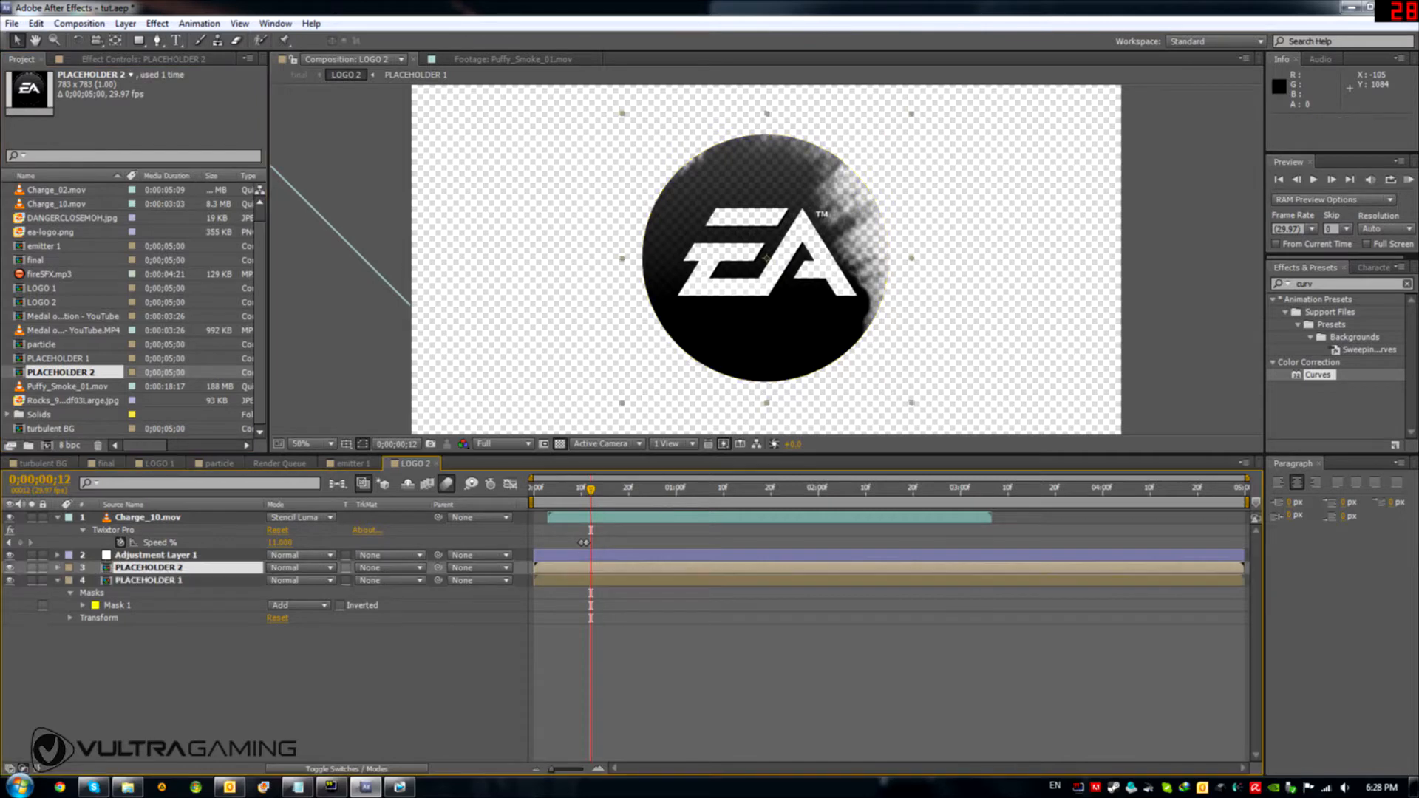
left_click(164, 581)
key("Delete")
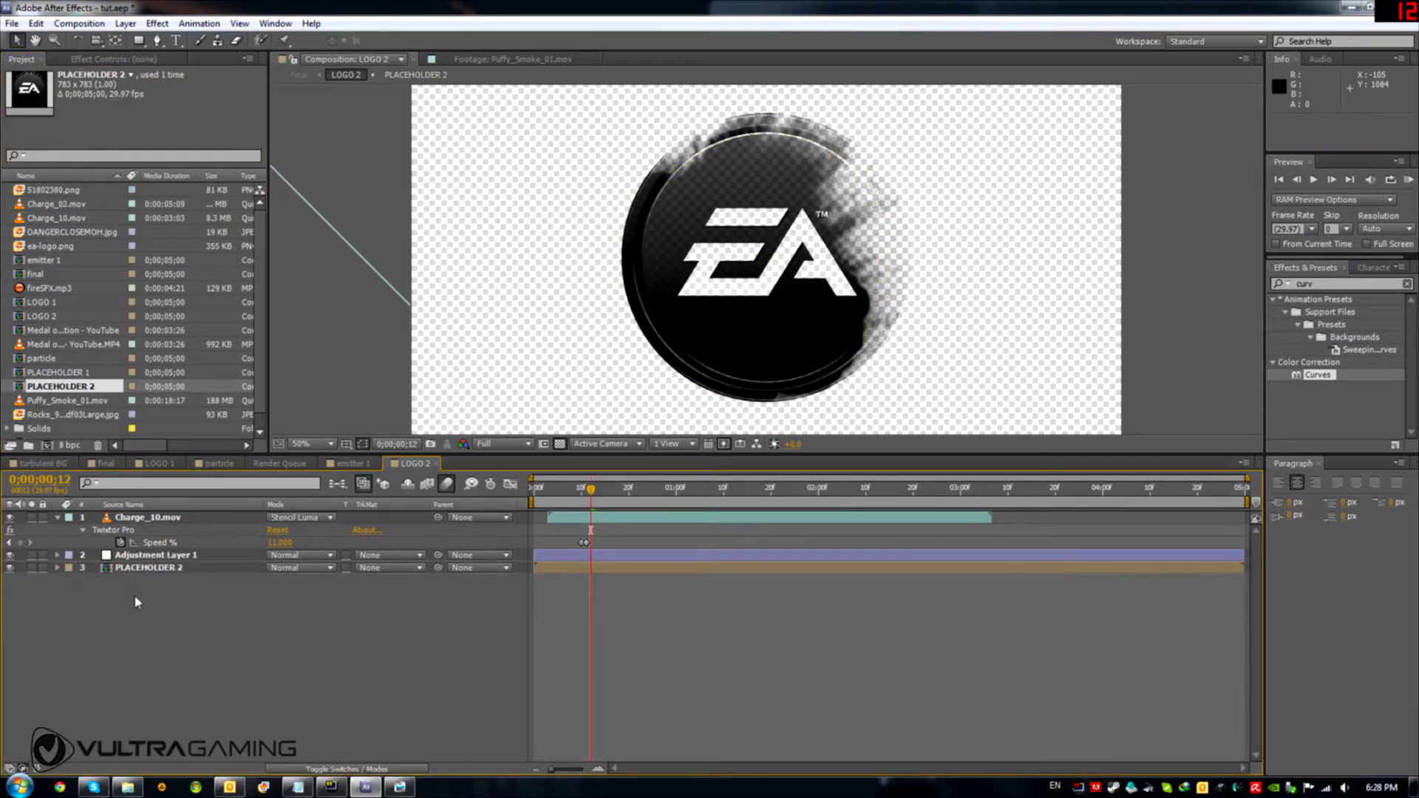
Step: Inside the PLACEHOLDER 2 composition, replace the ea-logo.png layer with DANGERCLOSEMOH.jpg
left_click(137, 569)
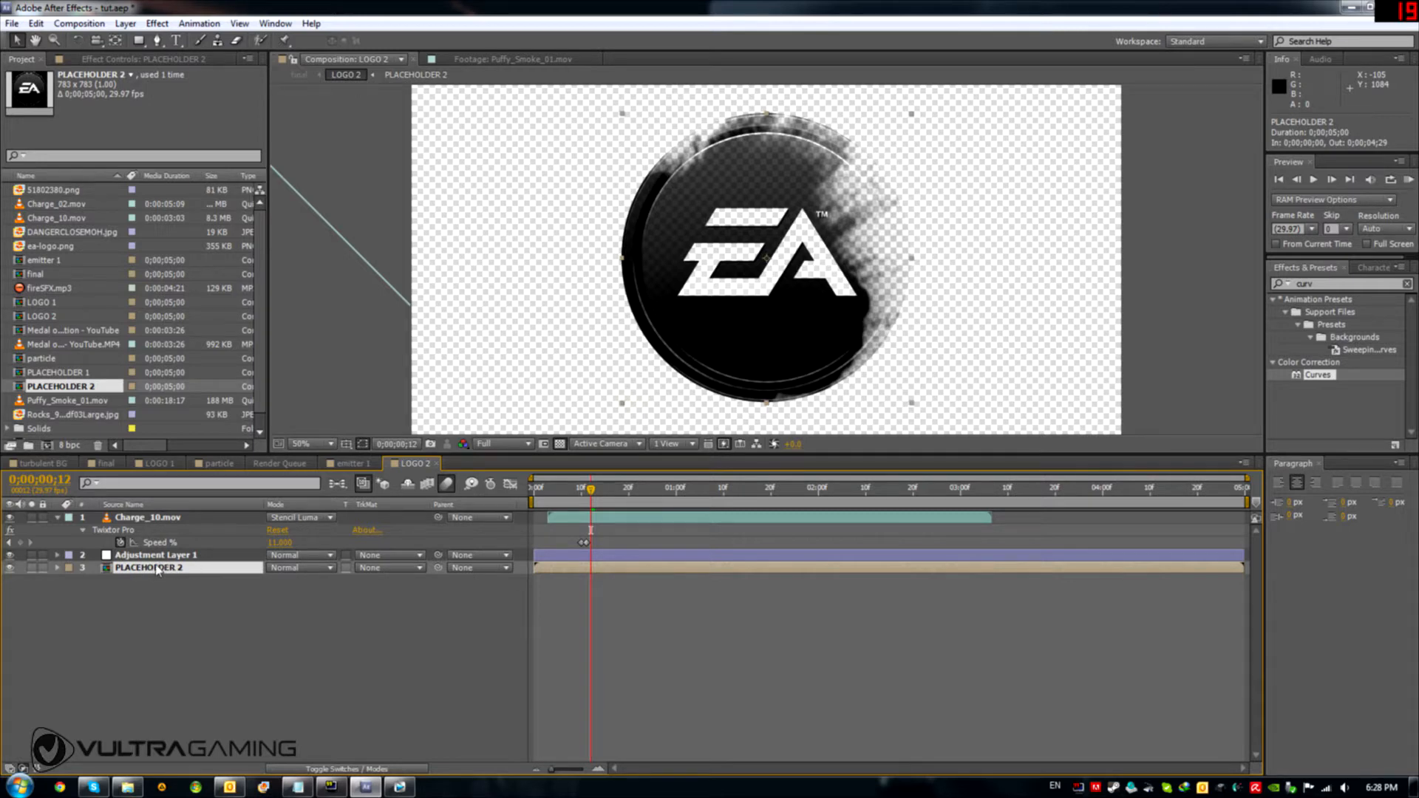
double_click(164, 570)
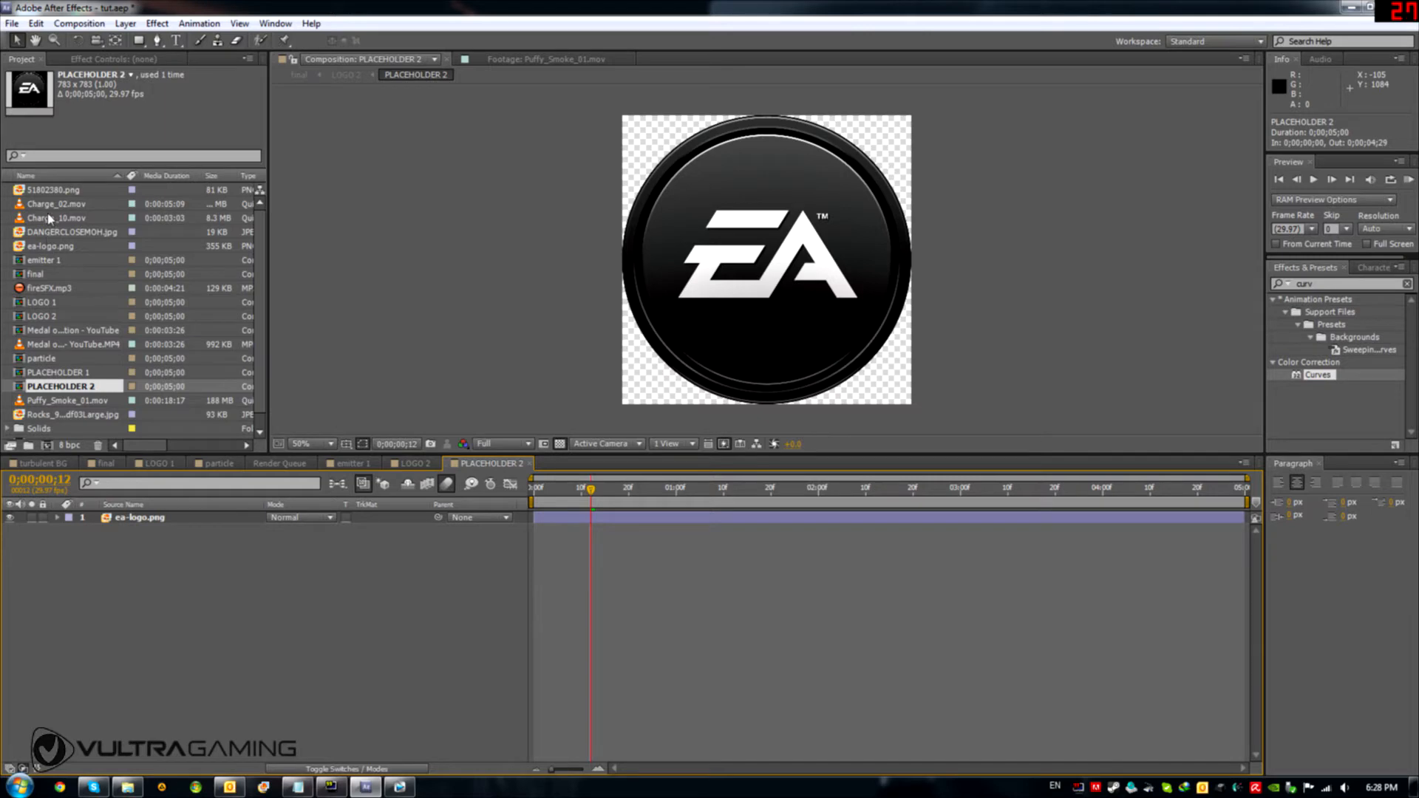
left_click(67, 235)
left_click_drag(56, 238, 164, 531)
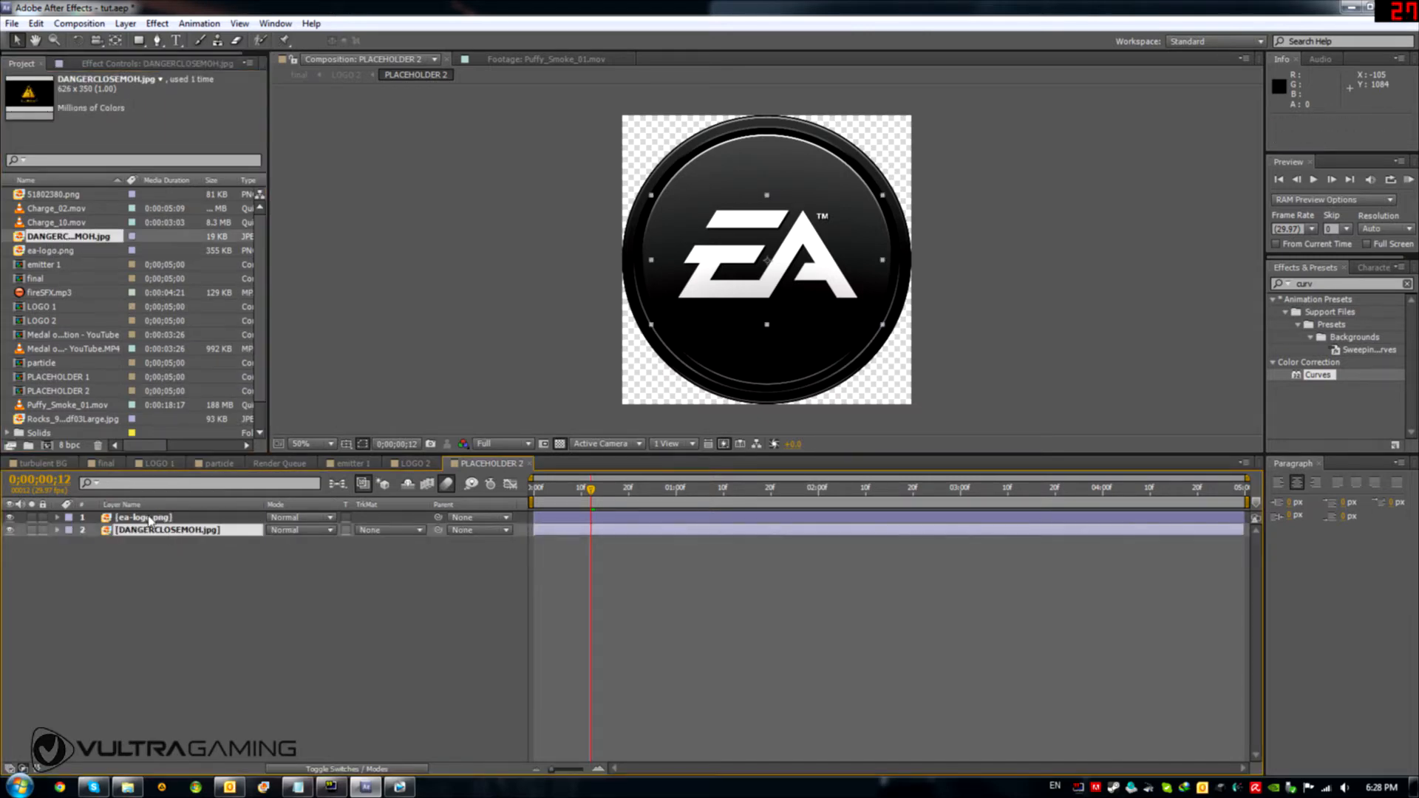
left_click(144, 517)
key("Delete")
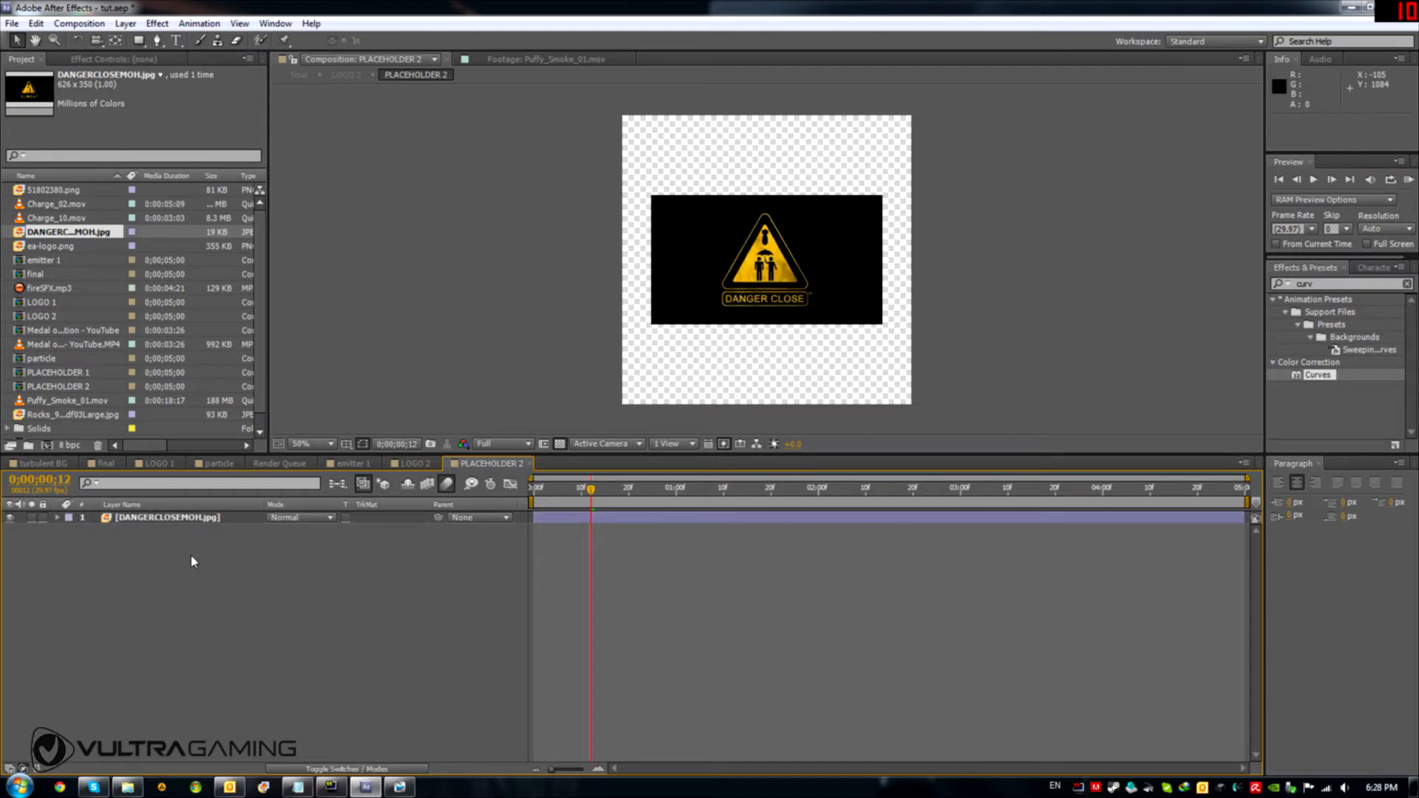
Step: Scale the DANGERCLOSEMOH.jpg layer up to about 232% so the image covers the whole composition
left_click(167, 519)
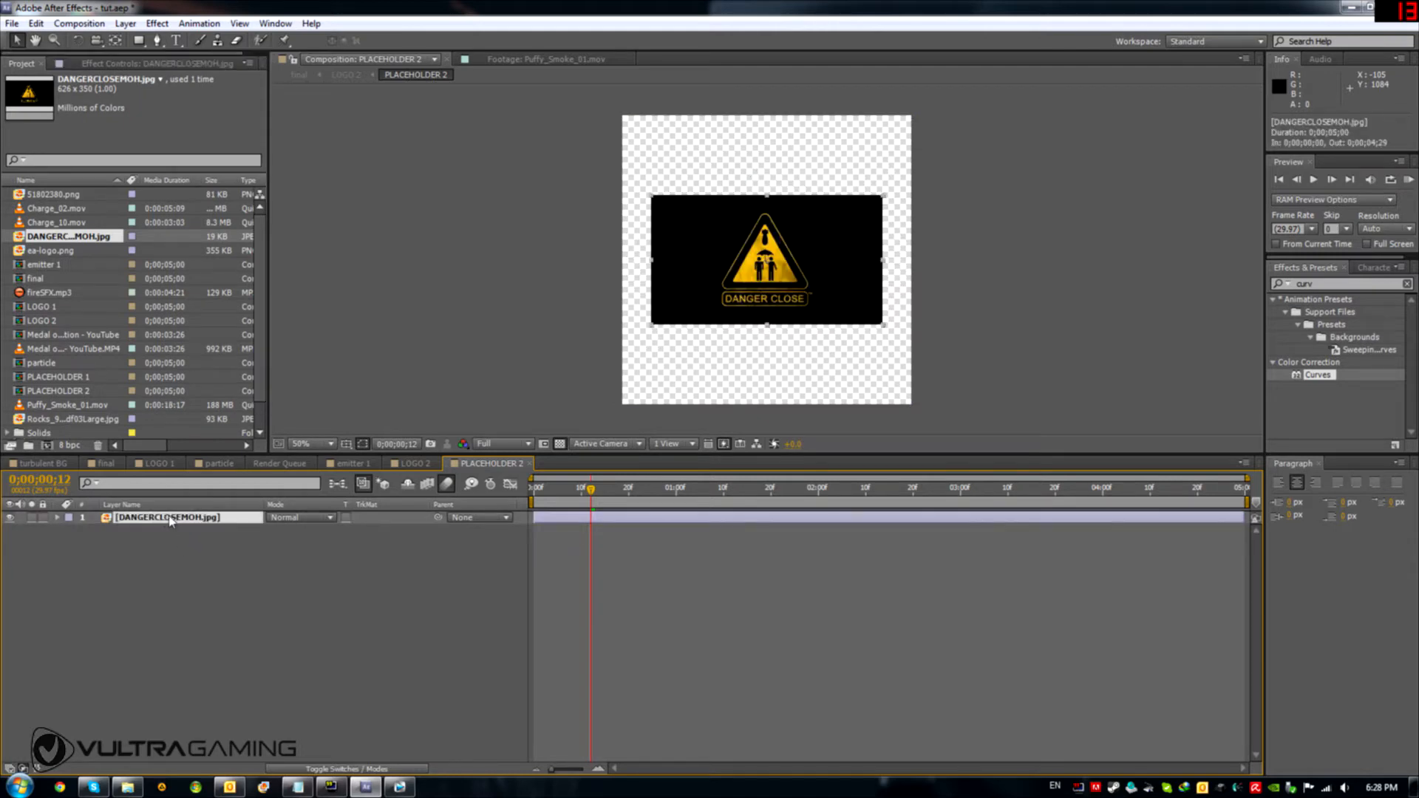
key("s")
left_click_drag(290, 530, 388, 530)
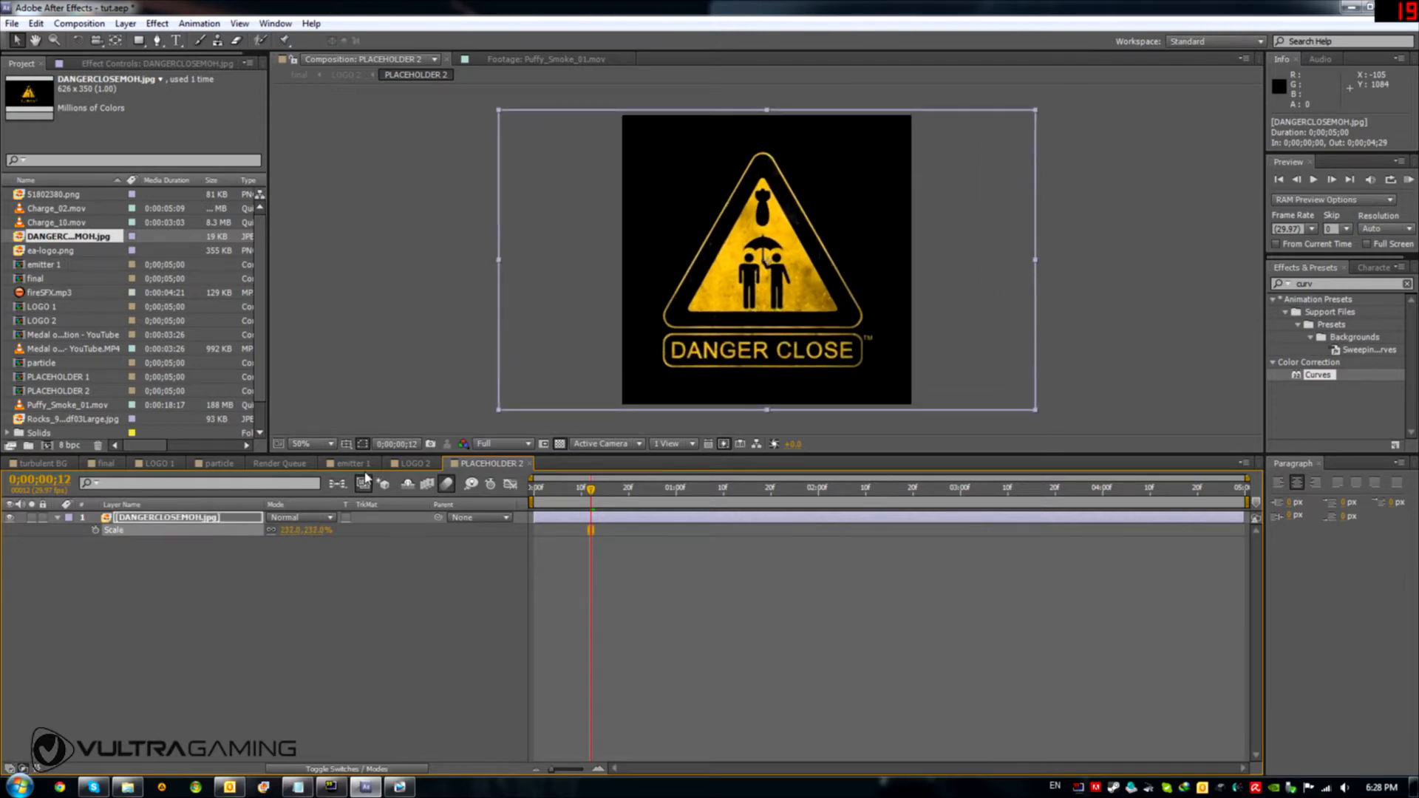
Step: Try to stretch the PLACEHOLDER 2 layer horizontally to 192% in LOGO 2, undo the stretch and reopen the PLACEHOLDER 2 composition
left_click(414, 464)
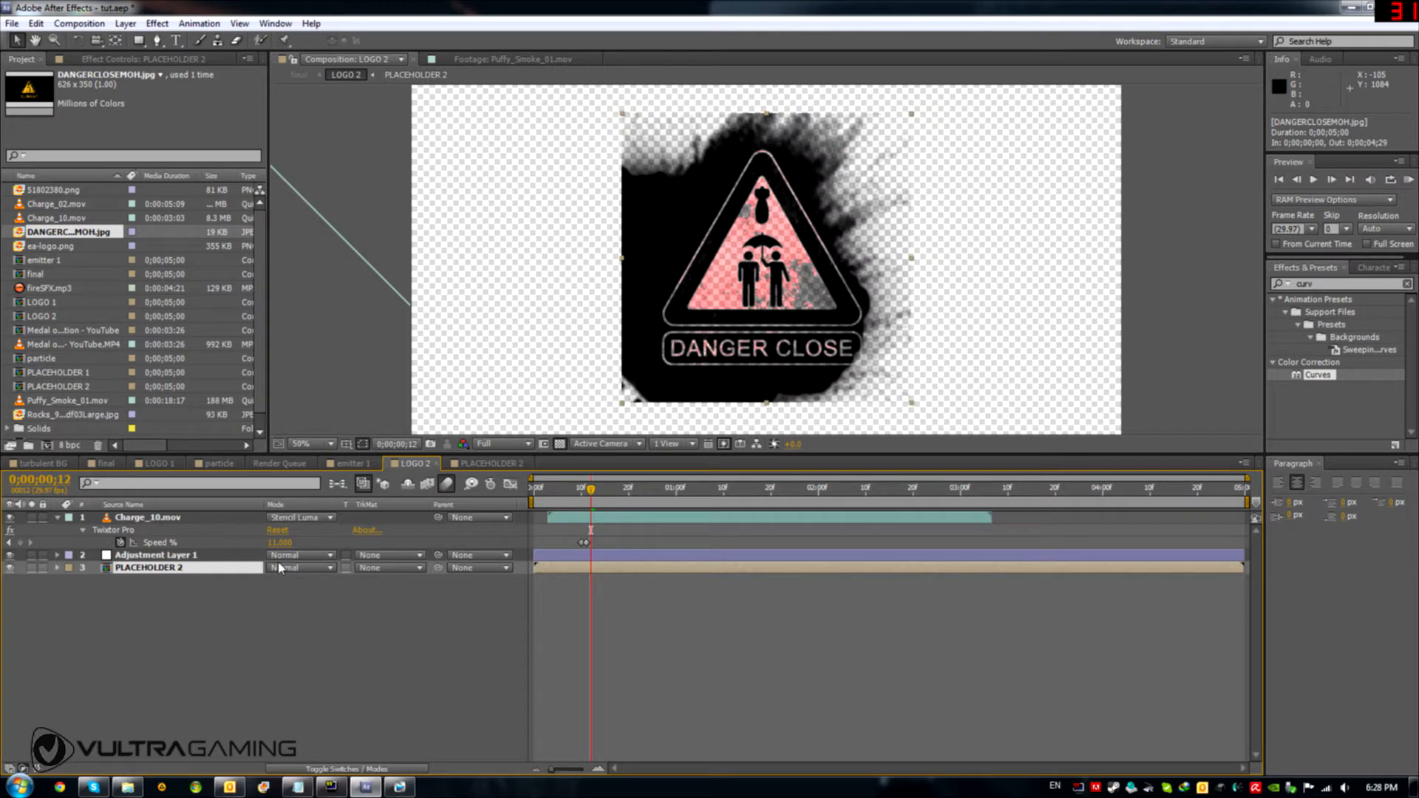
left_click(161, 556)
left_click(168, 569)
left_click_drag(621, 265, 488, 270)
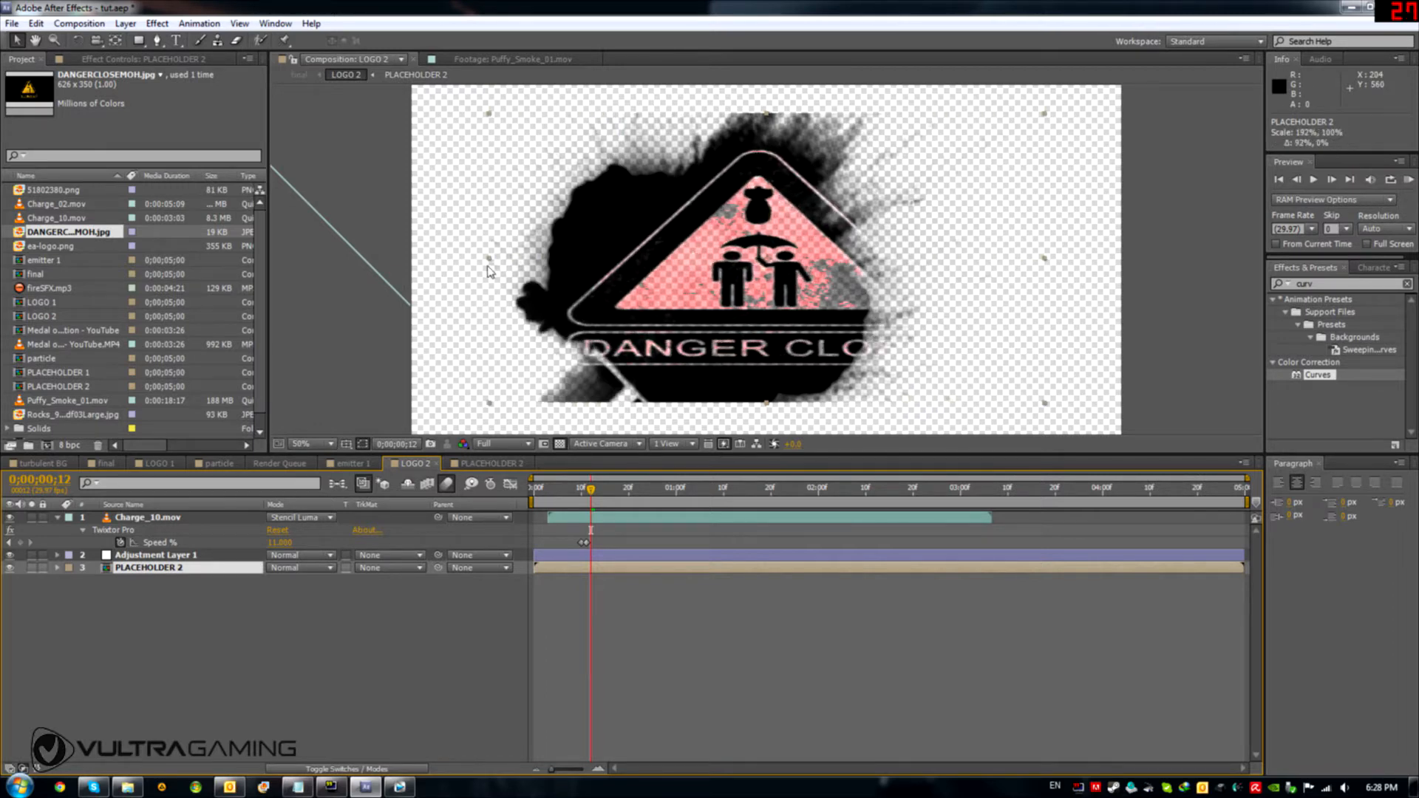
key("ctrl+z")
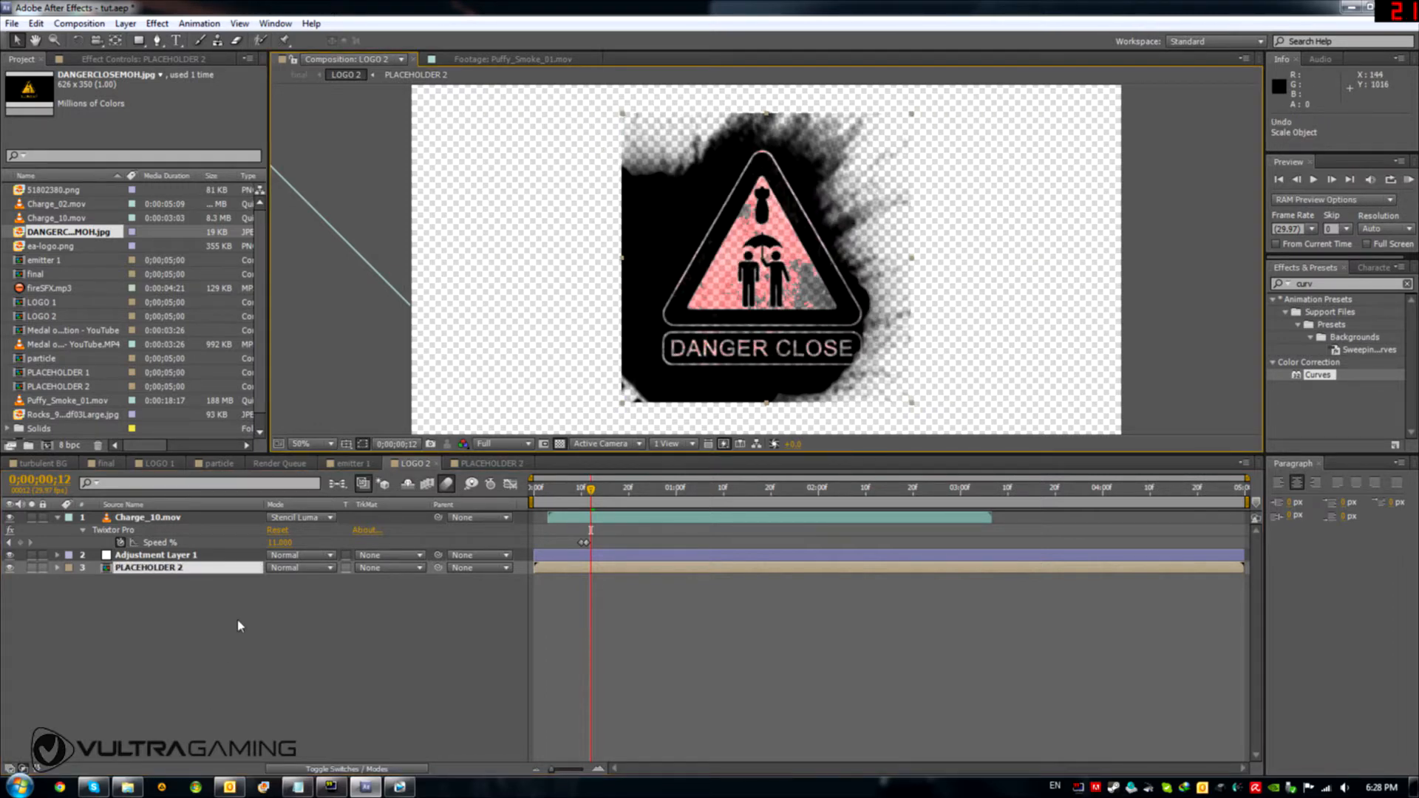
left_click(497, 464)
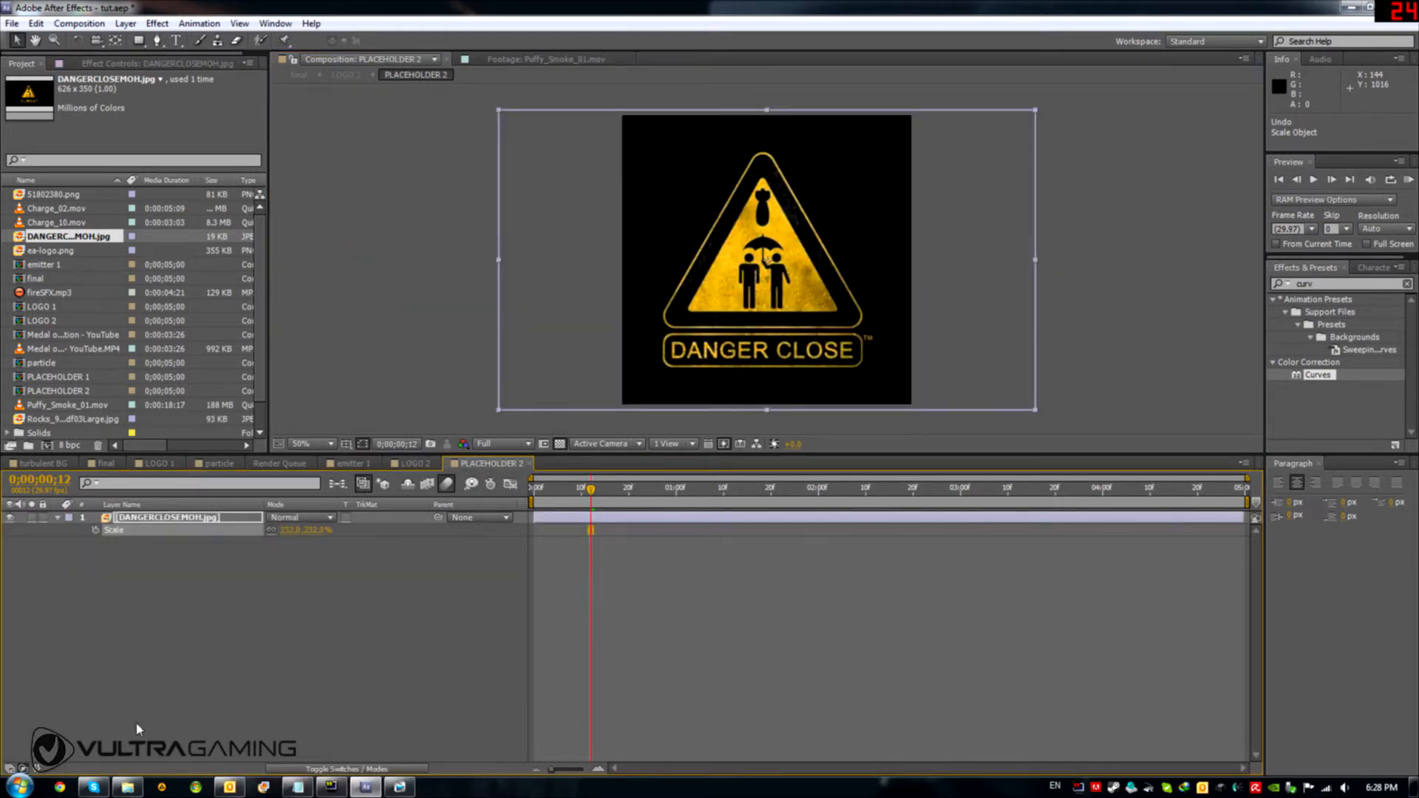
Step: Set the PLACEHOLDER 2 composition to the HDTV 1080 29.97 preset and return to the LOGO 2 composition
left_click(79, 23)
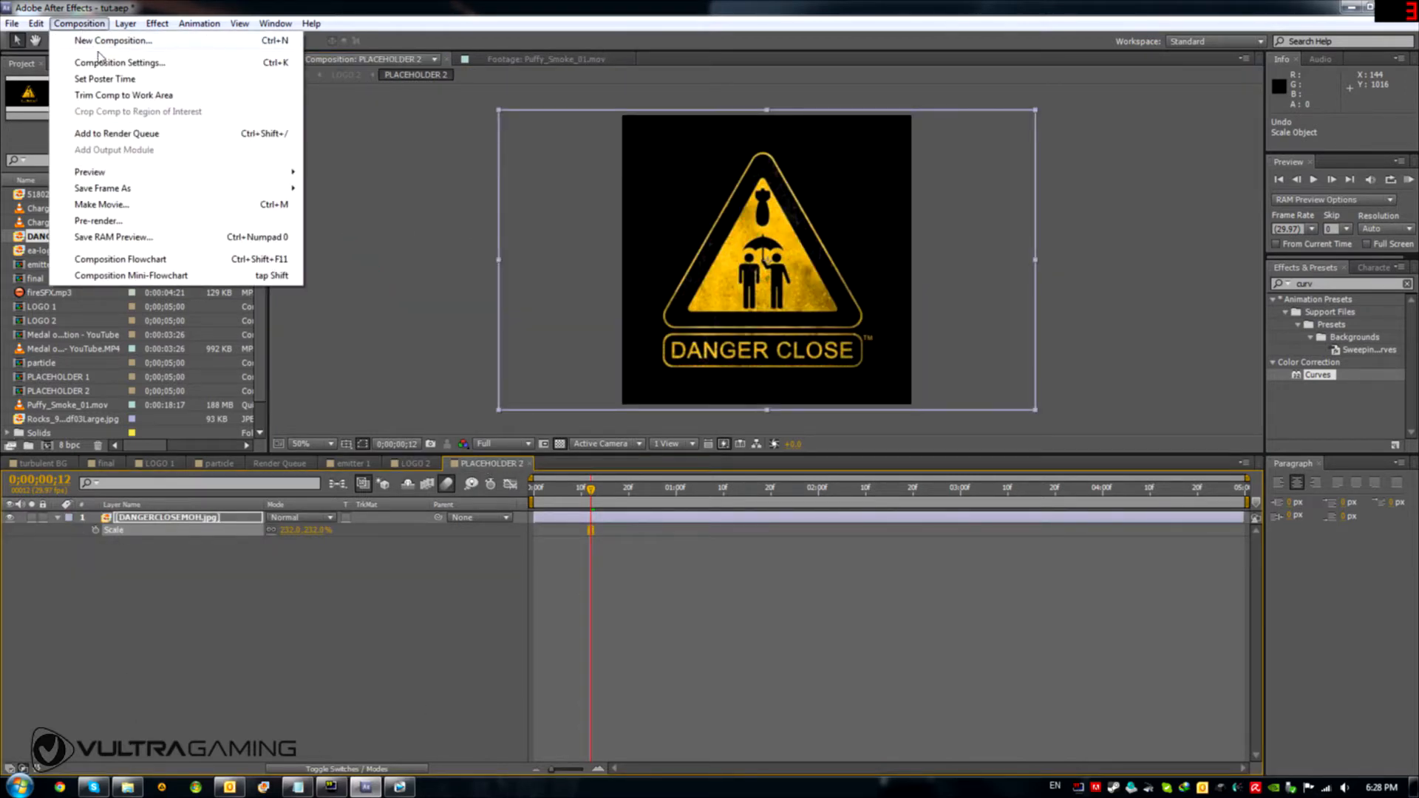
left_click(122, 64)
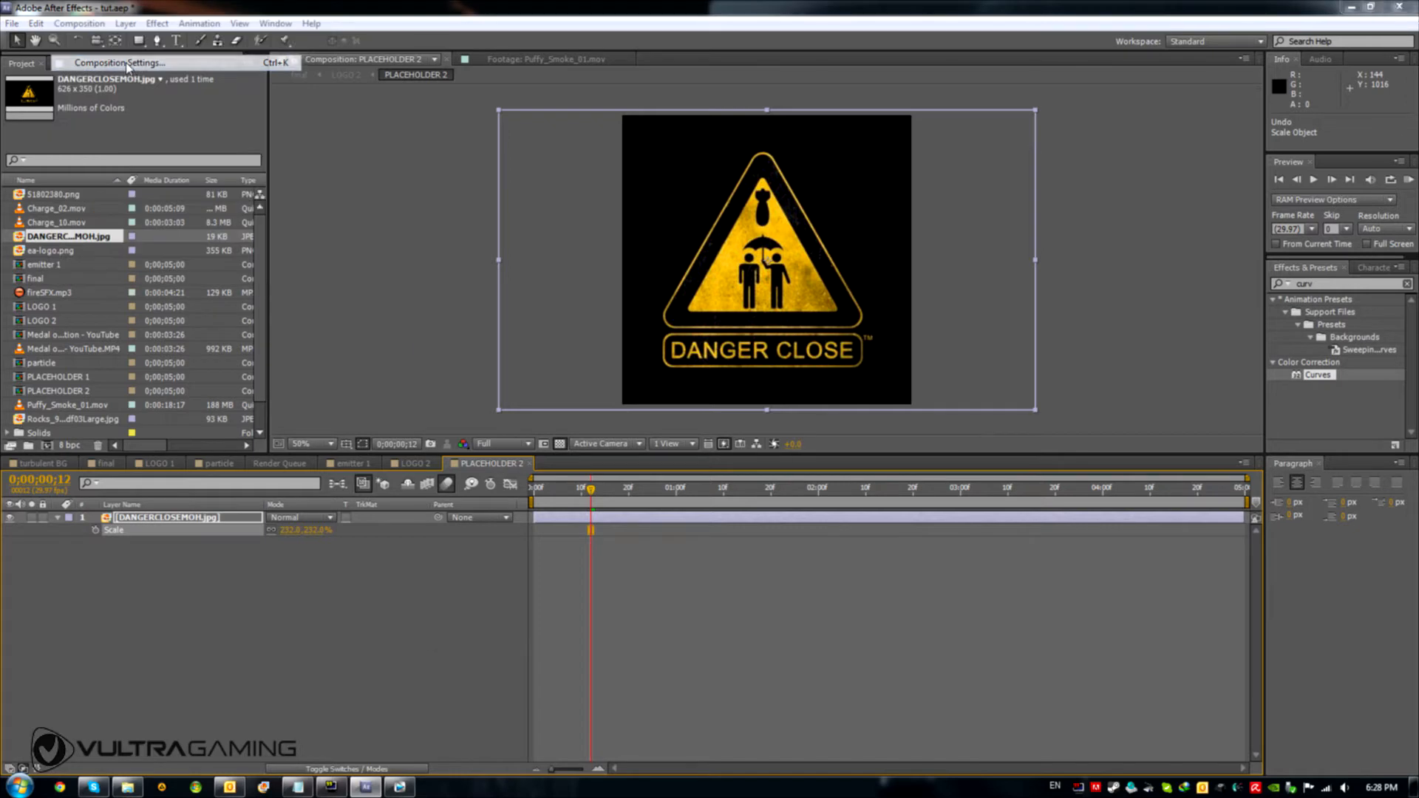
left_click(587, 400)
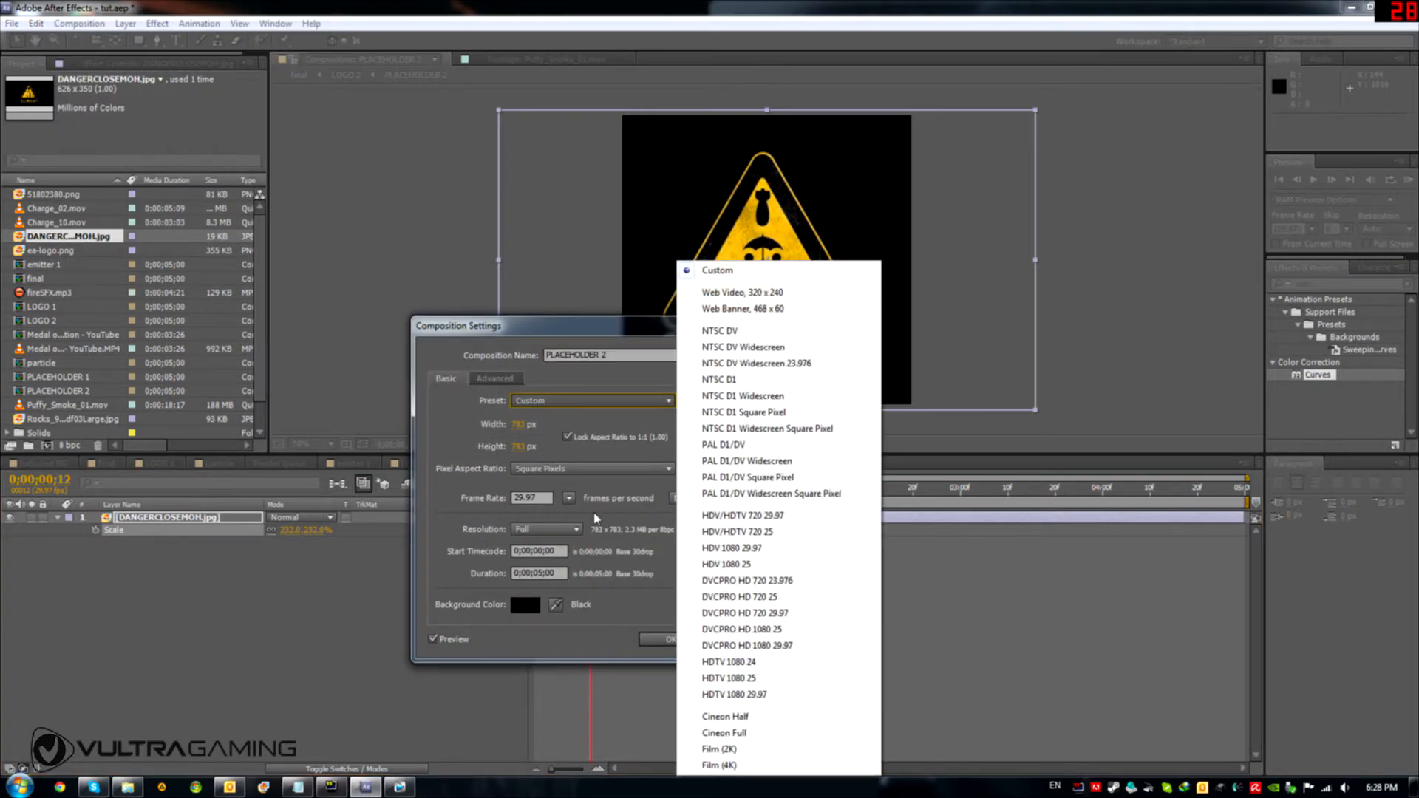
left_click(739, 694)
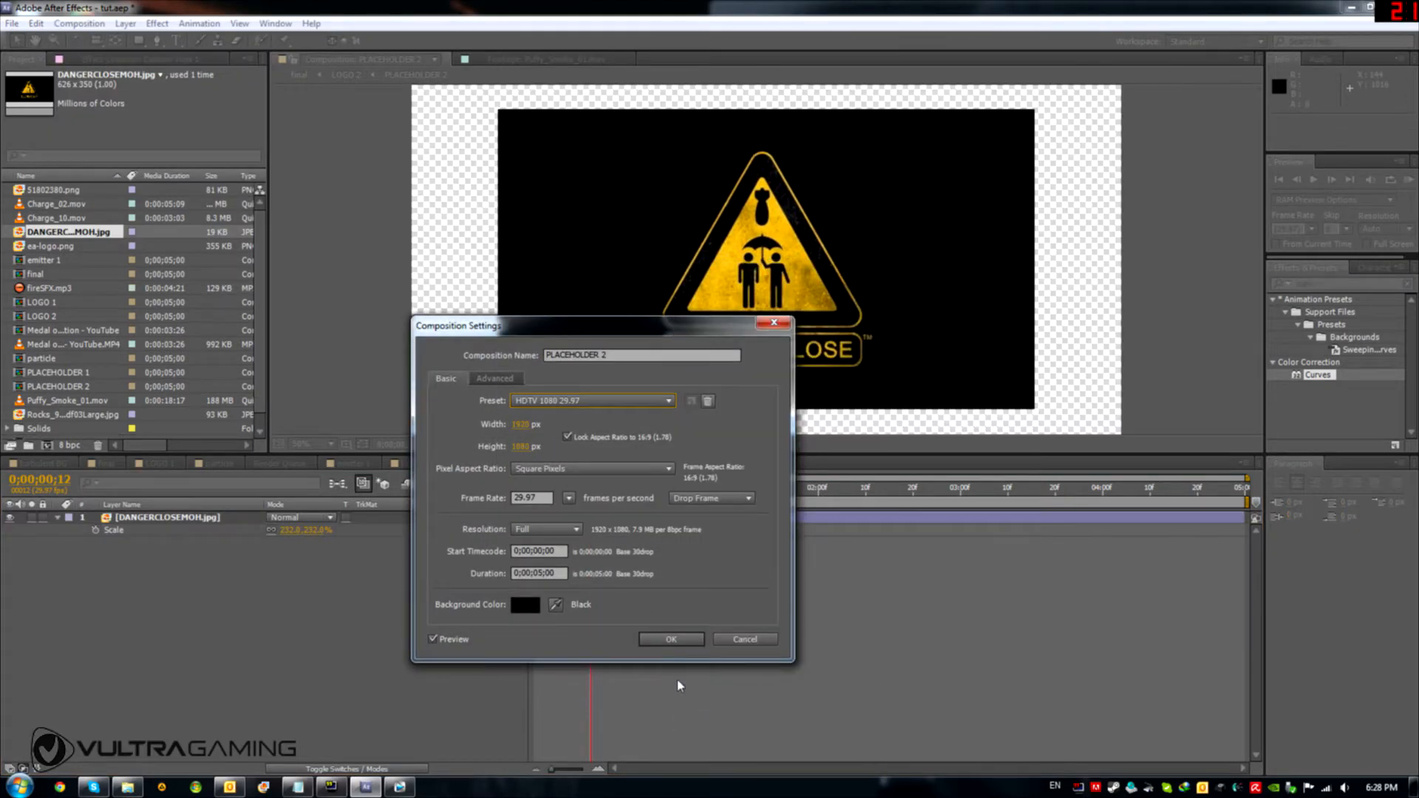
left_click(663, 641)
left_click(415, 463)
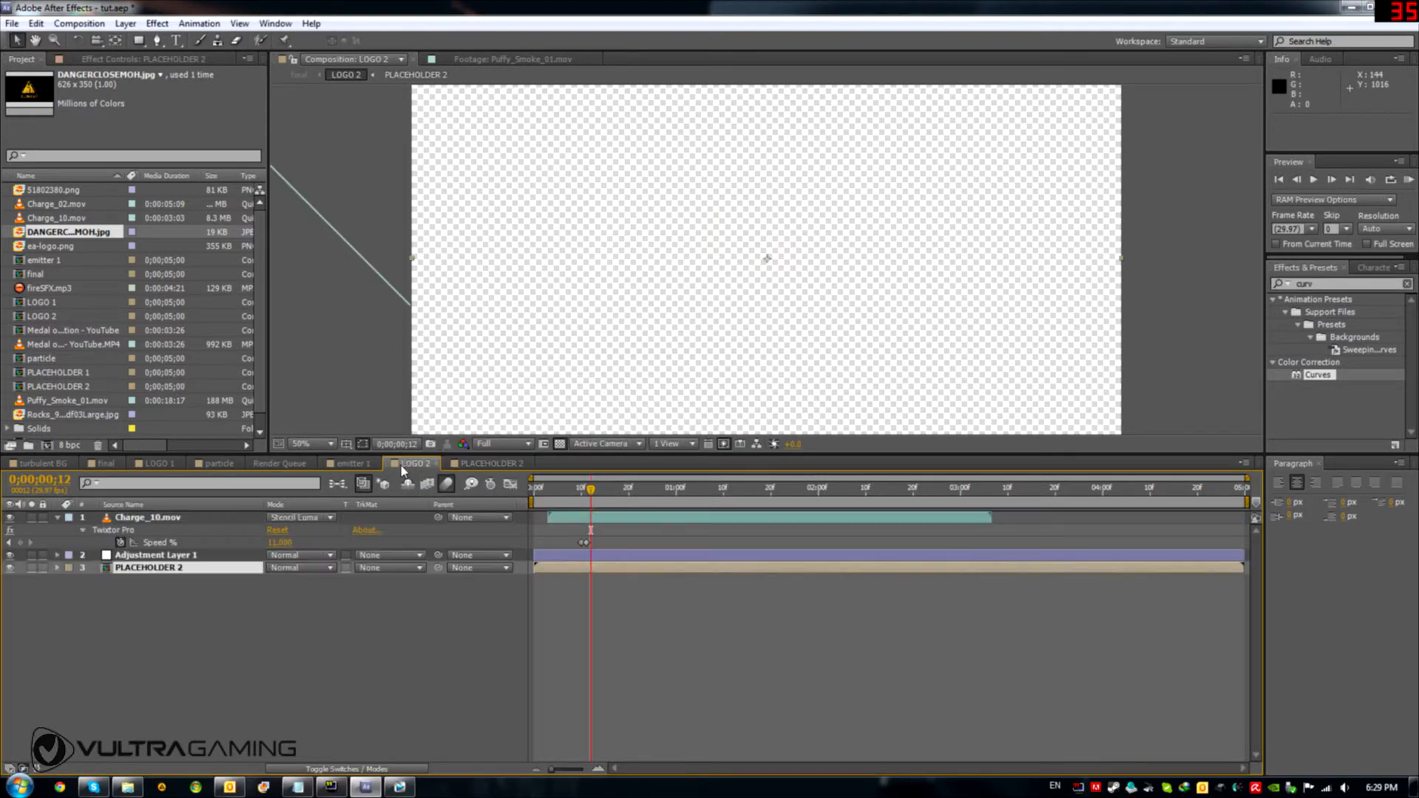
Step: Add Charge_02.mov to LOGO 2 between the Charge_10.mov layer and the adjustment layer, and scrub through its start
left_click(173, 520)
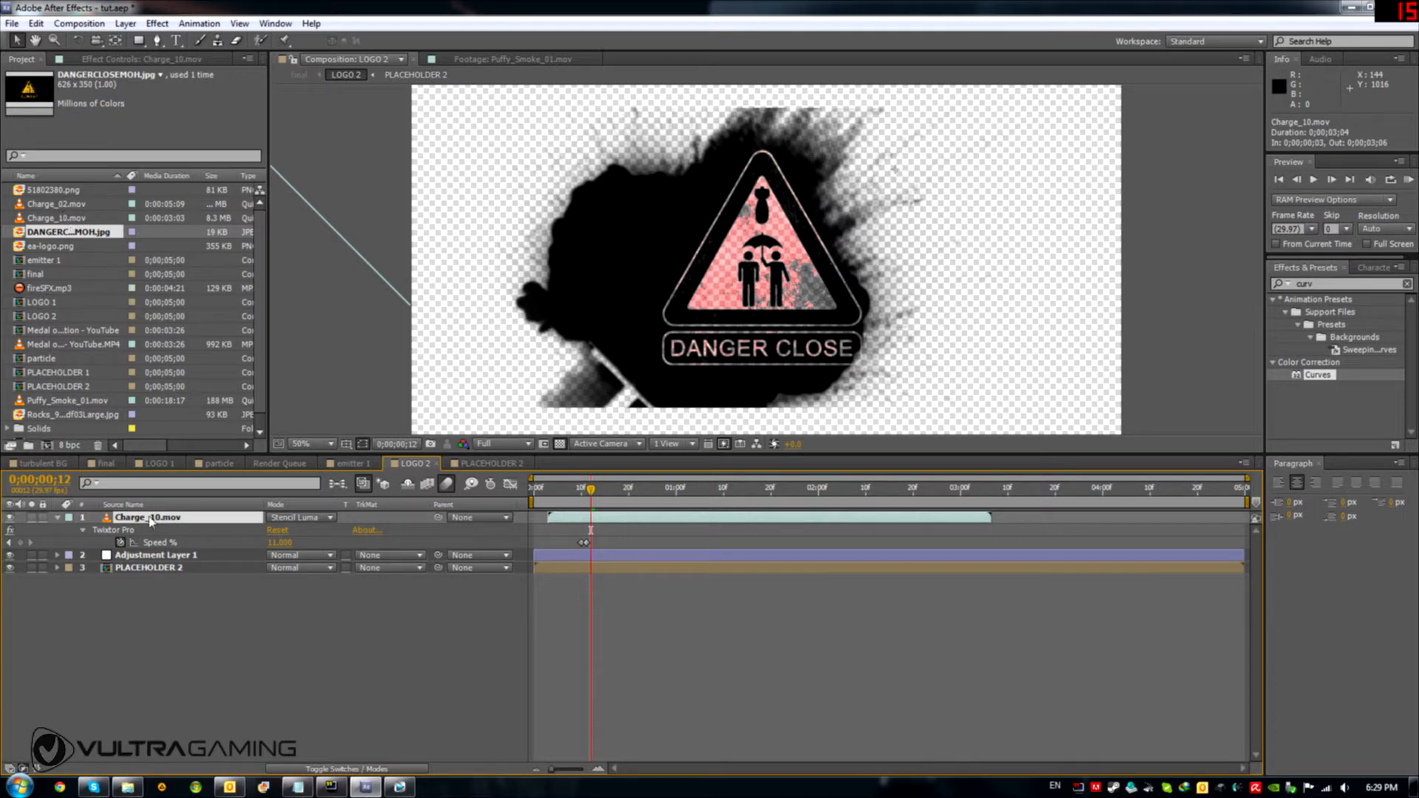
left_click(48, 206)
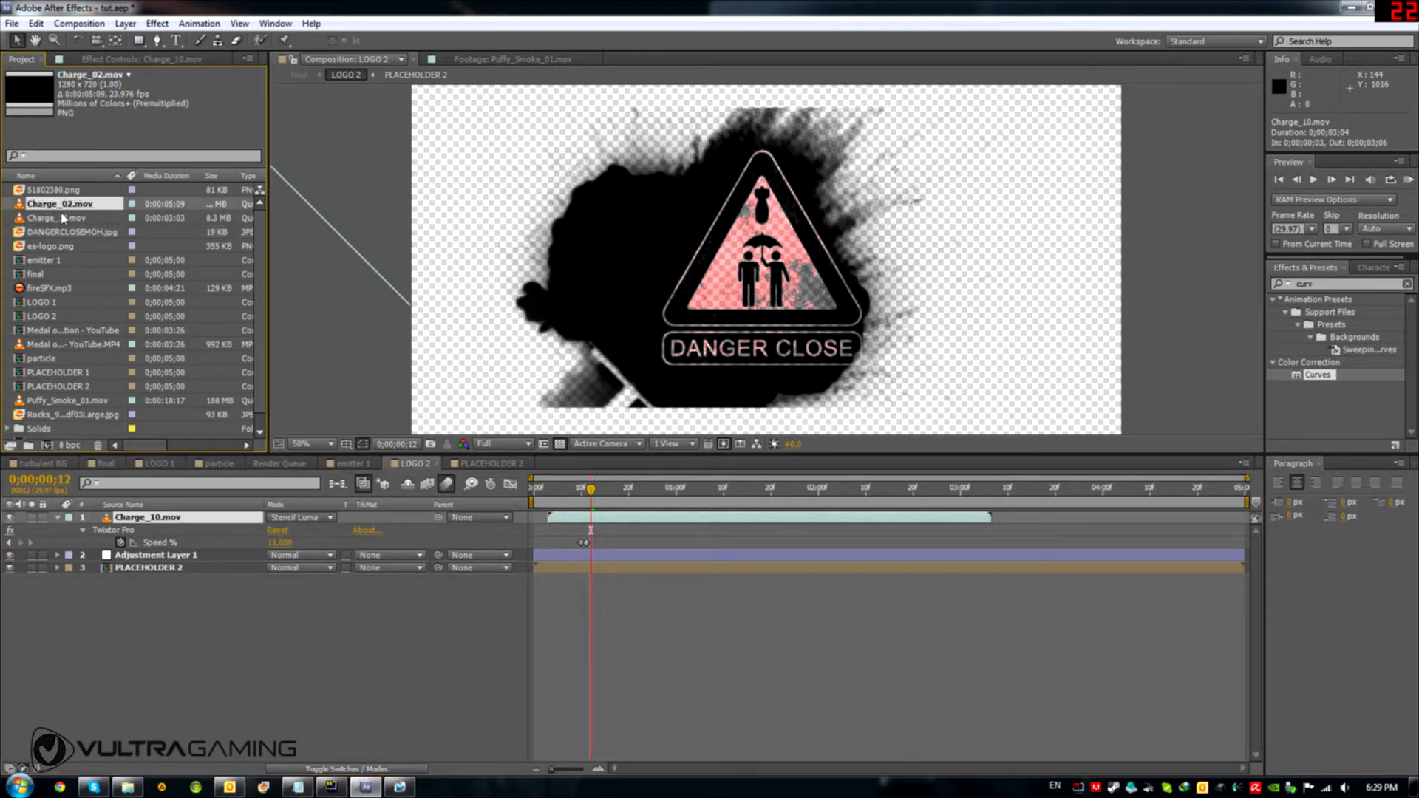
left_click_drag(67, 207, 185, 556)
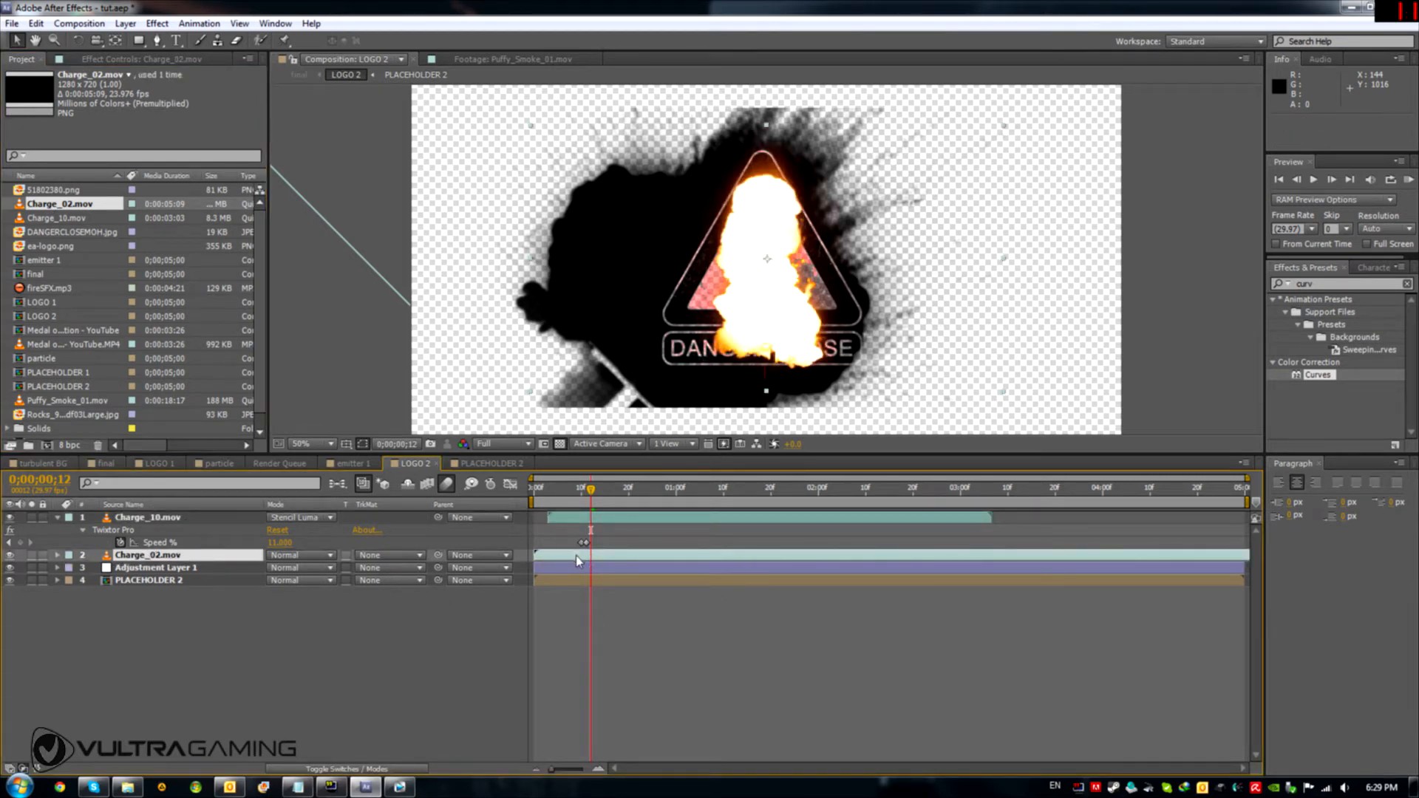
left_click(534, 487)
left_click_drag(536, 492, 582, 503)
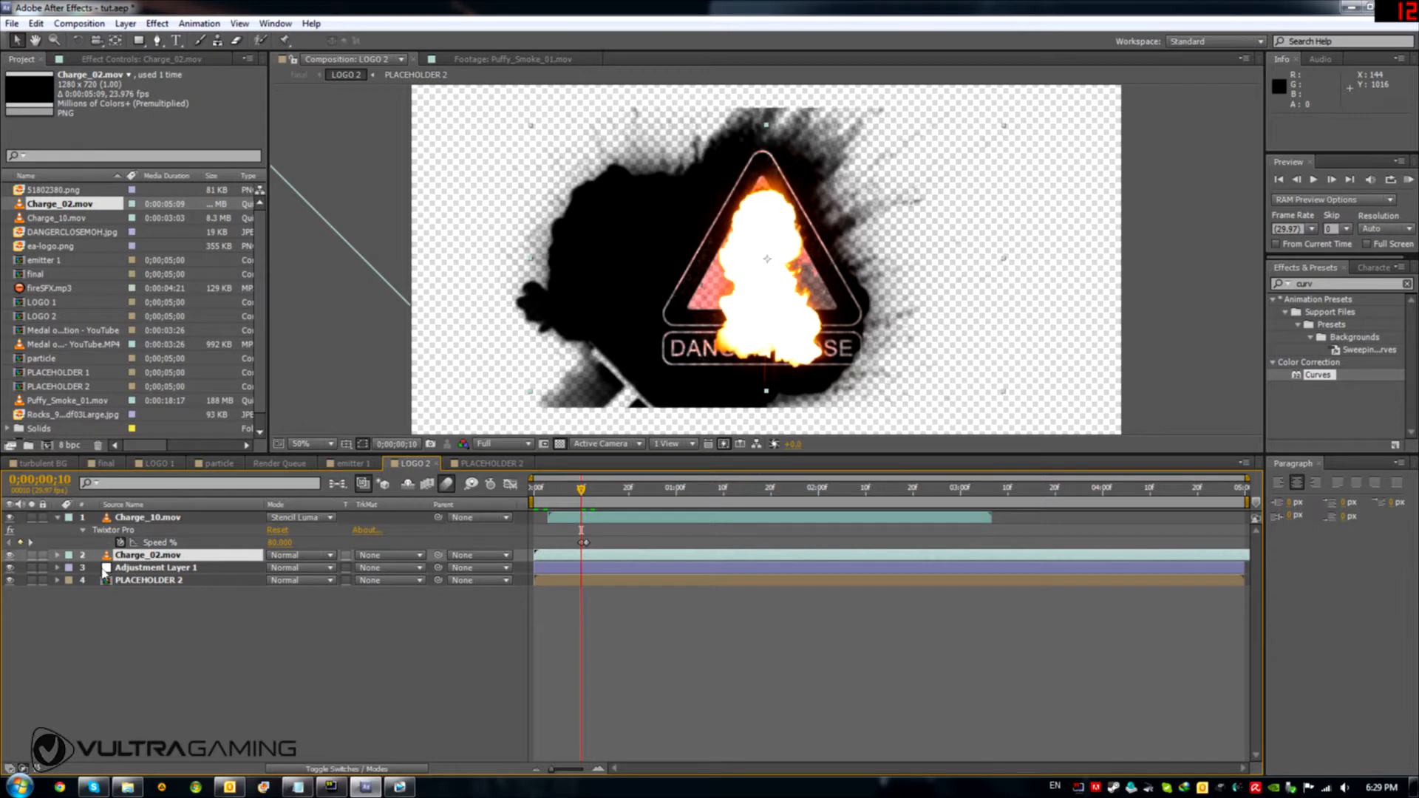
Step: Hide the Charge_10.mov layer and shift the Charge_02.mov layer six frames earlier so its explosion starts sooner
left_click(11, 519)
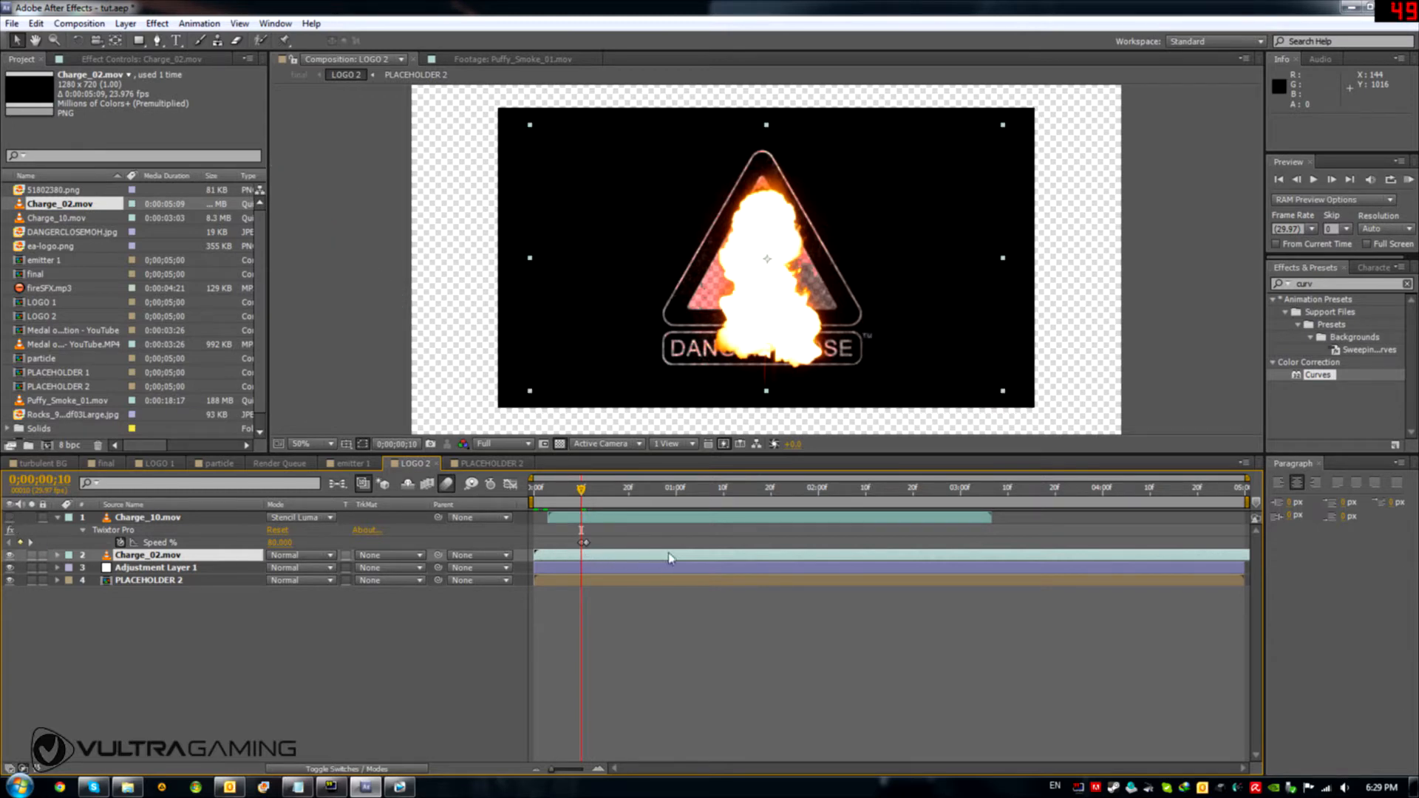
left_click_drag(682, 560, 658, 558)
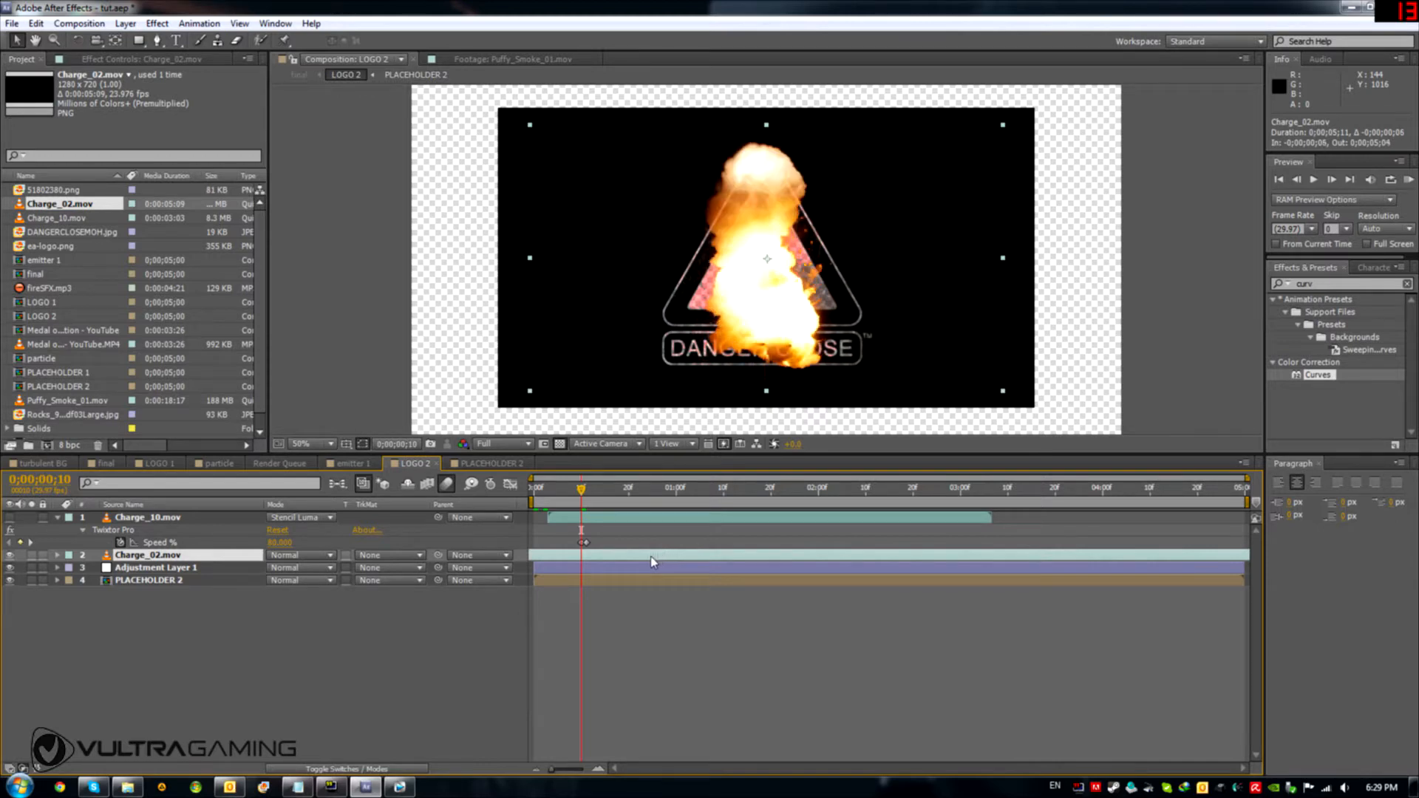
left_click_drag(581, 489, 539, 499)
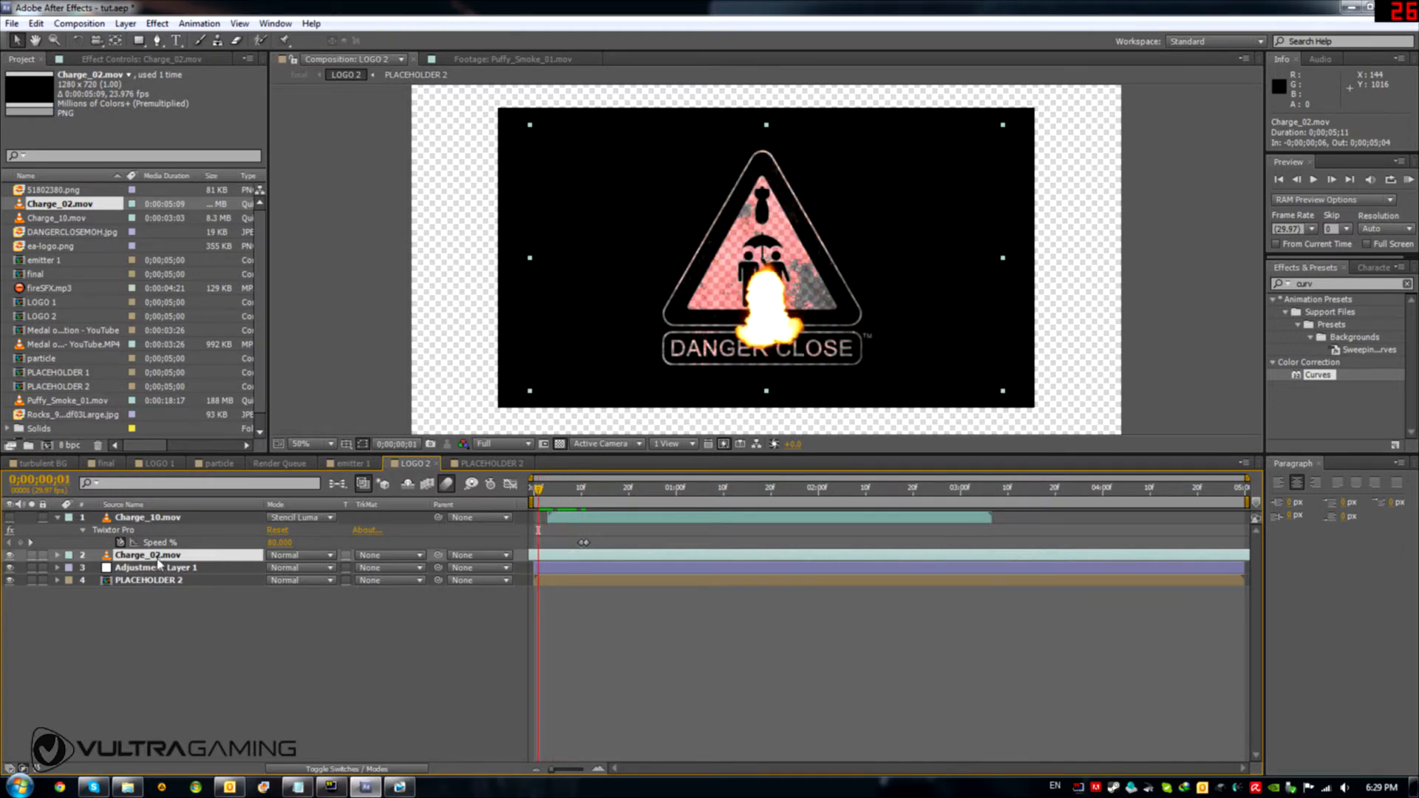
Step: Scale the Charge_02.mov layer up to about 196% and set its blending mode to Stencil Luma
key("s")
left_click_drag(291, 568, 368, 579)
left_click(303, 556)
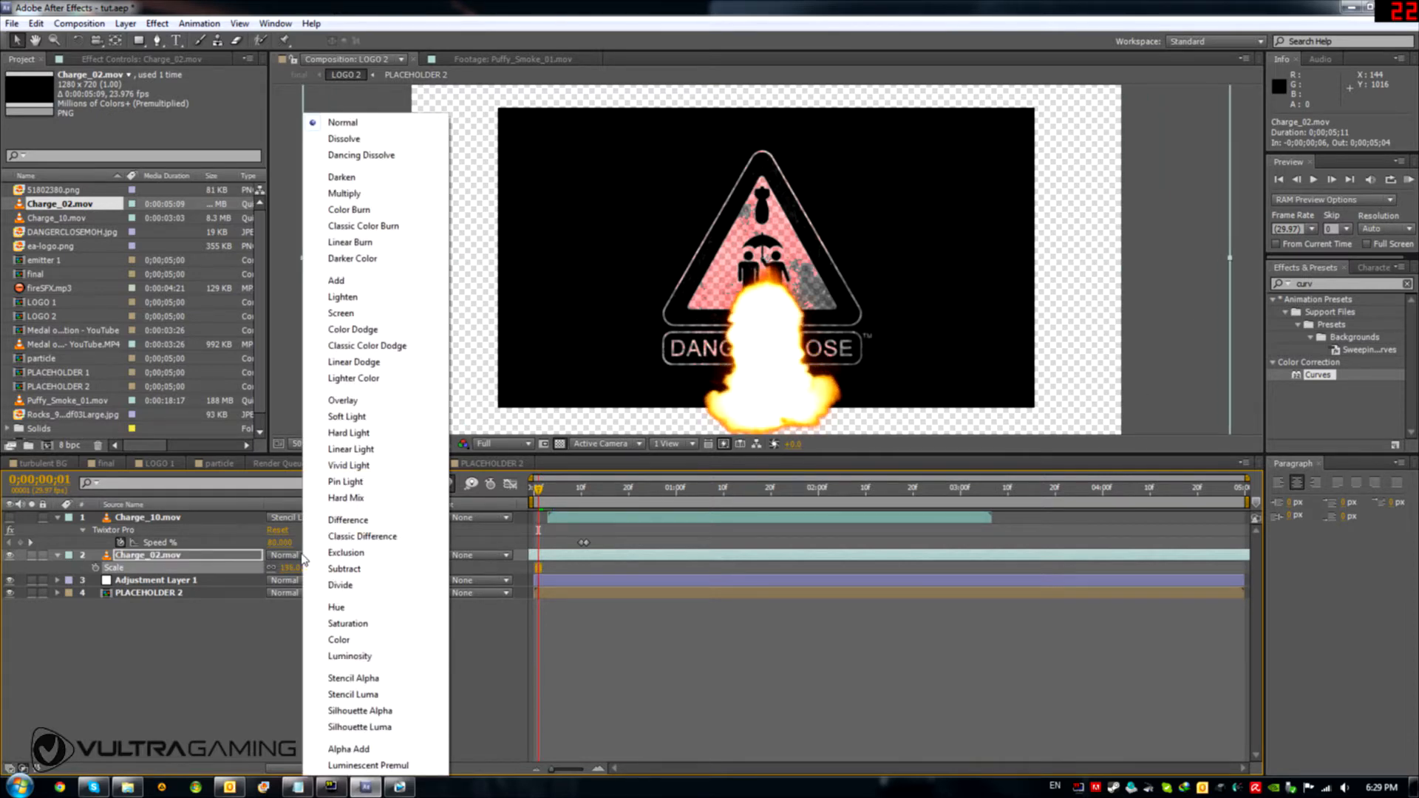
left_click(370, 727)
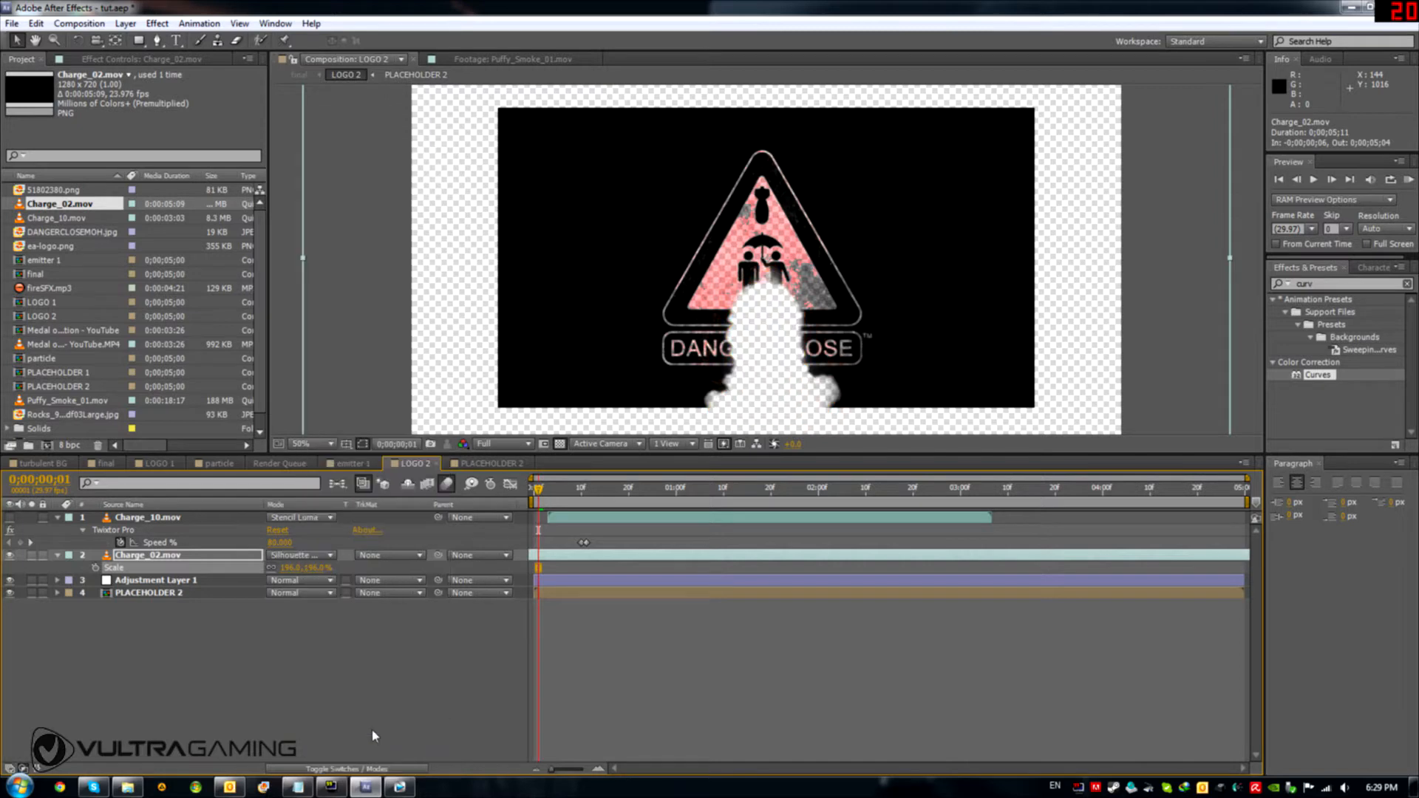
left_click(303, 555)
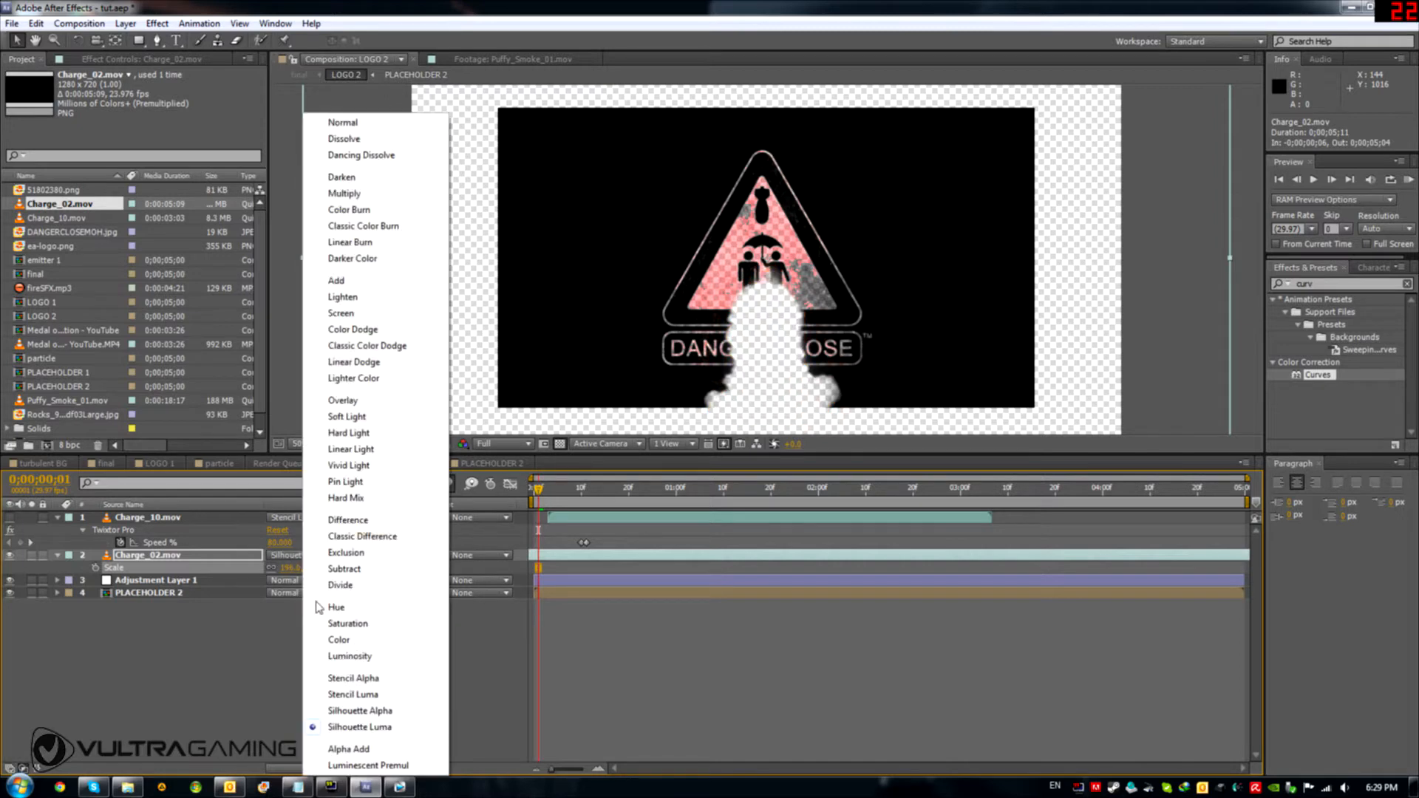
left_click(371, 697)
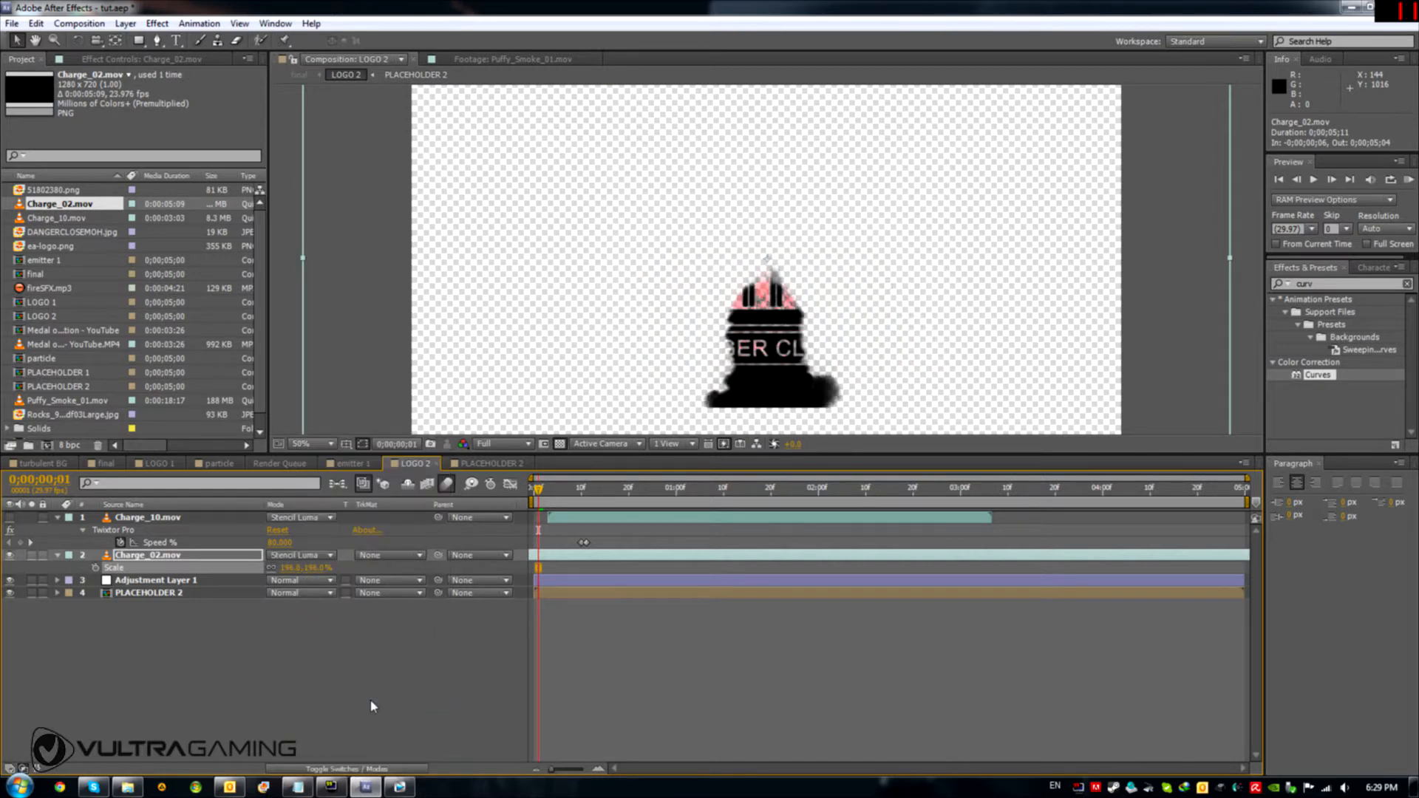
left_click_drag(541, 489, 567, 491)
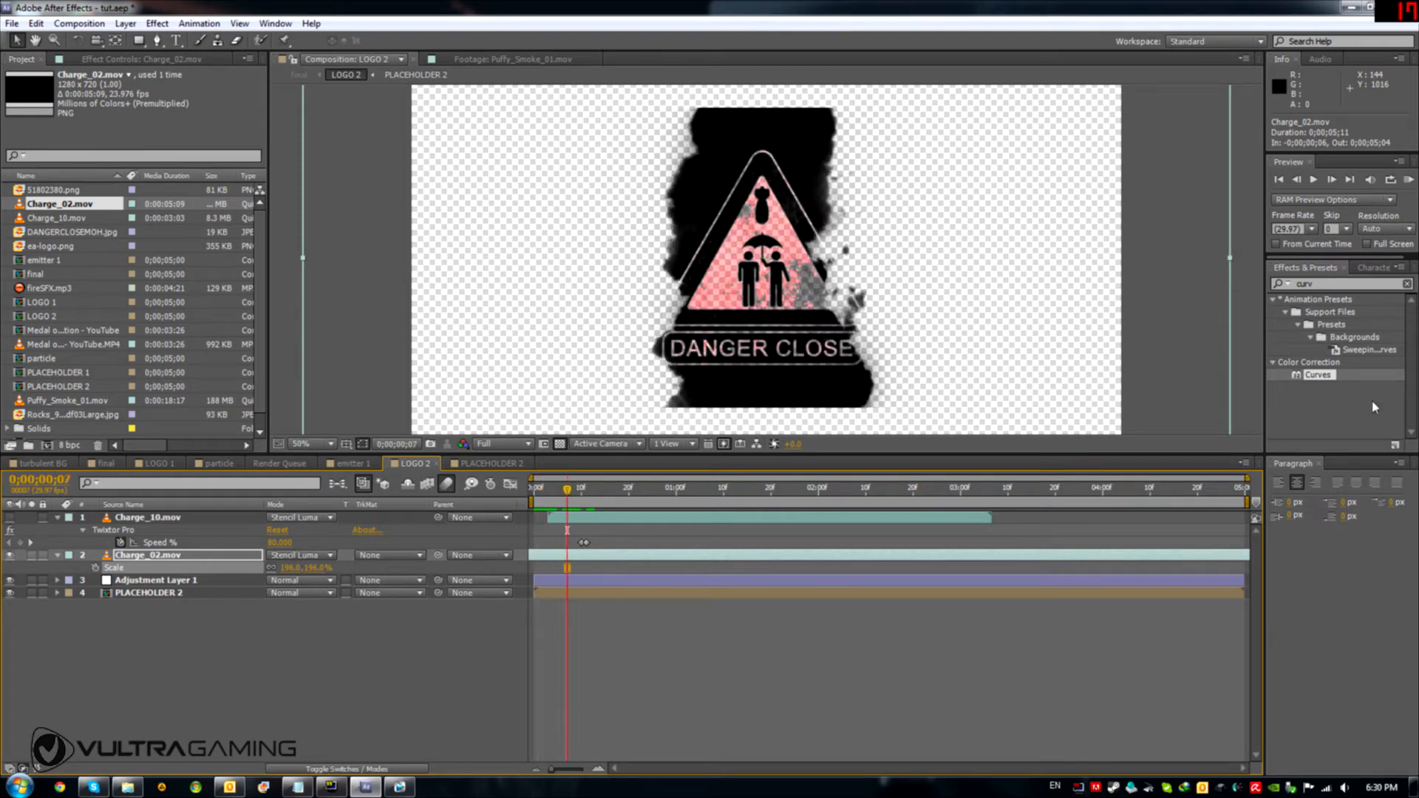
Step: Search the effects for "twixt" and apply Twixtor Pro to the Charge_02.mov layer
left_click_drag(1322, 285, 1251, 290)
type("twx")
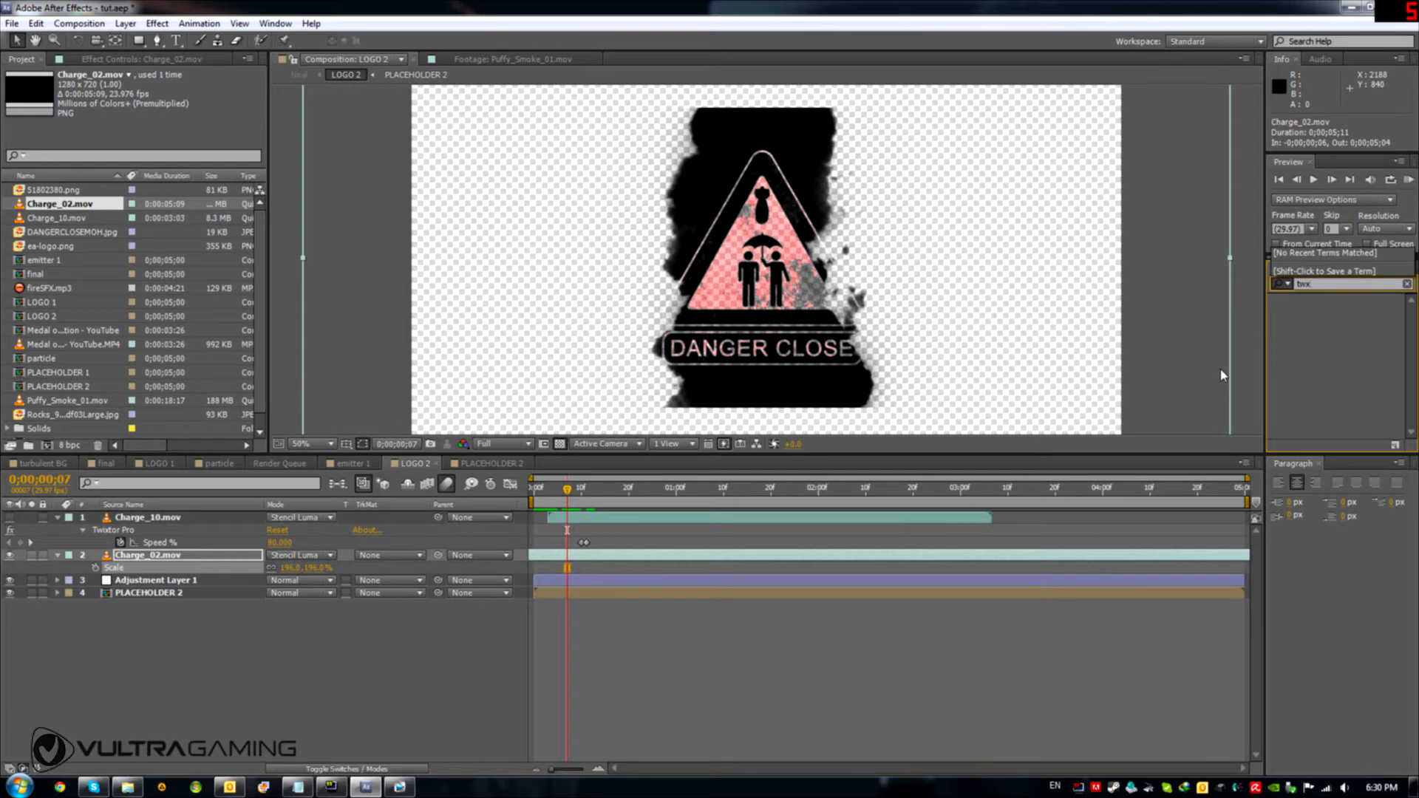
key("BackSpace")
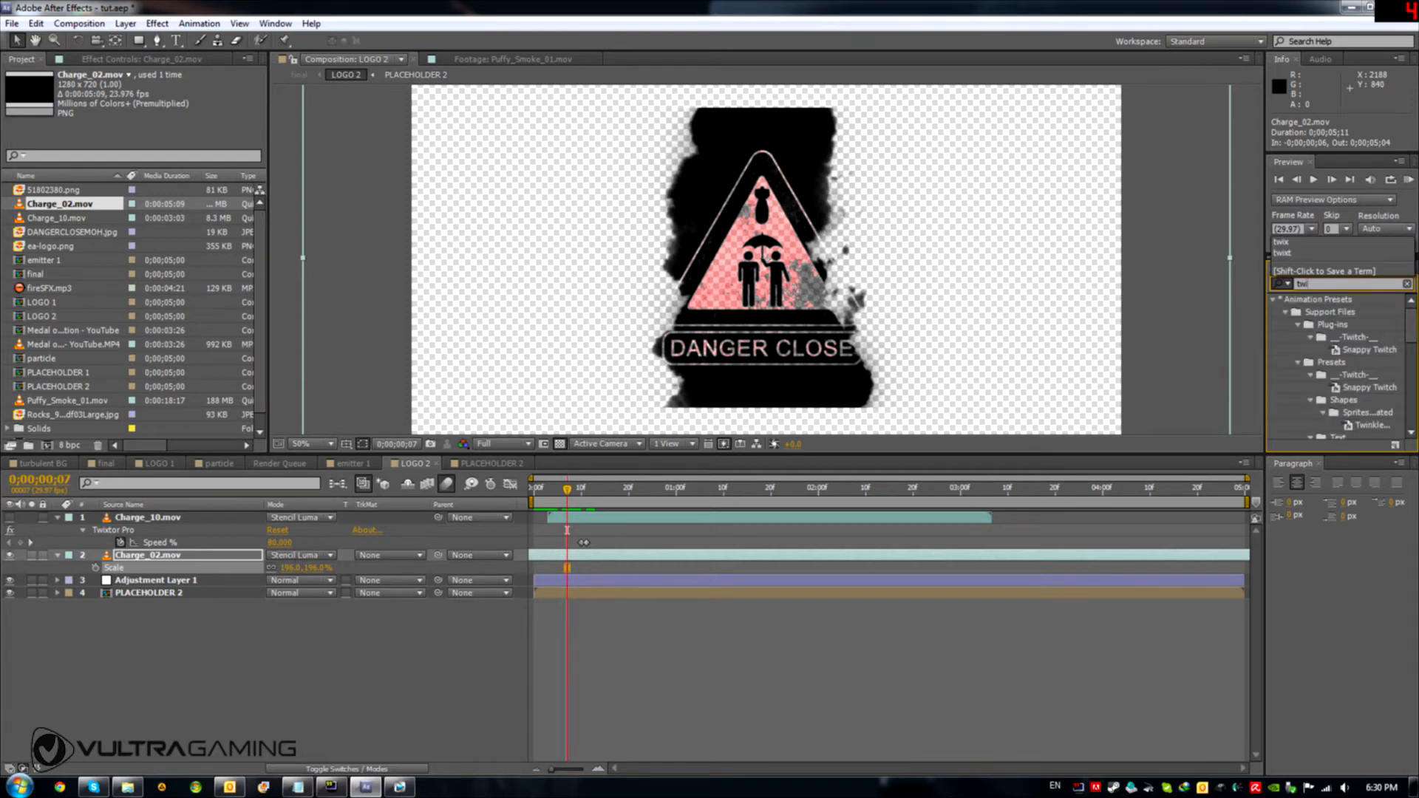
type("i")
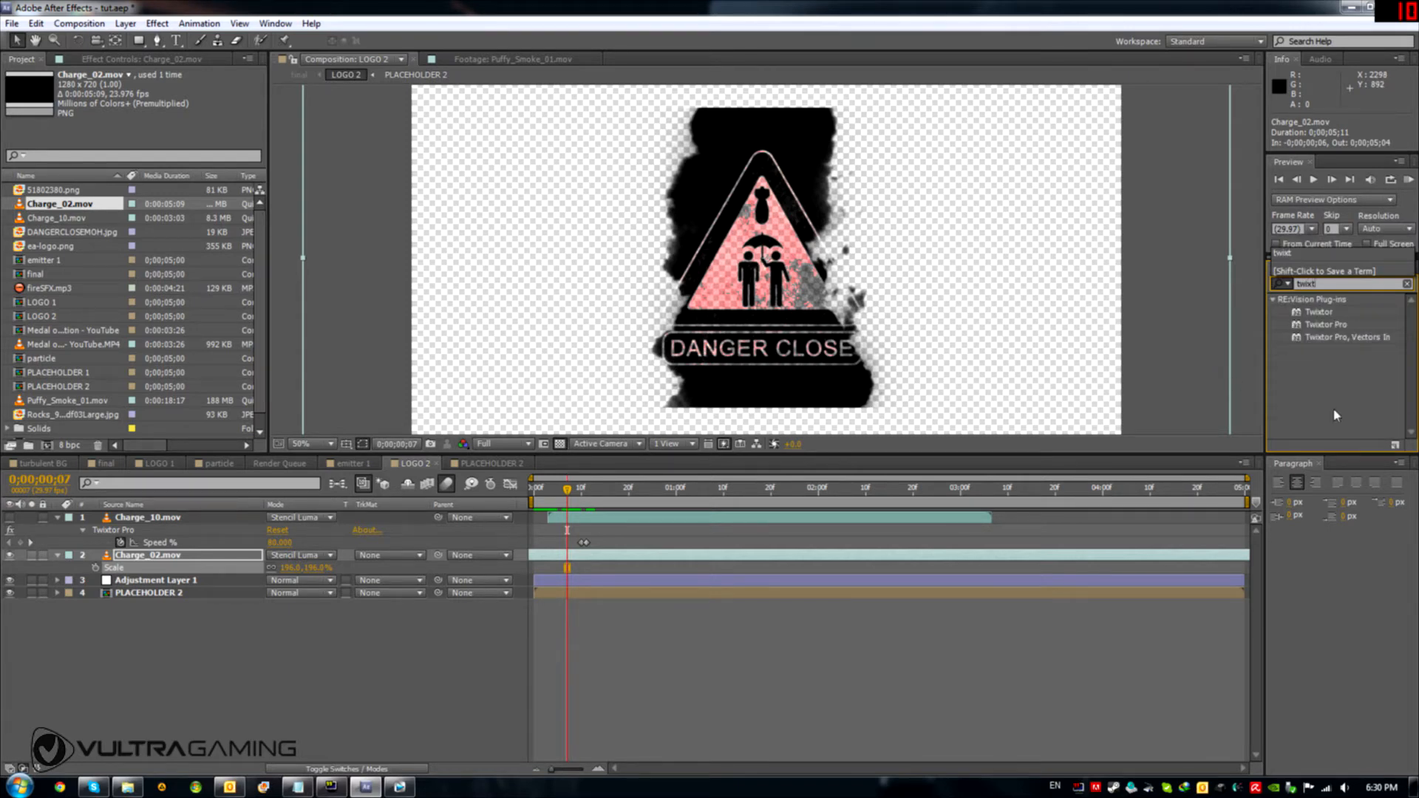
type("xt")
left_click(1330, 331)
left_click_drag(1331, 330, 185, 556)
Step: Delete the Charge_10.mov layer from LOGO 2 and show the effect settings of Charge_02.mov
left_click(145, 517)
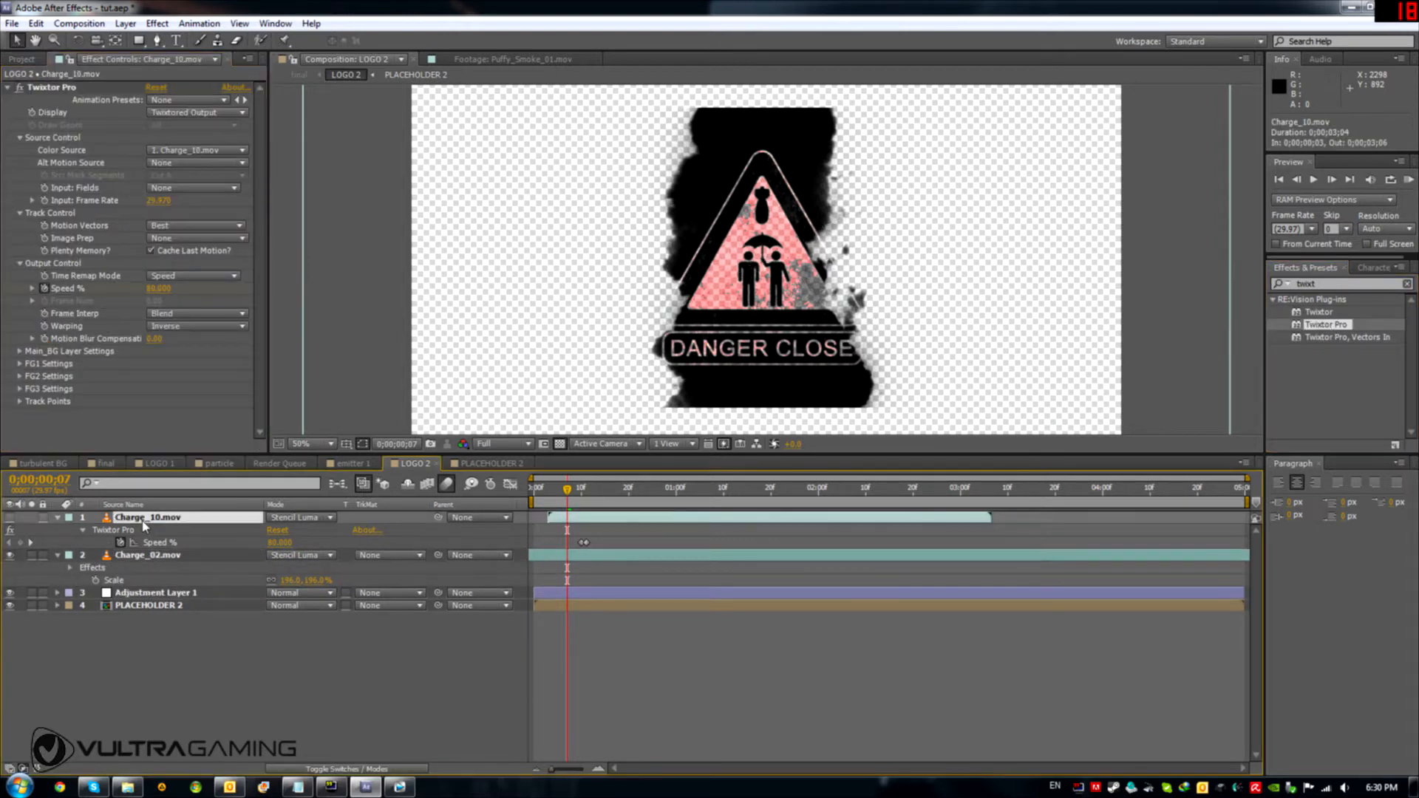
key("Delete")
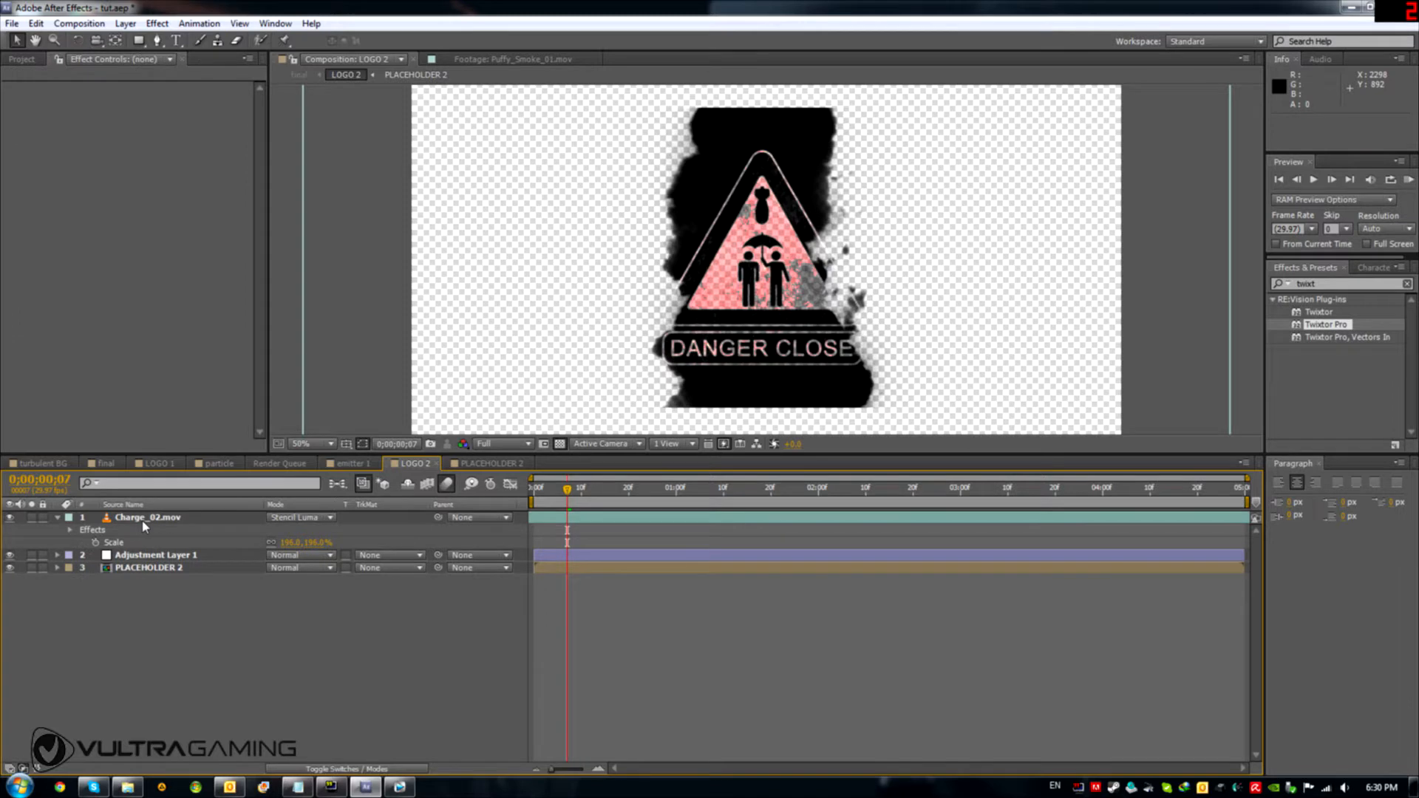
left_click(138, 529)
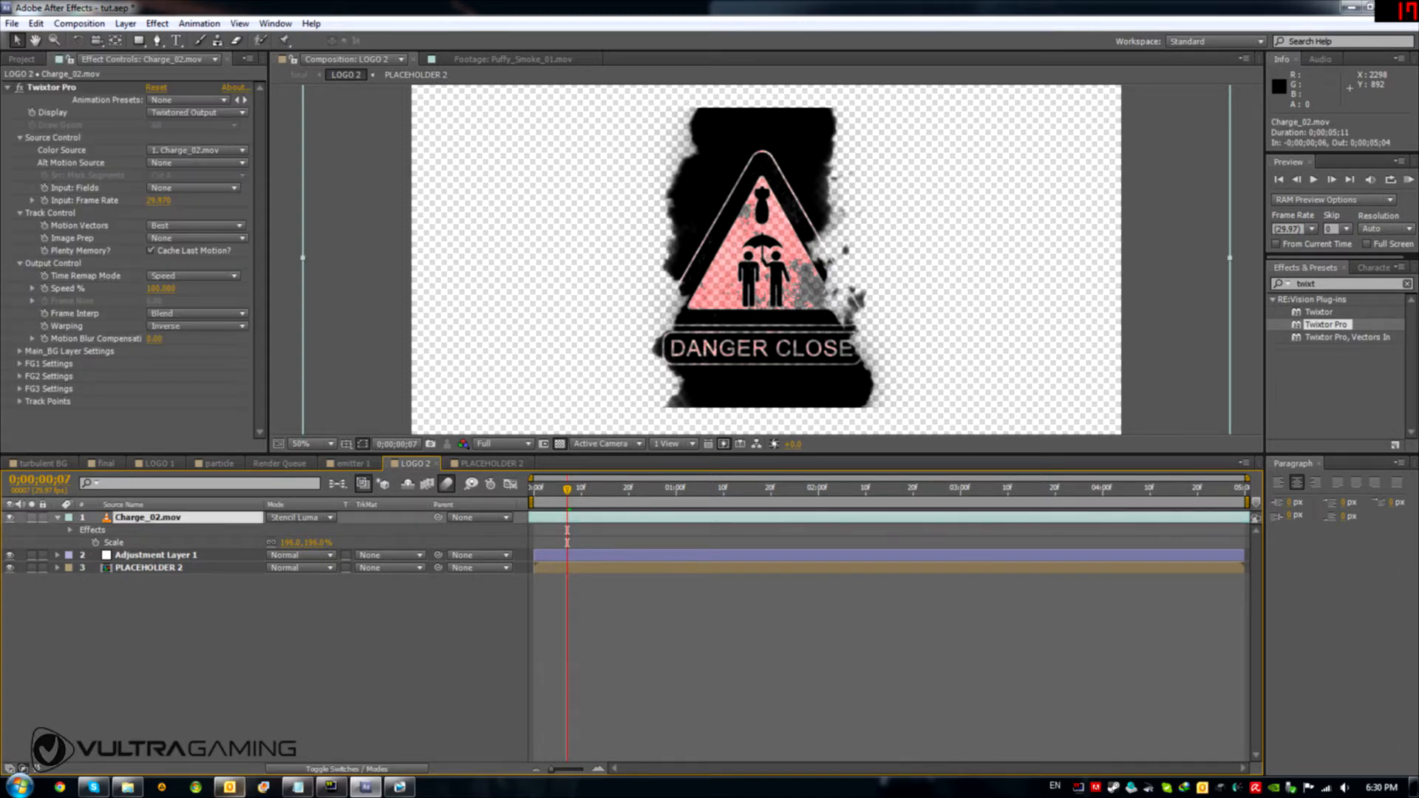
Step: Keyframe Twixtor Pro's Speed % on Charge_02.mov from 100 at frame 4 to 20 at frame 5, and scrub to check the slowdown
mouse_move(229, 787)
left_click_drag(567, 491, 553, 496)
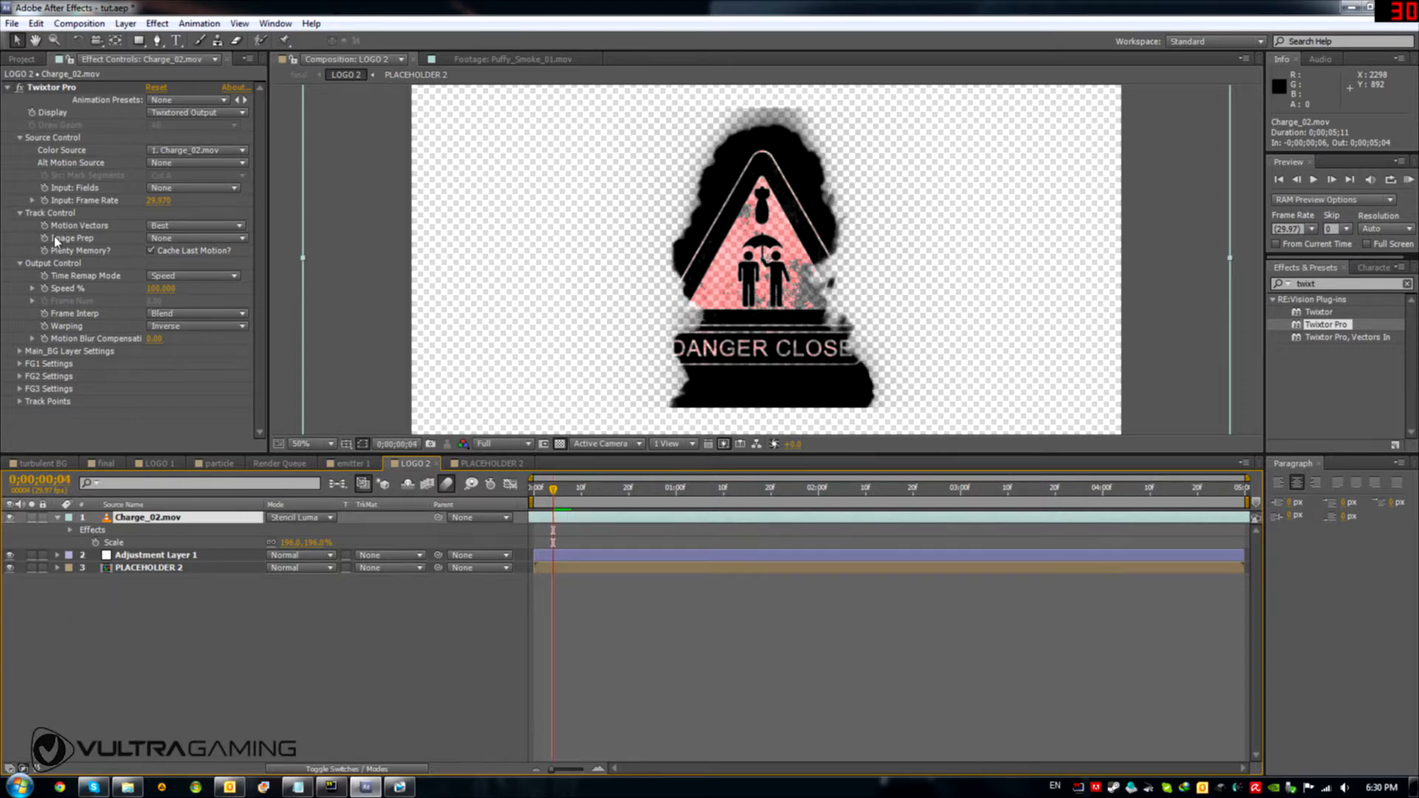
left_click(46, 294)
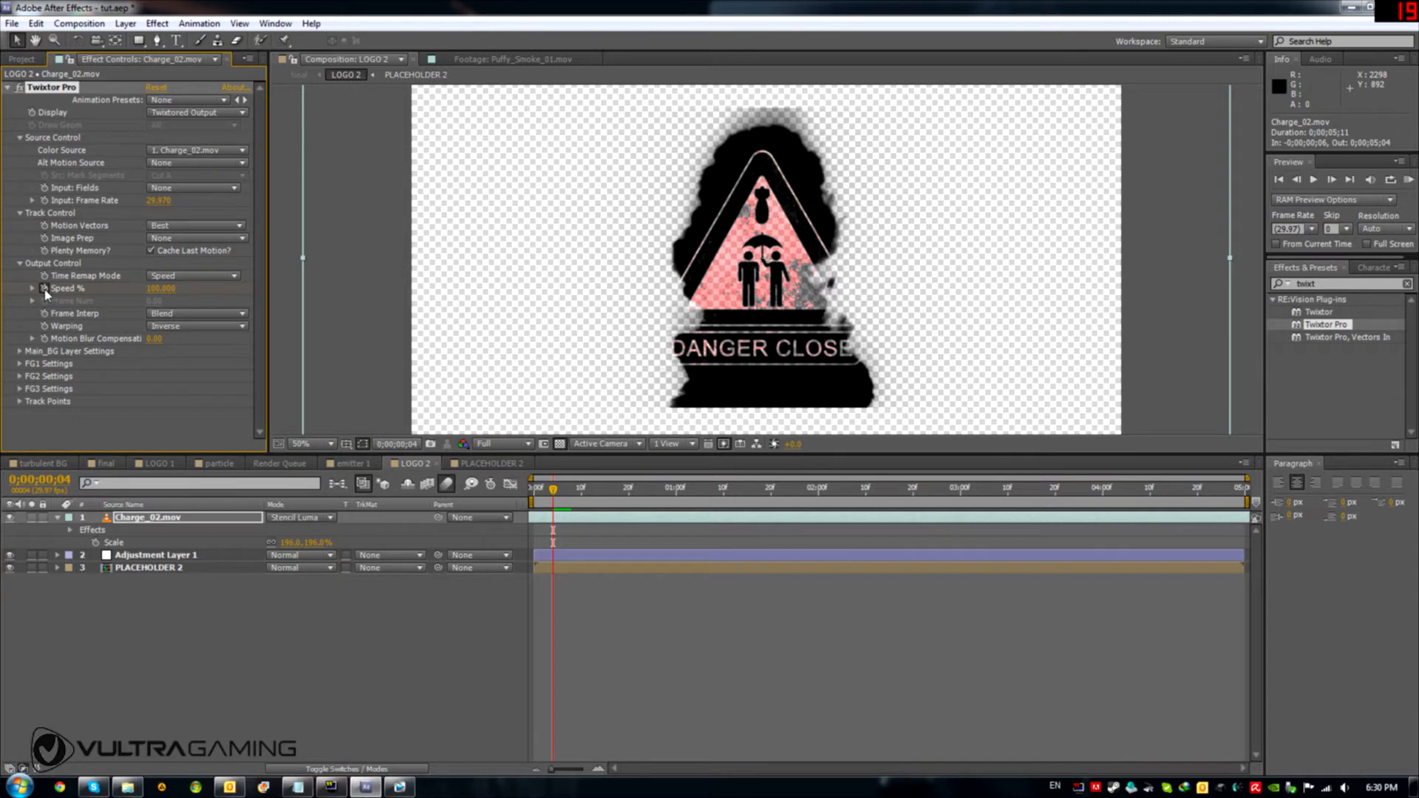
key("Page_Down")
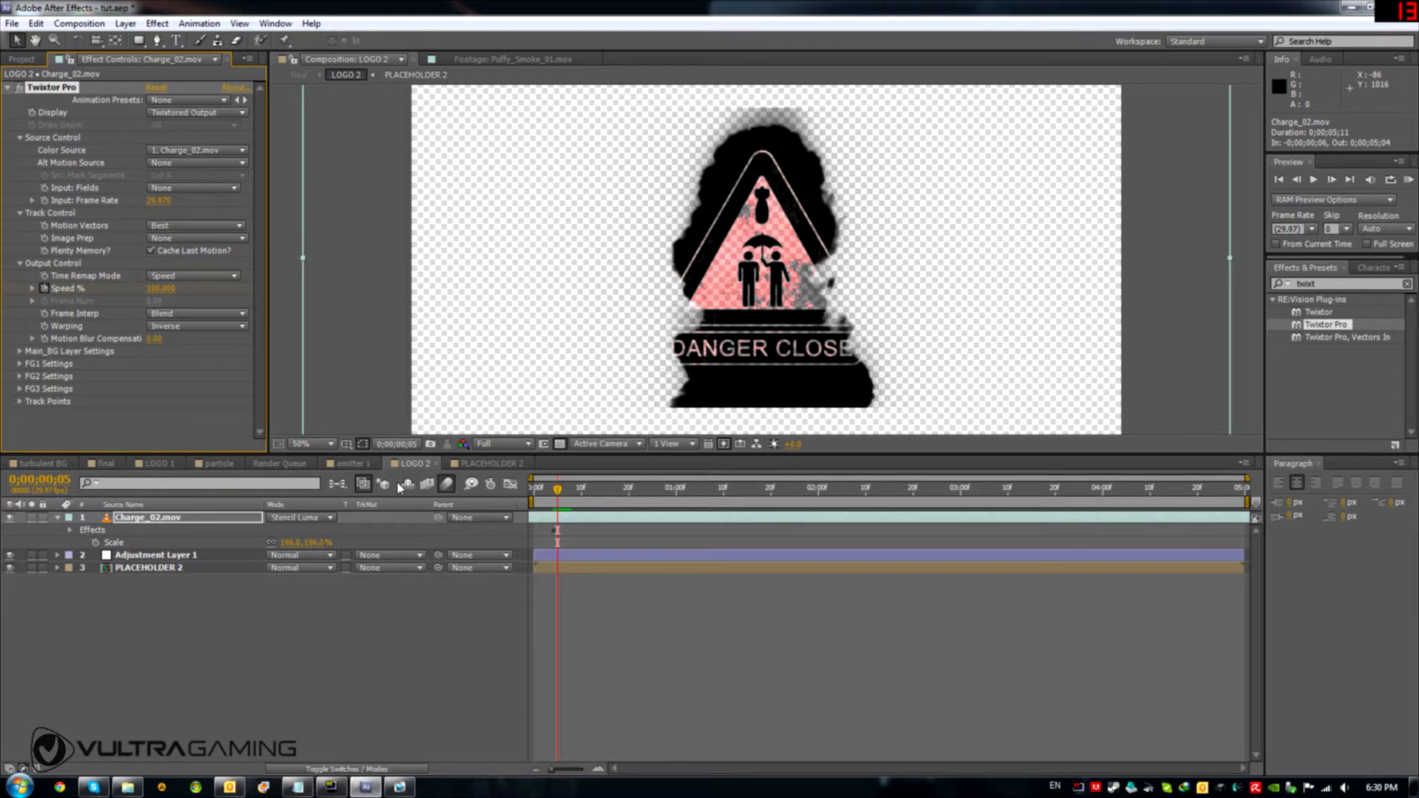
mouse_move(162, 288)
left_mouse_down()
mouse_move(117, 288)
mouse_move(153, 288)
left_mouse_up()
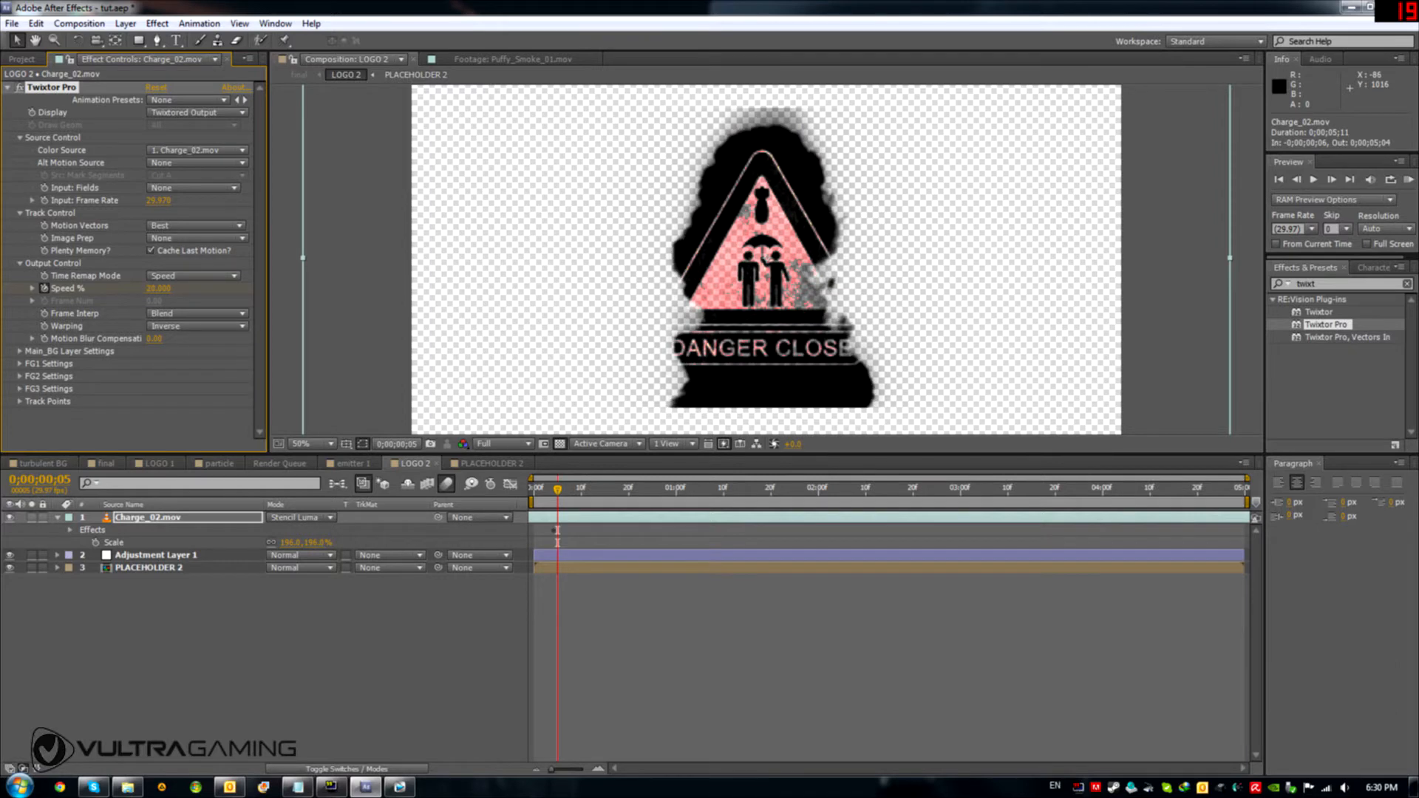
mouse_move(560, 491)
left_mouse_down()
mouse_move(534, 504)
mouse_move(632, 509)
mouse_move(534, 509)
mouse_move(620, 513)
mouse_move(550, 507)
mouse_move(576, 509)
left_mouse_up()
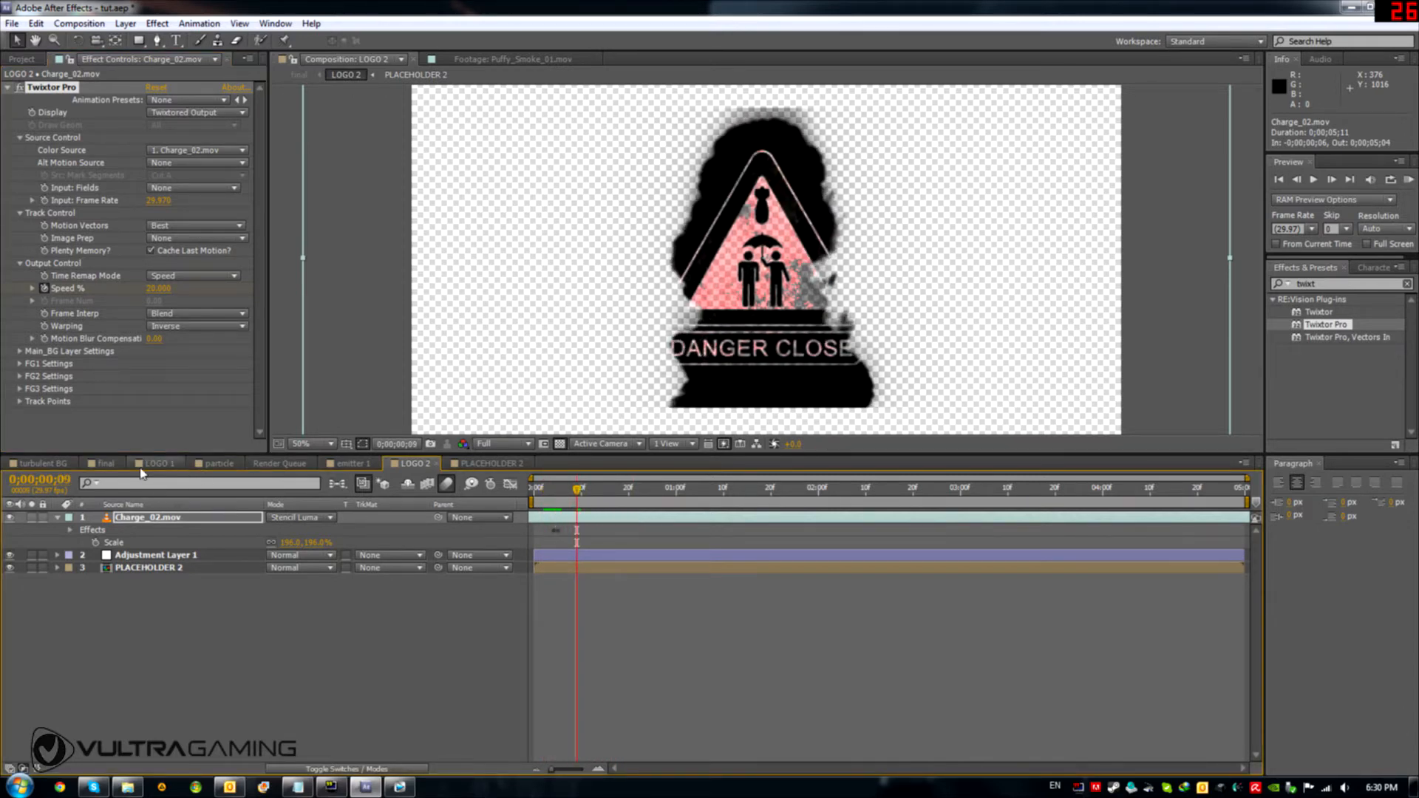
Step: In the final composition, set the turbulent BG layer's track matte to Luma Matte "[LOGO 2]", check the shot and reopen LOGO 2
left_click(106, 463)
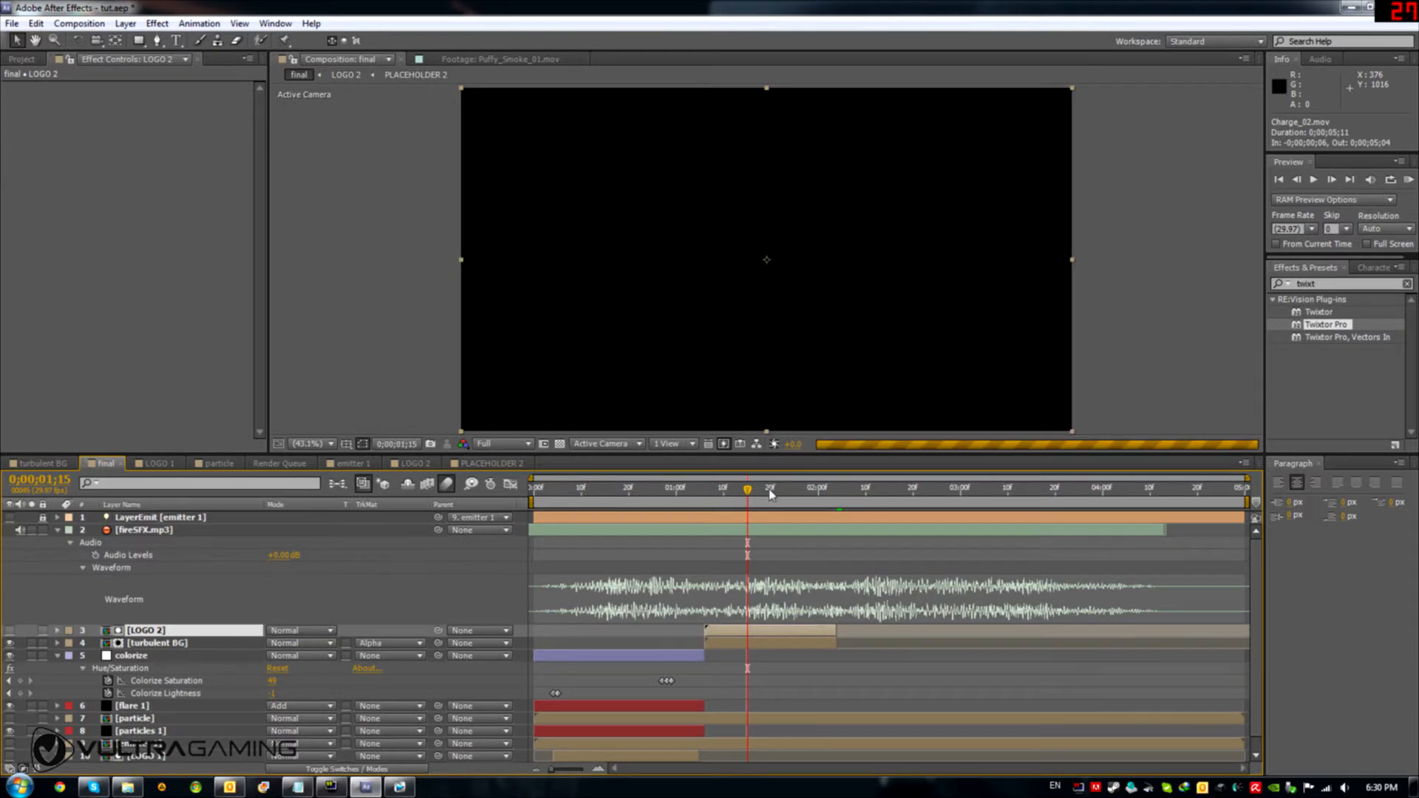
left_click_drag(747, 495, 814, 497)
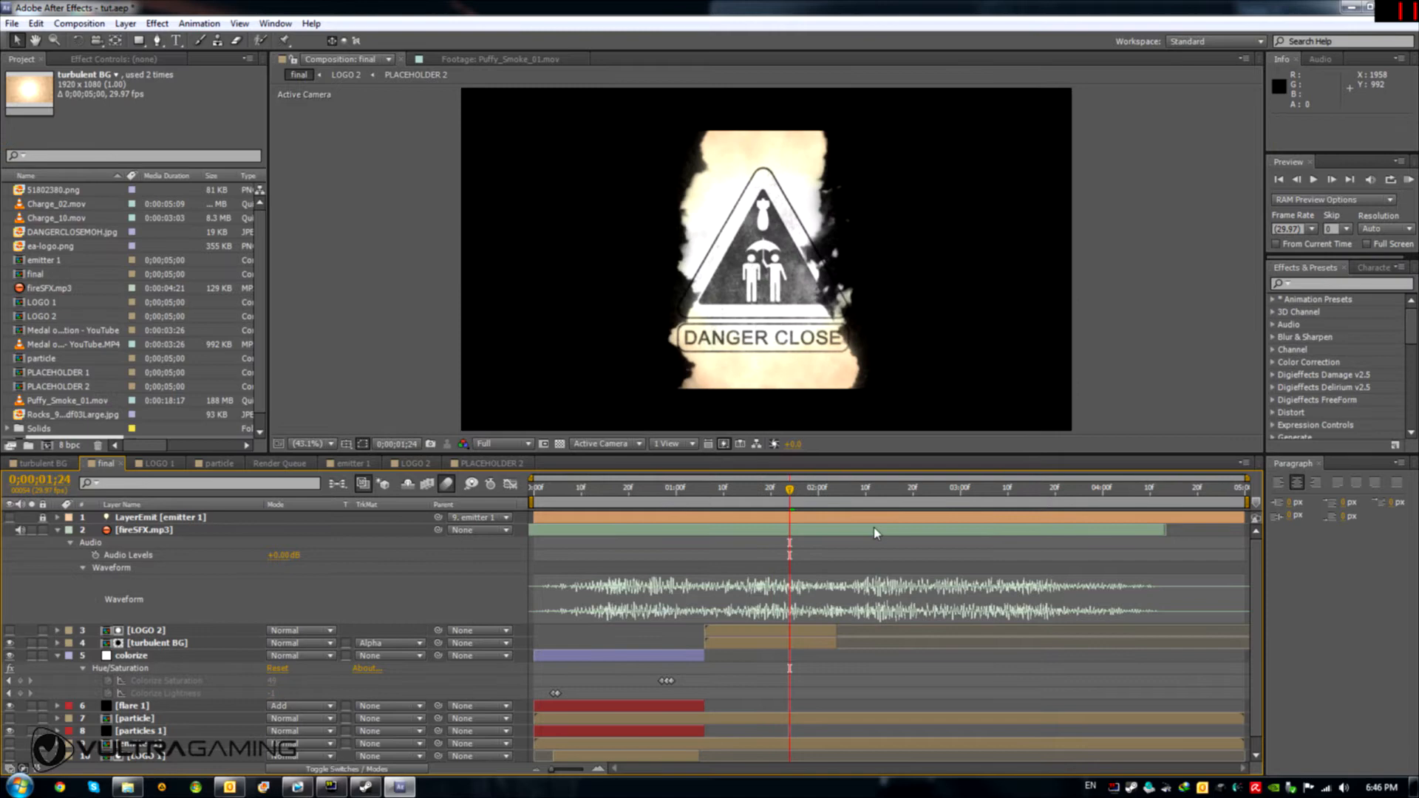
mouse_move(765, 497)
left_mouse_down()
mouse_move(745, 498)
mouse_move(780, 498)
left_mouse_up()
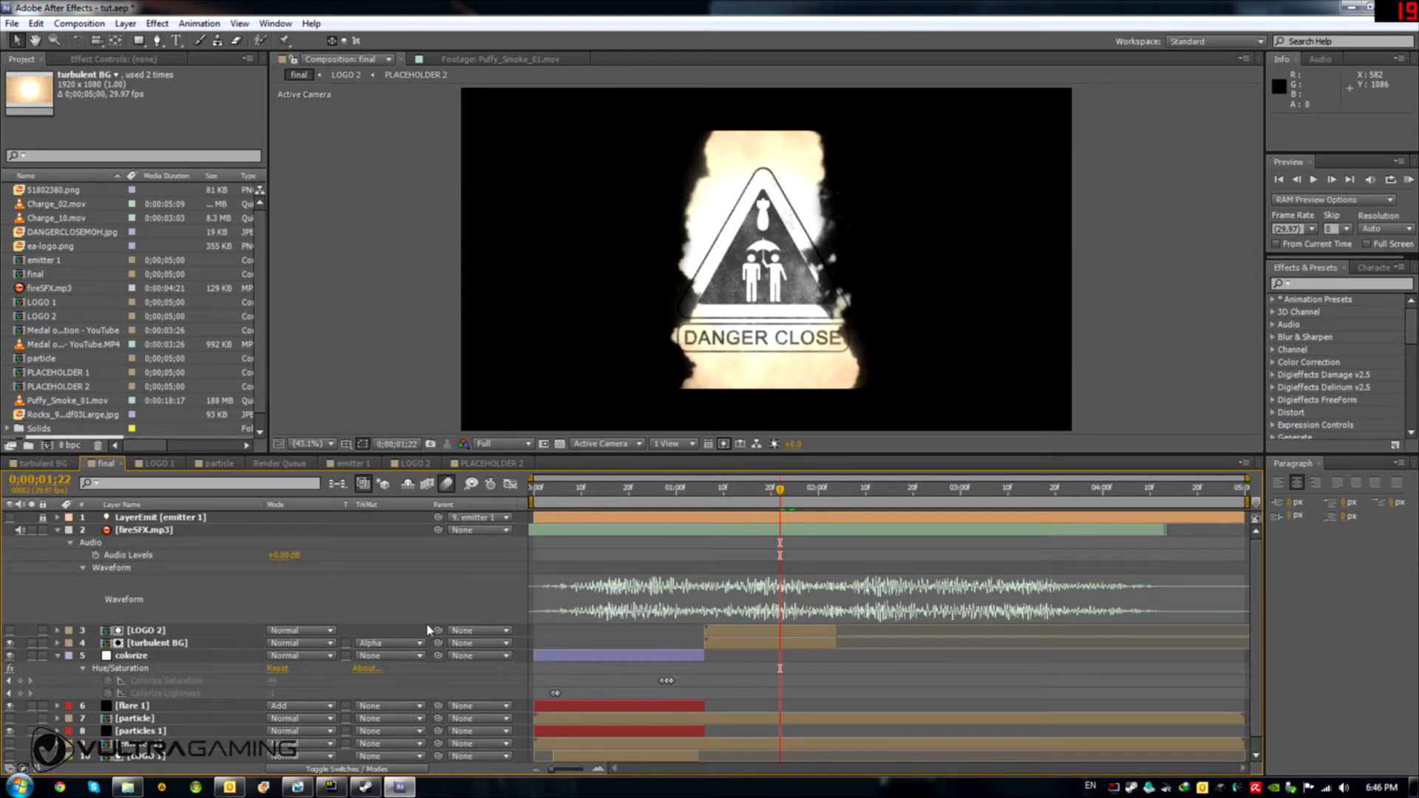
left_click(384, 644)
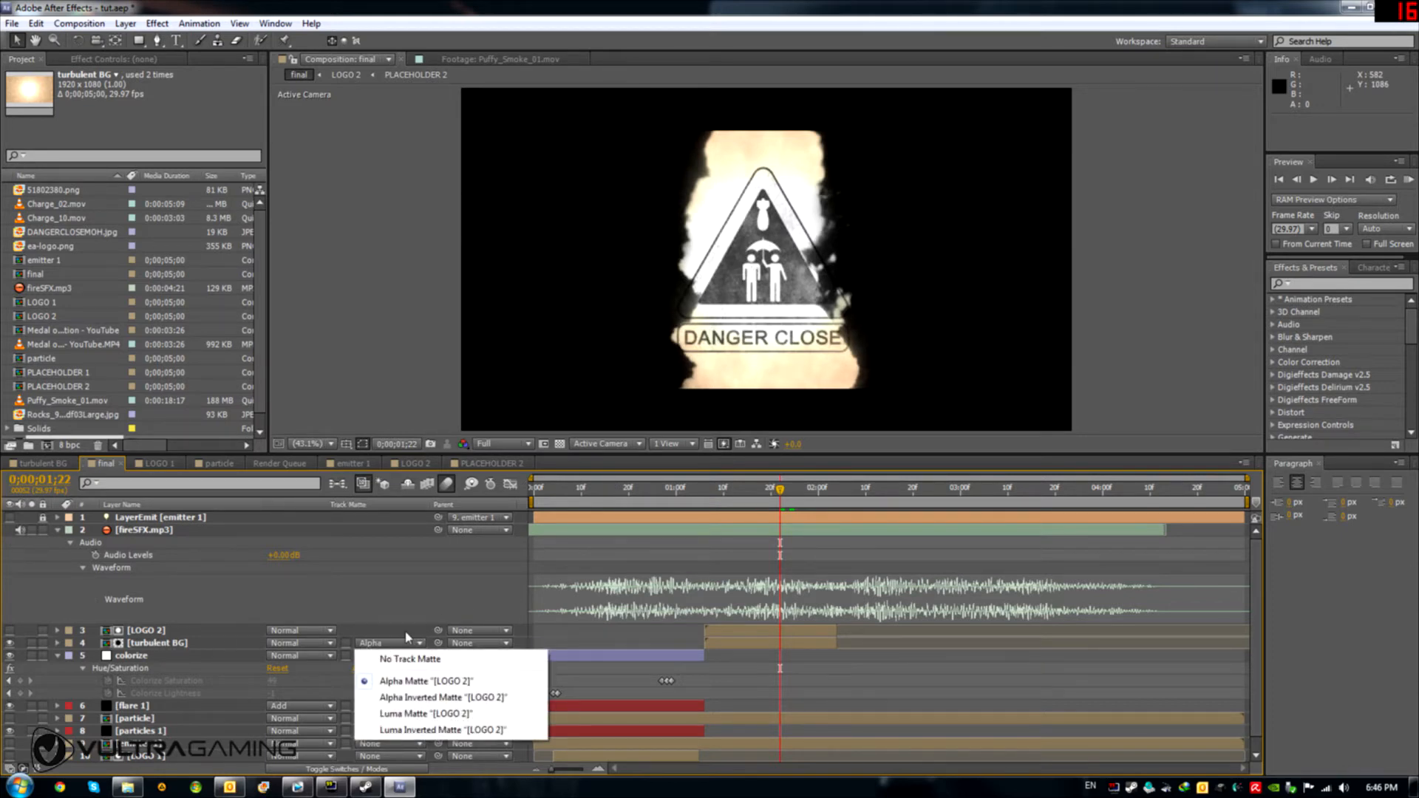
left_click(436, 715)
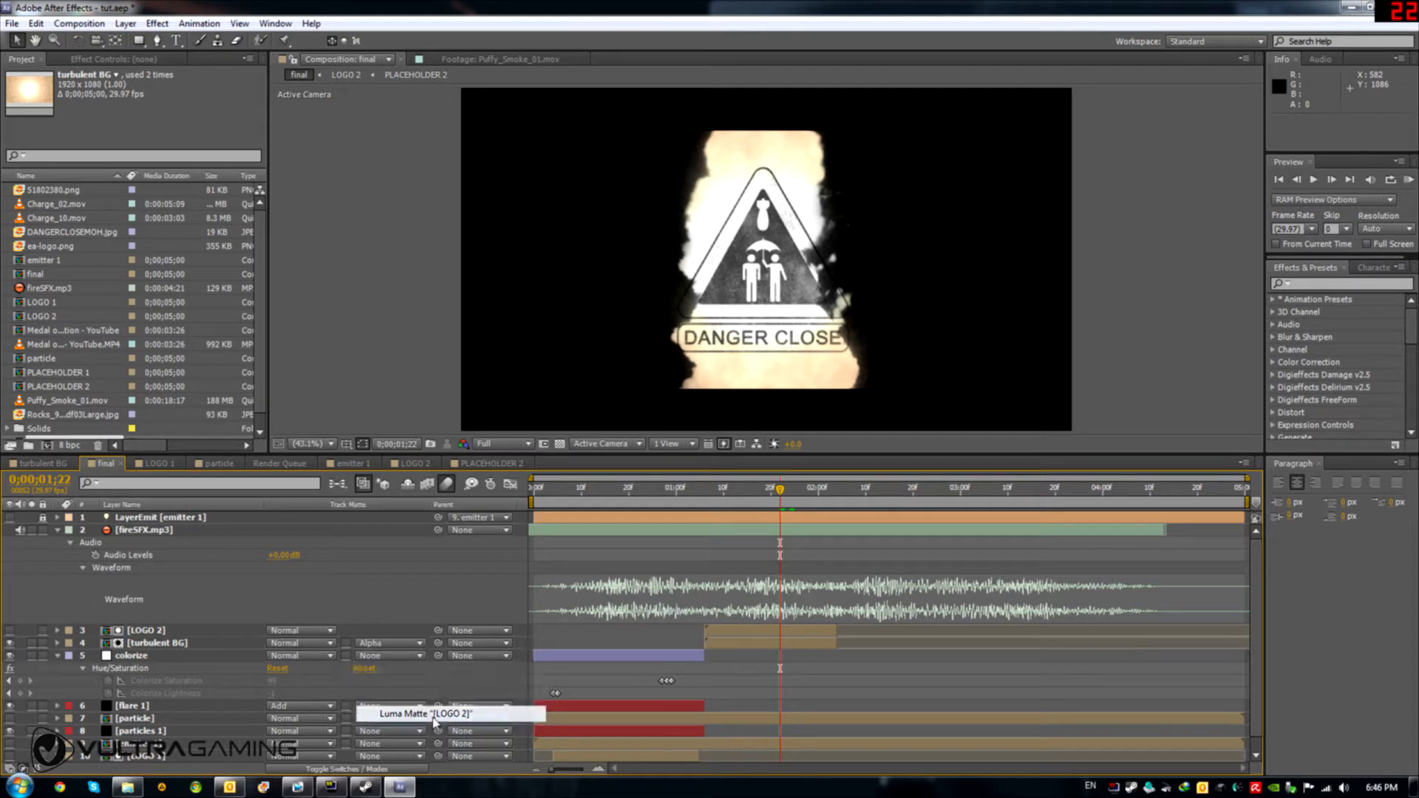
left_click(746, 493)
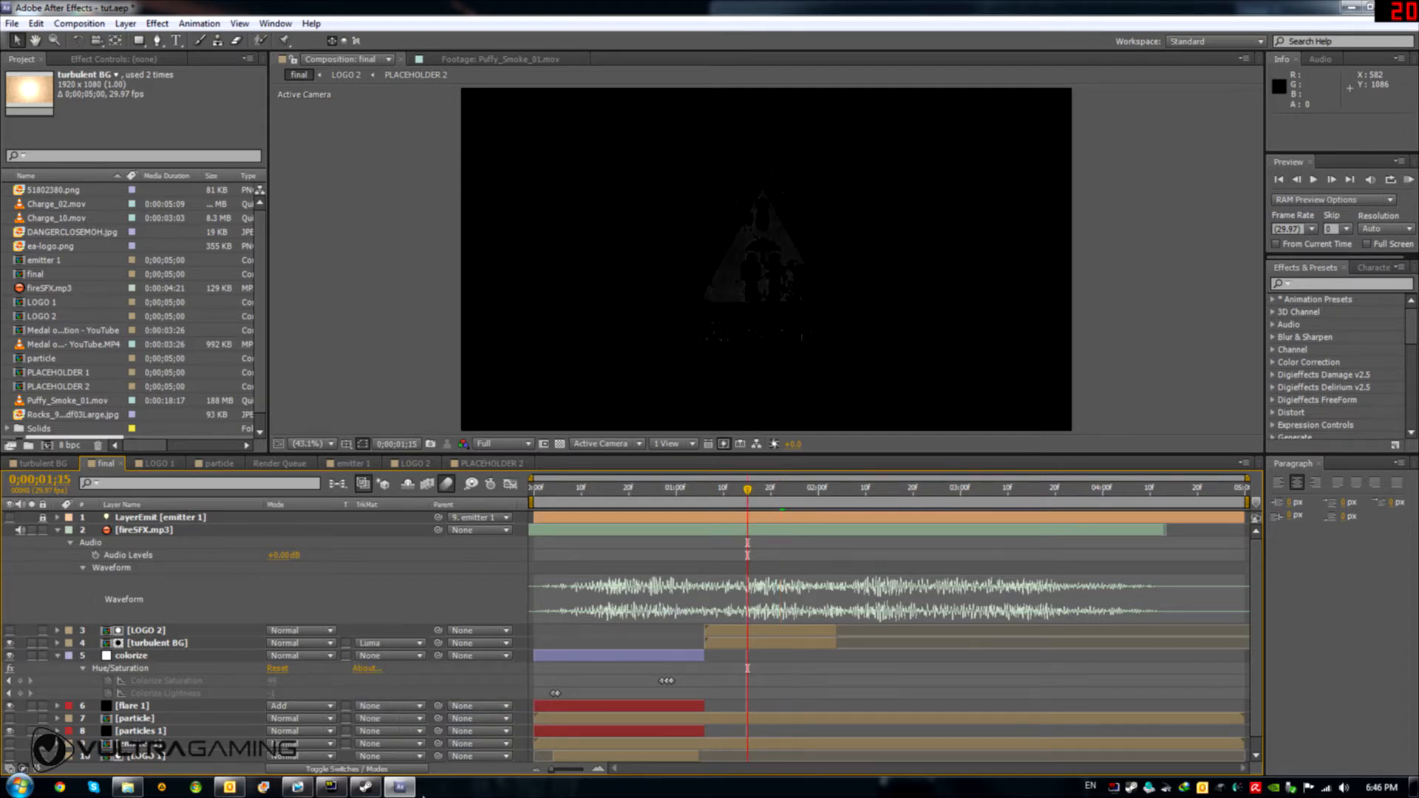
mouse_move(332, 786)
left_click(411, 463)
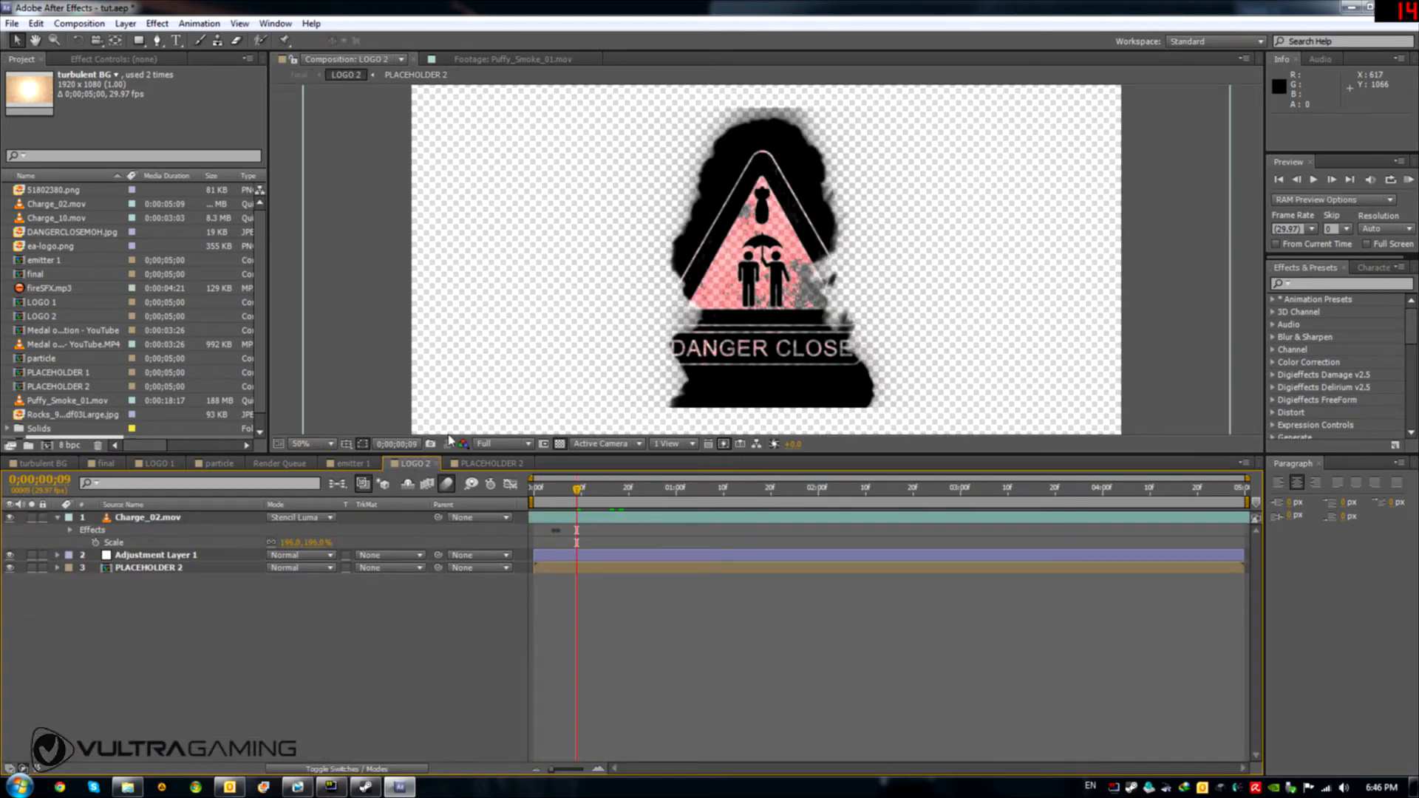
Step: Hide Adjustment Layer 1 in LOGO 2 and show its effect settings
left_click(139, 556)
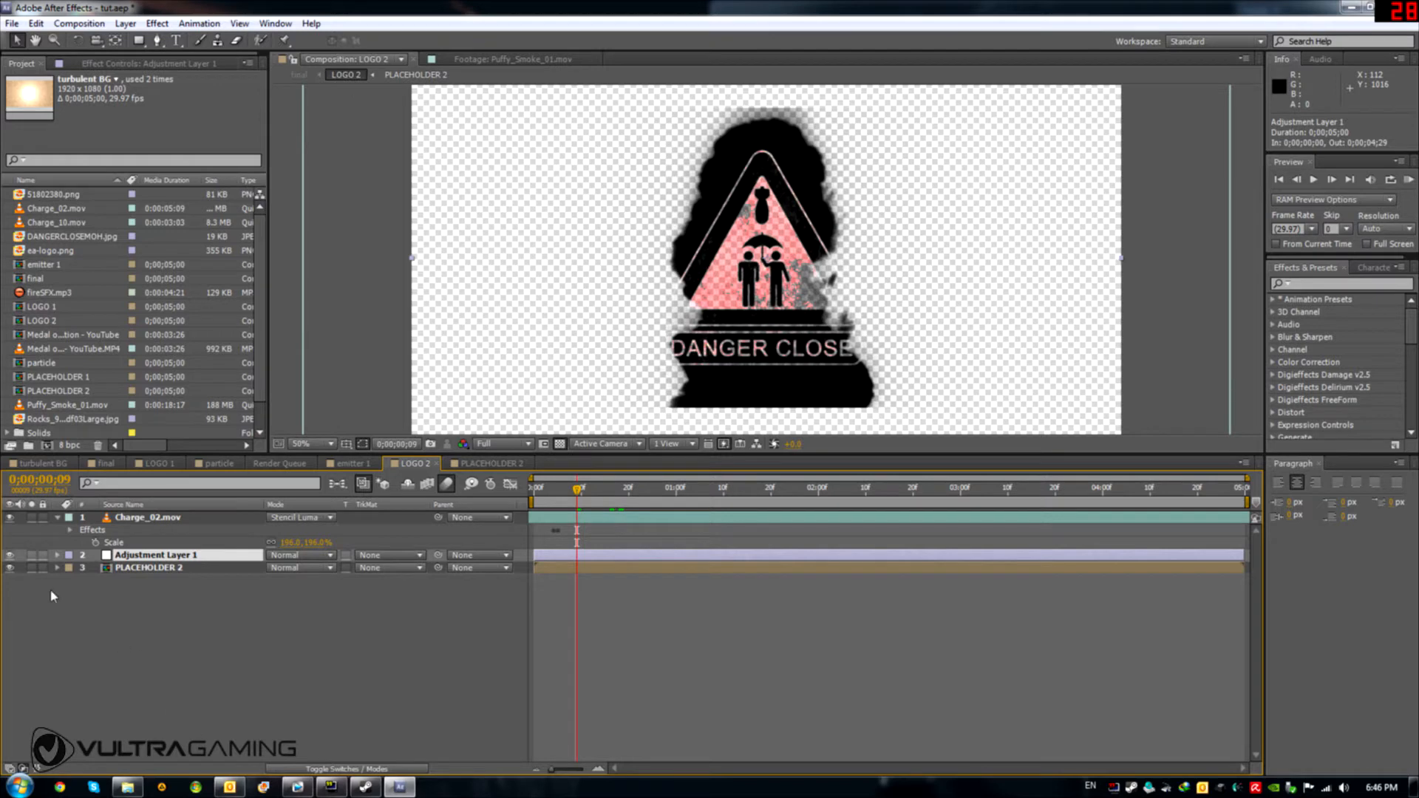
left_click(9, 556)
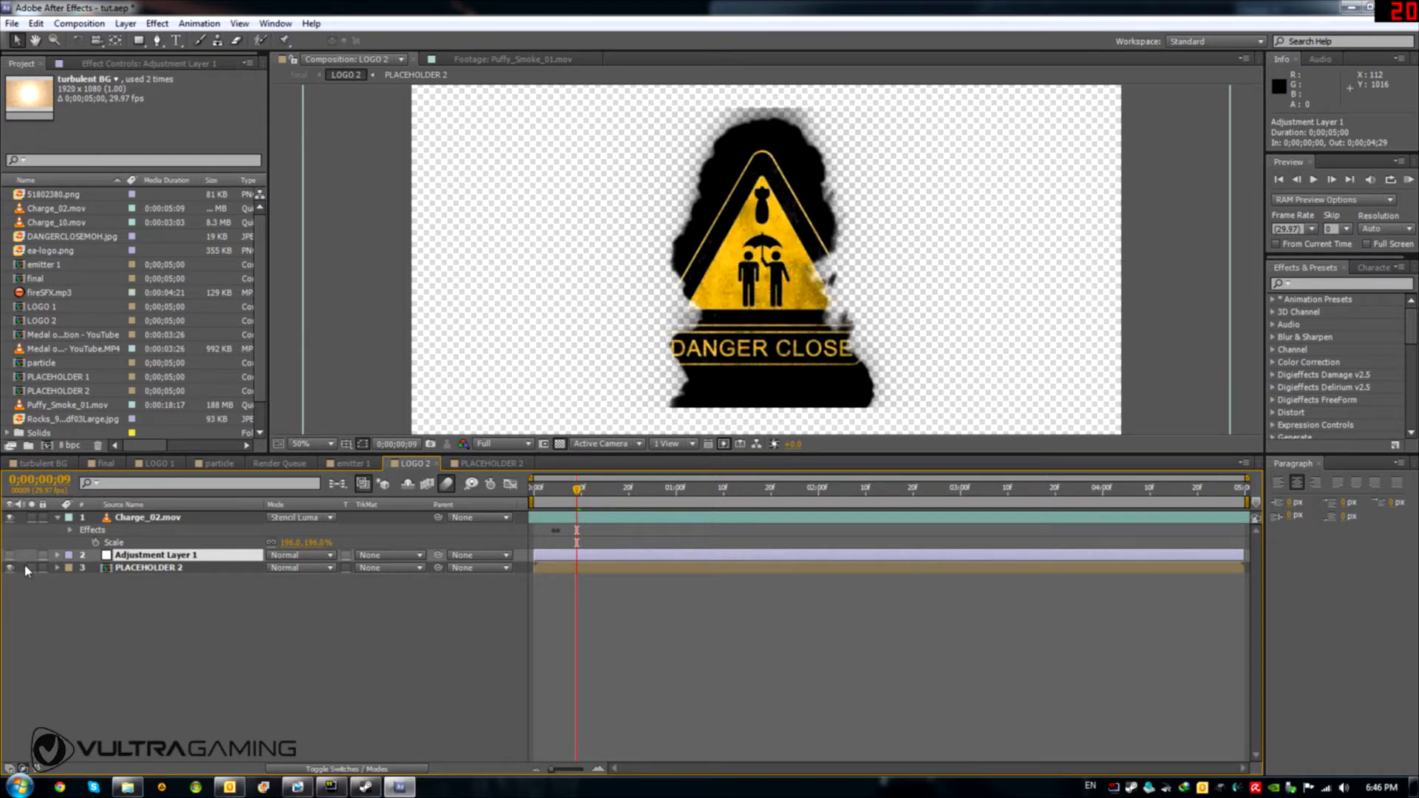
left_click(87, 63)
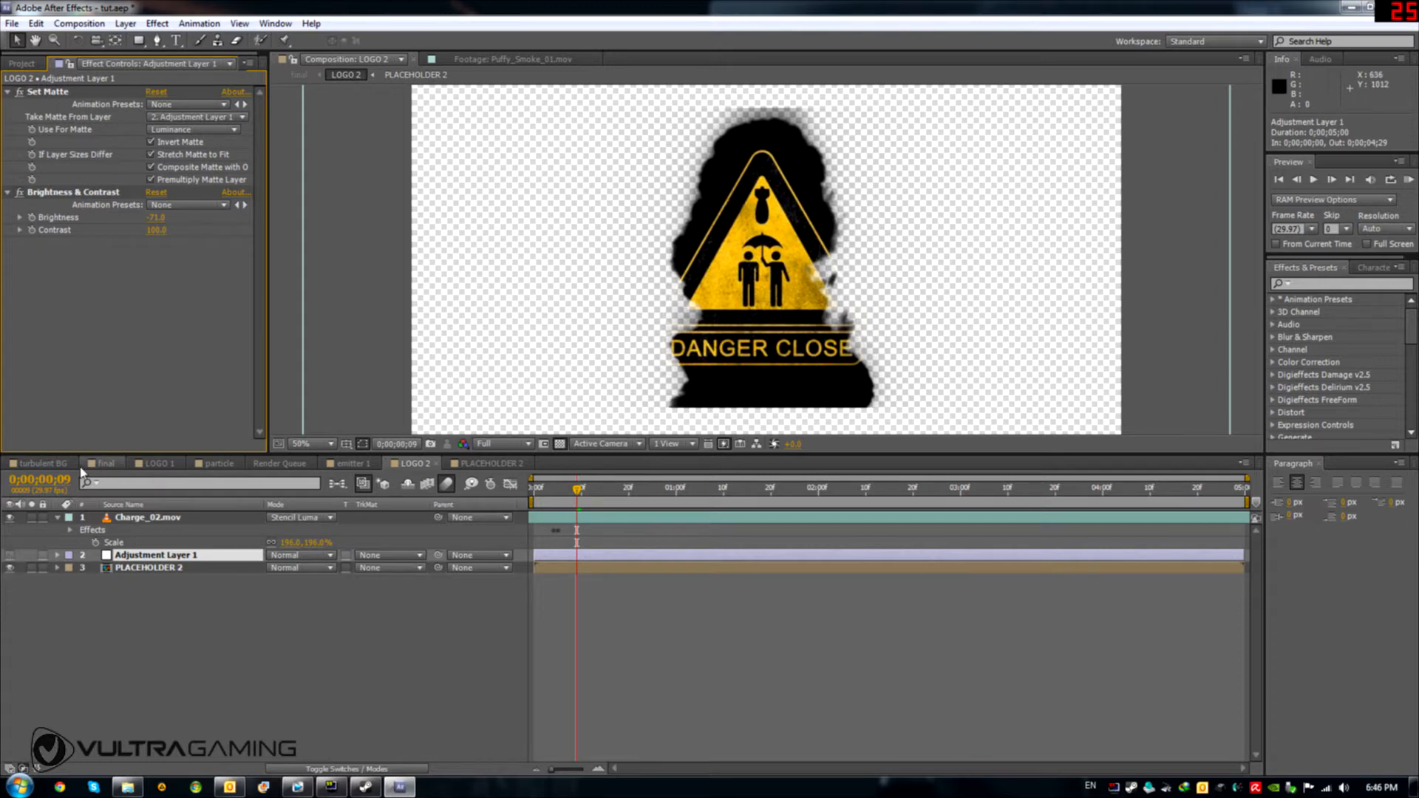
Step: Return to the final composition and scrub through the second logo shot to check the reveal
left_click(103, 464)
mouse_move(742, 496)
left_mouse_down()
mouse_move(707, 506)
mouse_move(754, 520)
mouse_move(703, 520)
mouse_move(756, 517)
left_mouse_up()
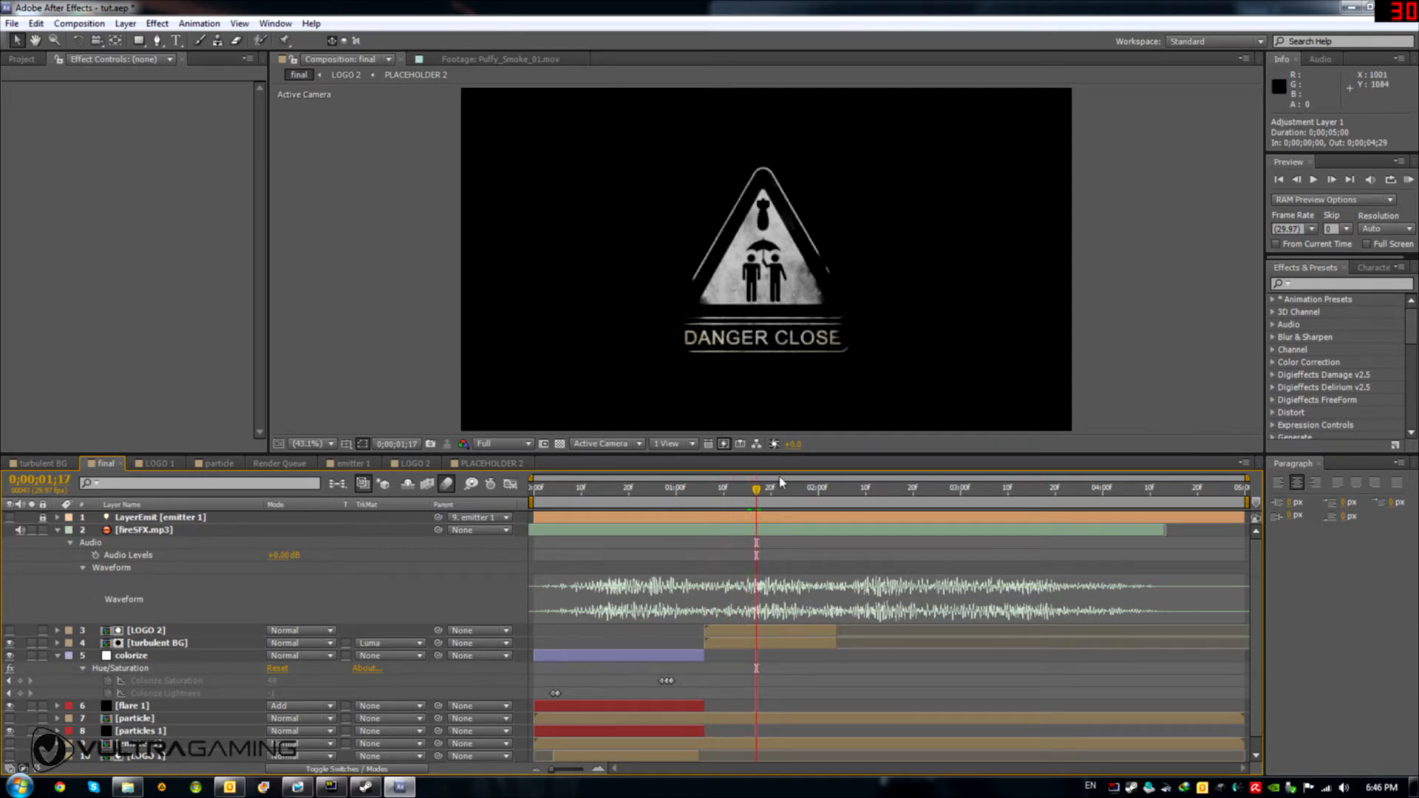
mouse_move(742, 501)
left_mouse_down()
mouse_move(724, 502)
mouse_move(761, 502)
mouse_move(720, 502)
mouse_move(761, 496)
left_mouse_up()
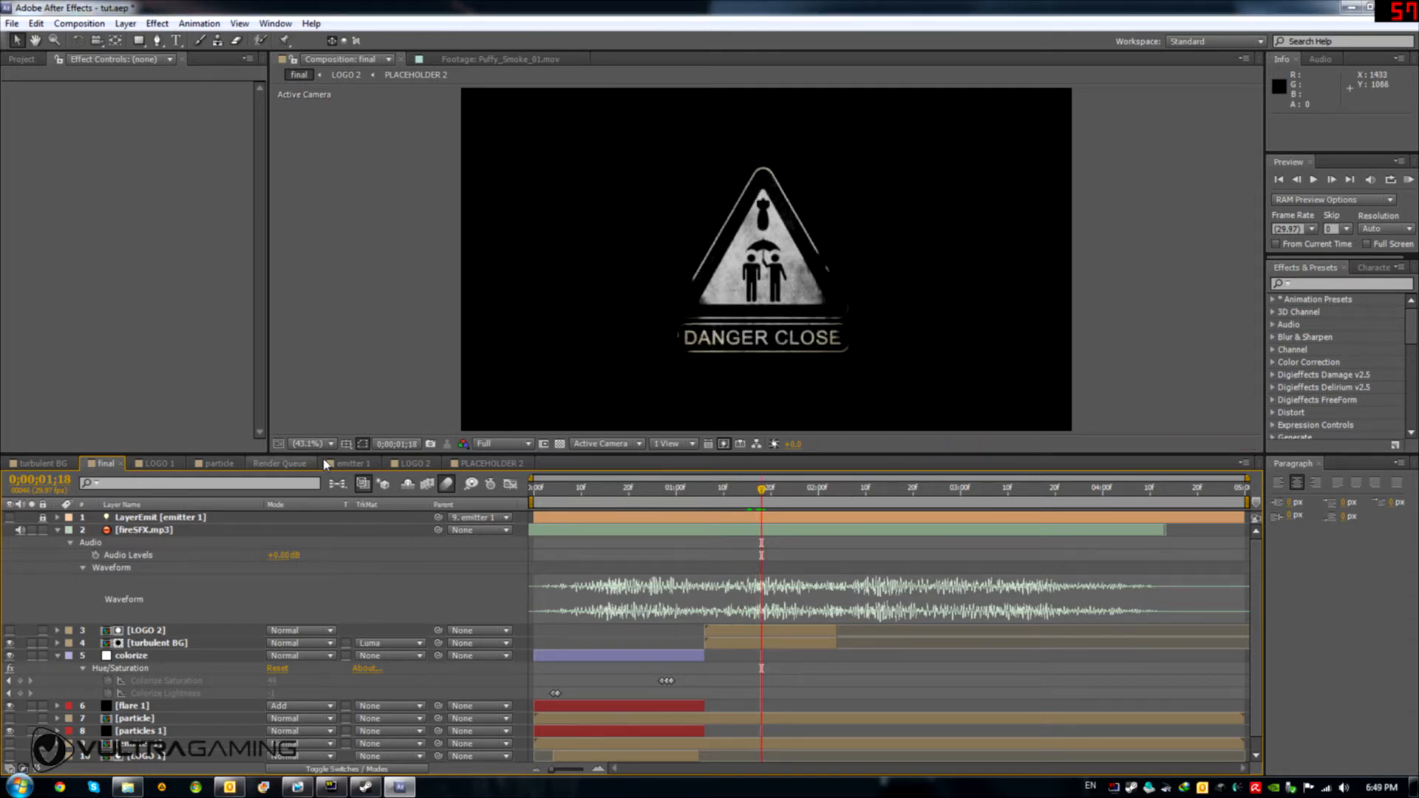
left_click(740, 493)
mouse_move(740, 495)
left_mouse_down()
mouse_move(720, 491)
mouse_move(760, 491)
mouse_move(719, 488)
mouse_move(751, 488)
left_mouse_up()
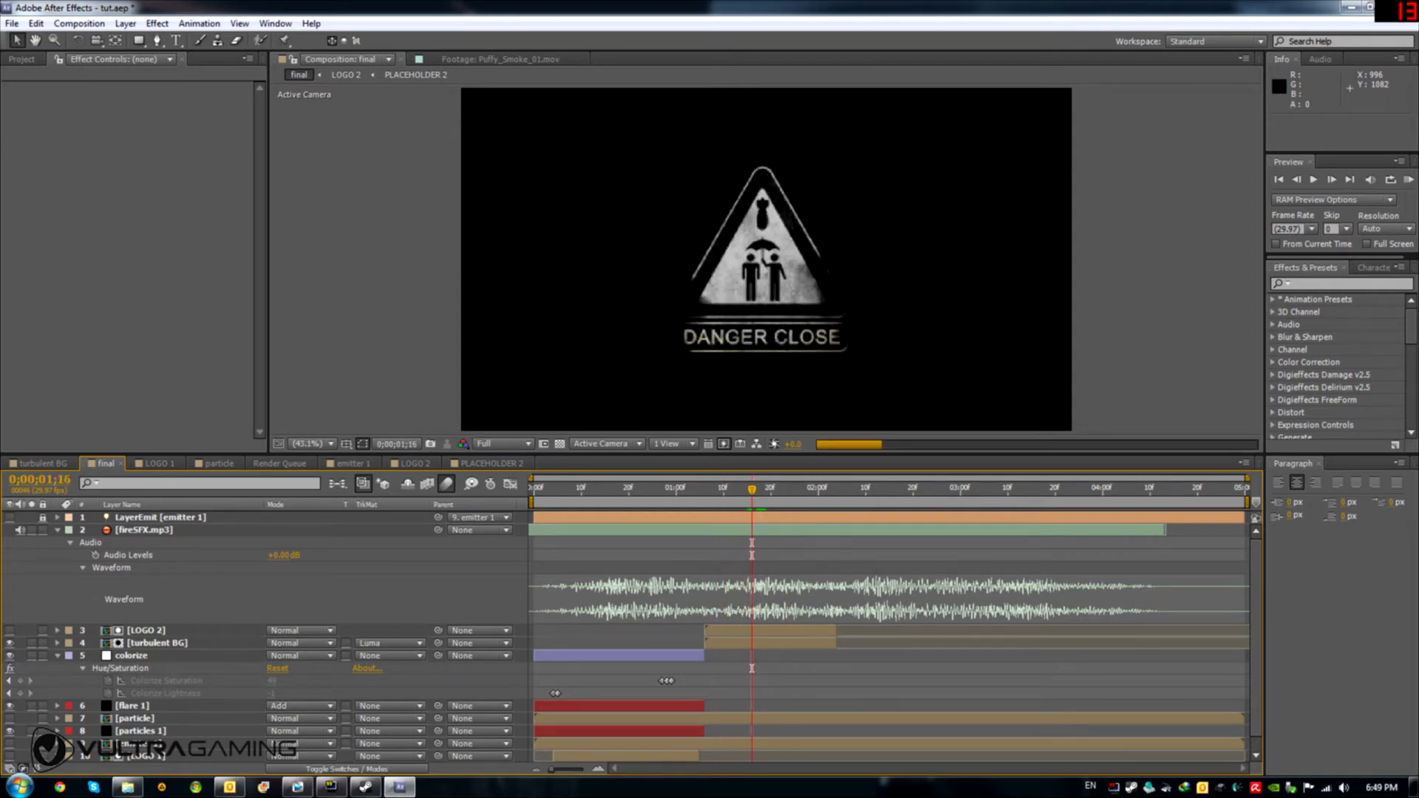
Step: Duplicate the LOGO 2 composition in the project and rename the copy "EMITTER 2"
left_click(21, 60)
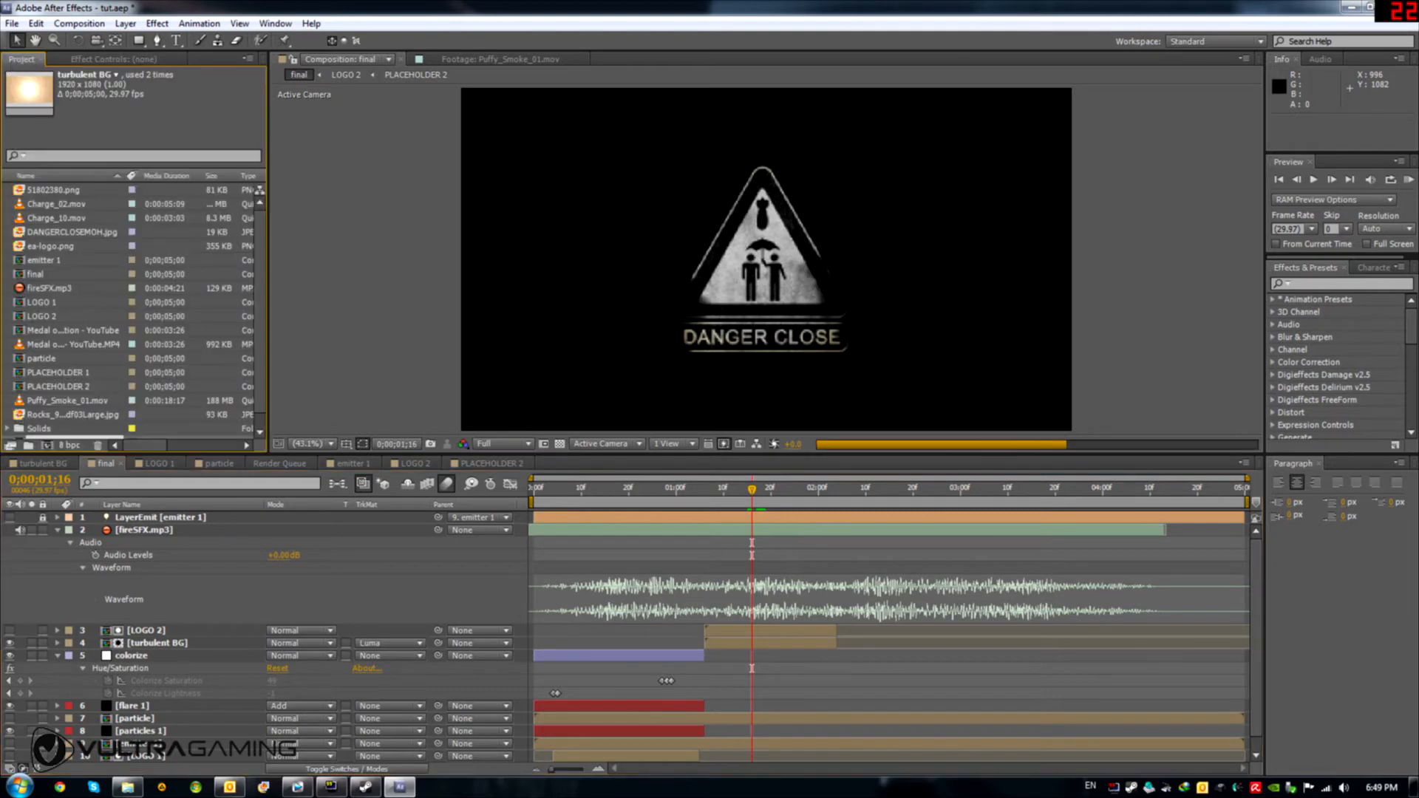
left_click(43, 316)
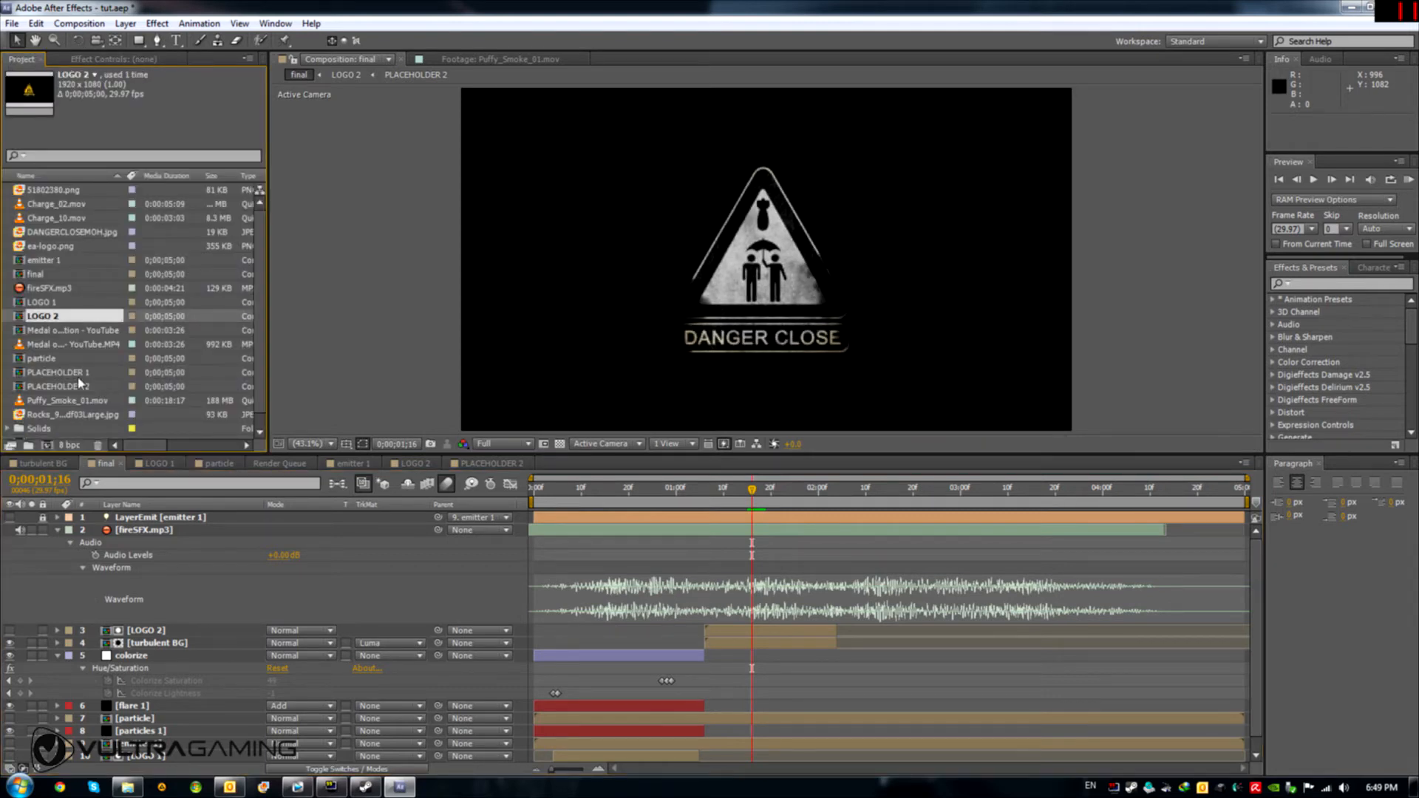
key("ctrl+d")
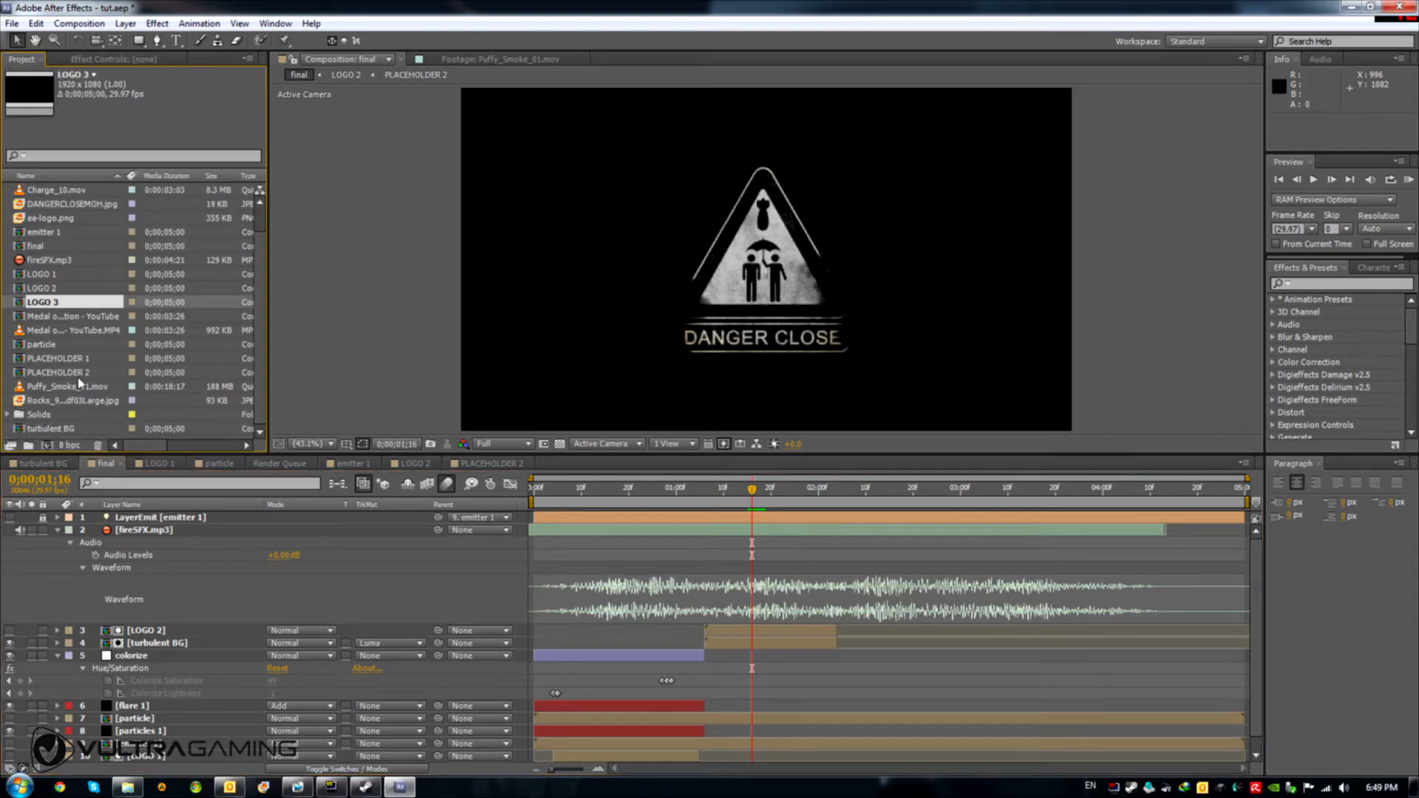
right_click(39, 305)
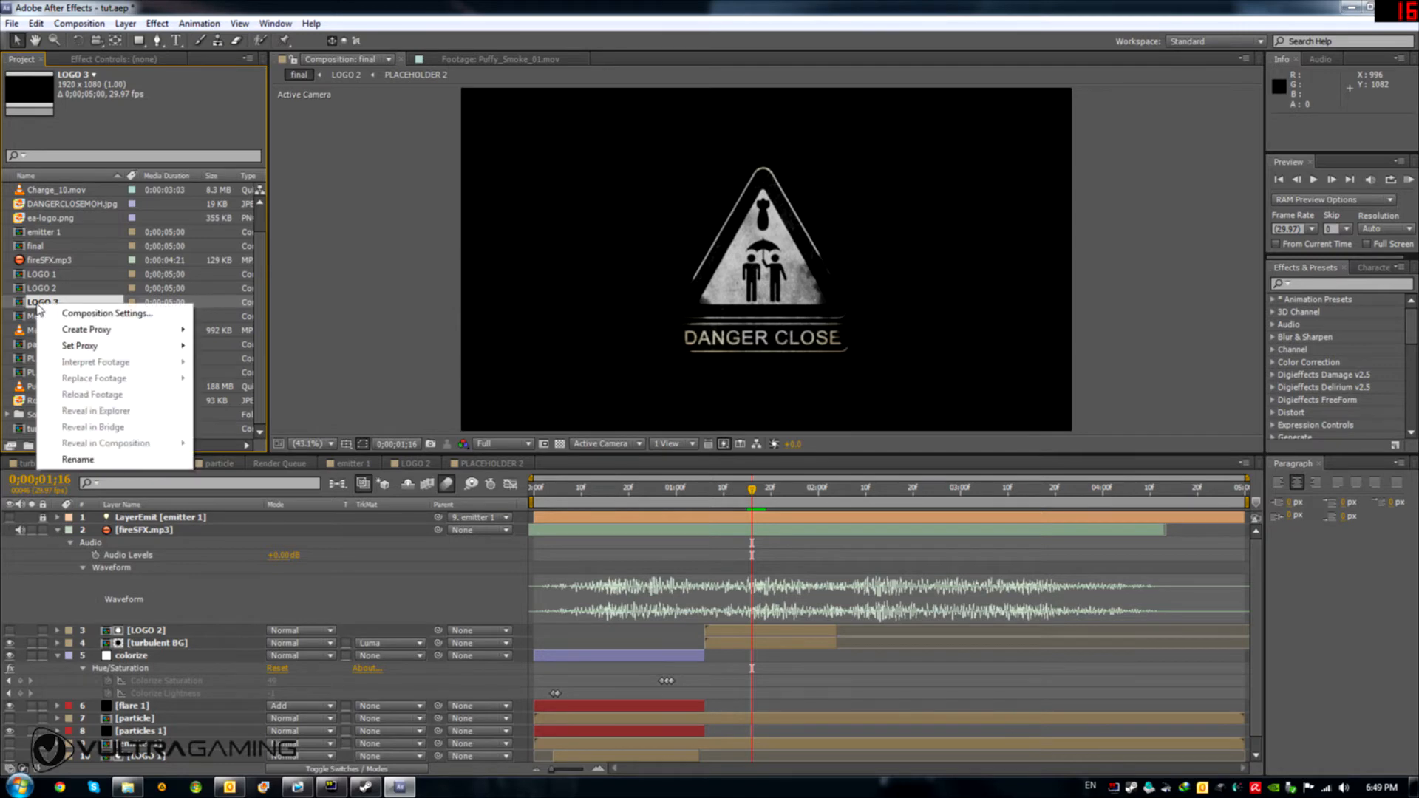
left_click(110, 460)
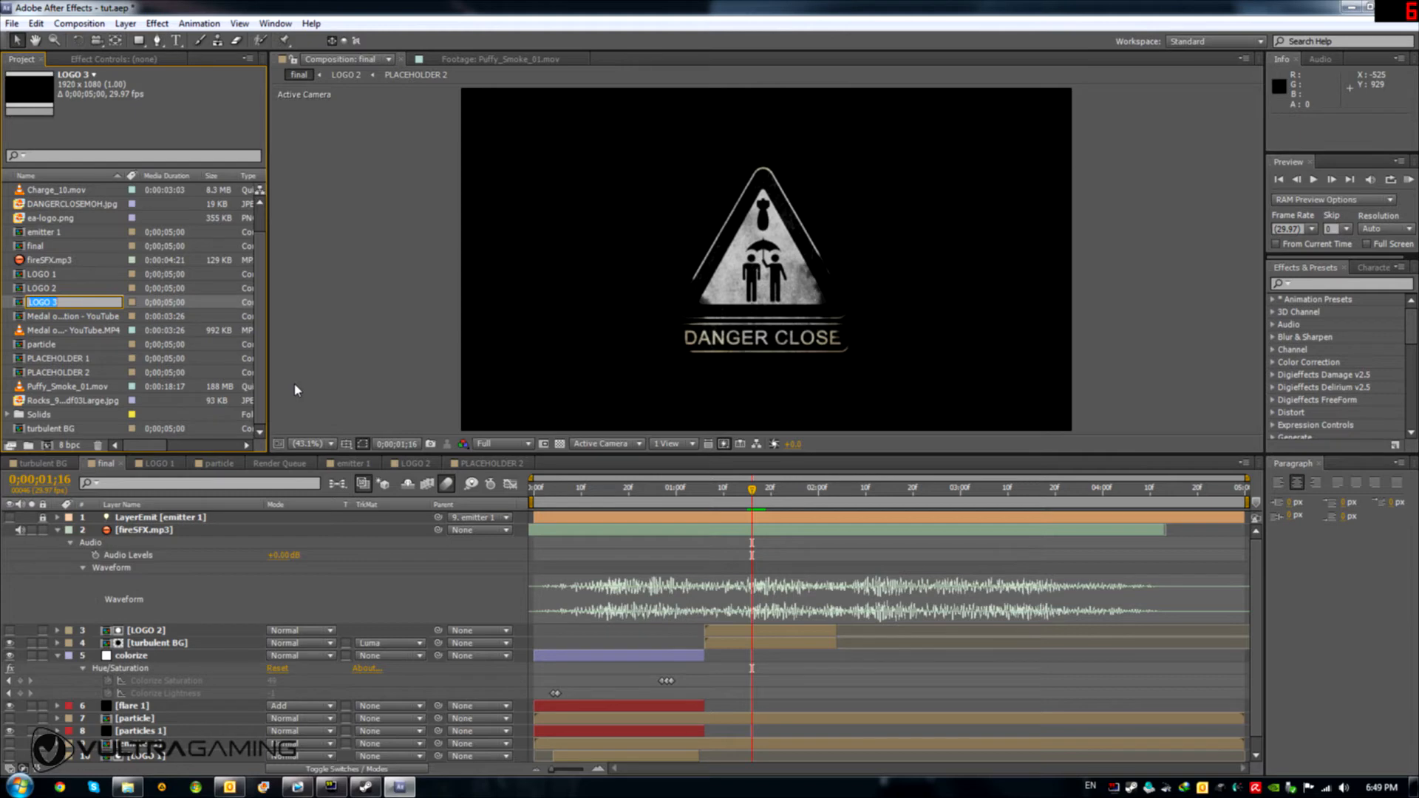
type("EMITTER 2")
key("Return")
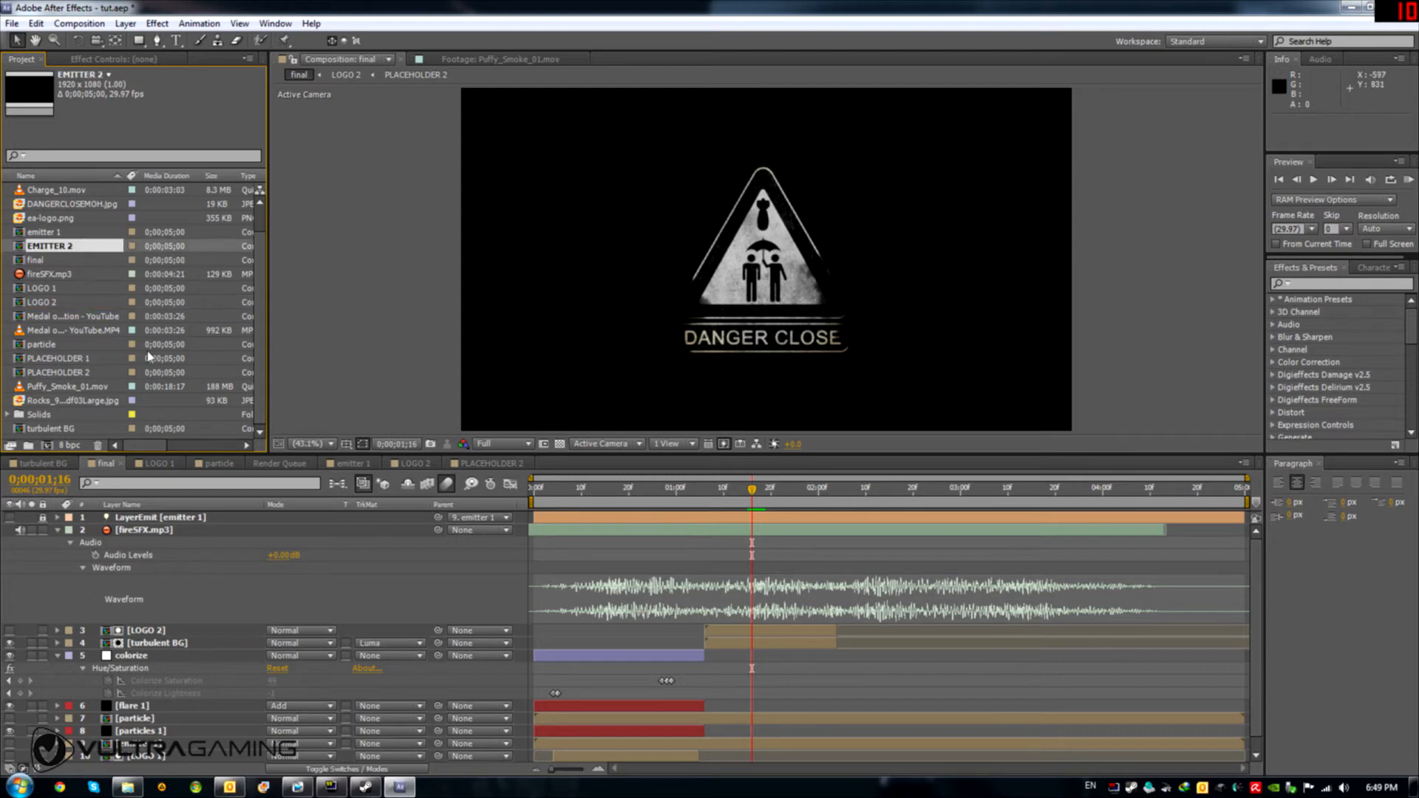
Step: Add EMITTER 2 to the final composition directly above LOGO 2, hide it and make it a 3D layer
left_click_drag(52, 254, 180, 632)
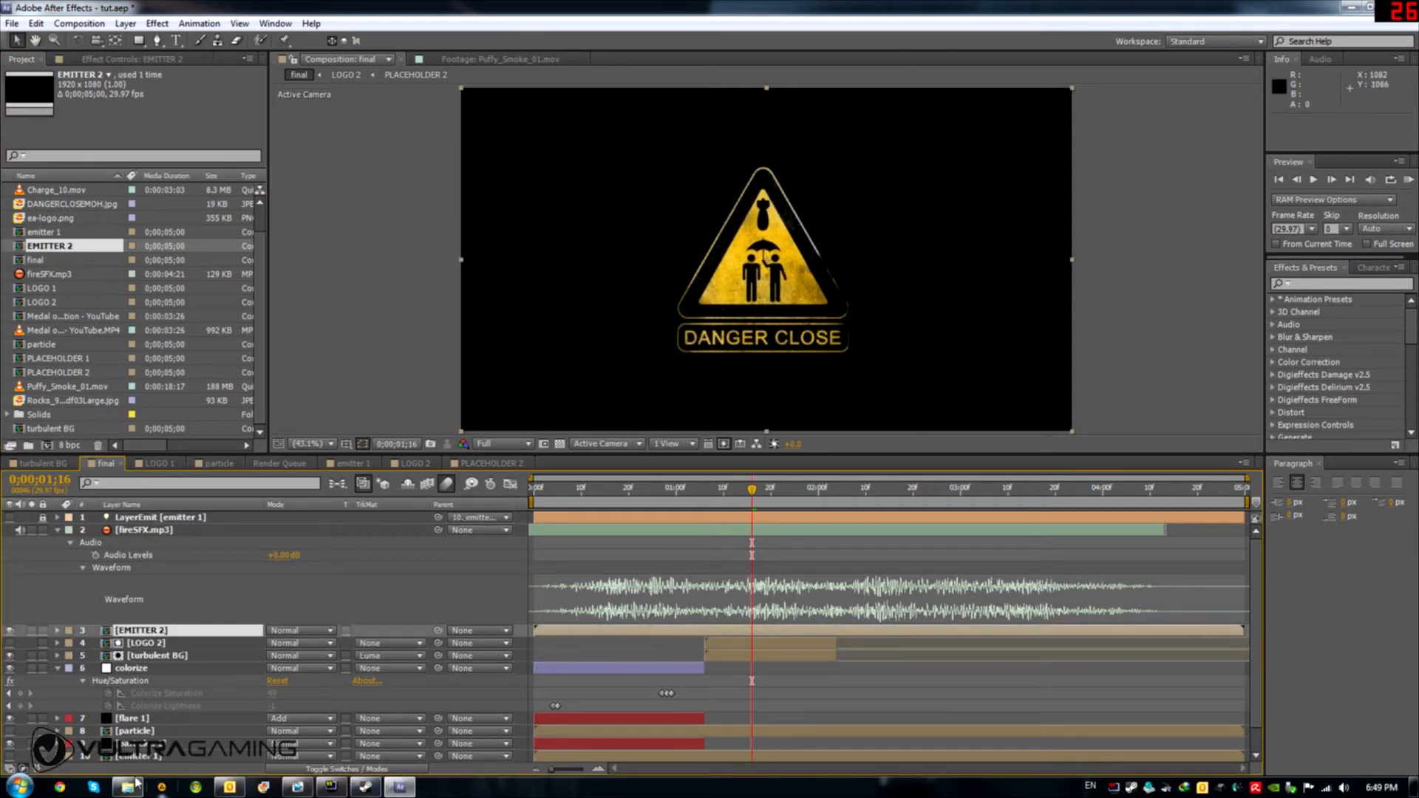
left_click(9, 631)
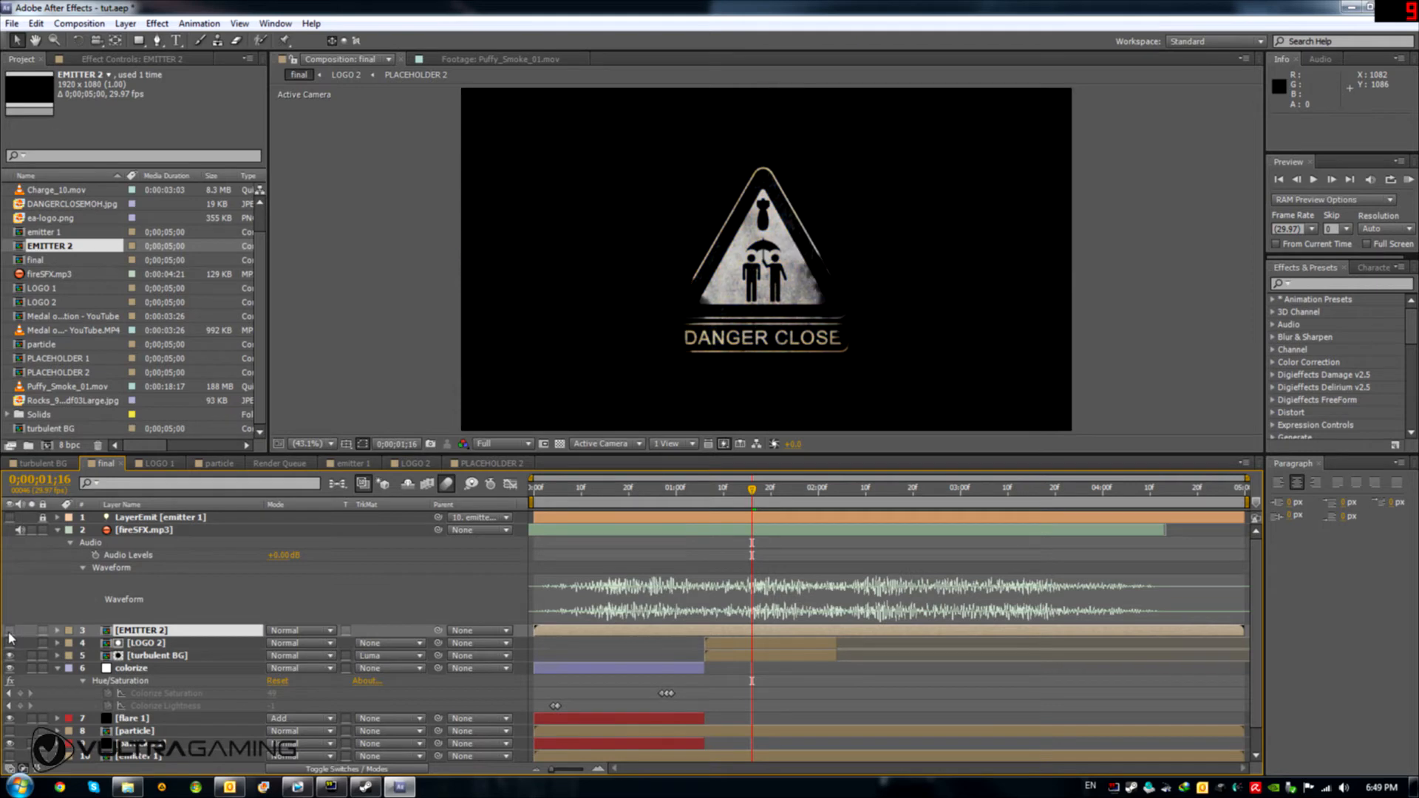
left_click(349, 630)
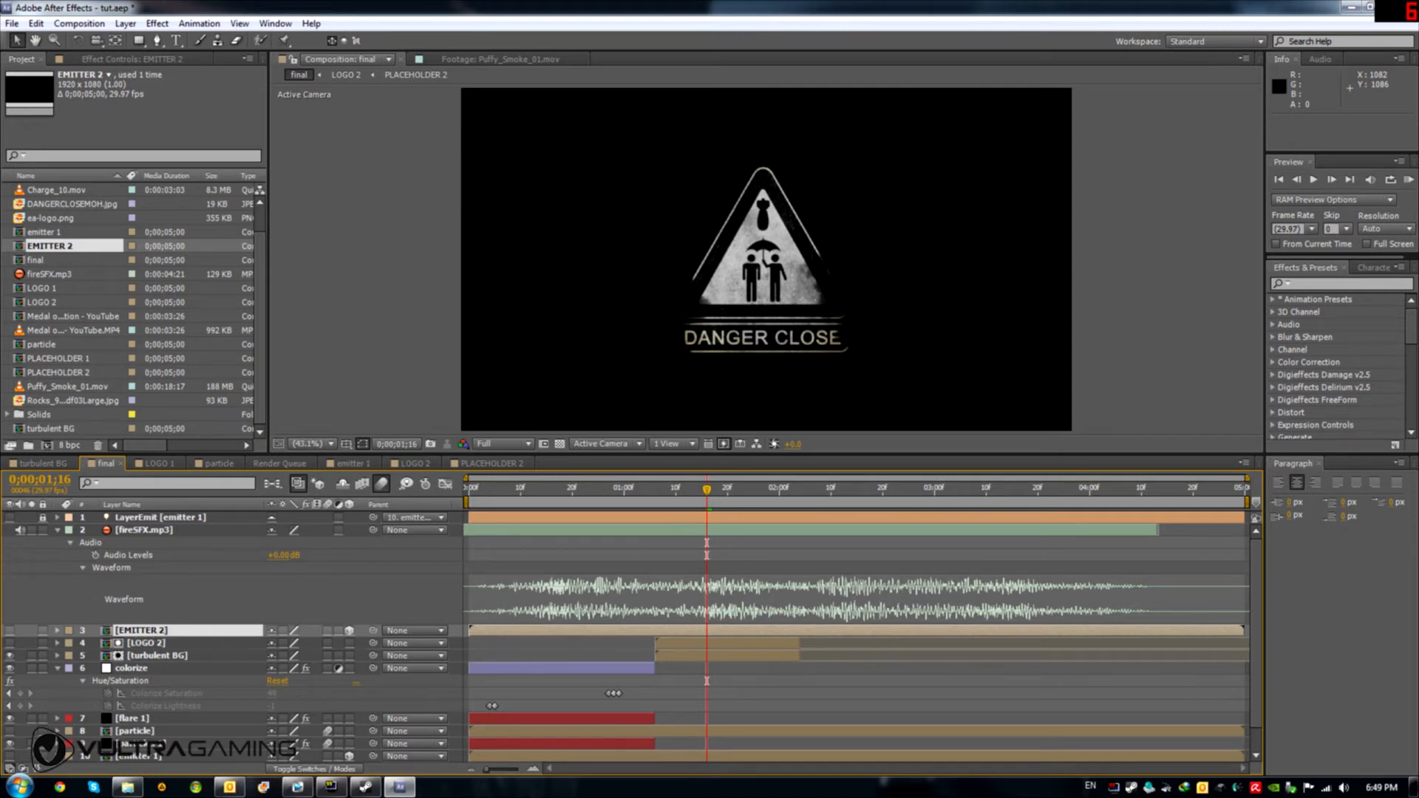
Step: Fit the EMITTER 2 layer to the LOGO 2 layer's span, from 0;00;01;06 to 0;00;02;03
left_click_drag(1244, 631, 669, 630)
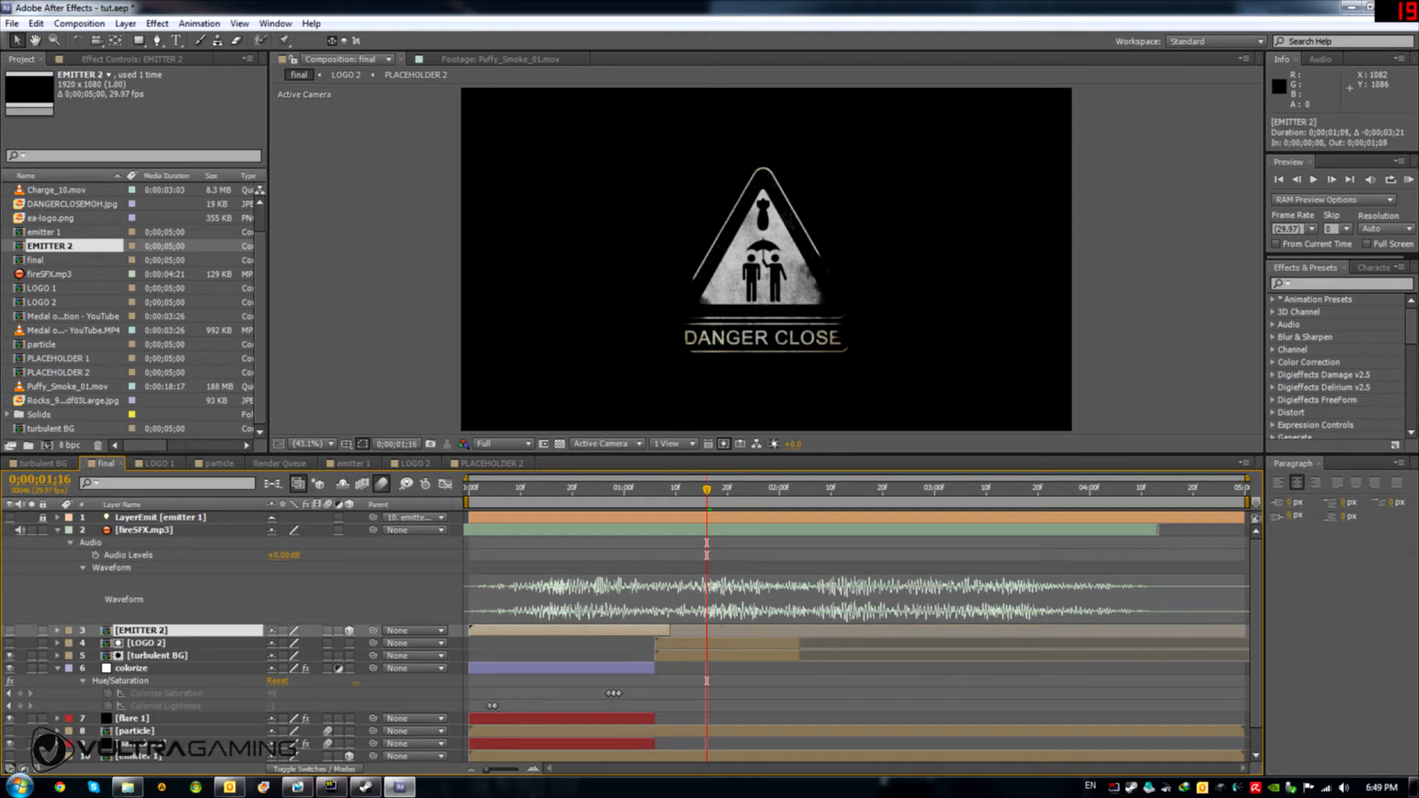
left_click_drag(537, 637, 721, 636)
left_click_drag(856, 631, 799, 631)
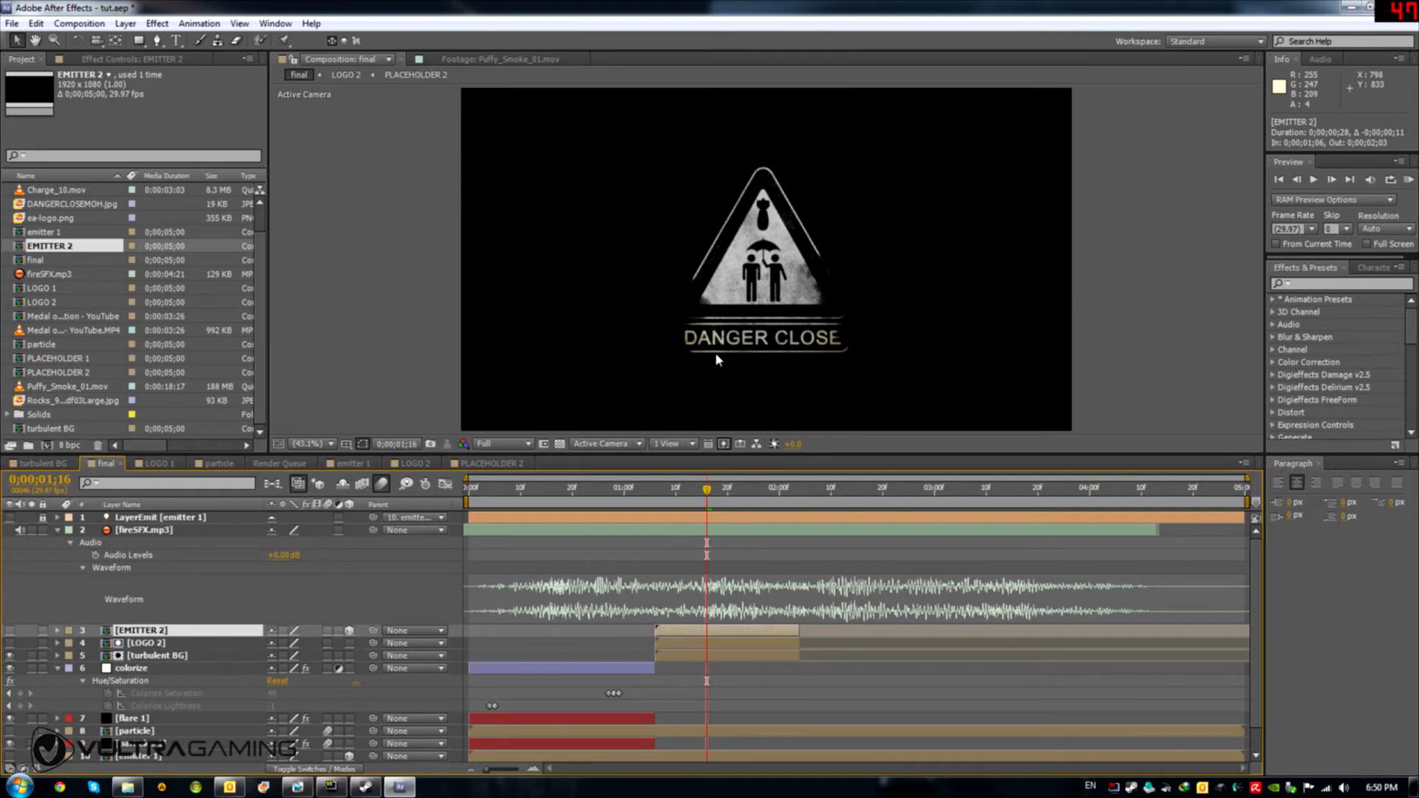
Step: Create a black solid named "flare 2" directly below EMITTER 2, fitted to the LOGO 2 layer's span from 0;00;01;06 to 0;00;02;03
right_click(282, 606)
mouse_move(403, 616)
left_click(531, 648)
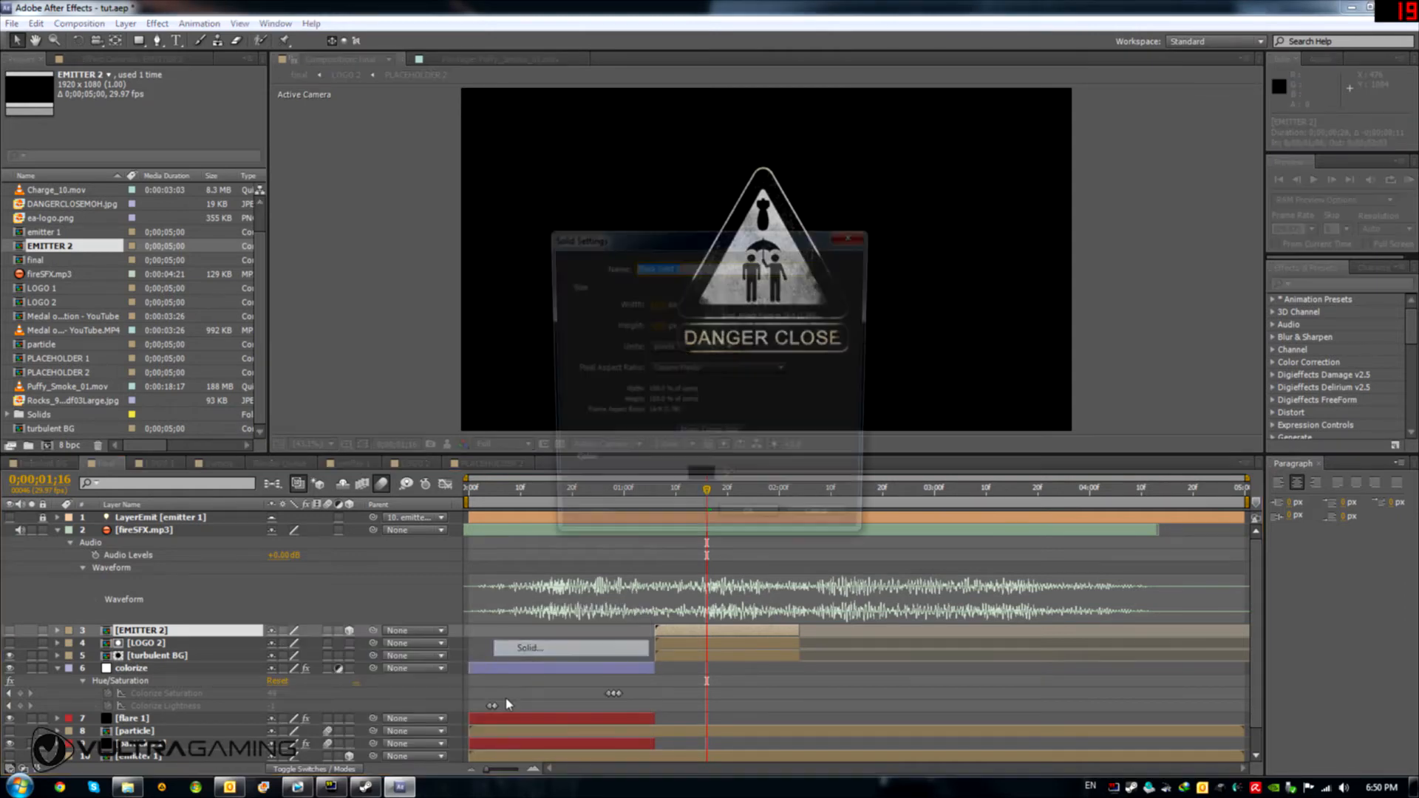
type("flare 2")
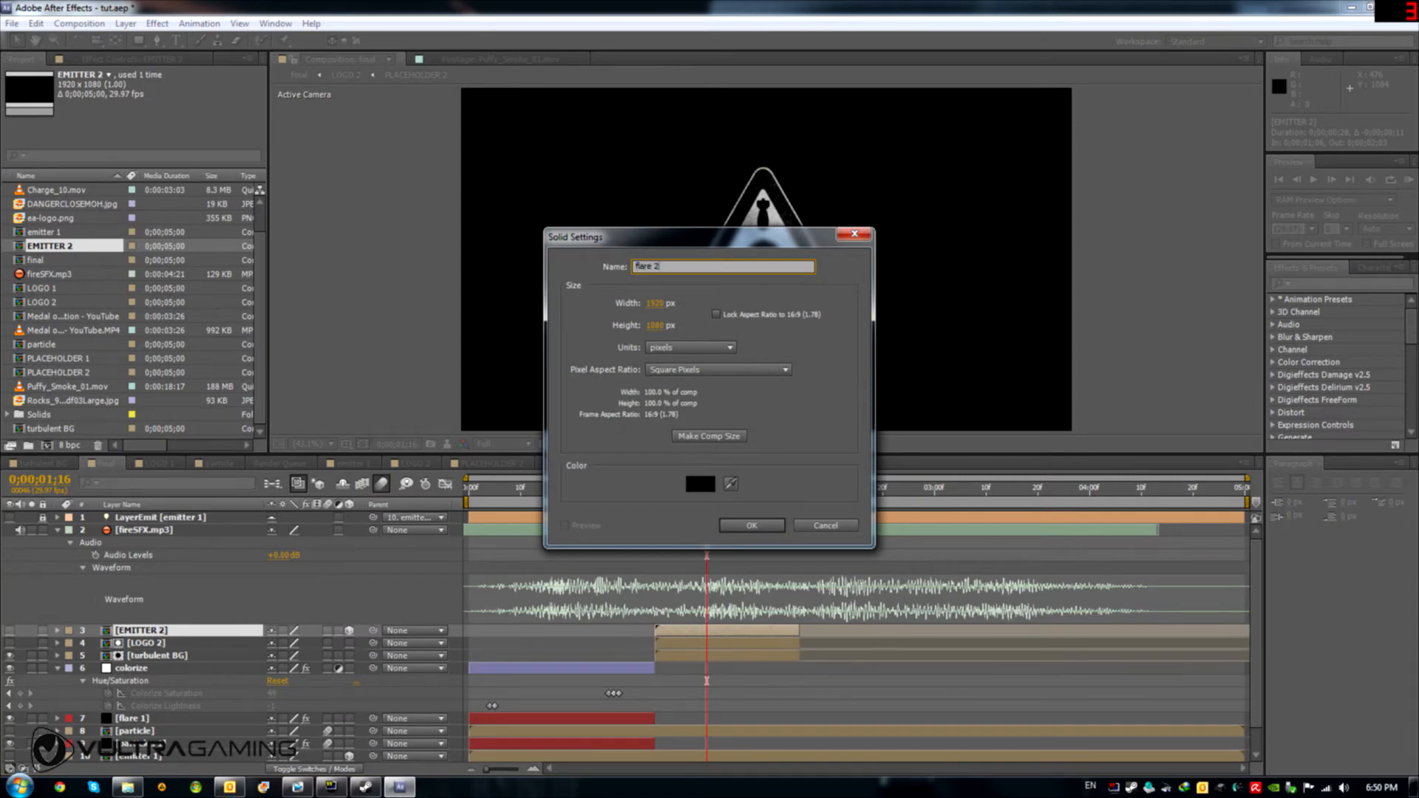
key("Return")
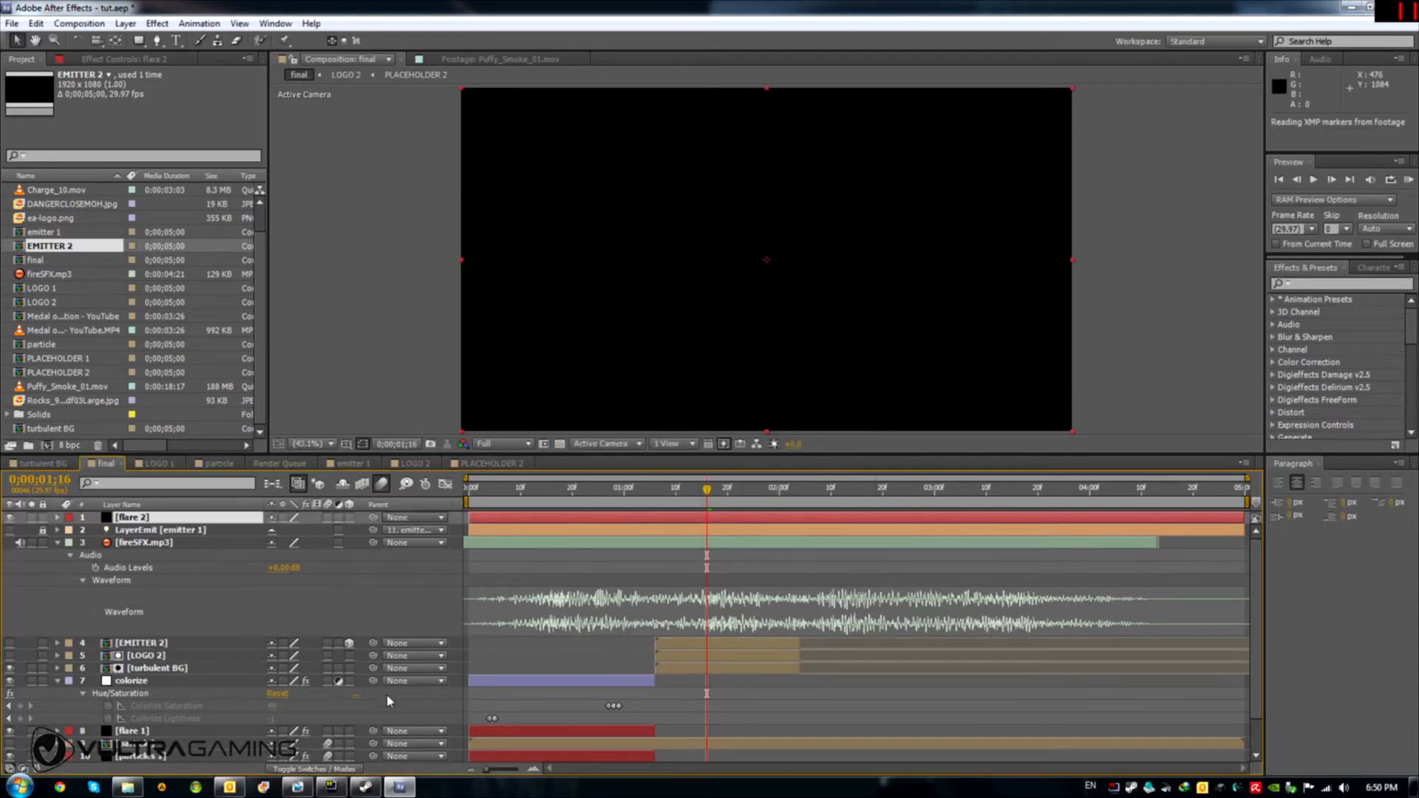
left_click_drag(132, 521, 170, 654)
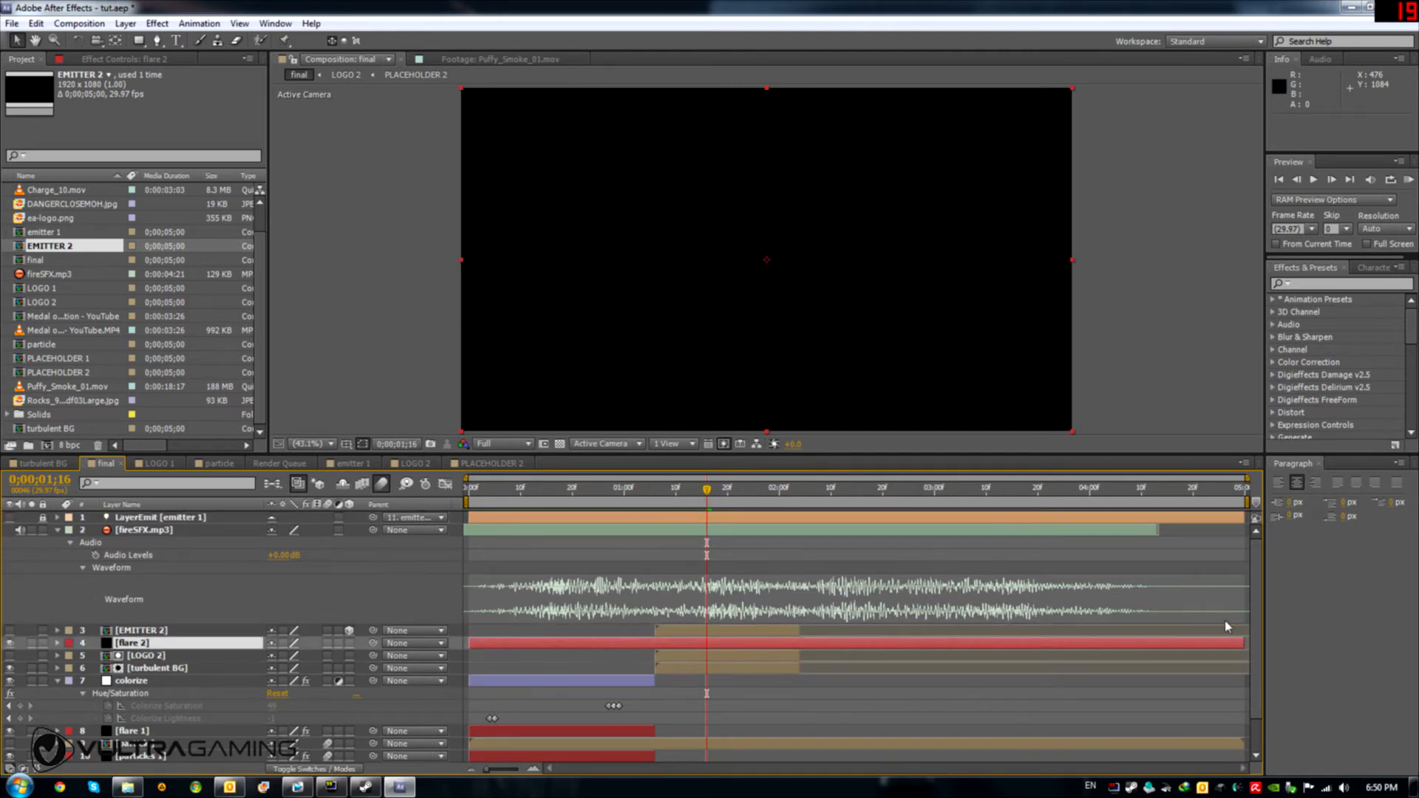
left_click_drag(1244, 643, 799, 643)
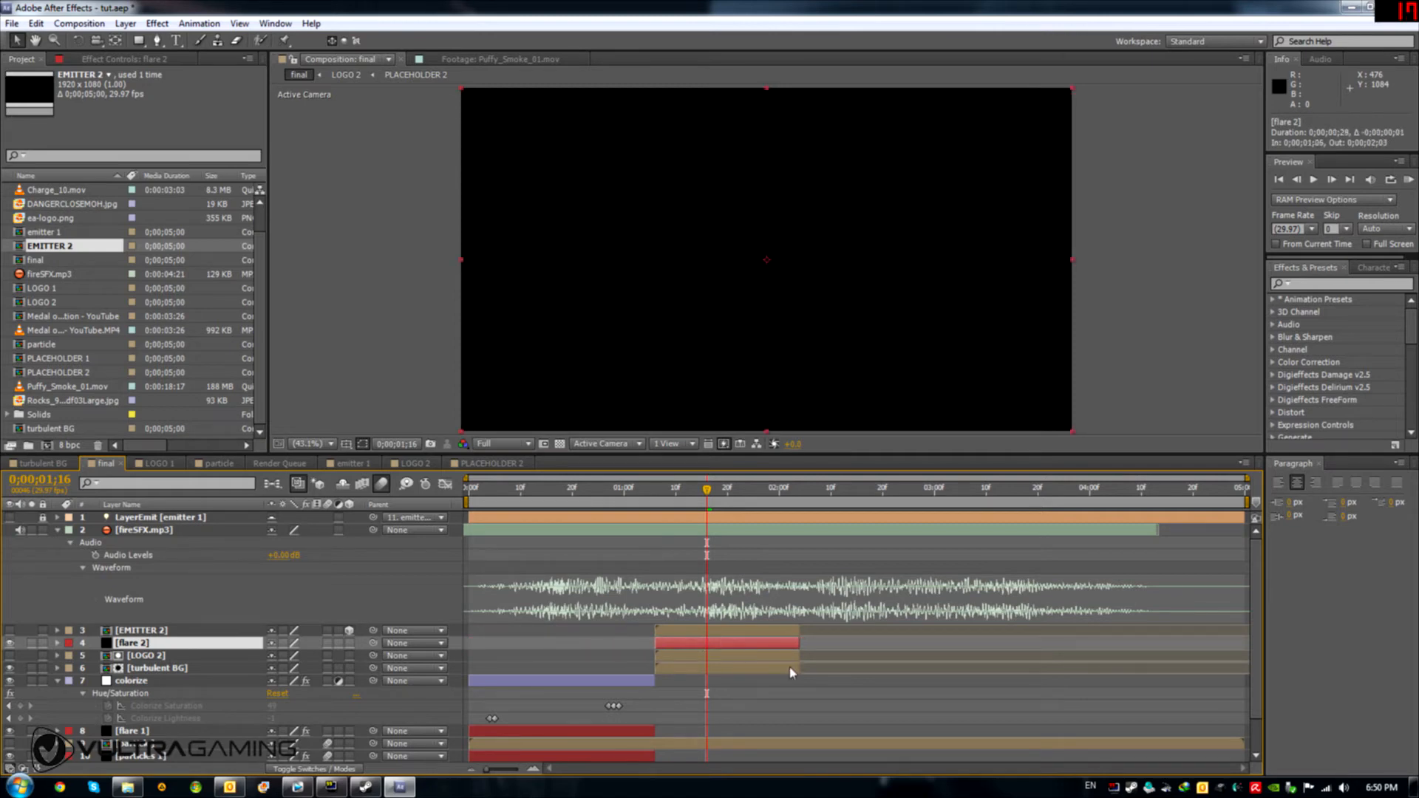
Step: Search the effects for "optical" and apply Optical Flares to the flare 2 layer
left_click(1318, 284)
type("o")
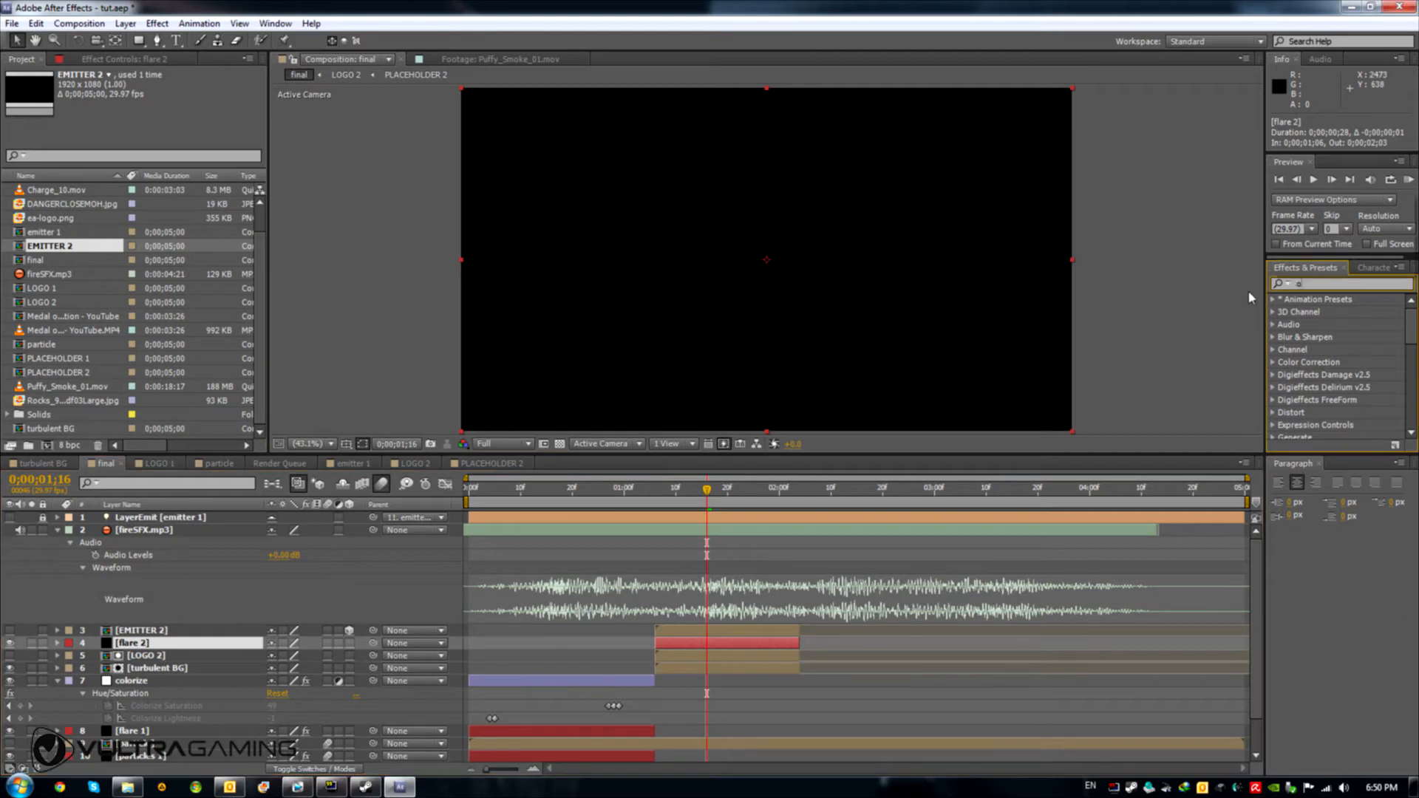
type("ptical")
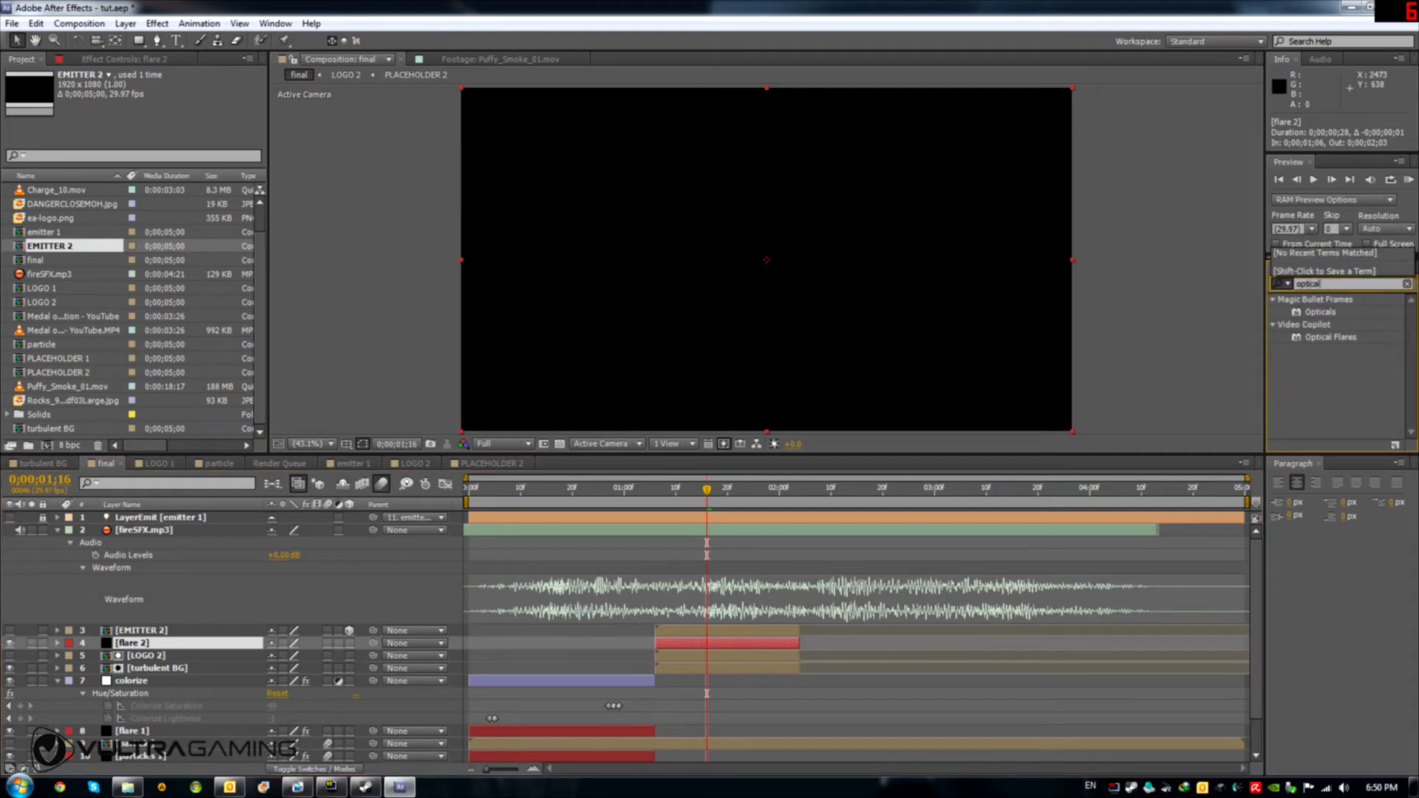
left_click_drag(1330, 337, 130, 643)
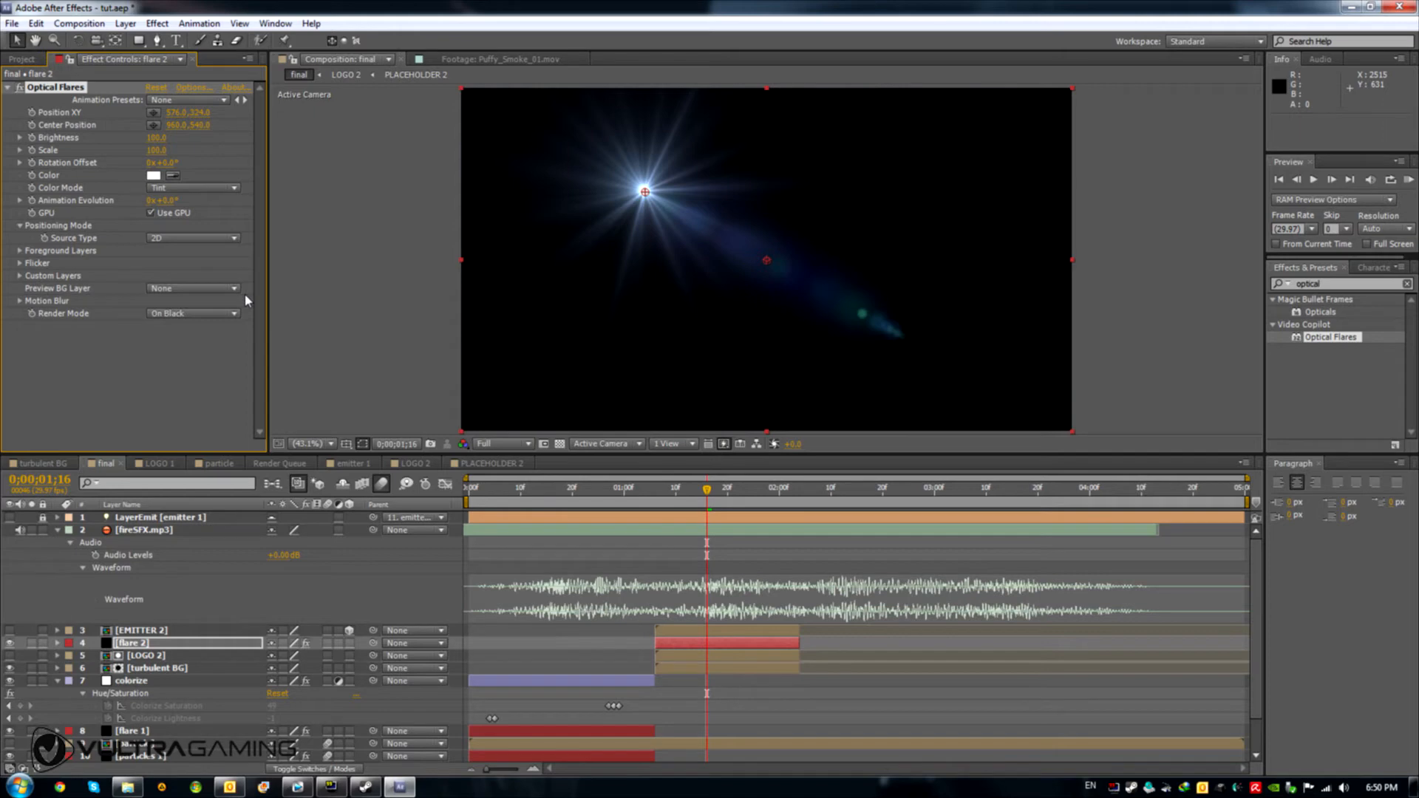
Step: Set the Optical Flares Position XY on flare 2 to 1084, 900
left_click(175, 113)
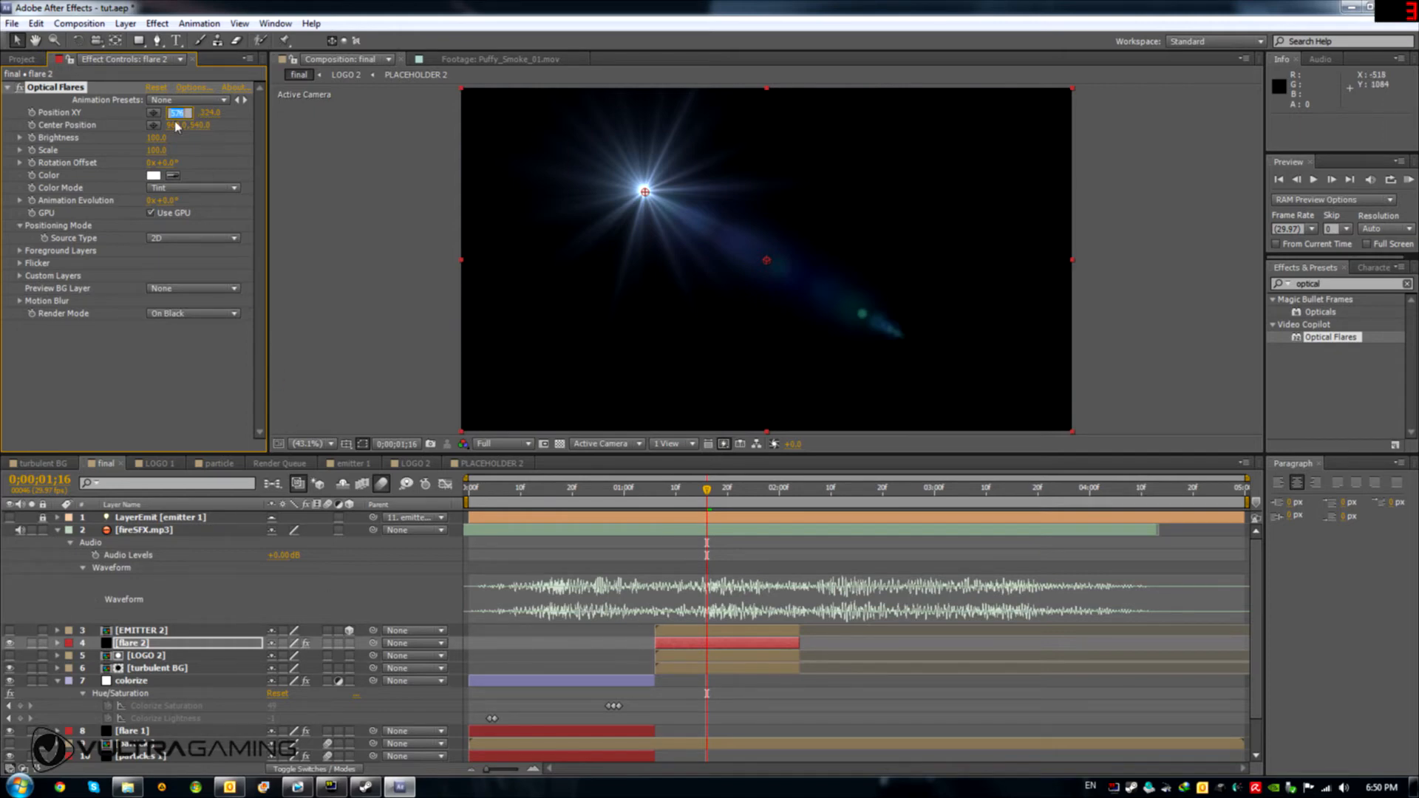
type("1084")
key("Tab")
type("9")
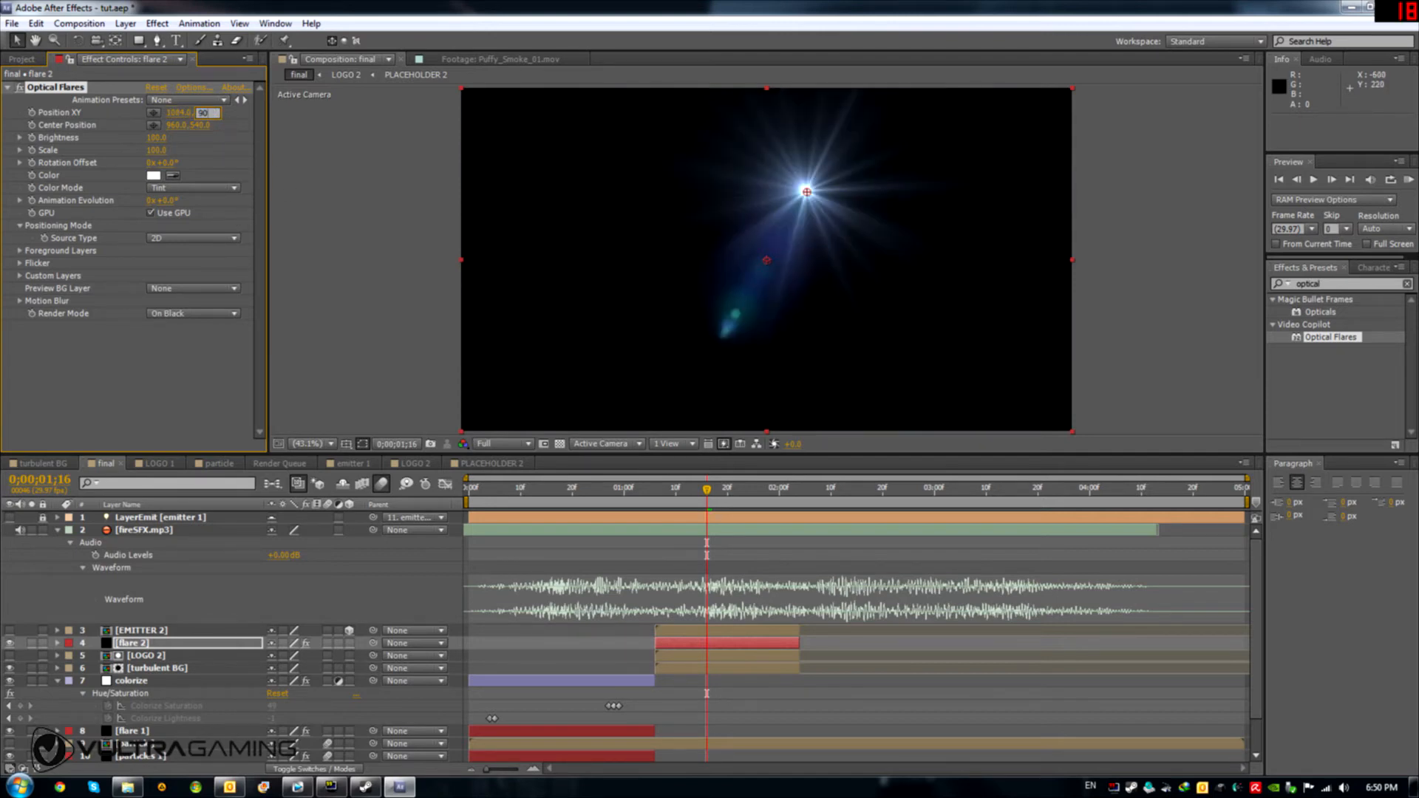
left_click(198, 363)
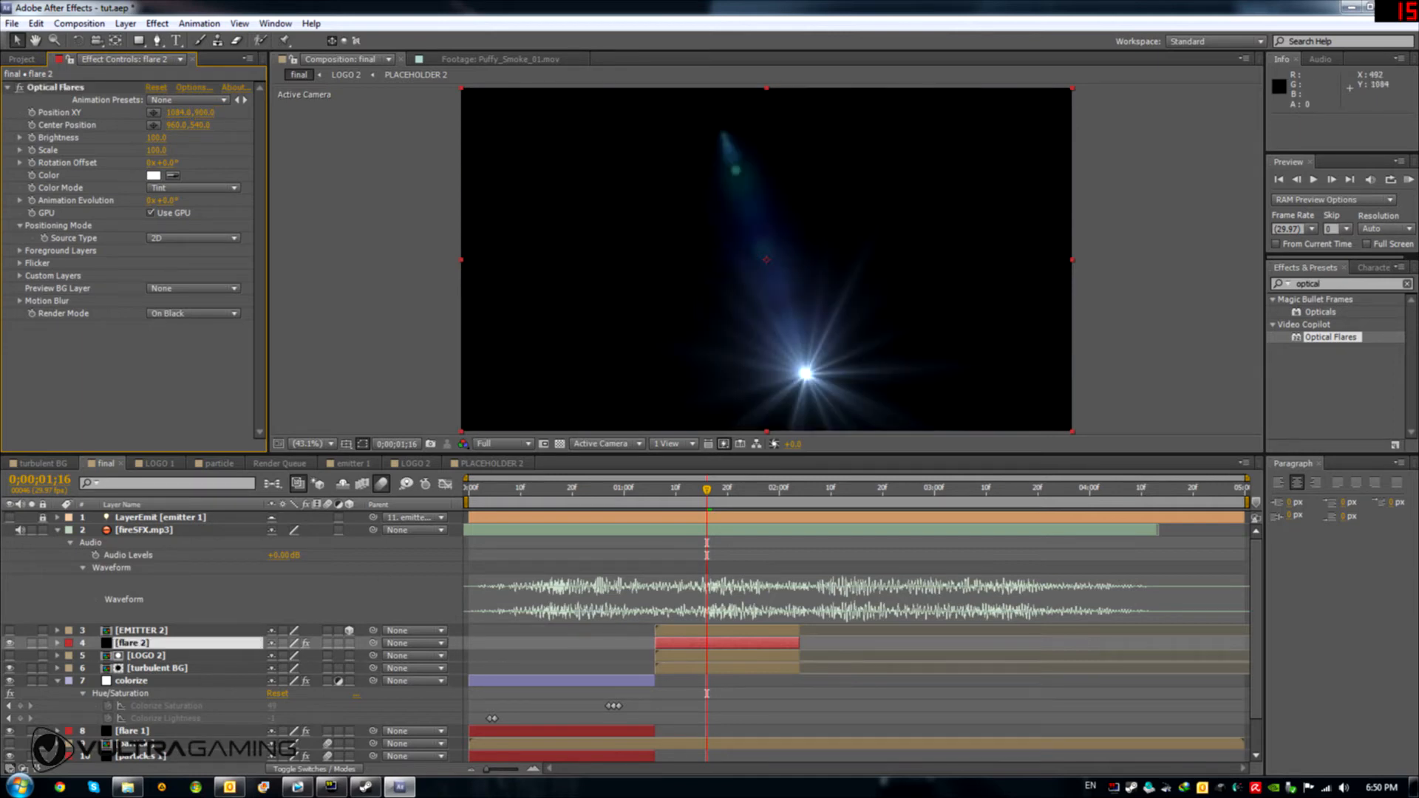
Step: Set flare 2's blending mode to Add and raise the flare to a Y position of about 830, onto the logo's lower edge
key("F4")
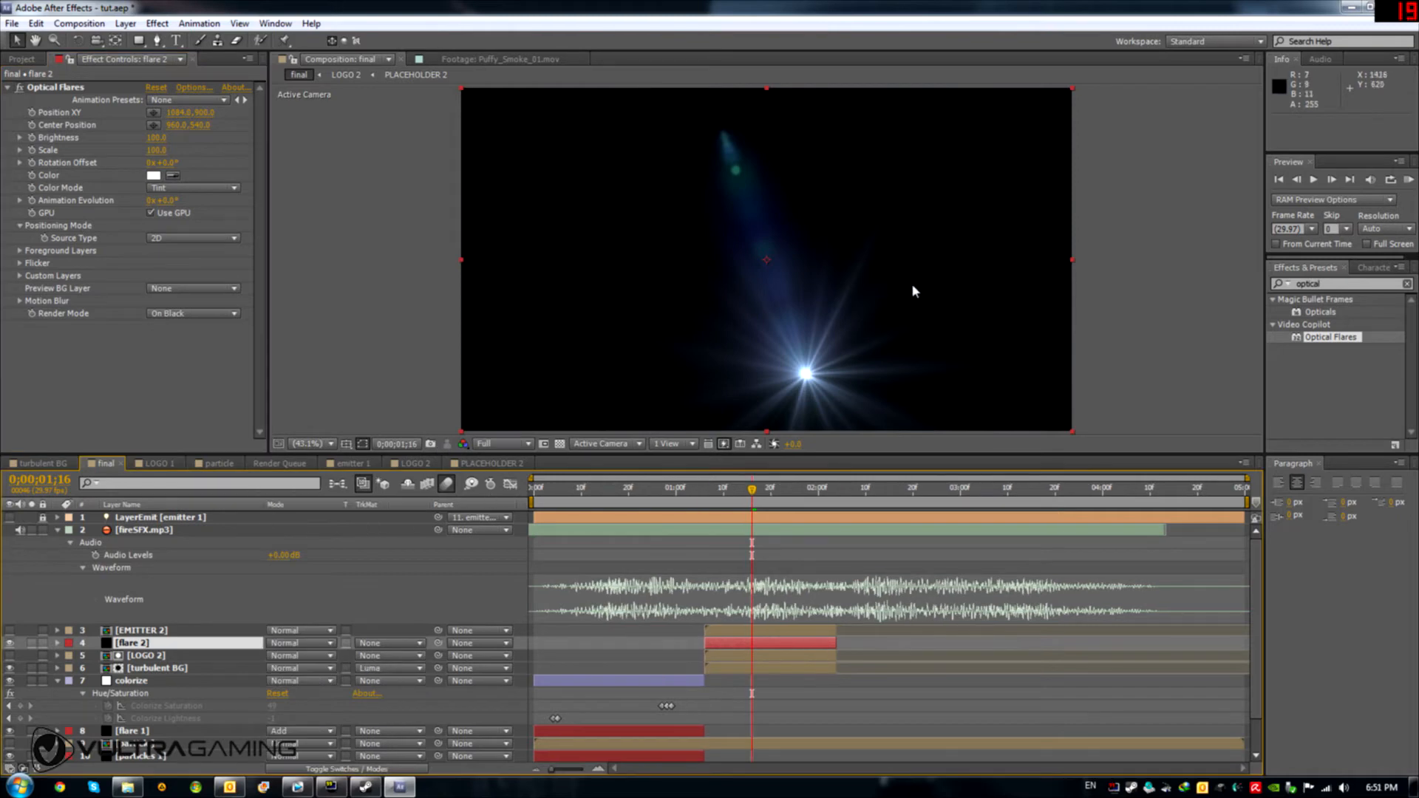
left_click(308, 649)
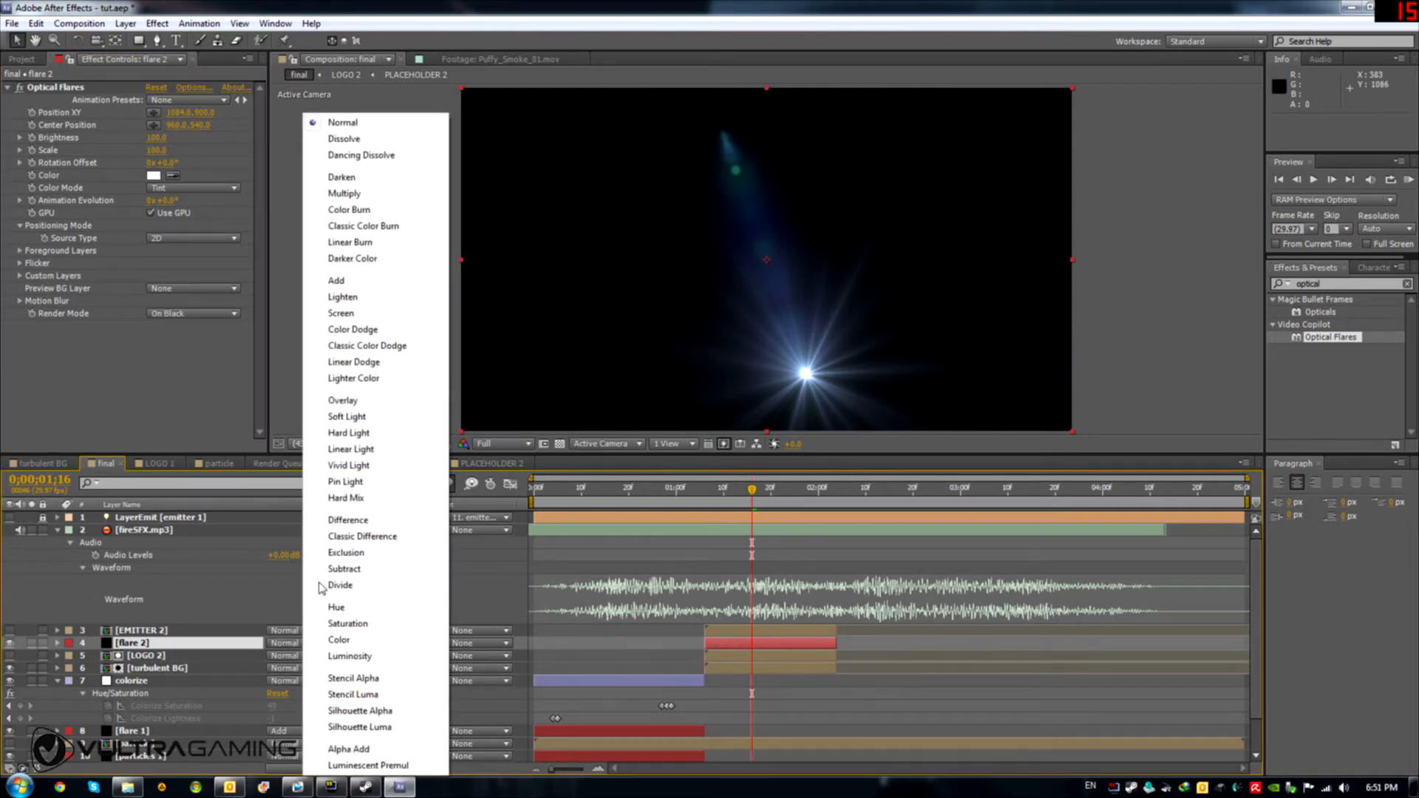
left_click(340, 283)
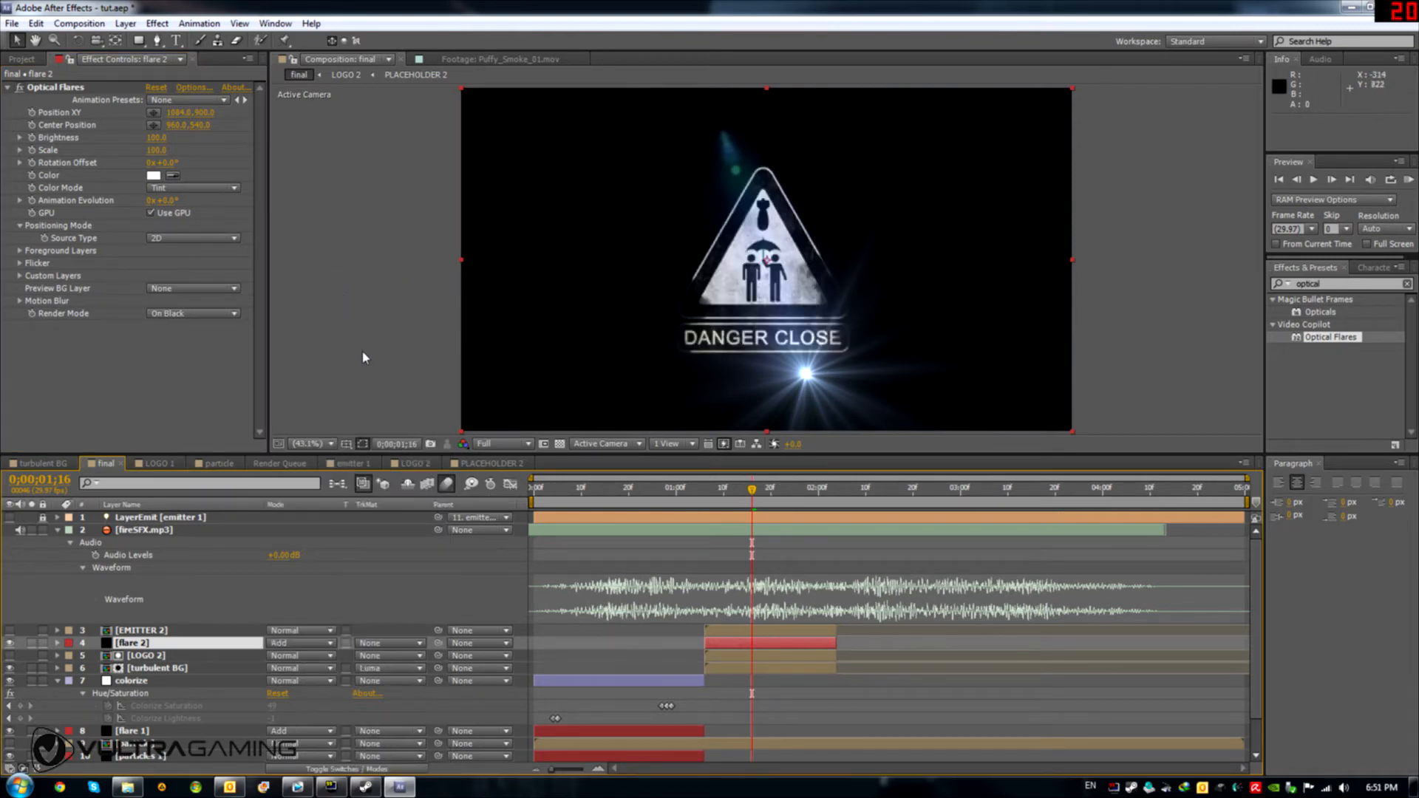
left_click_drag(201, 113, 155, 113)
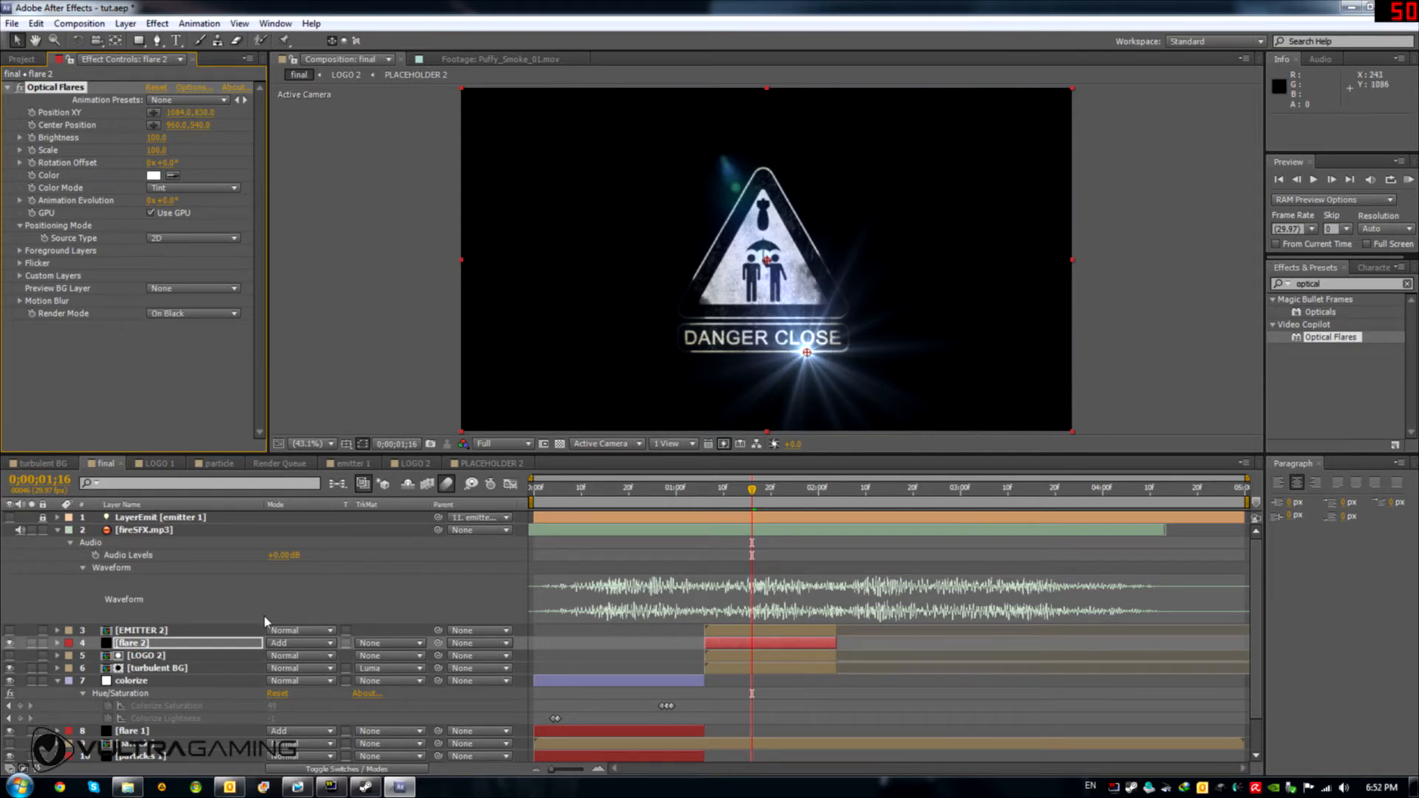
Step: Keyframe flare 2's Optical Flares Brightness at 0 on 0;00;01;06 and raise it above 200 one frame after that
left_click_drag(737, 490, 704, 491)
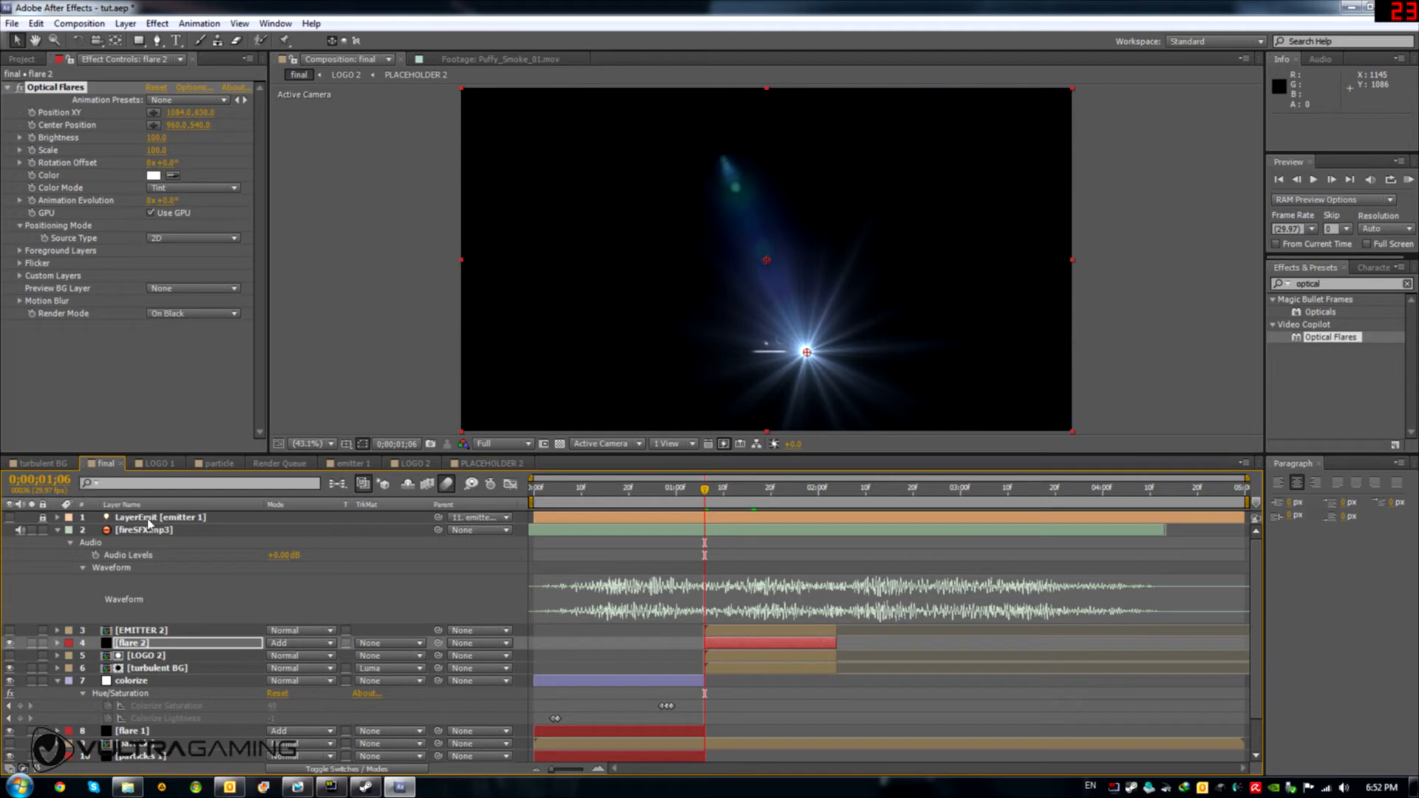
left_click(37, 140)
left_click_drag(156, 137, 80, 138)
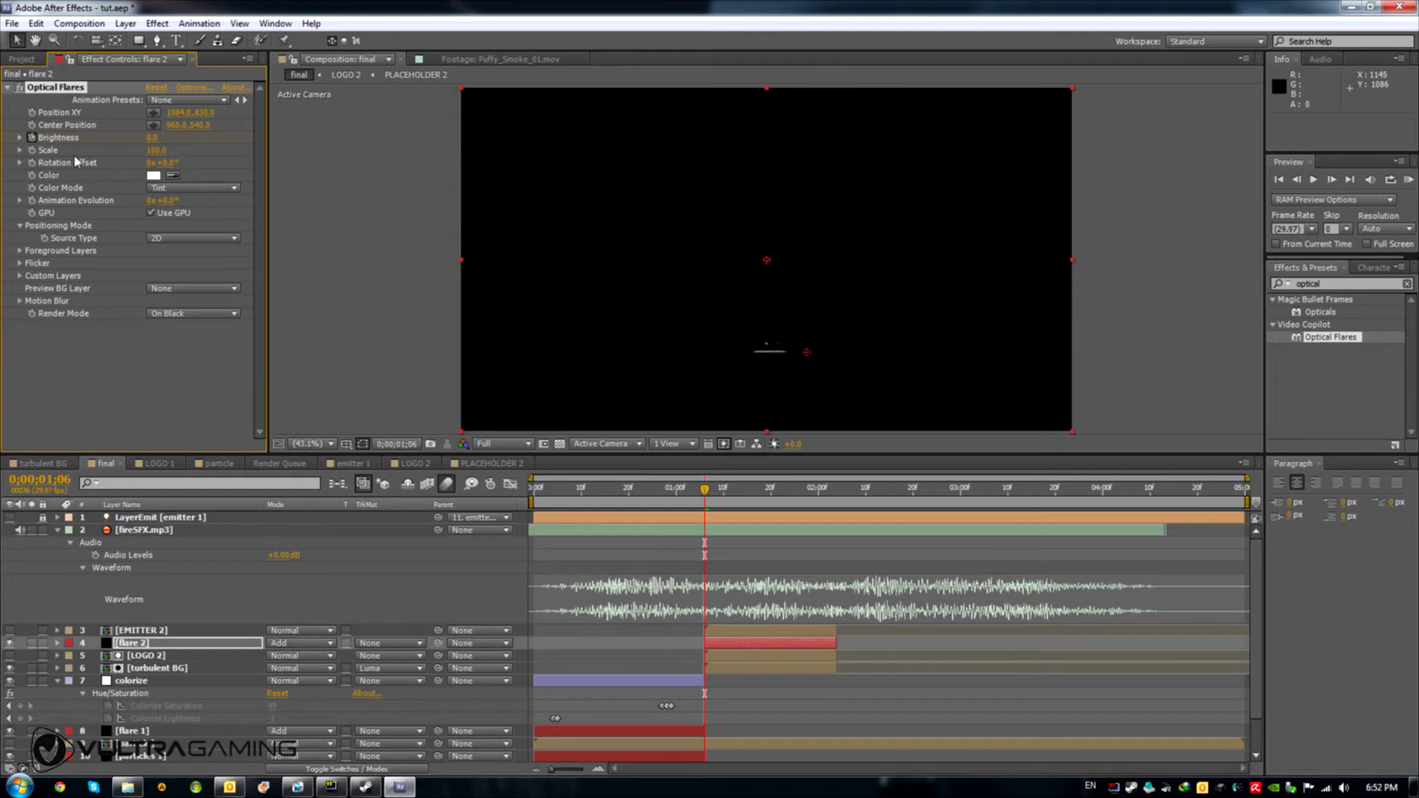
key("Page_Down")
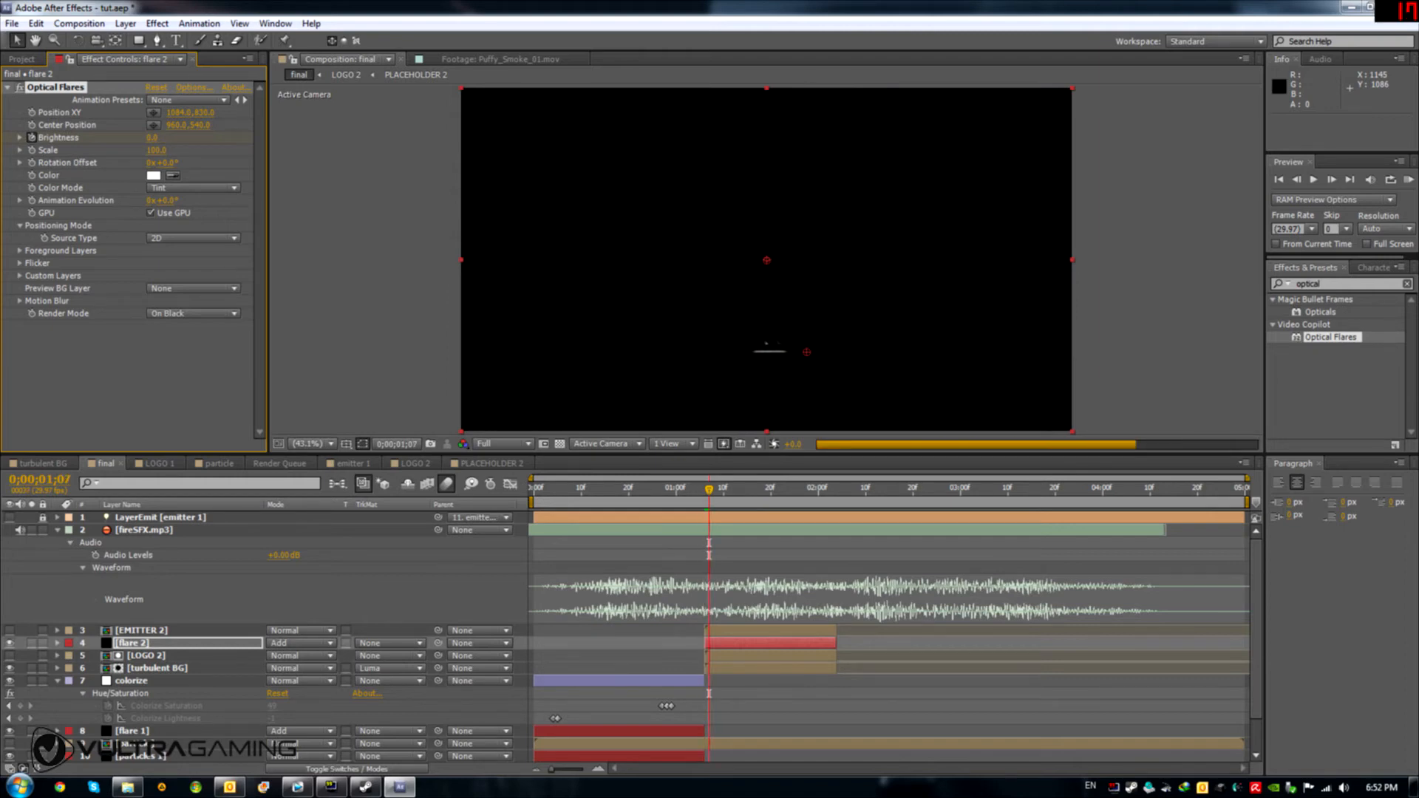
left_click(152, 137)
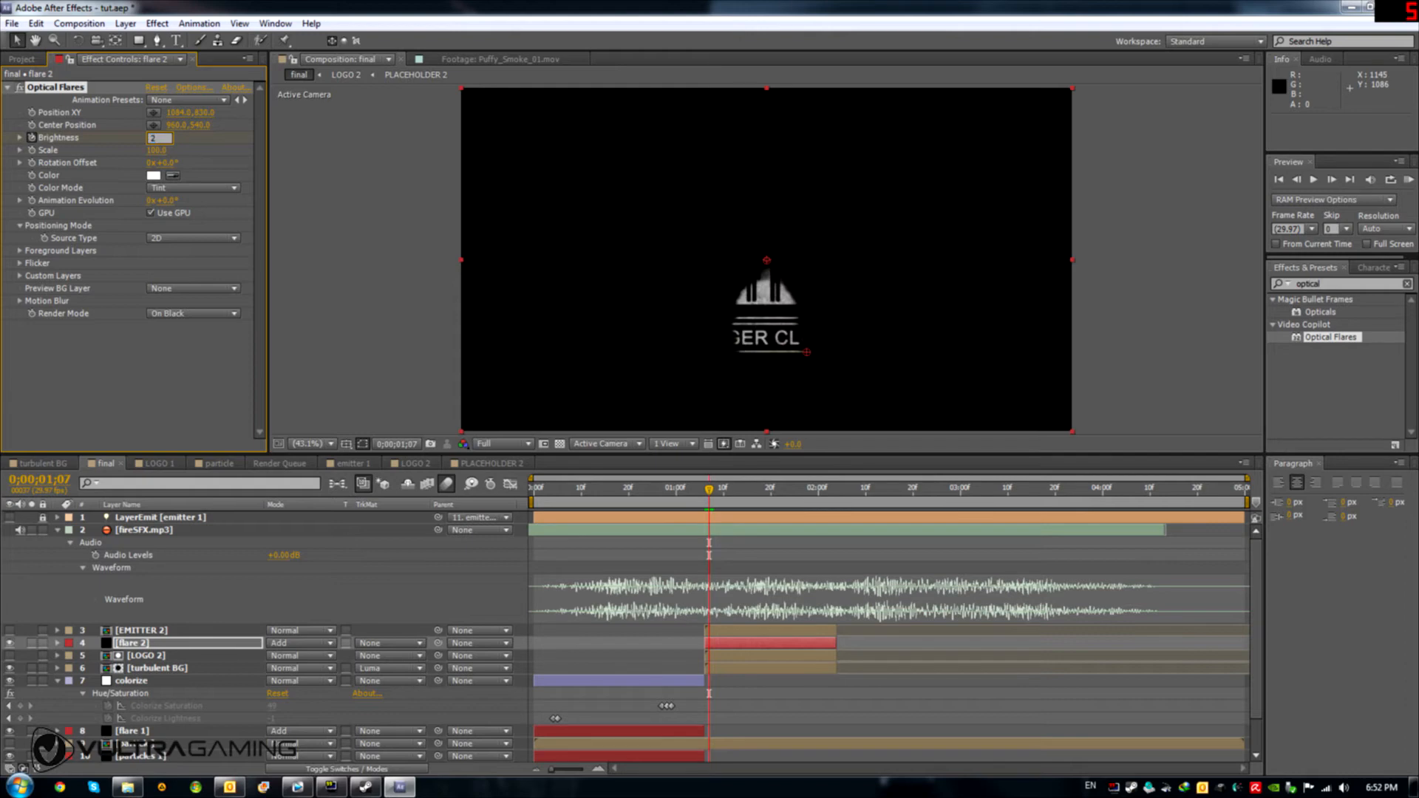
key("Return")
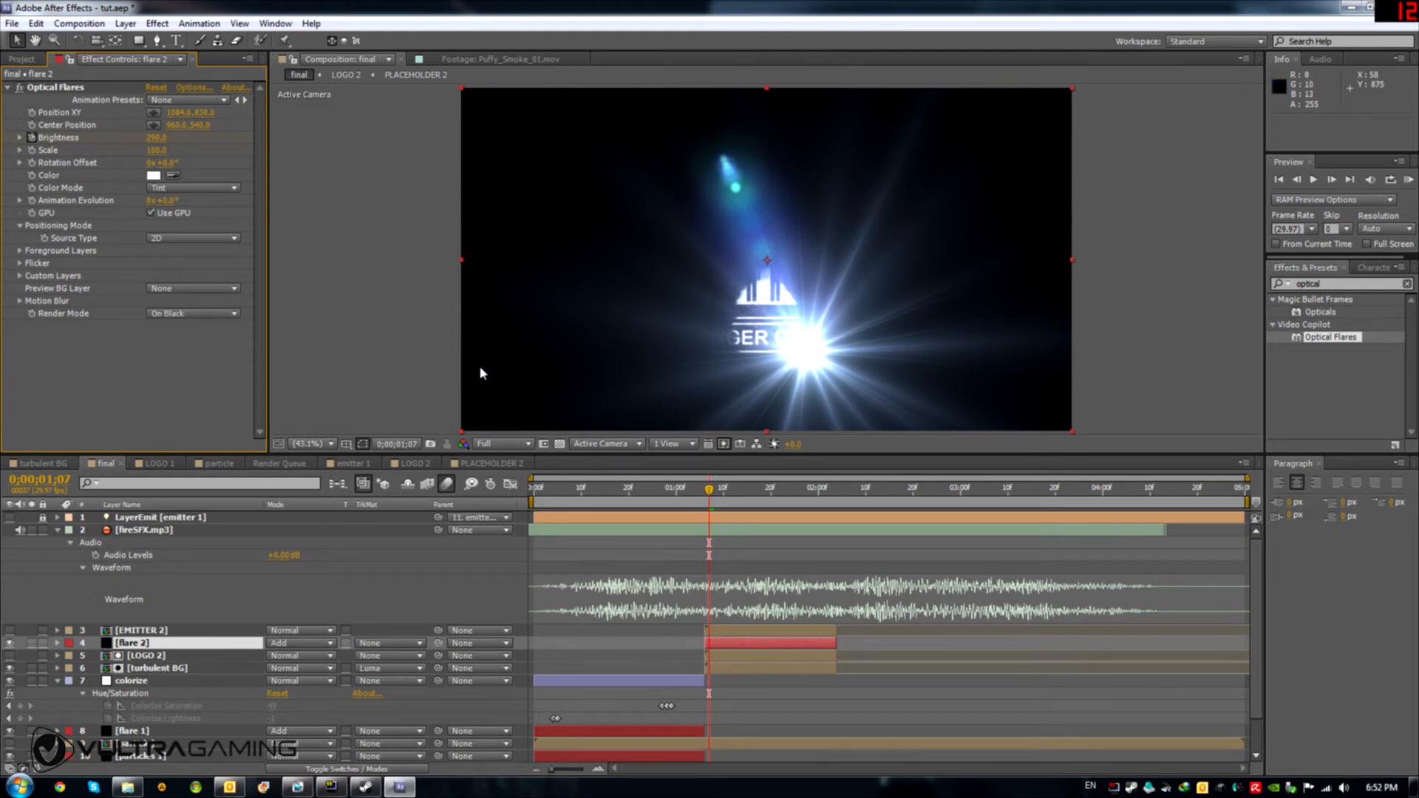
Step: Fade flare 2's Brightness down with keyframes of 140 at 0;00;01;09 and 90 at 0;00;01;10
key("Page_Down")
key("Page_Down")
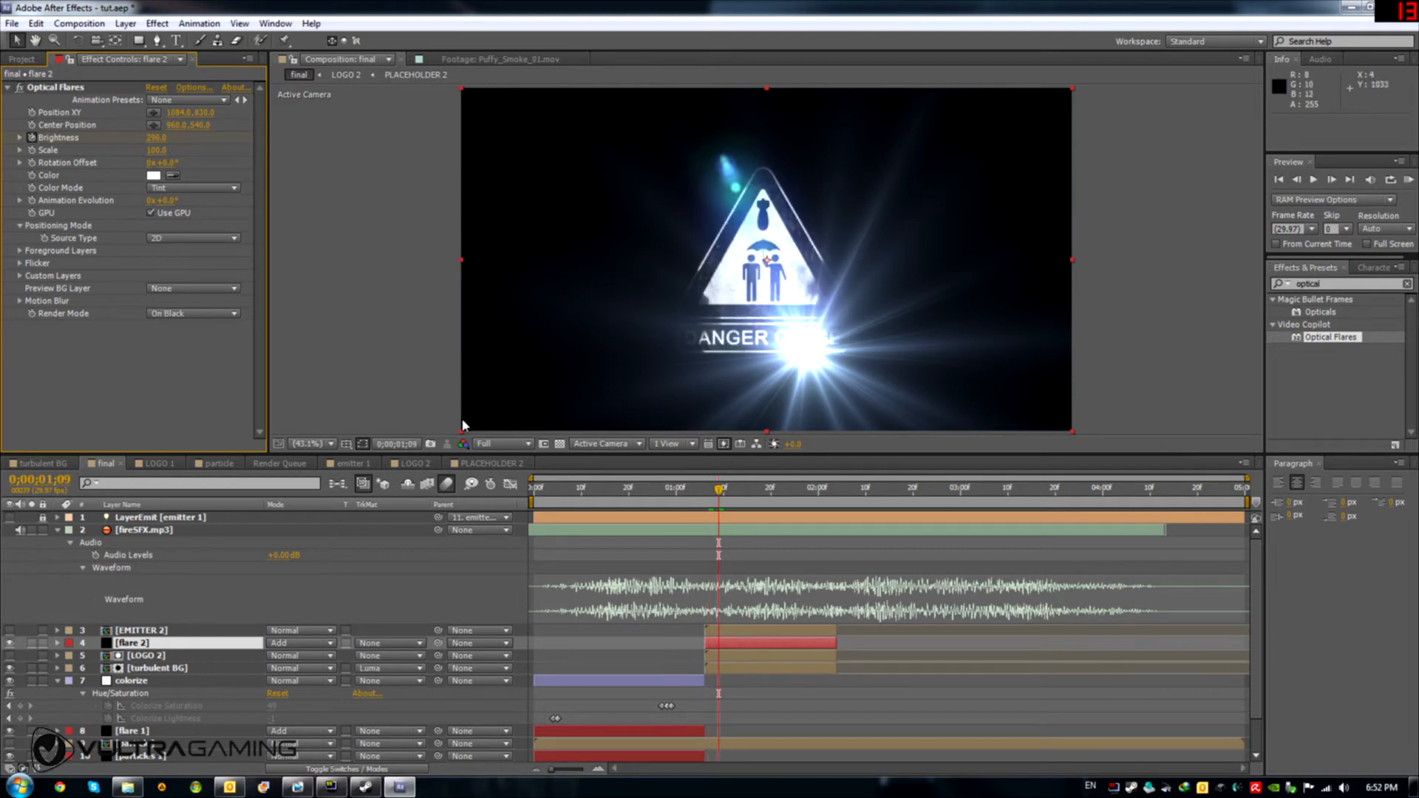
left_click(156, 137)
type("140")
key("Return")
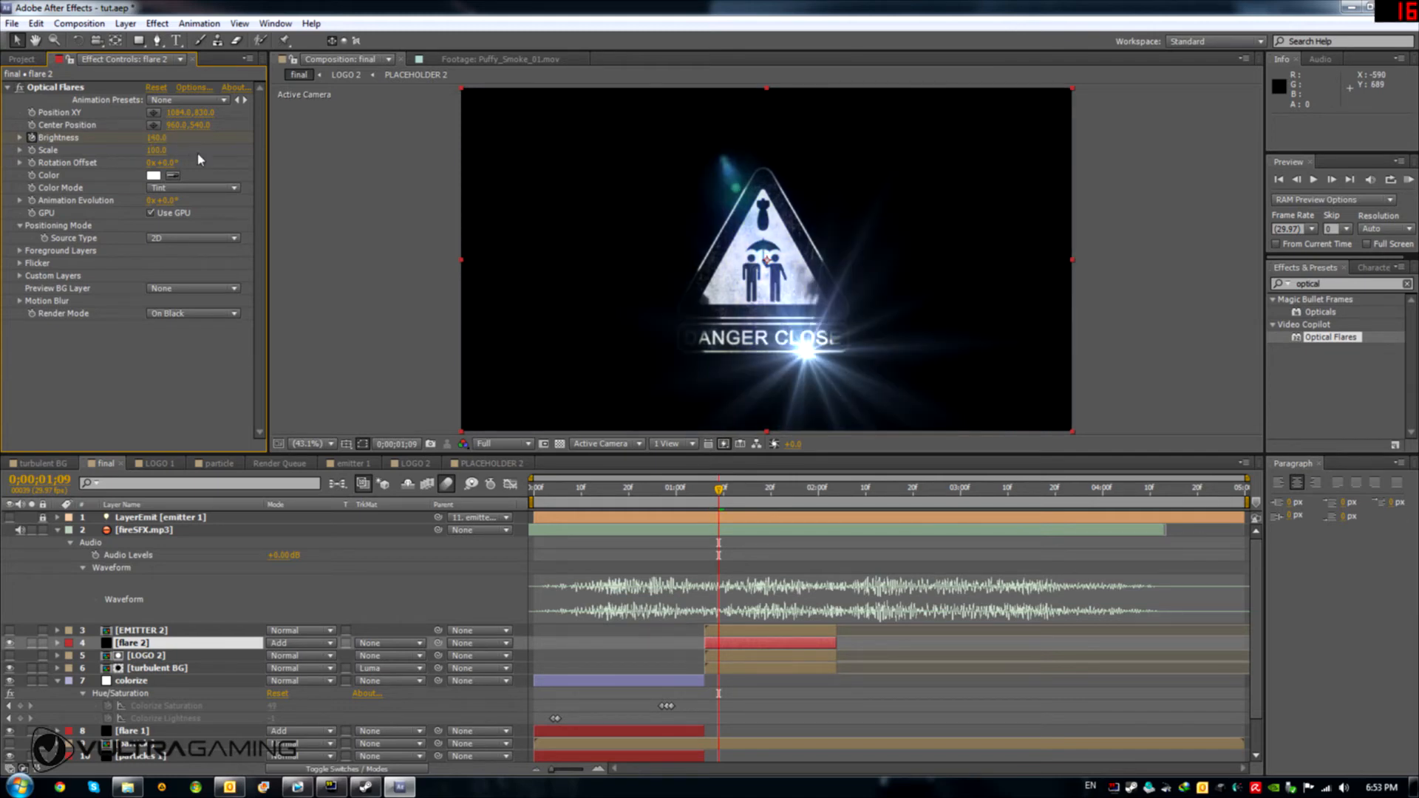
key("Page_Down")
left_click(157, 137)
type("90")
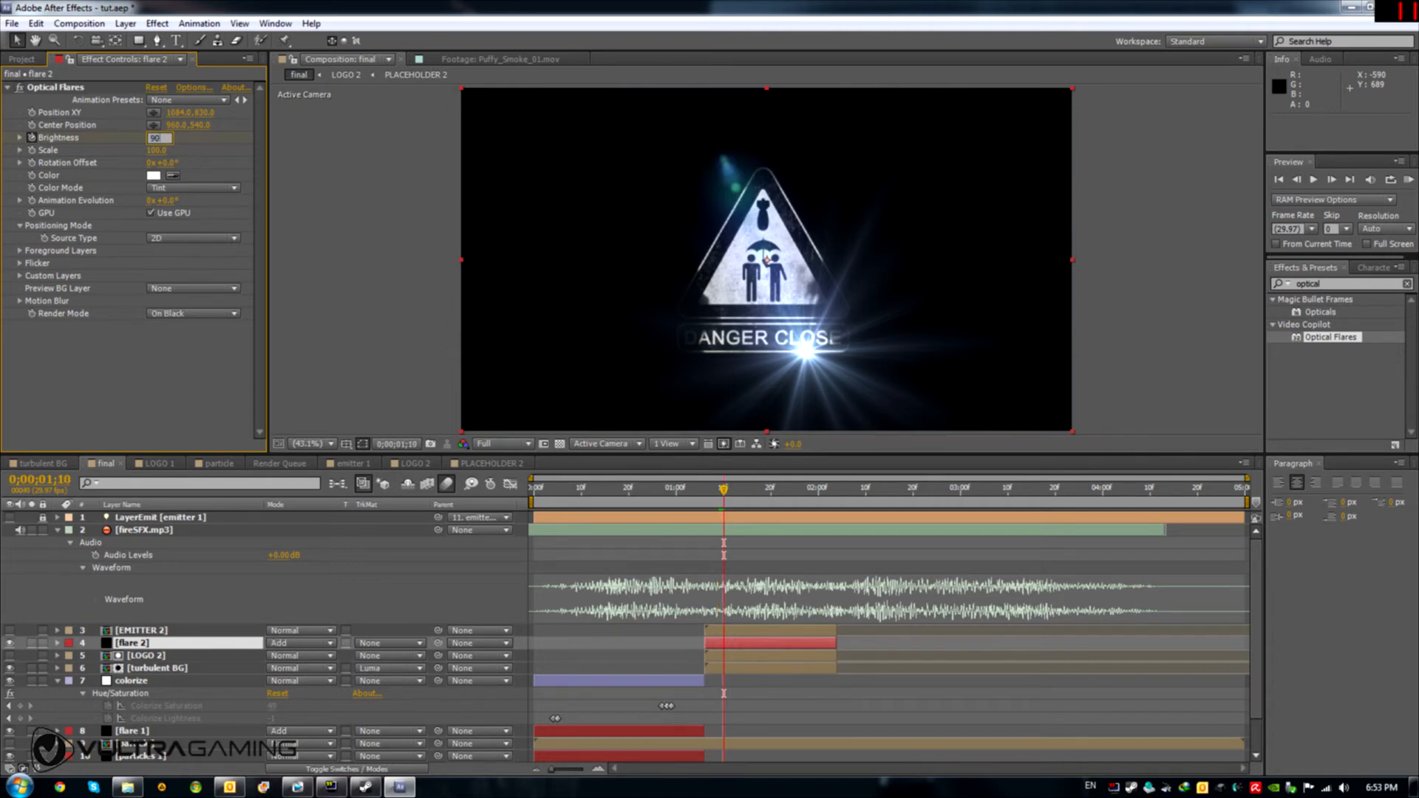
key("Return")
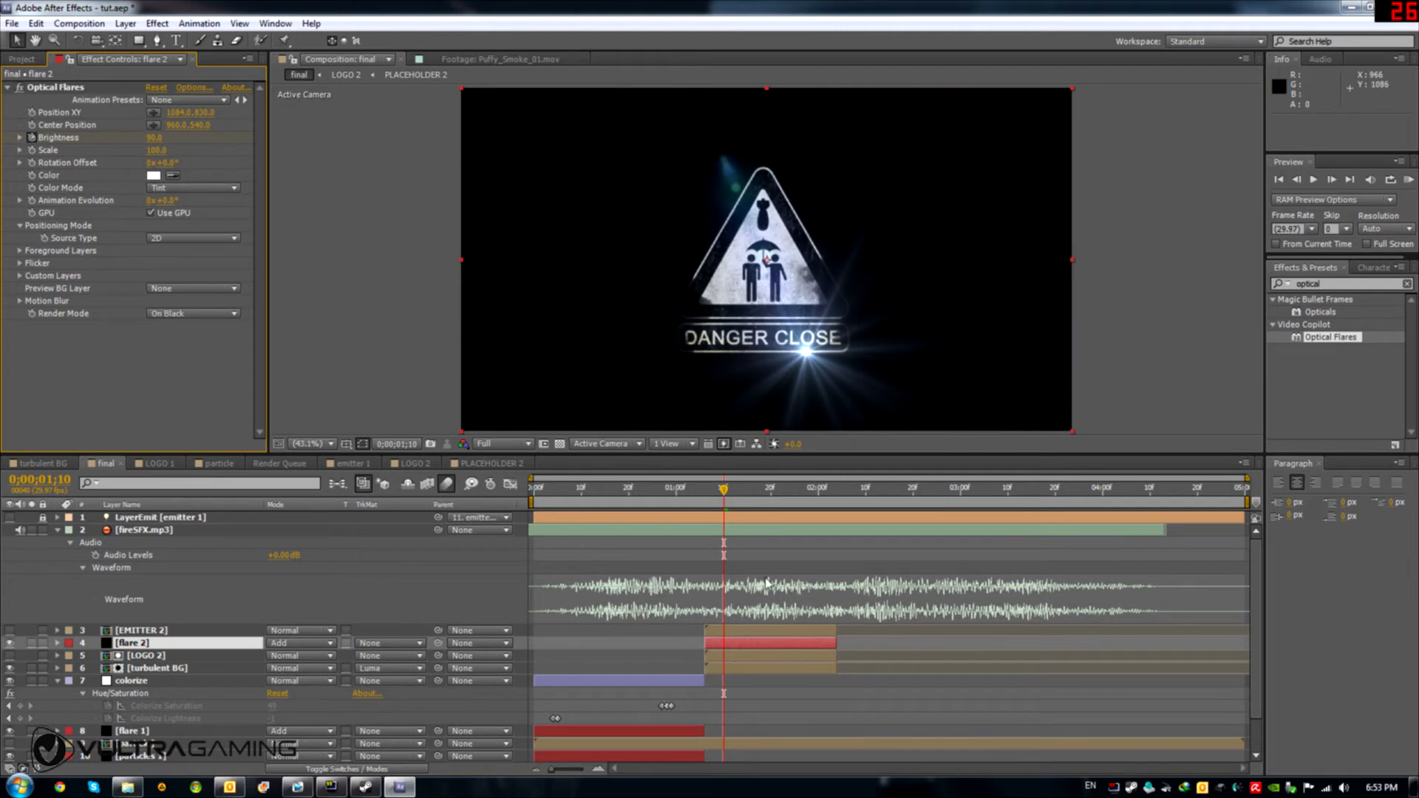
Step: Hold flare 2's Brightness with a keyframe at 0;00;02;02 and raise it to about 1020 at the layer's end
left_click_drag(783, 493, 828, 502)
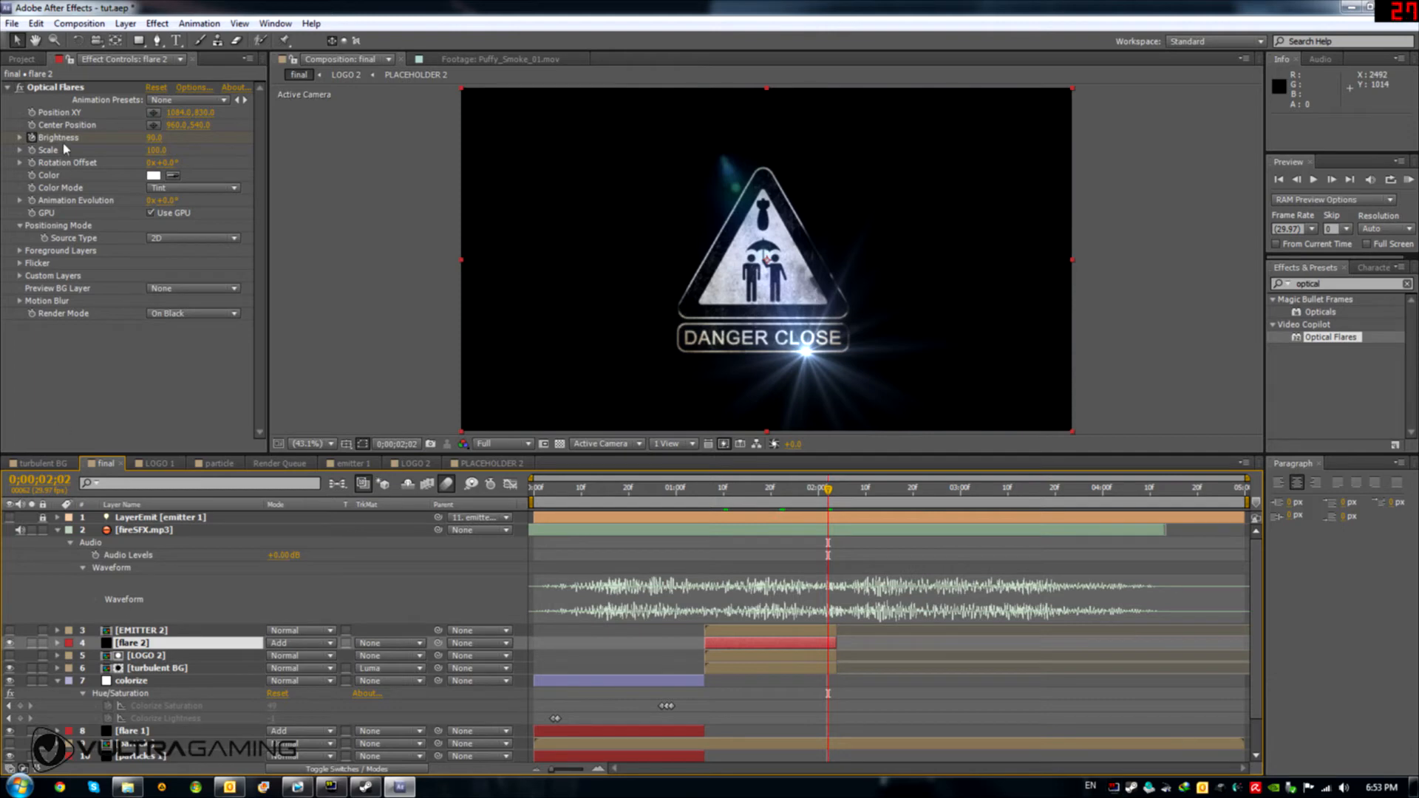
right_click(35, 140)
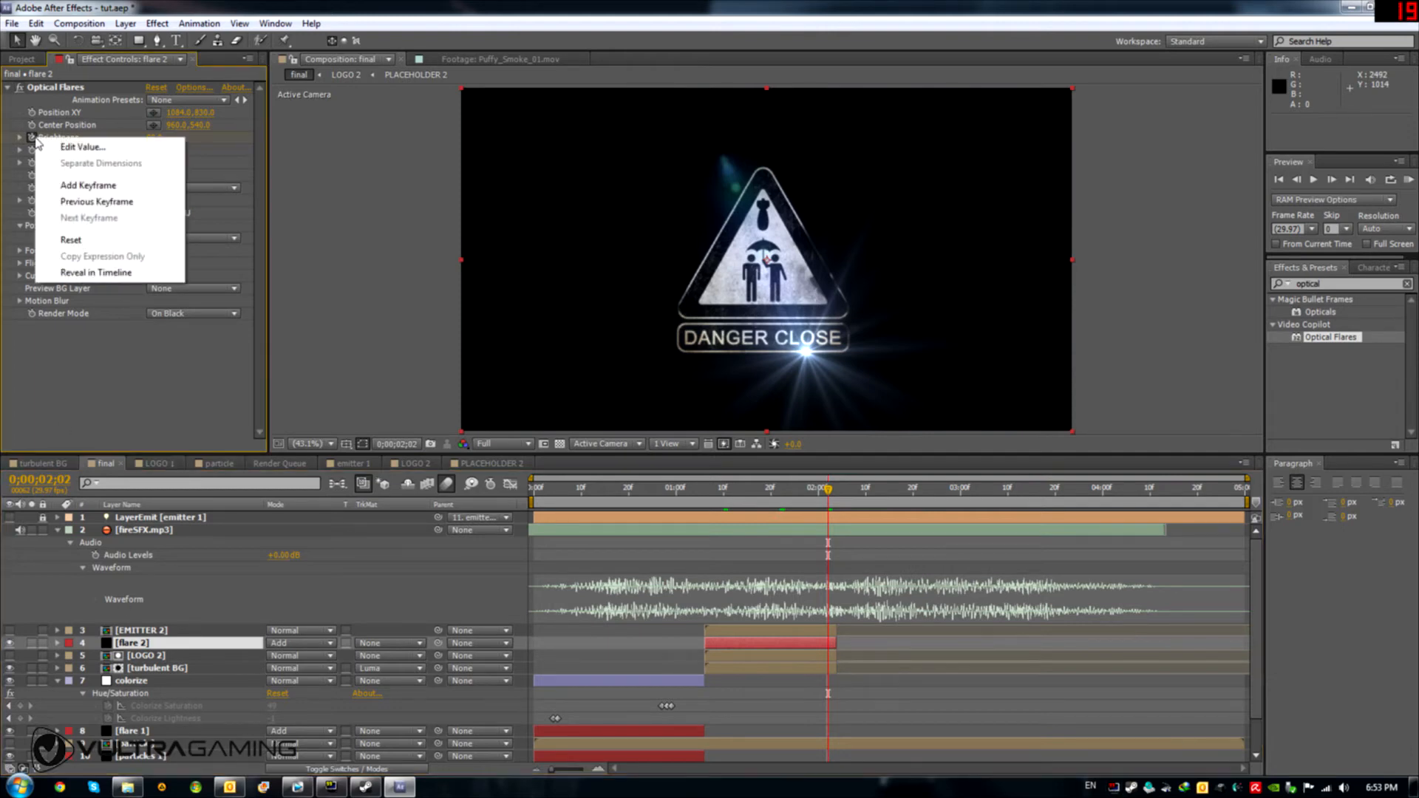
left_click(109, 187)
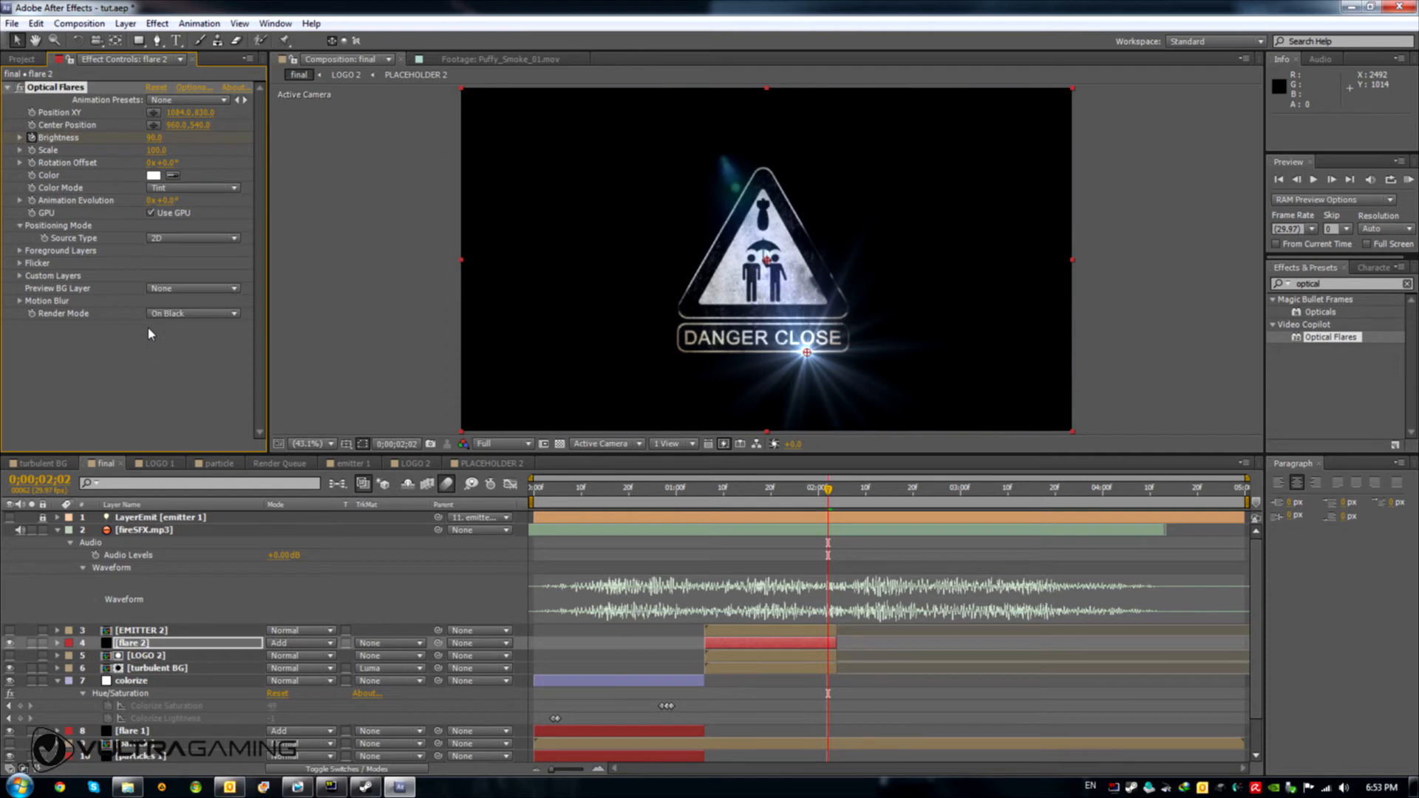
key("Page_Down")
key("Page_Down")
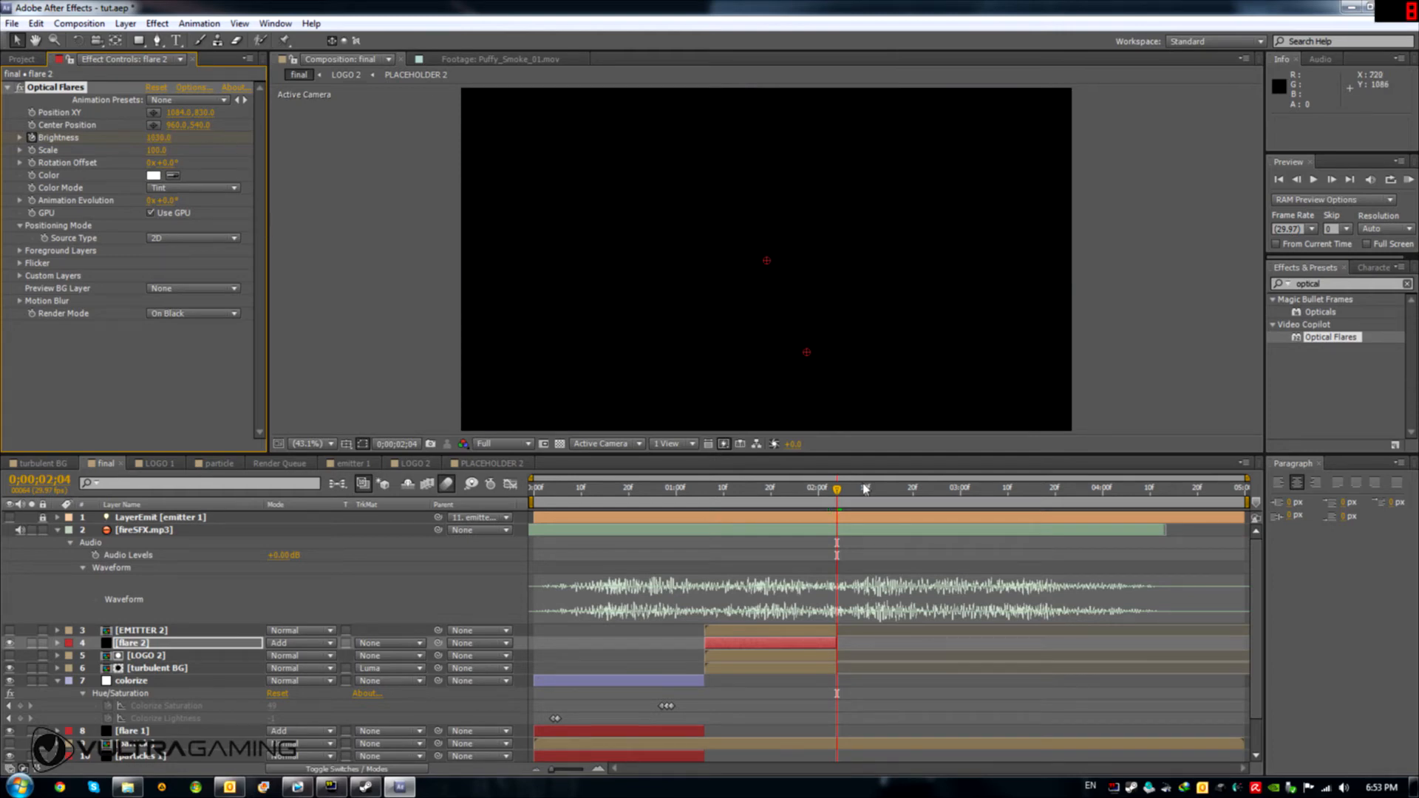
left_click_drag(836, 492, 861, 541)
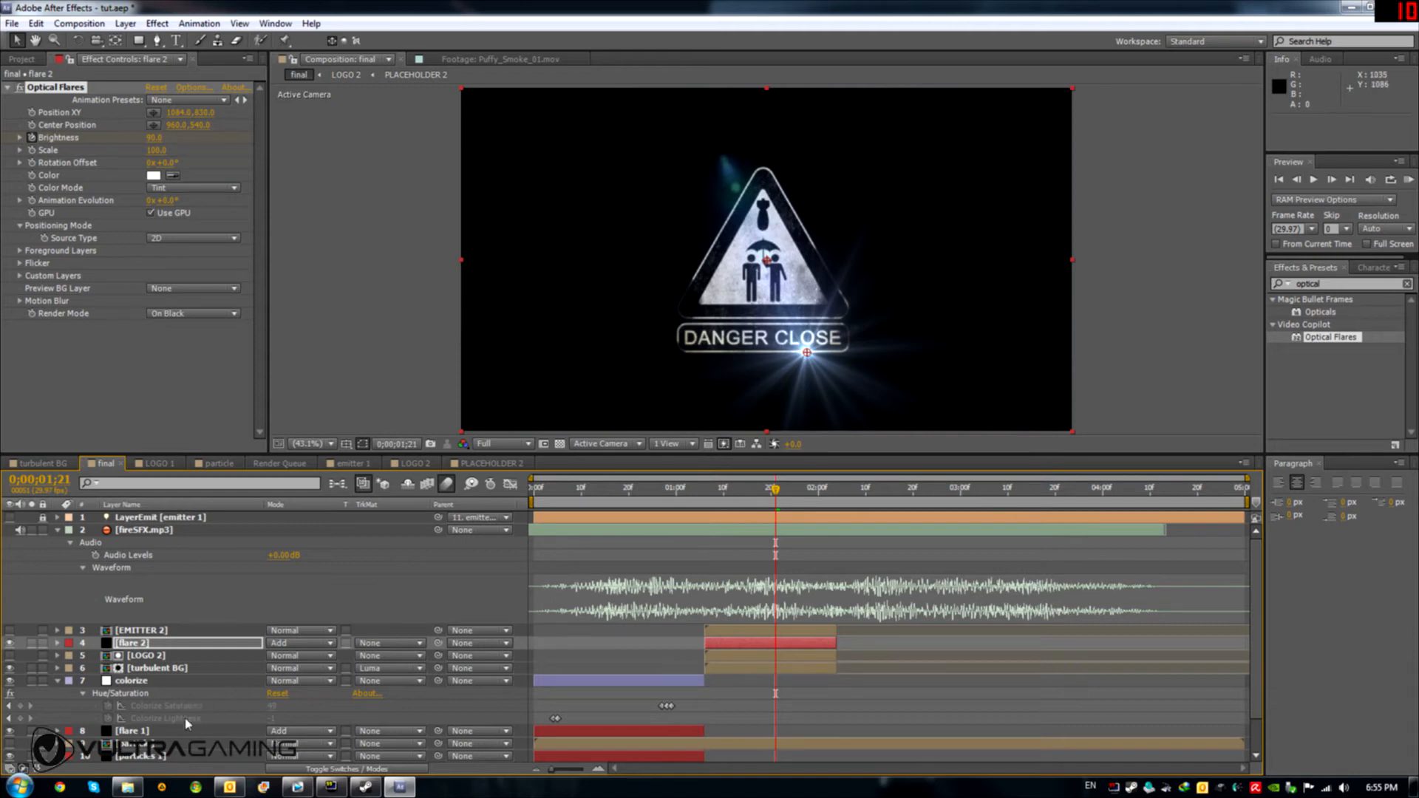
Step: Duplicate the particles 1 layer, place the copy directly above EMITTER 2 and rename it particles 2
left_click(146, 758)
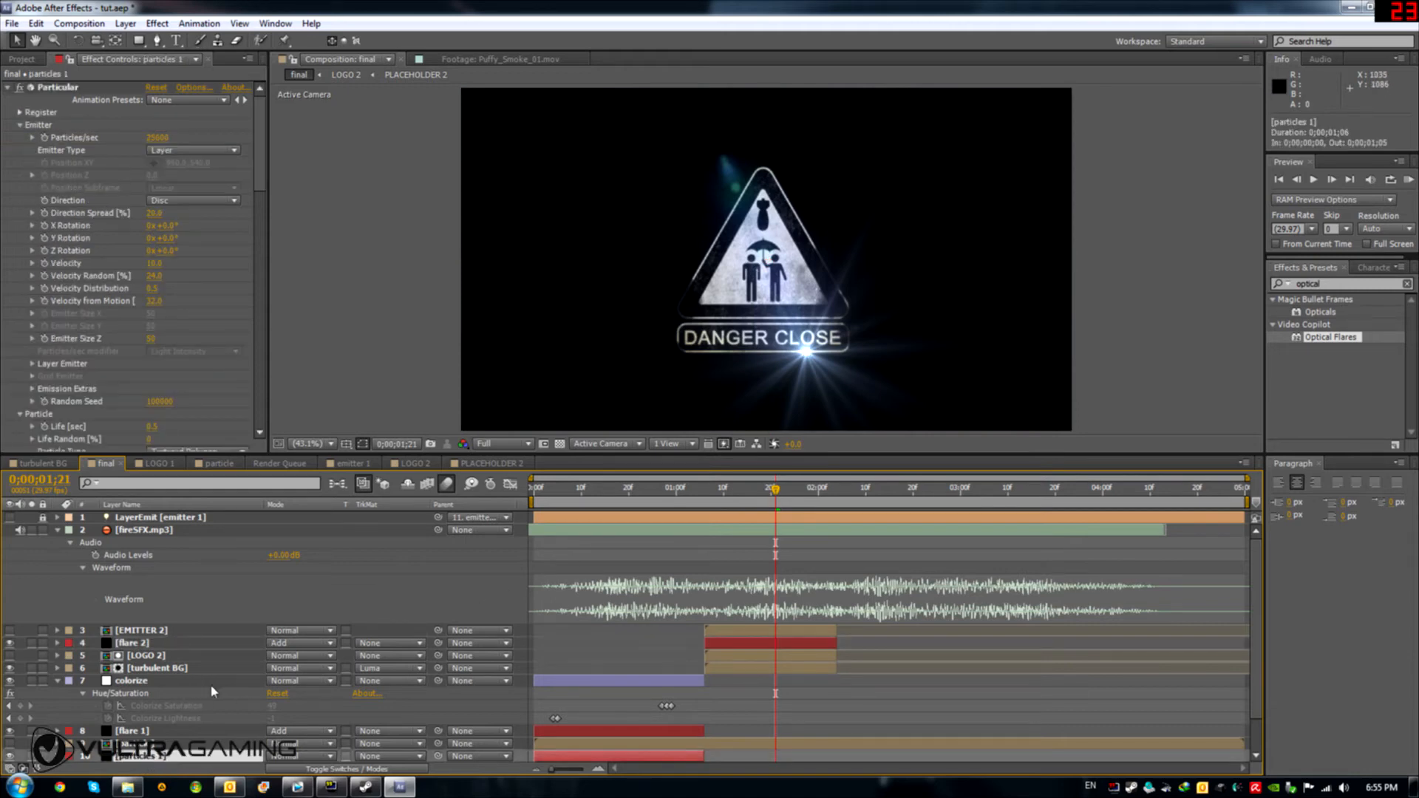
key("ctrl+d")
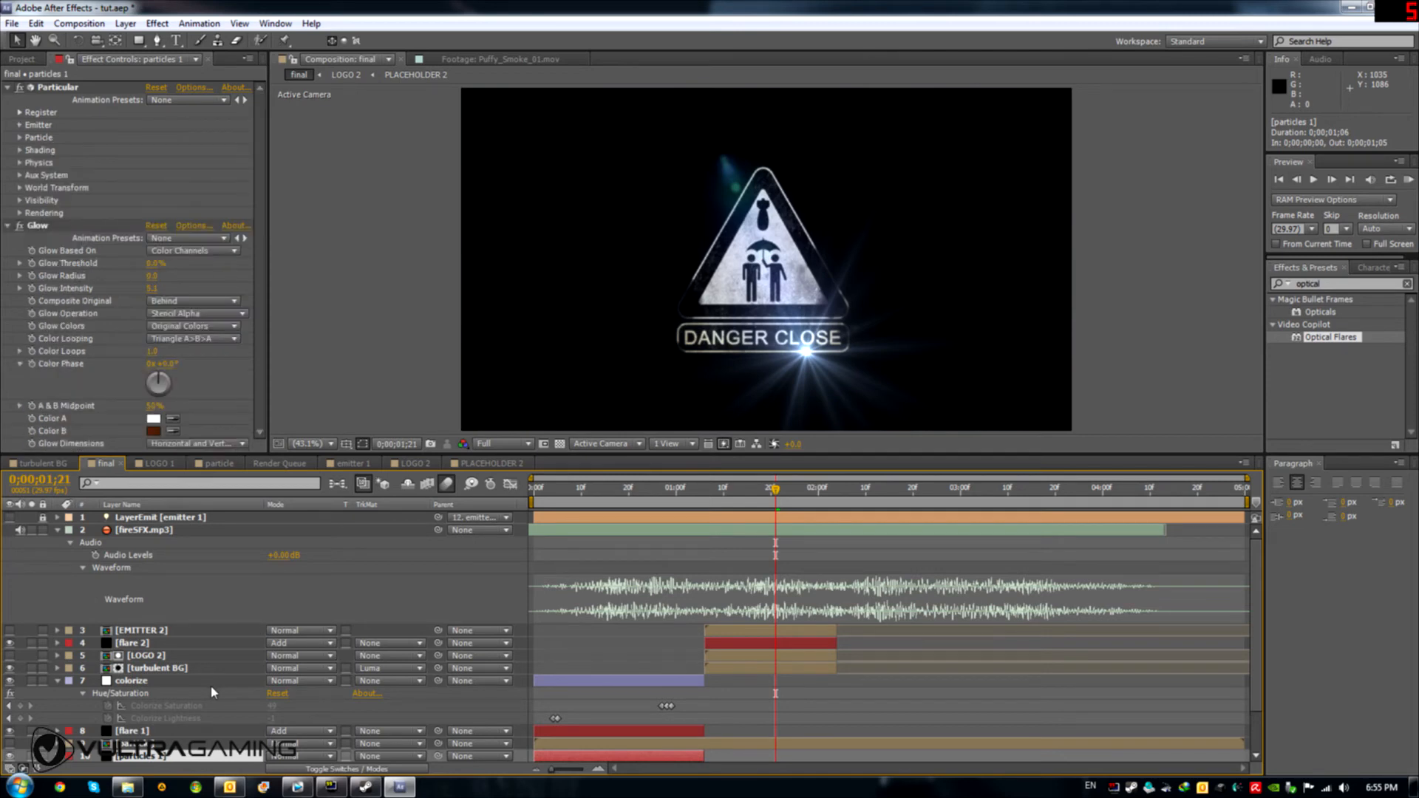
scroll(212, 692, "down", 2)
left_click_drag(154, 711, 150, 583)
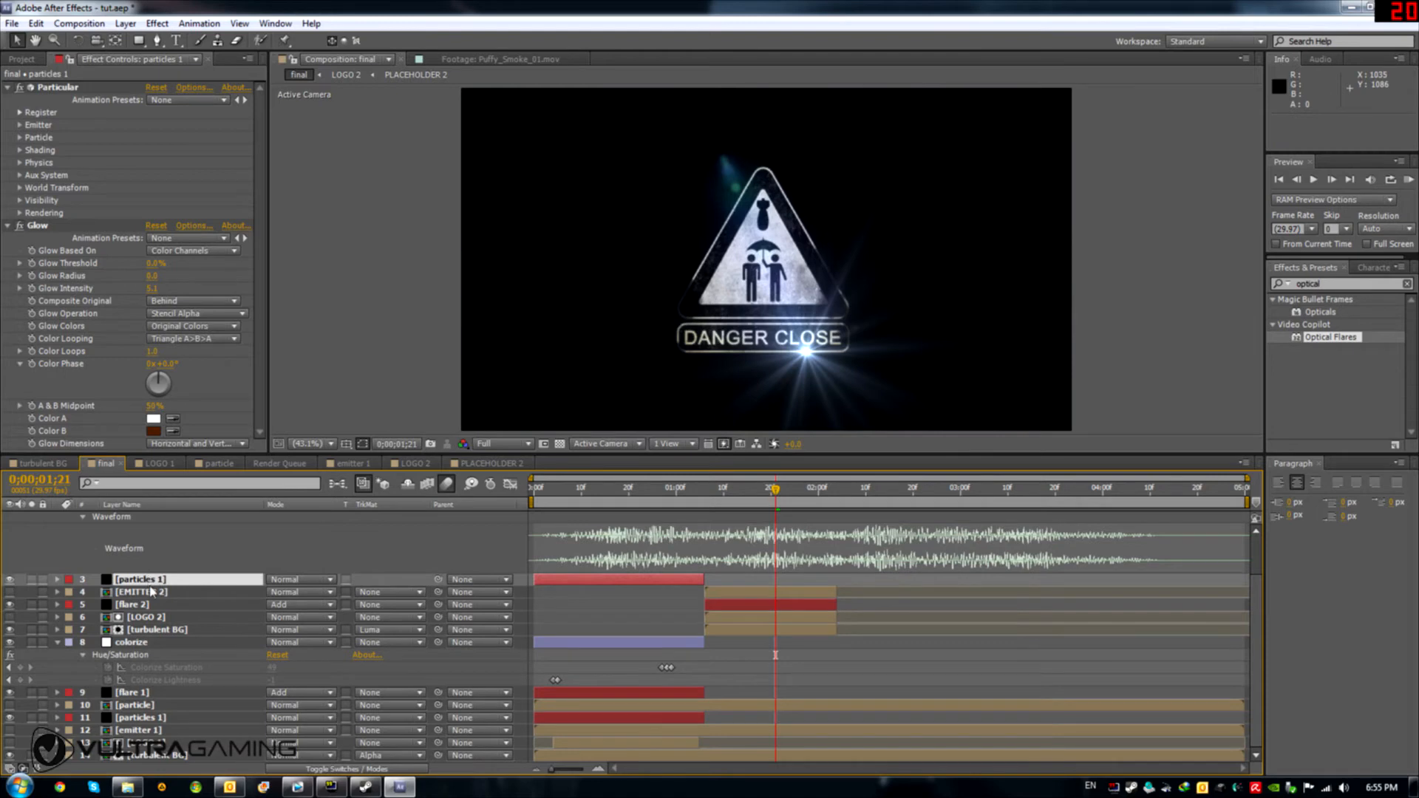
right_click(148, 586)
left_click(188, 571)
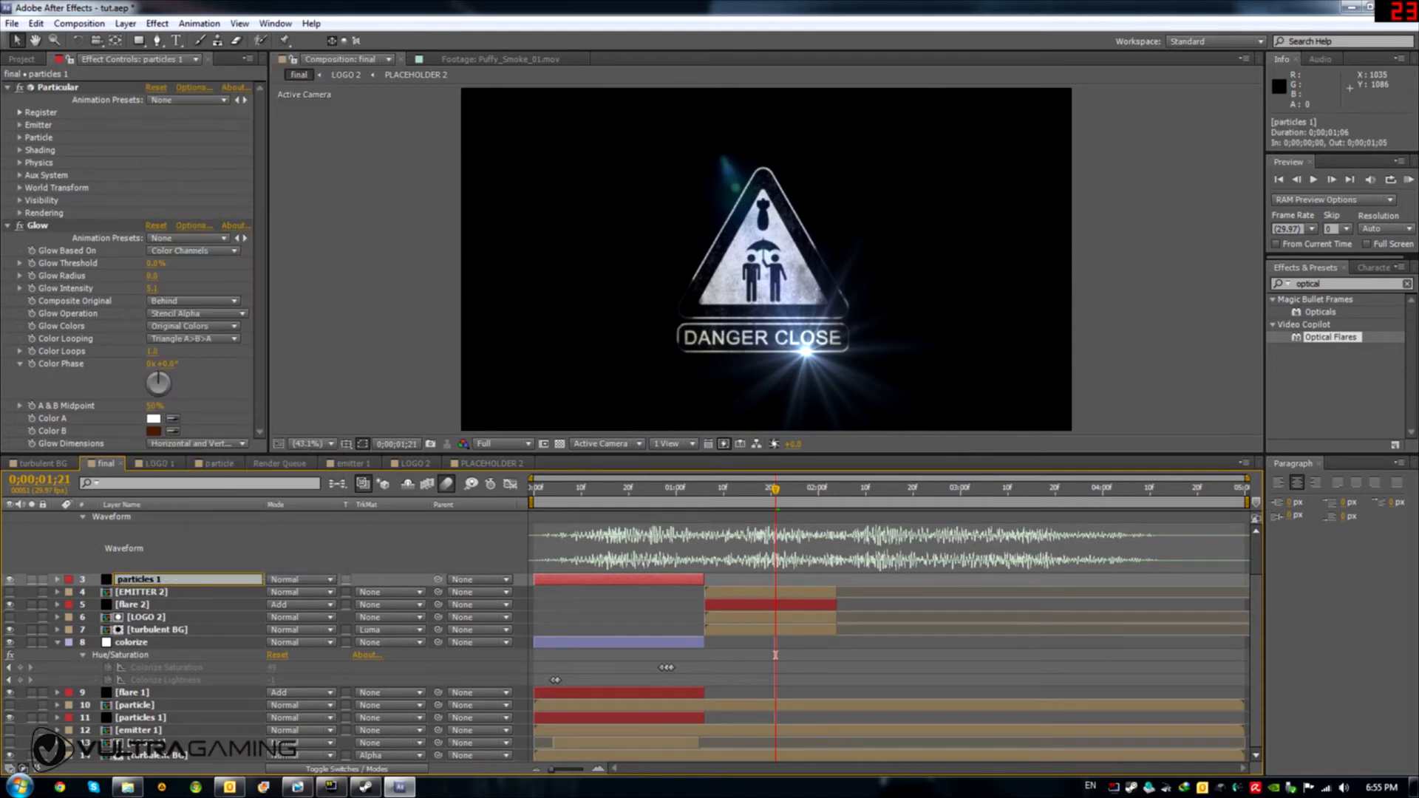
left_click(185, 565)
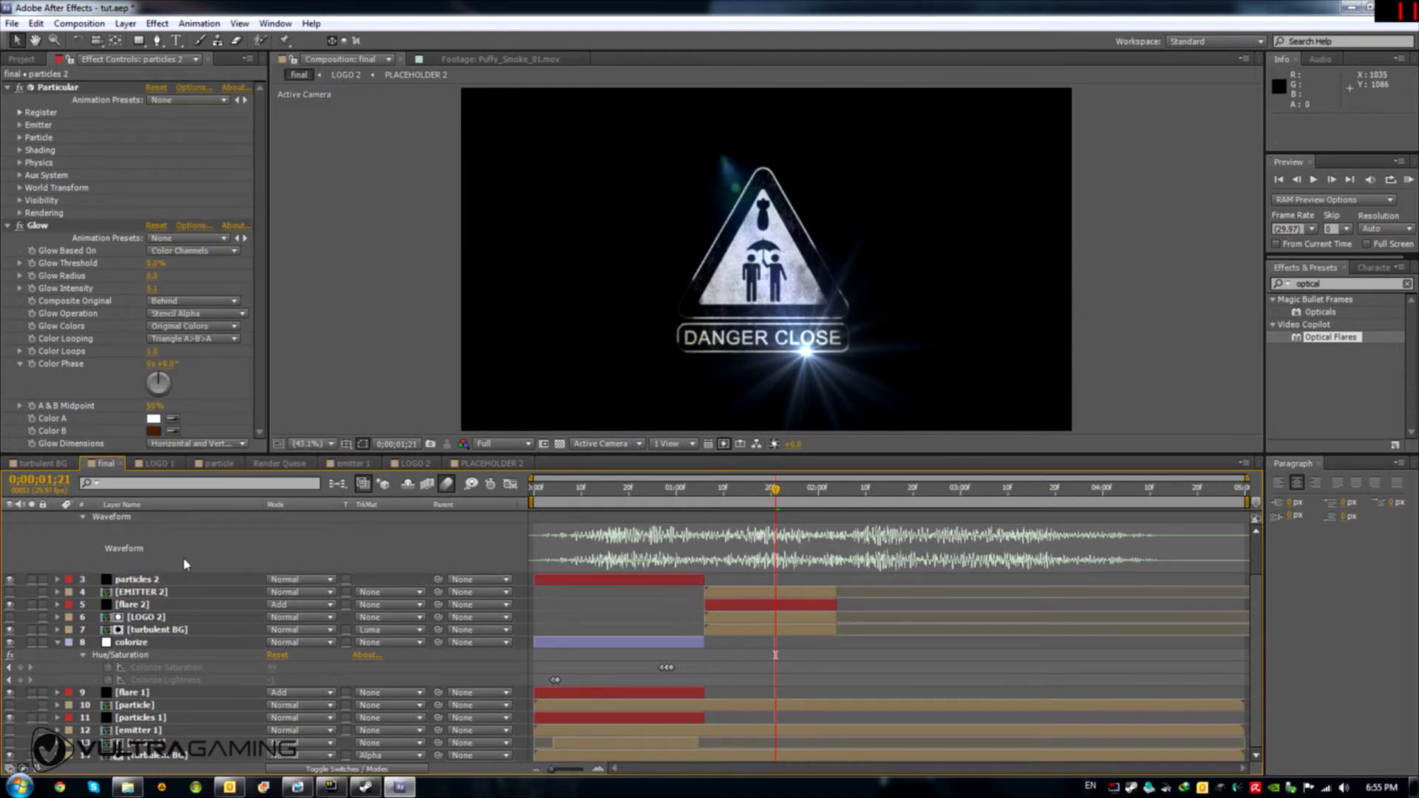
Step: Start the particles 2 layer at 0;00;01;00 and trim its end to match the LOGO 2 layer at 0;00;02;03
left_click_drag(627, 580, 784, 580)
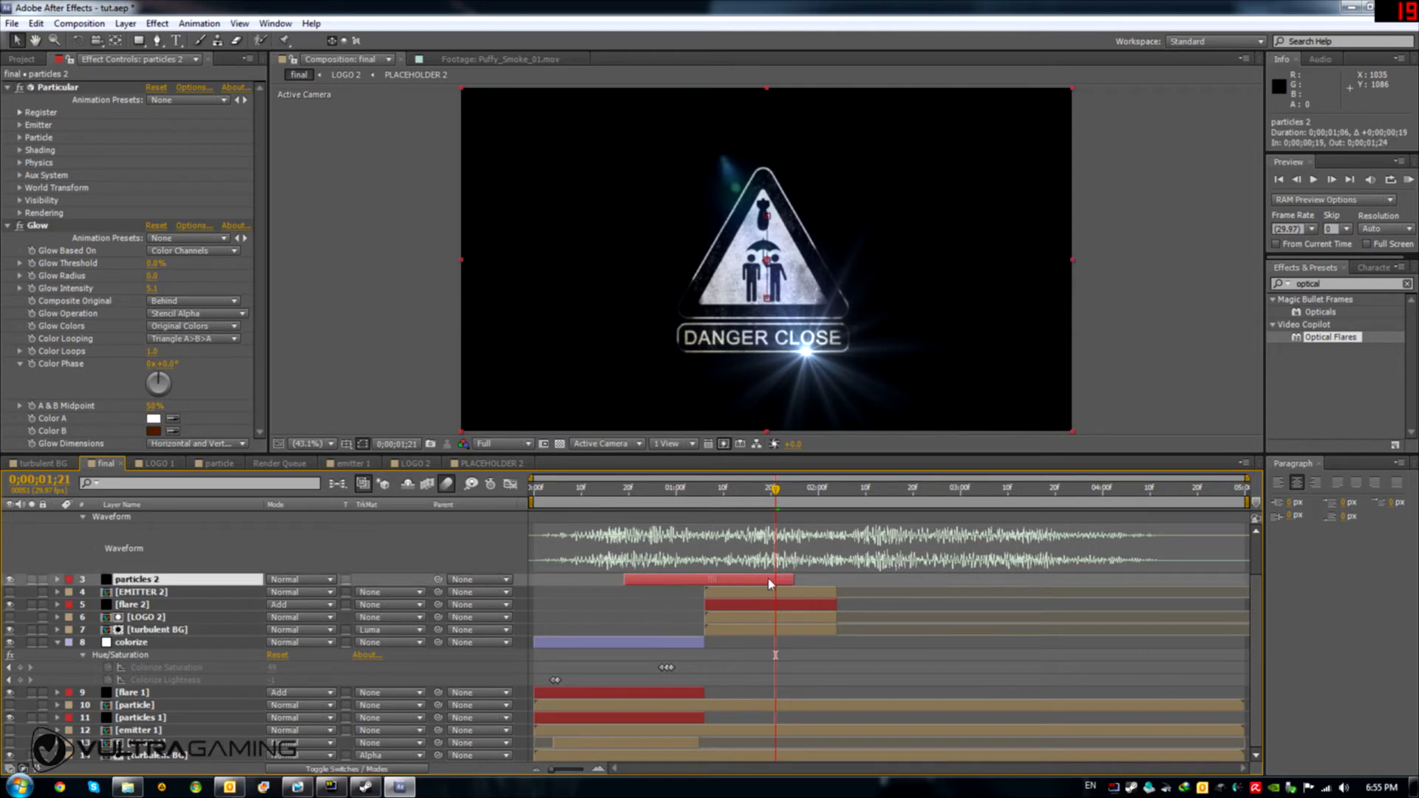
left_click(678, 499)
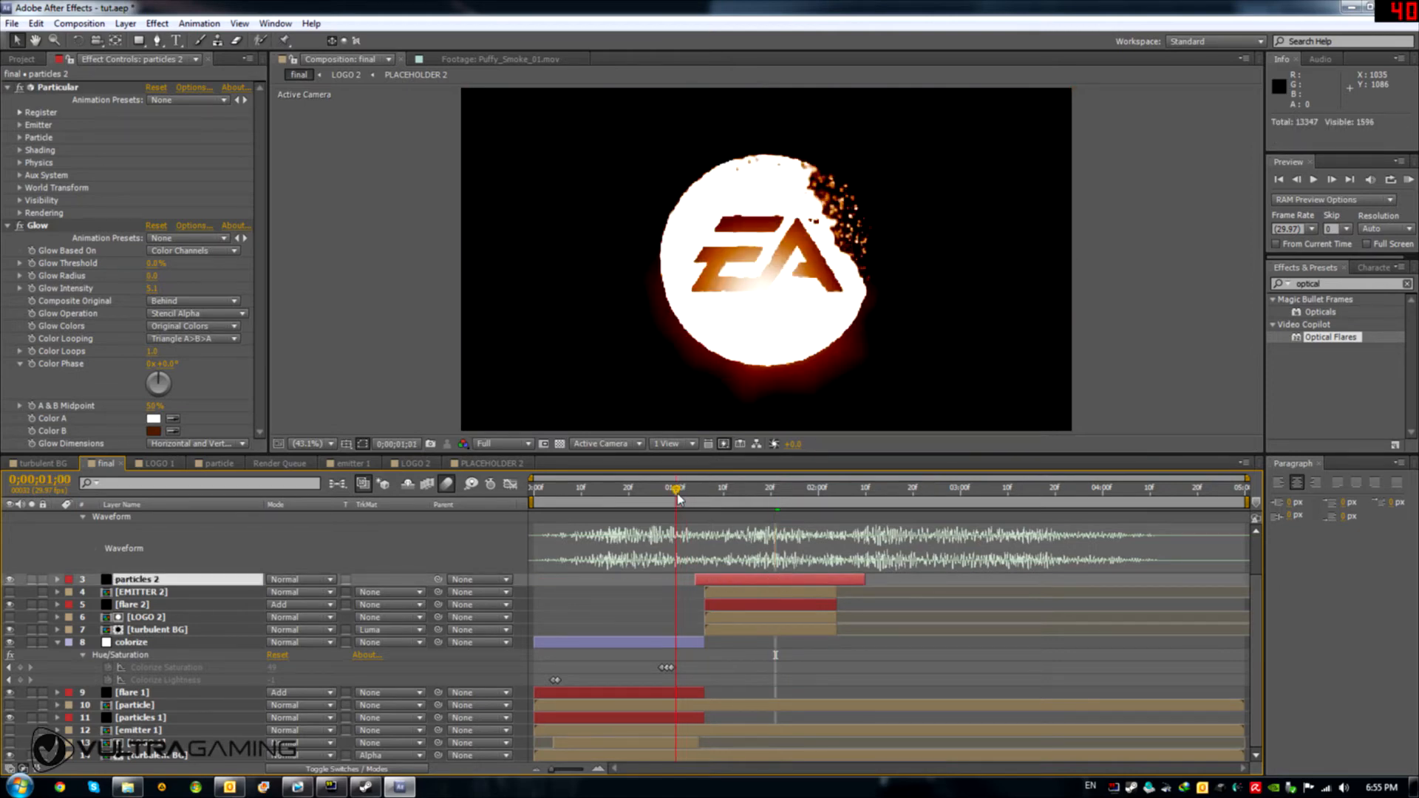
mouse_move(750, 580)
left_mouse_down()
mouse_move(717, 582)
mouse_move(734, 582)
left_mouse_up()
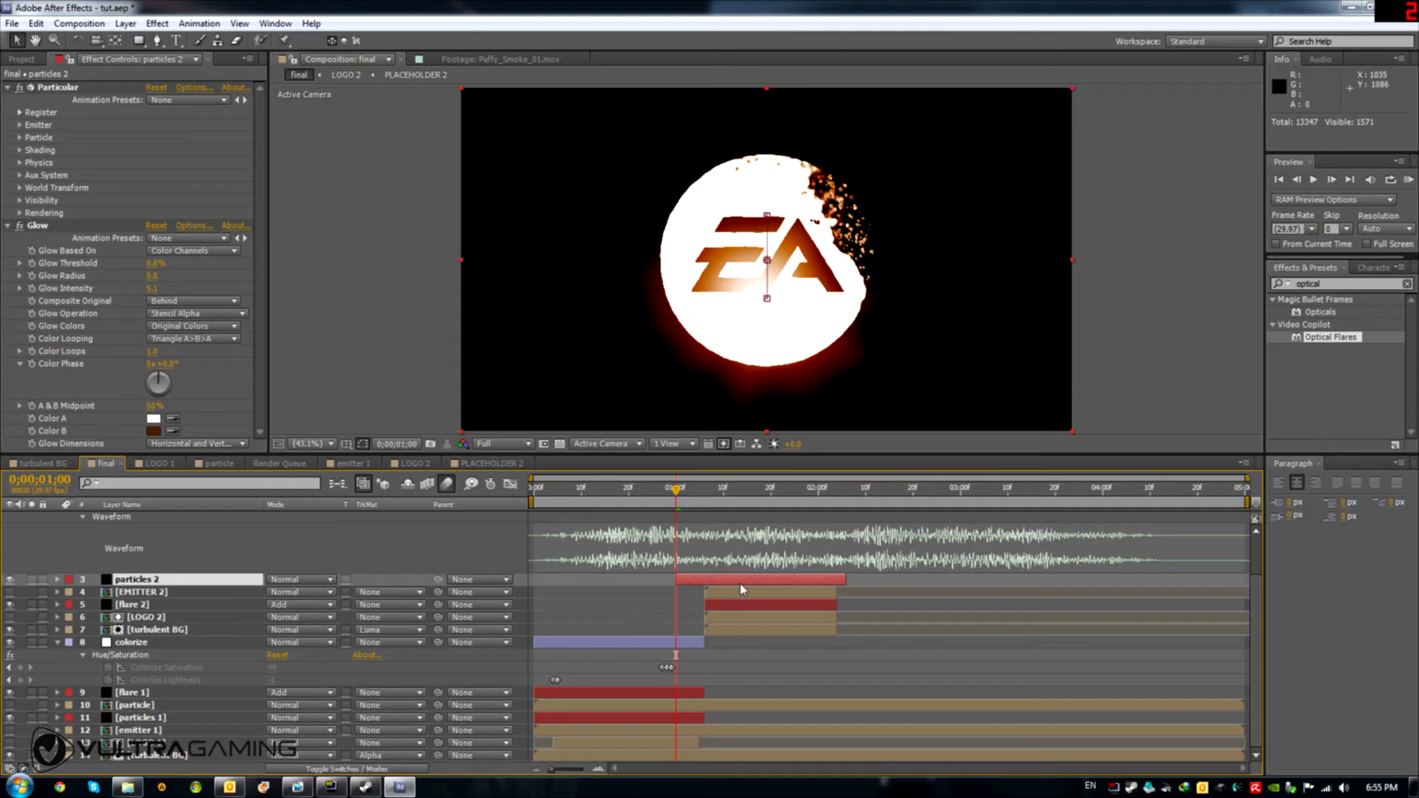
left_click(799, 497)
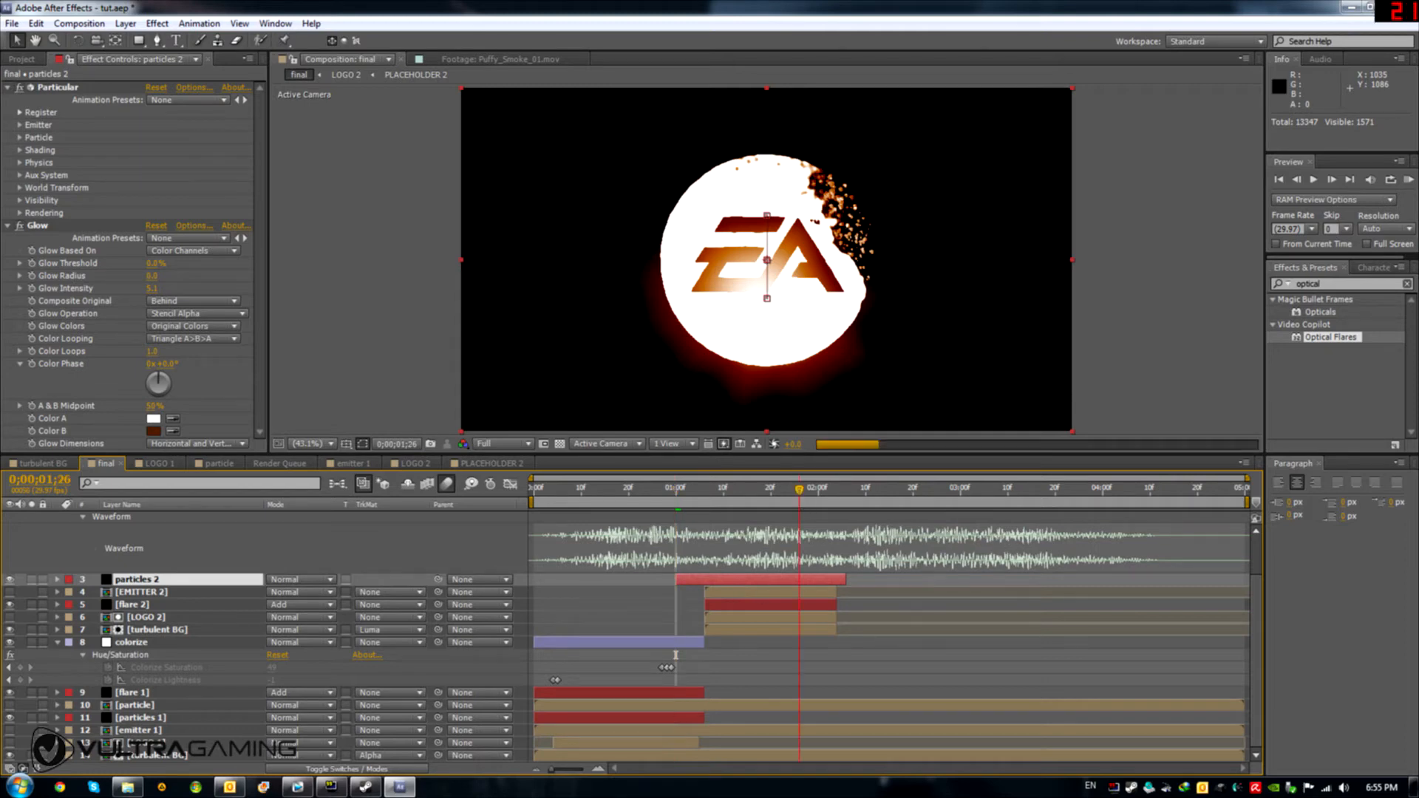
left_click(838, 496)
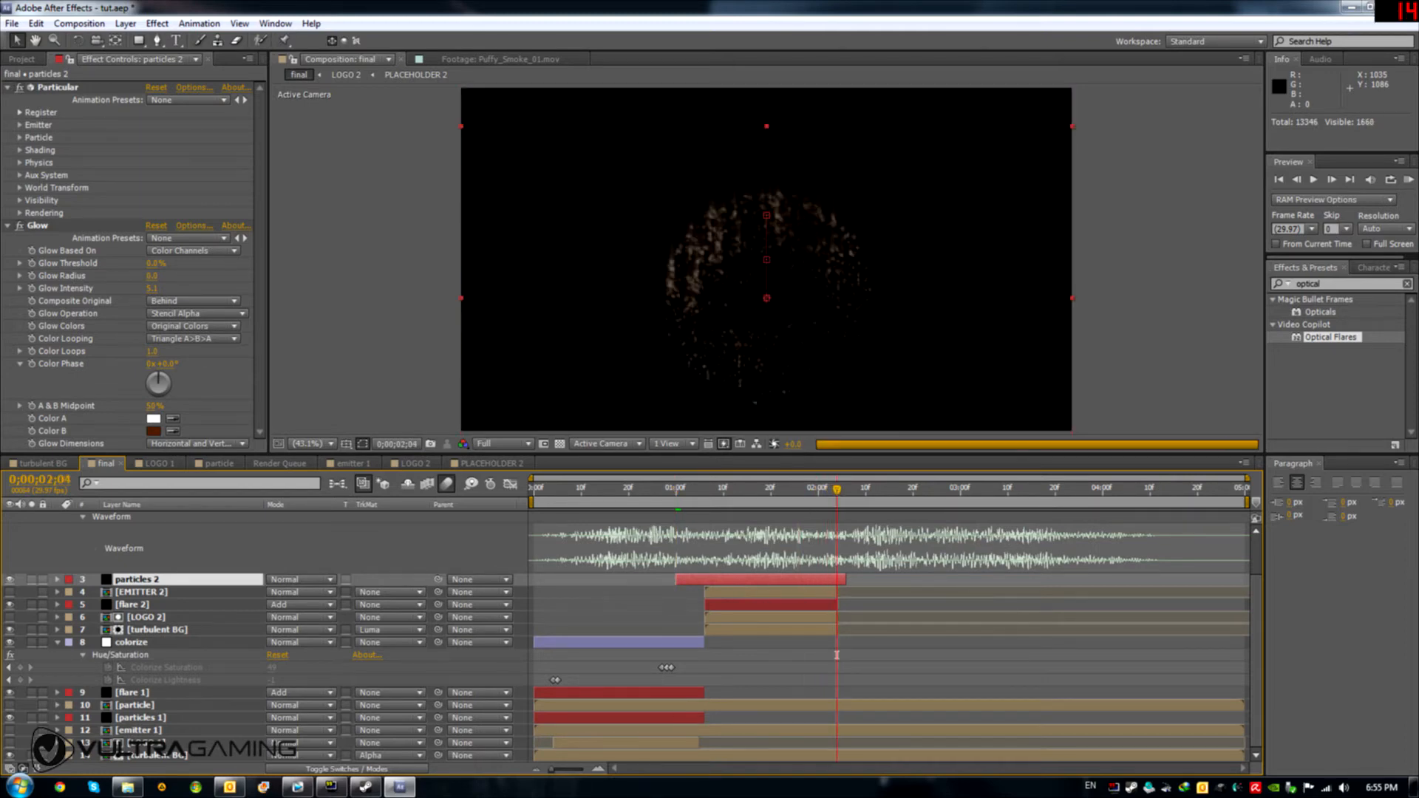
left_click_drag(845, 580, 832, 579)
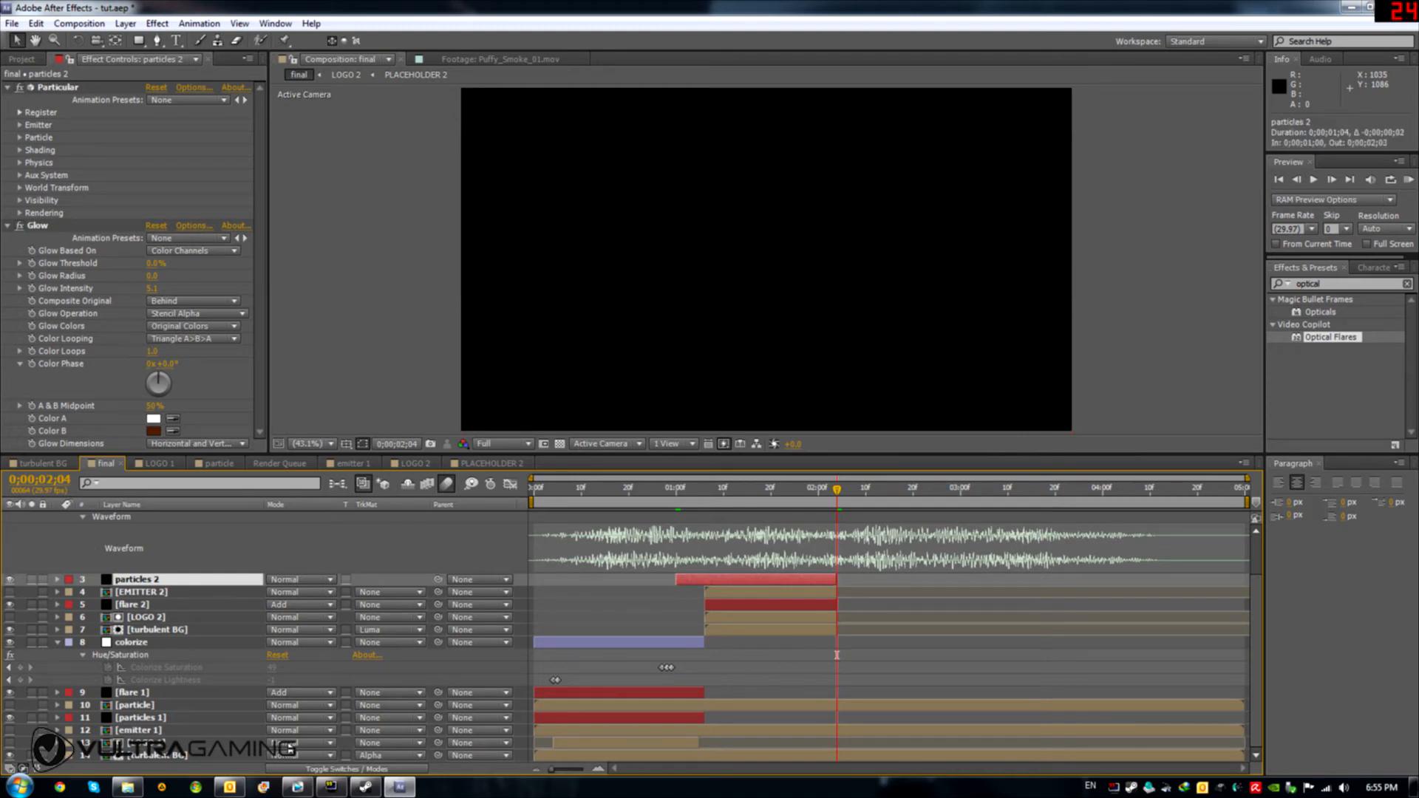
Step: In particles 2's Particular emitter, set Velocity to 190, Velocity Random to 14 and Velocity from Motion to 116
left_click(7, 227)
left_click(20, 124)
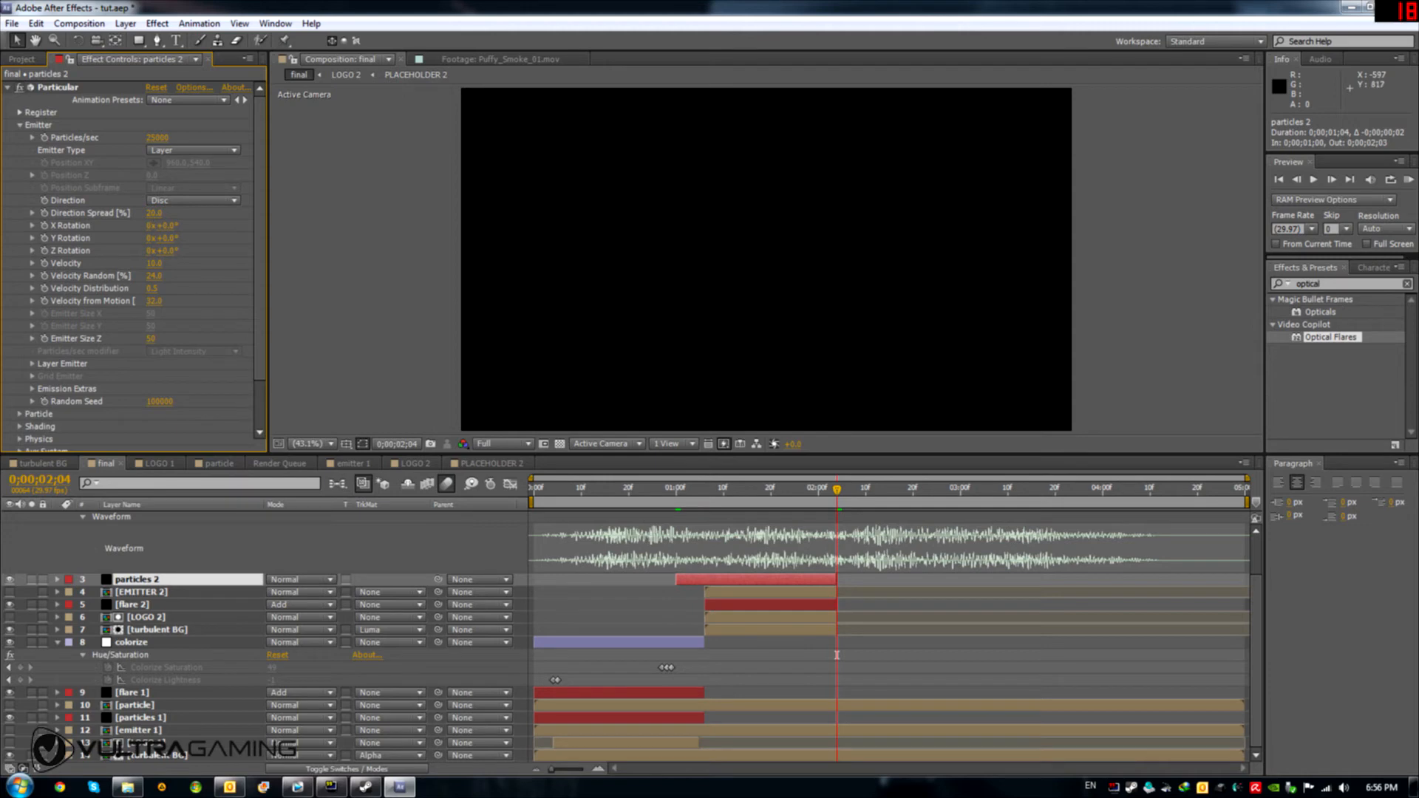
left_click(153, 263)
type("190")
key("Tab")
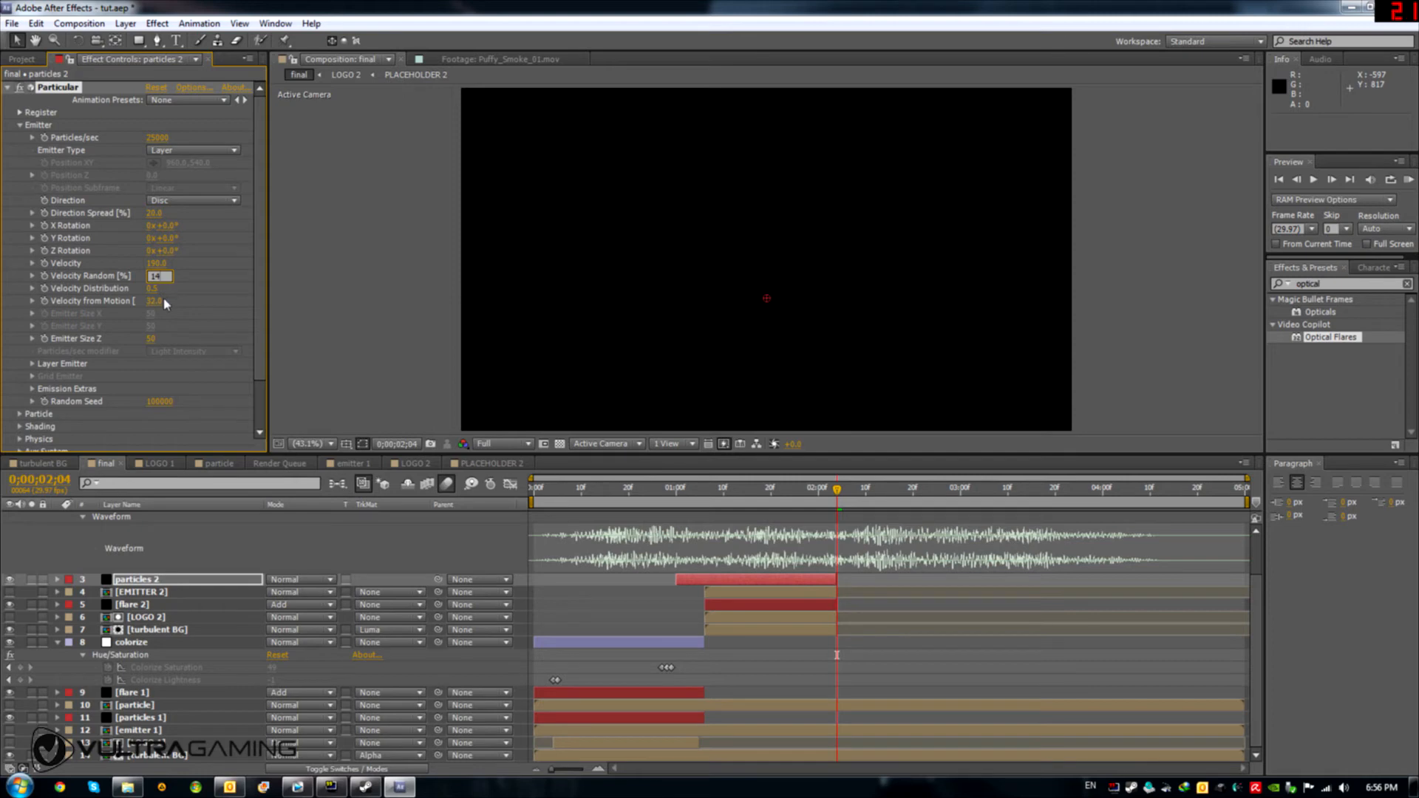
key("Return")
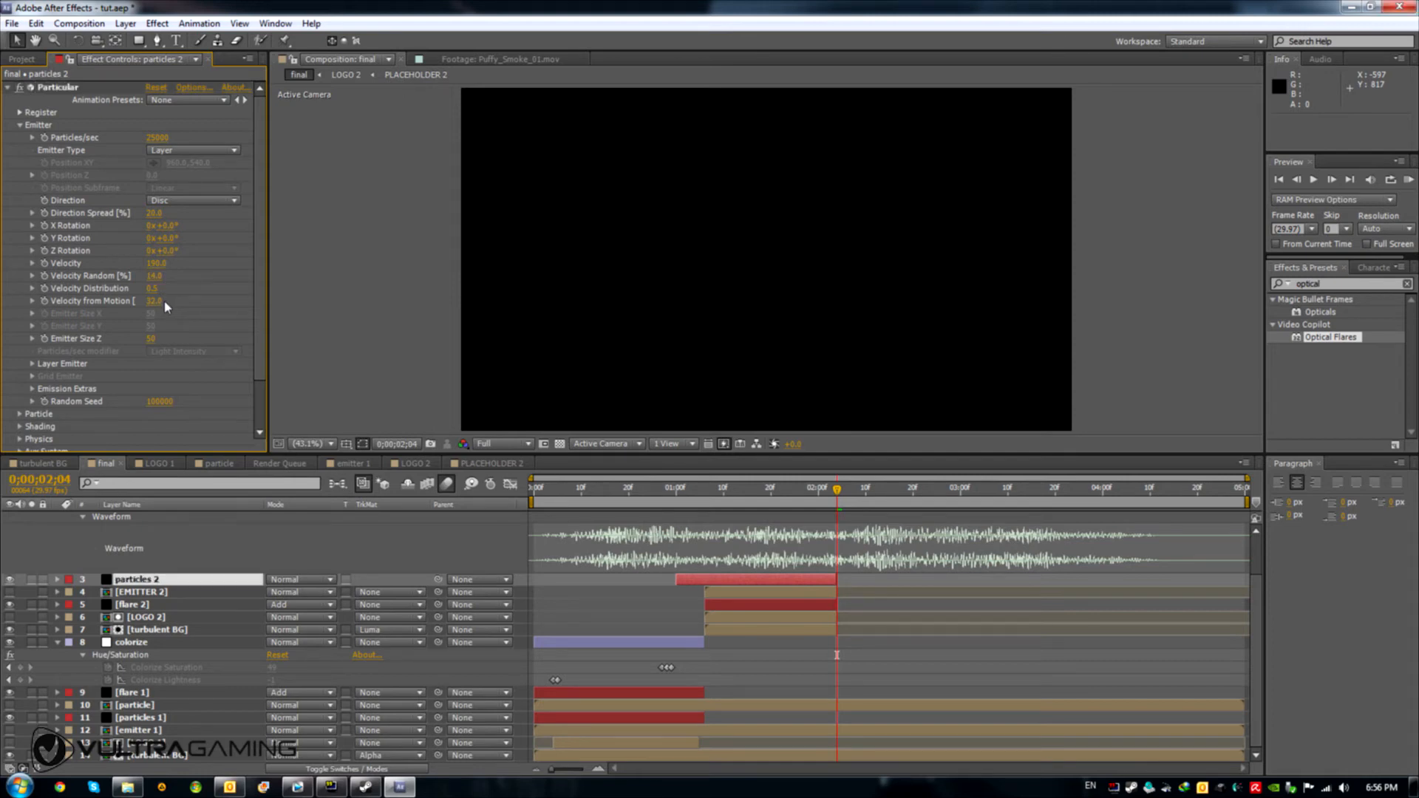
left_click(157, 300)
type("116")
key("Return")
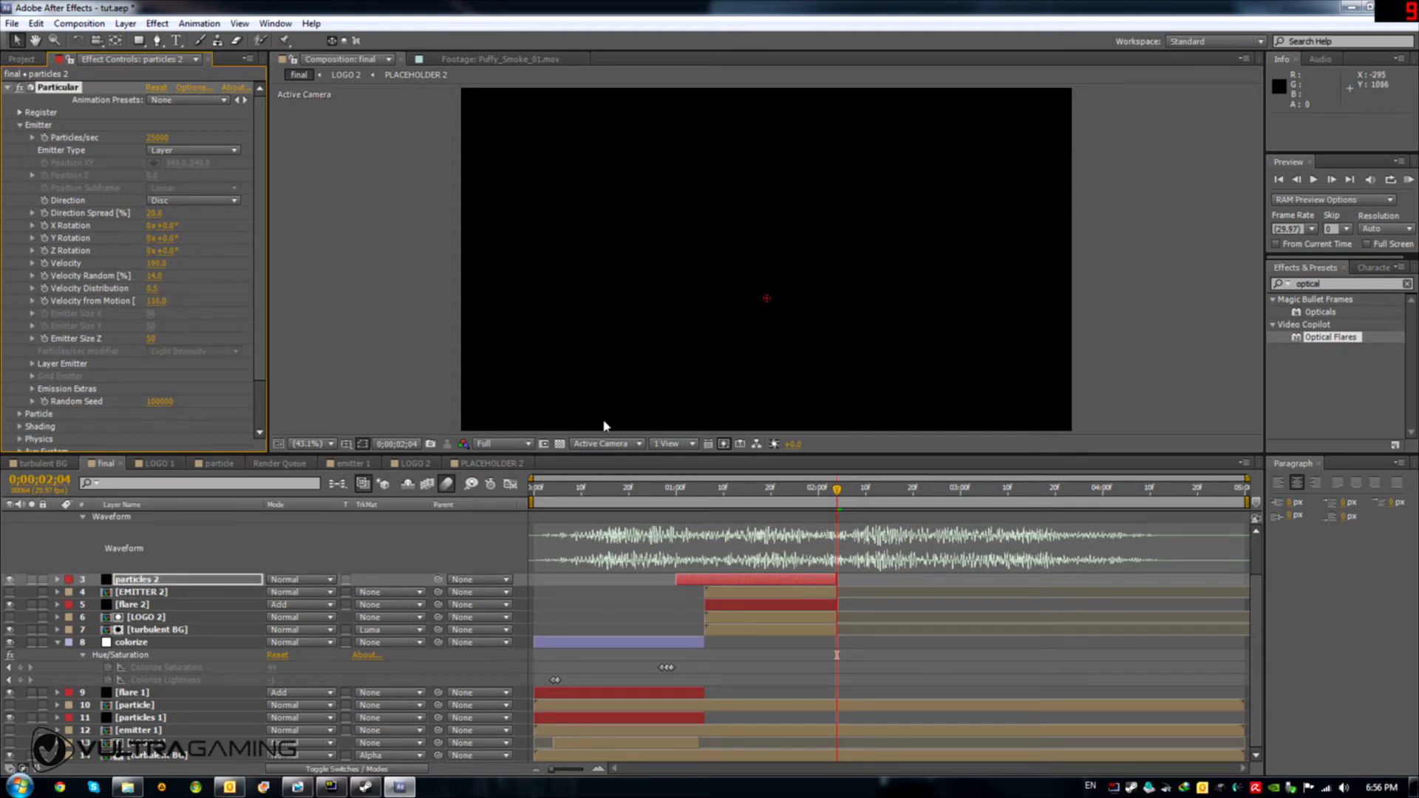
Step: Set particles 2's Layer Emitter source to EMITTER 2 and check the particles over the logo around 0;00;01;19
left_click(20, 413)
scroll(22, 422, "down", 3)
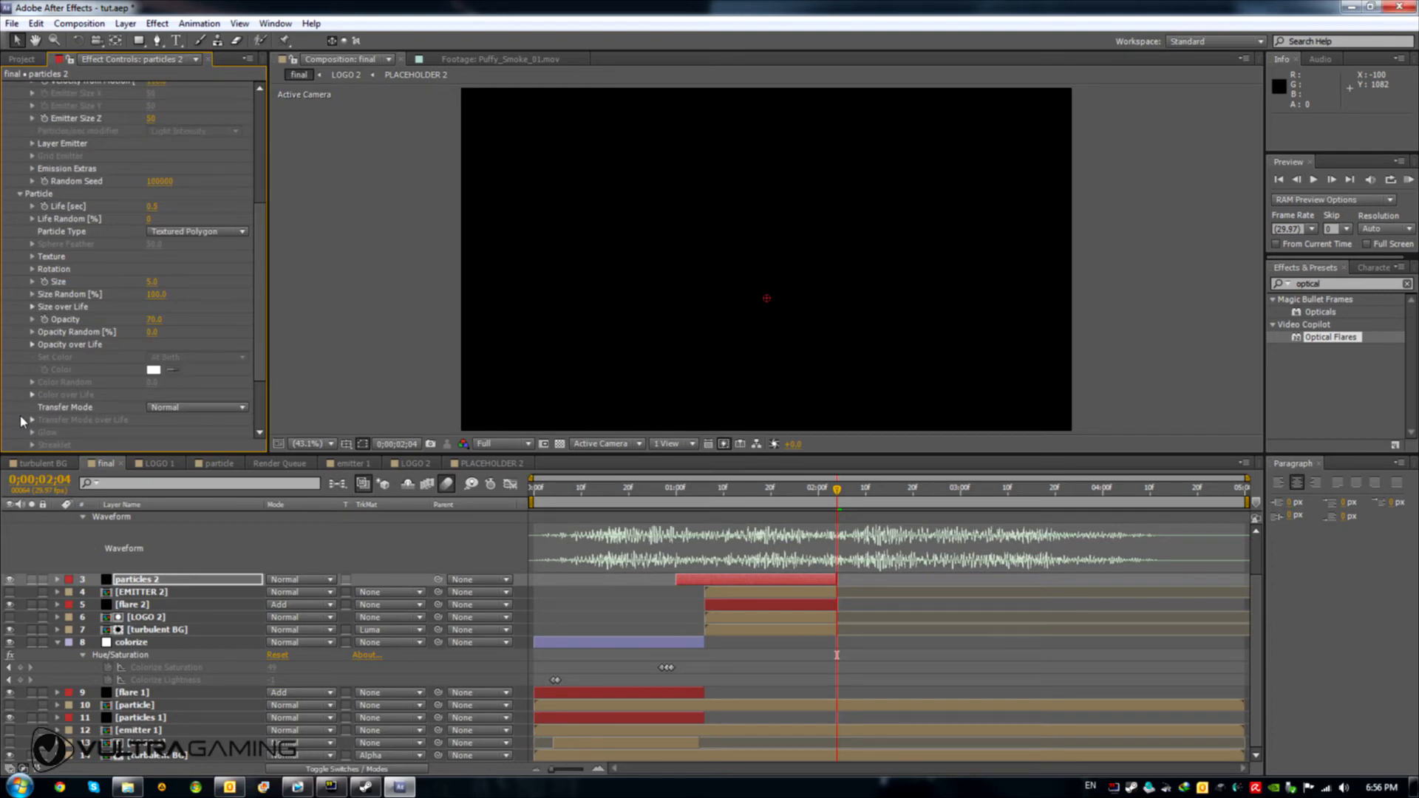
scroll(23, 422, "up", 5)
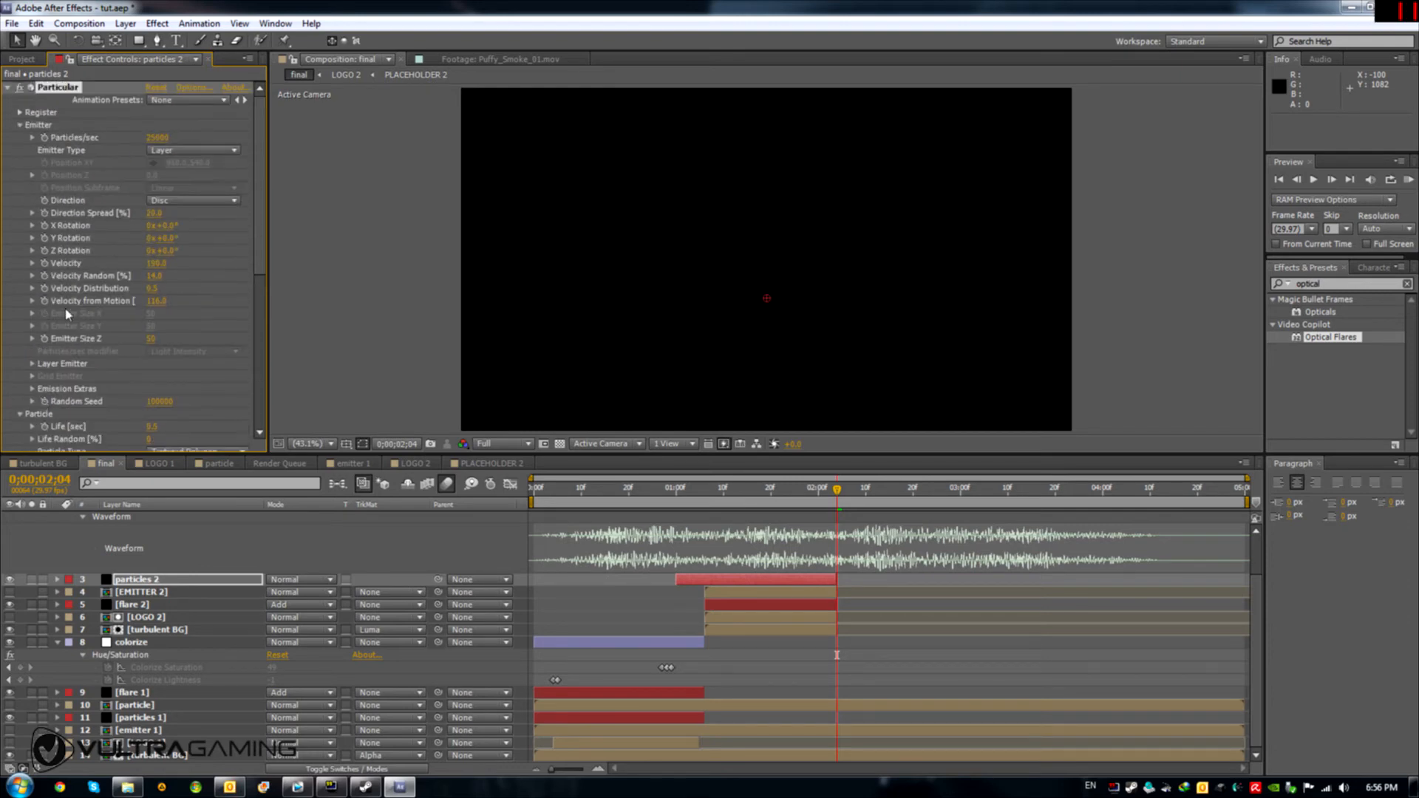
left_click(31, 364)
left_click(229, 377)
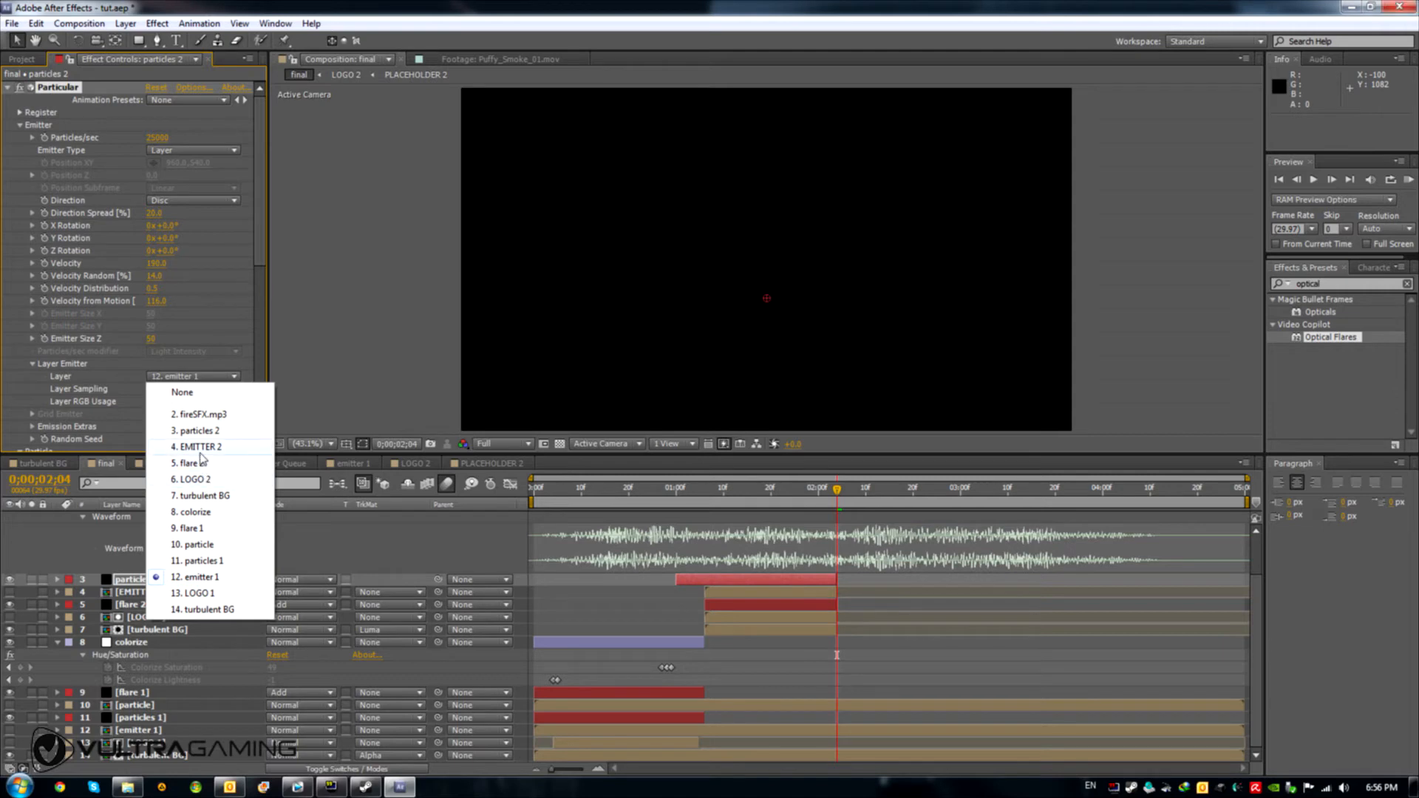
left_click(197, 447)
left_click_drag(804, 493, 767, 492)
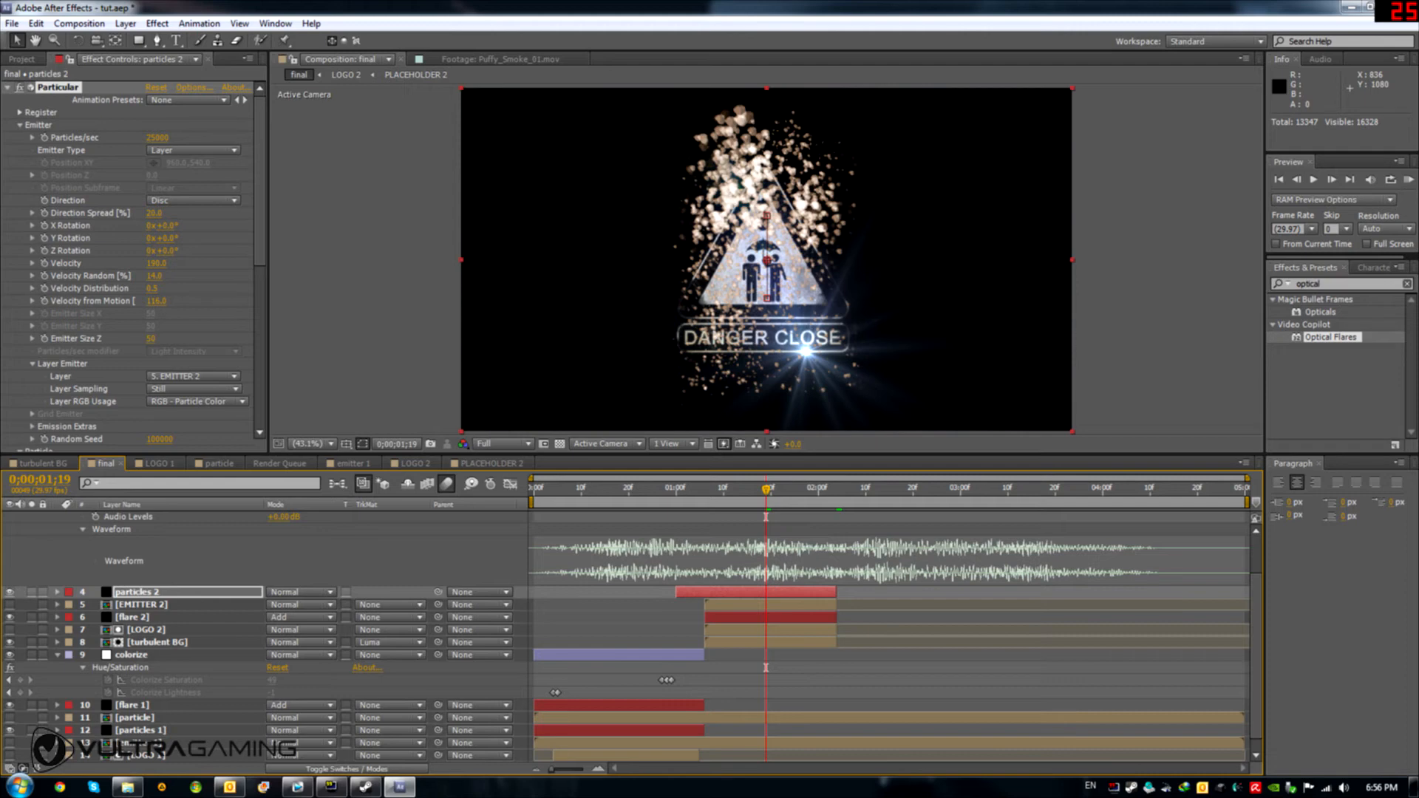
scroll(30, 388, "down", 8)
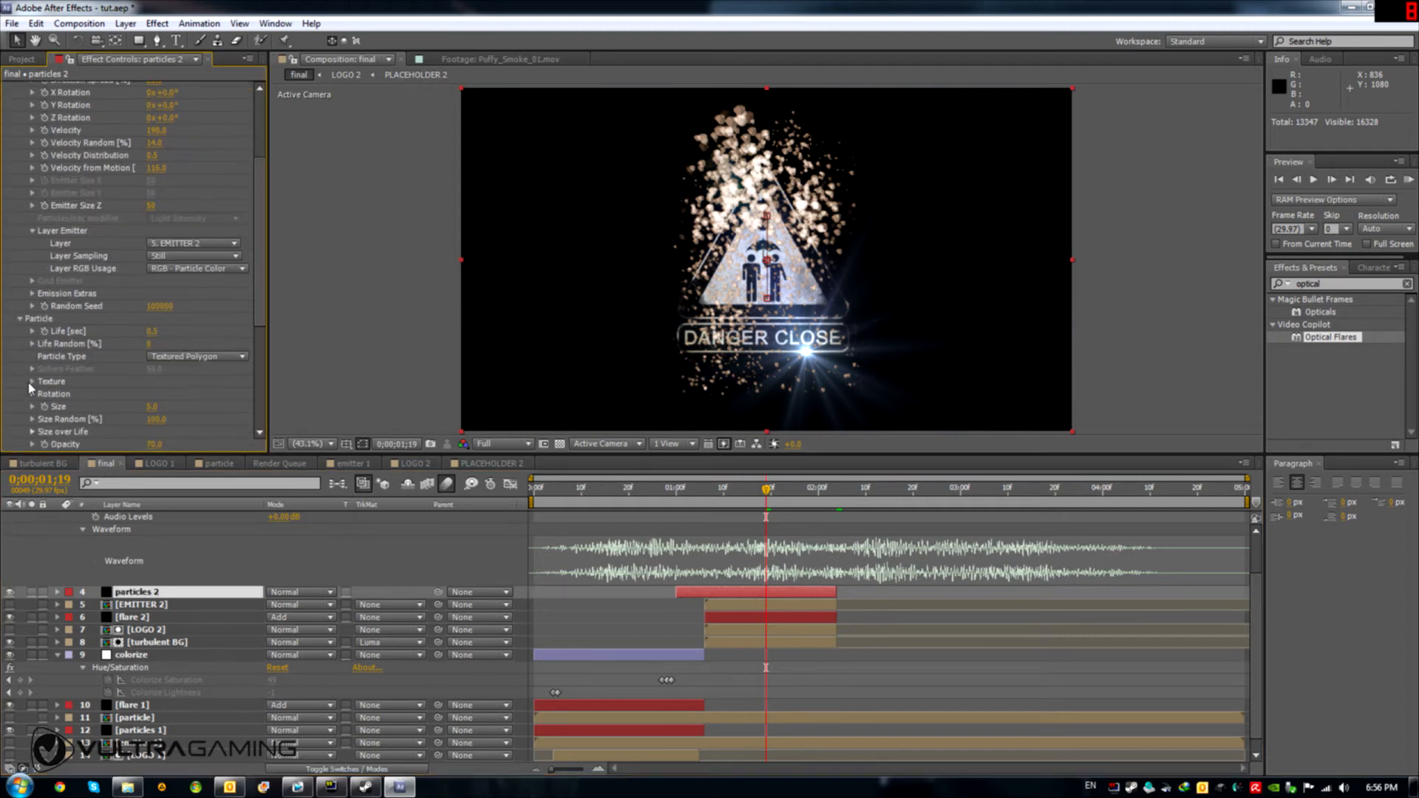
scroll(42, 386, "down", 2)
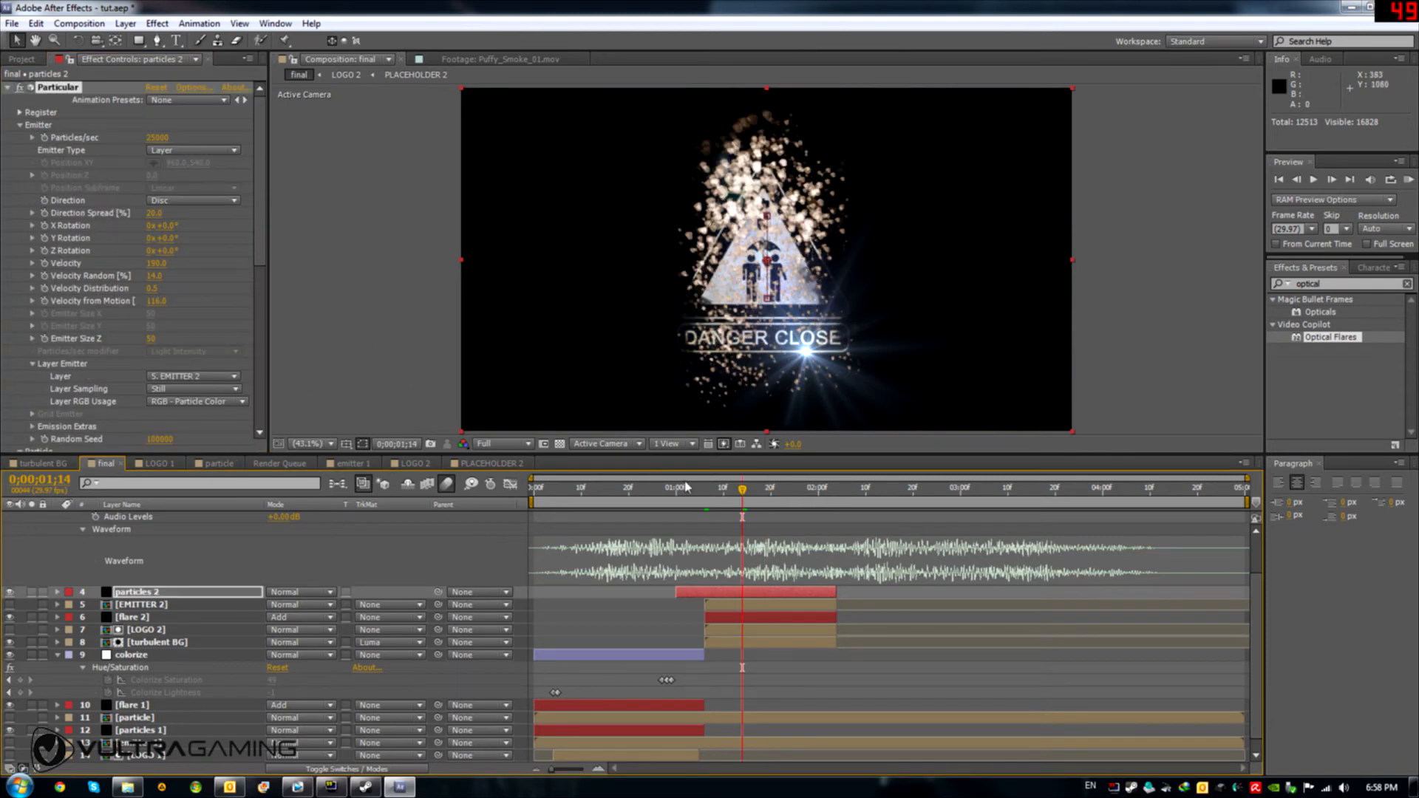
Step: At 0;00;01;06, start keyframing the particles 2 emitter's Particles/sec with a value of 1000
mouse_move(707, 492)
left_mouse_down()
mouse_move(686, 493)
mouse_move(704, 490)
left_mouse_up()
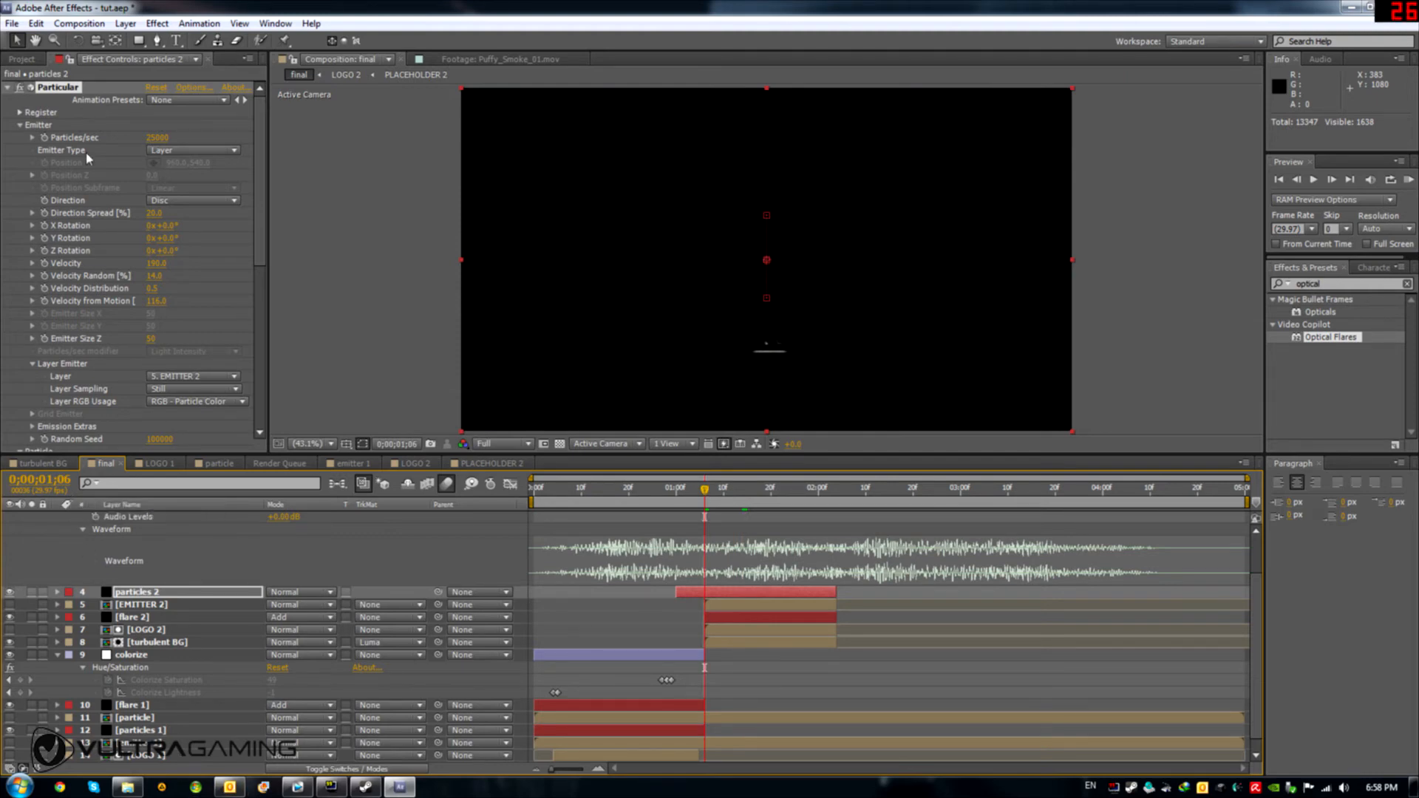
left_click(44, 138)
left_click(157, 138)
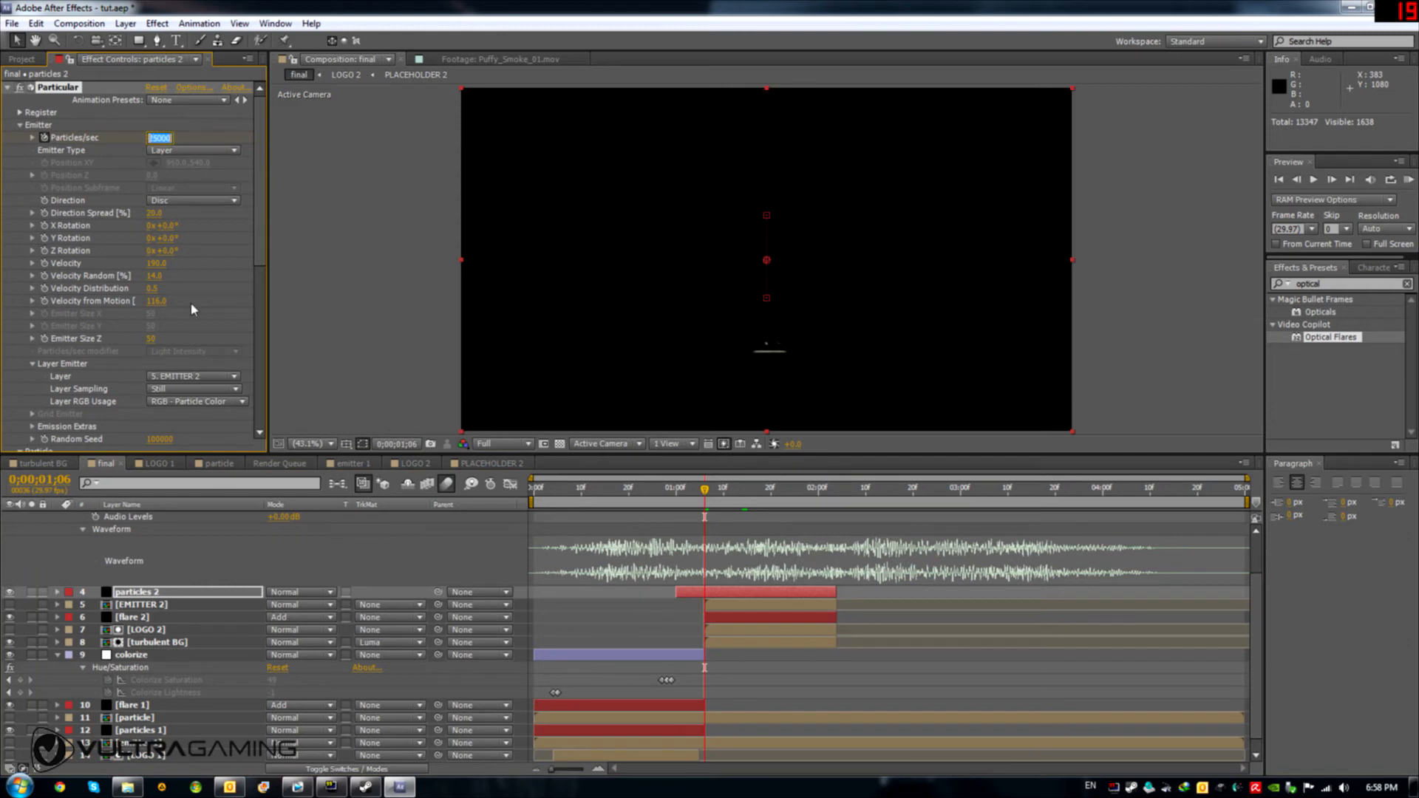
type("1000")
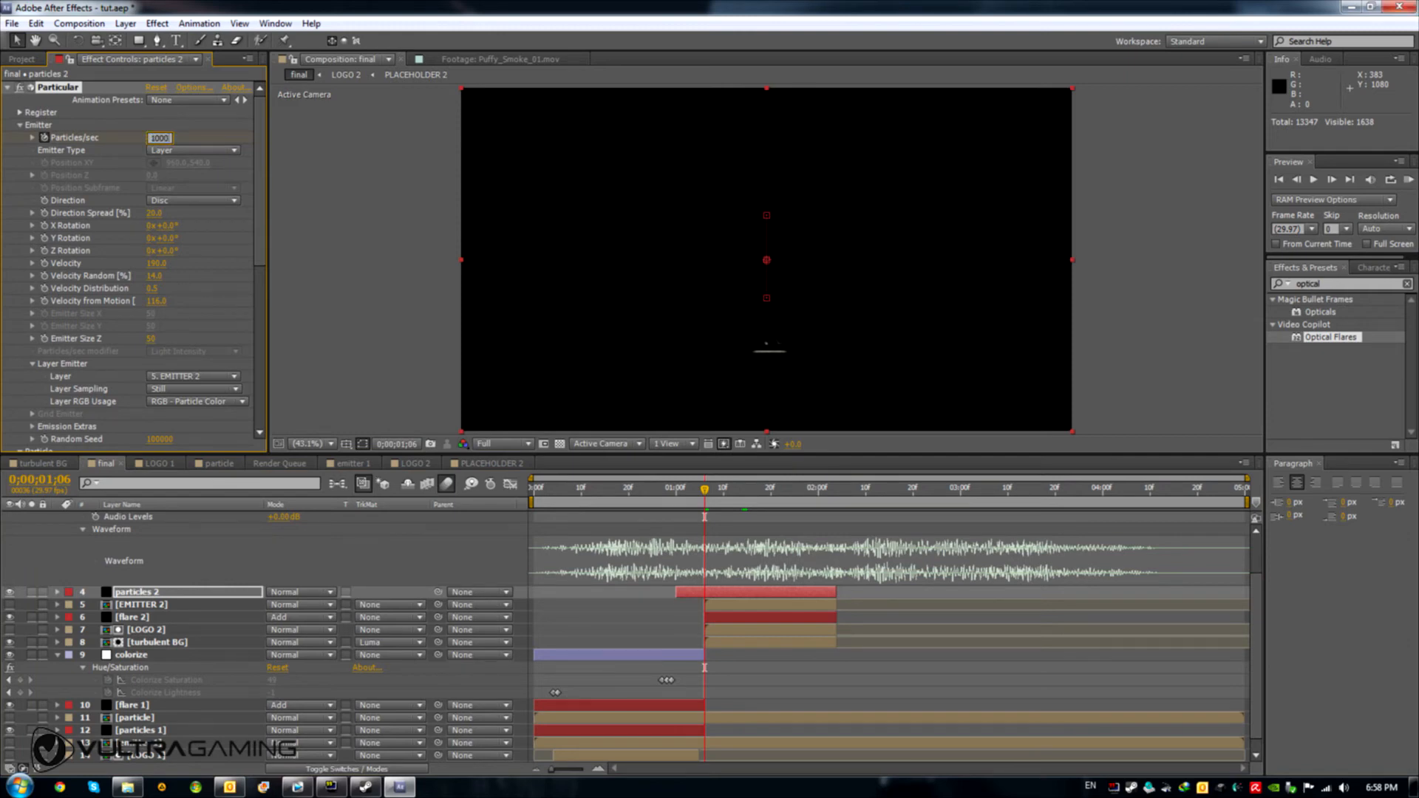
key("Return")
Step: Start keyframing particles 2's Physics Time Factor at 0;00;01;06 with a value of 5
scroll(15, 392, "down", 5)
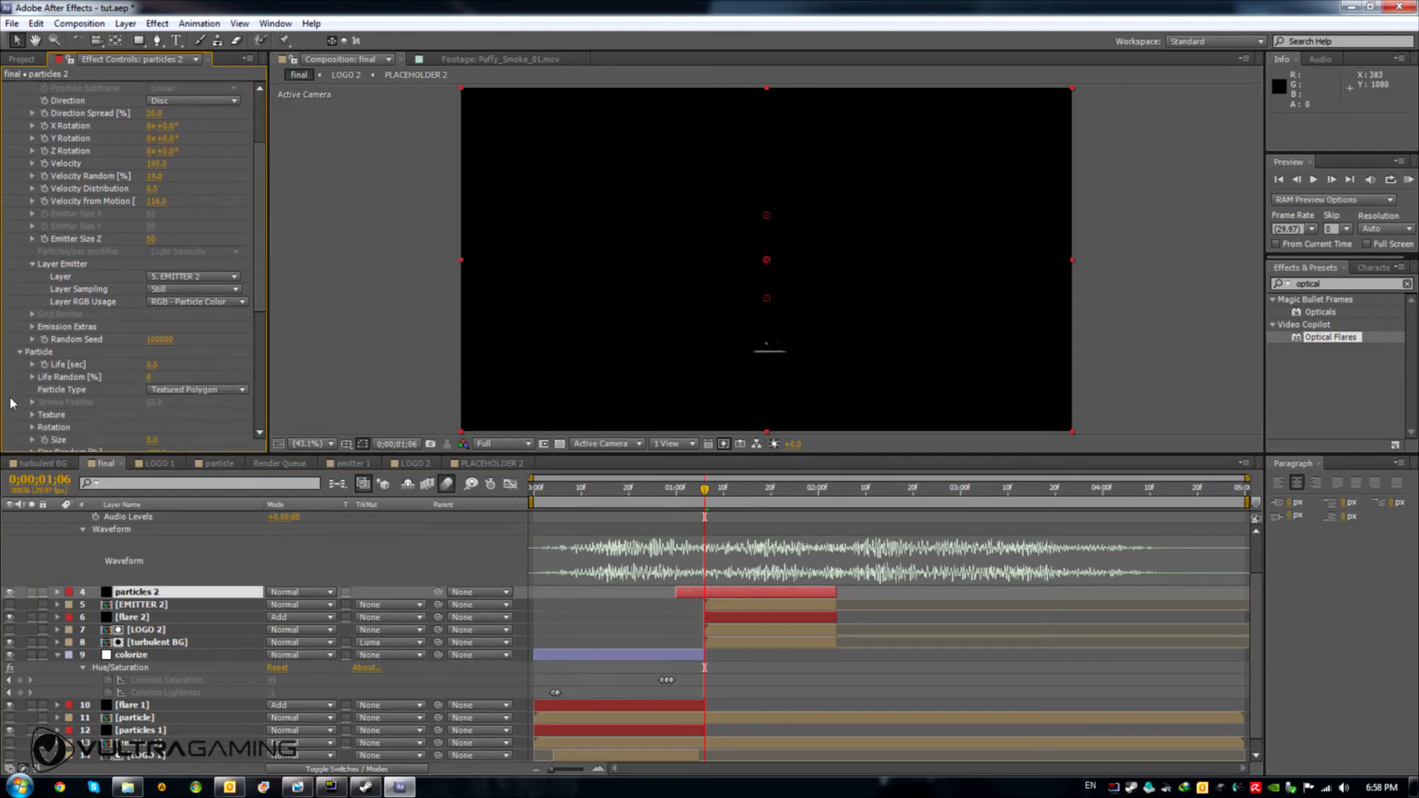
scroll(15, 391, "down", 4)
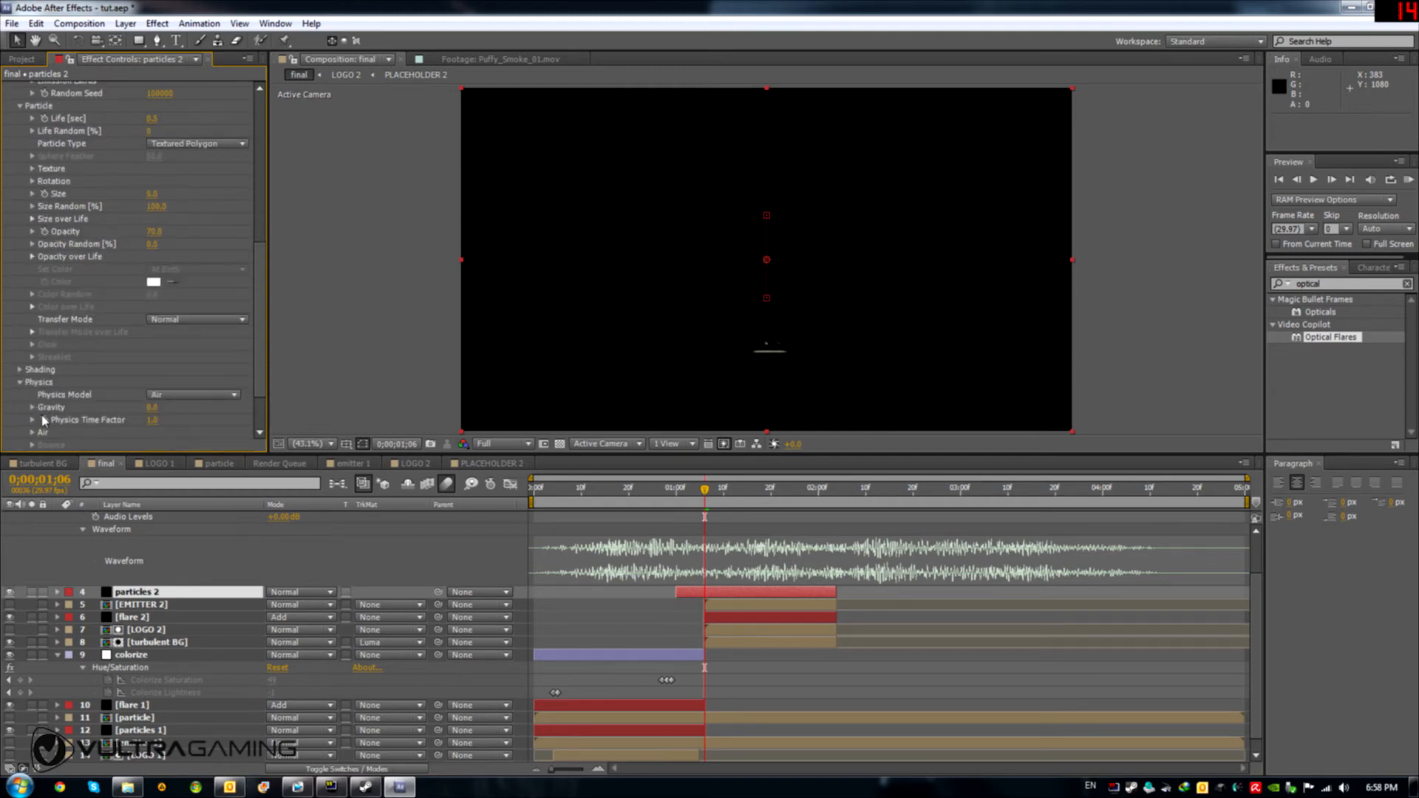
left_click(152, 420)
type("5")
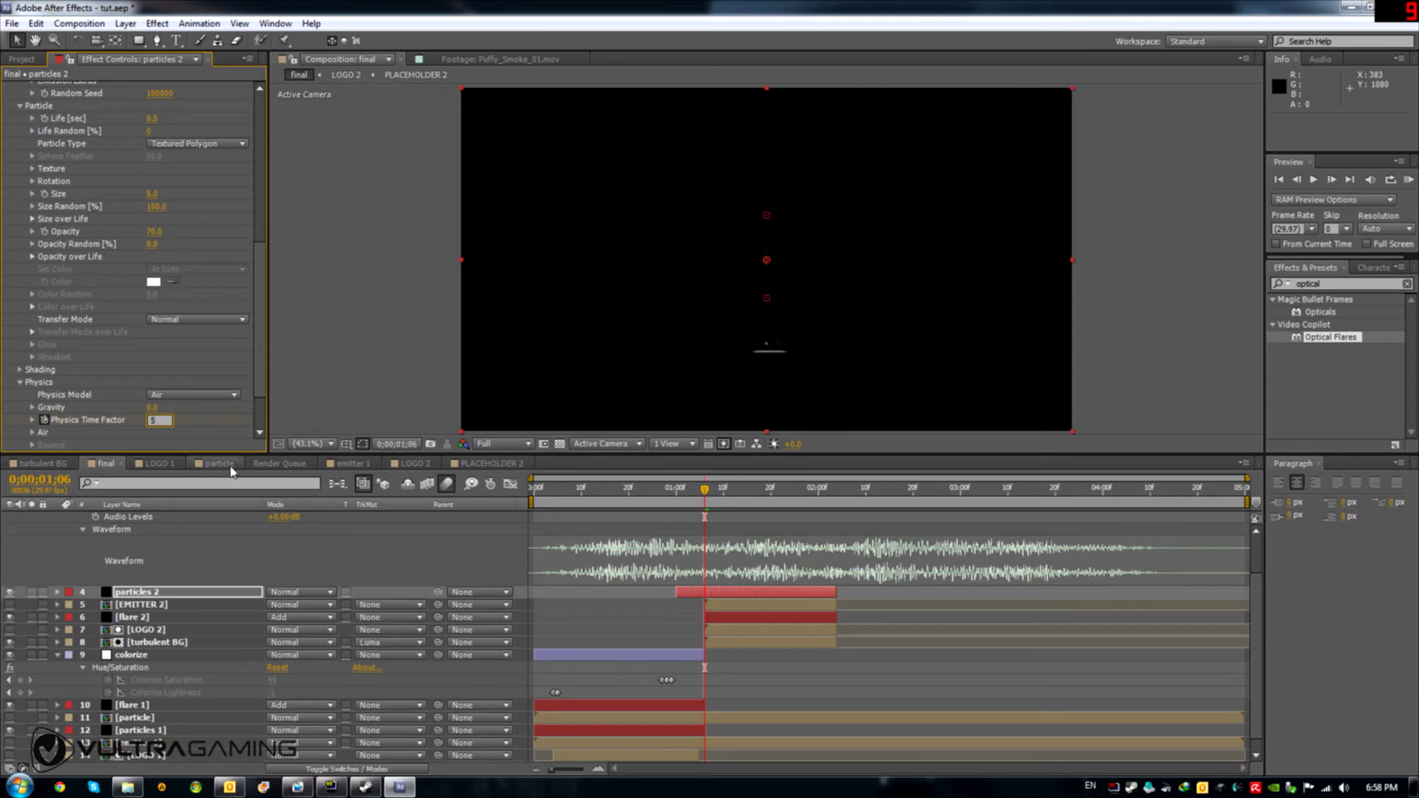
left_click(292, 378)
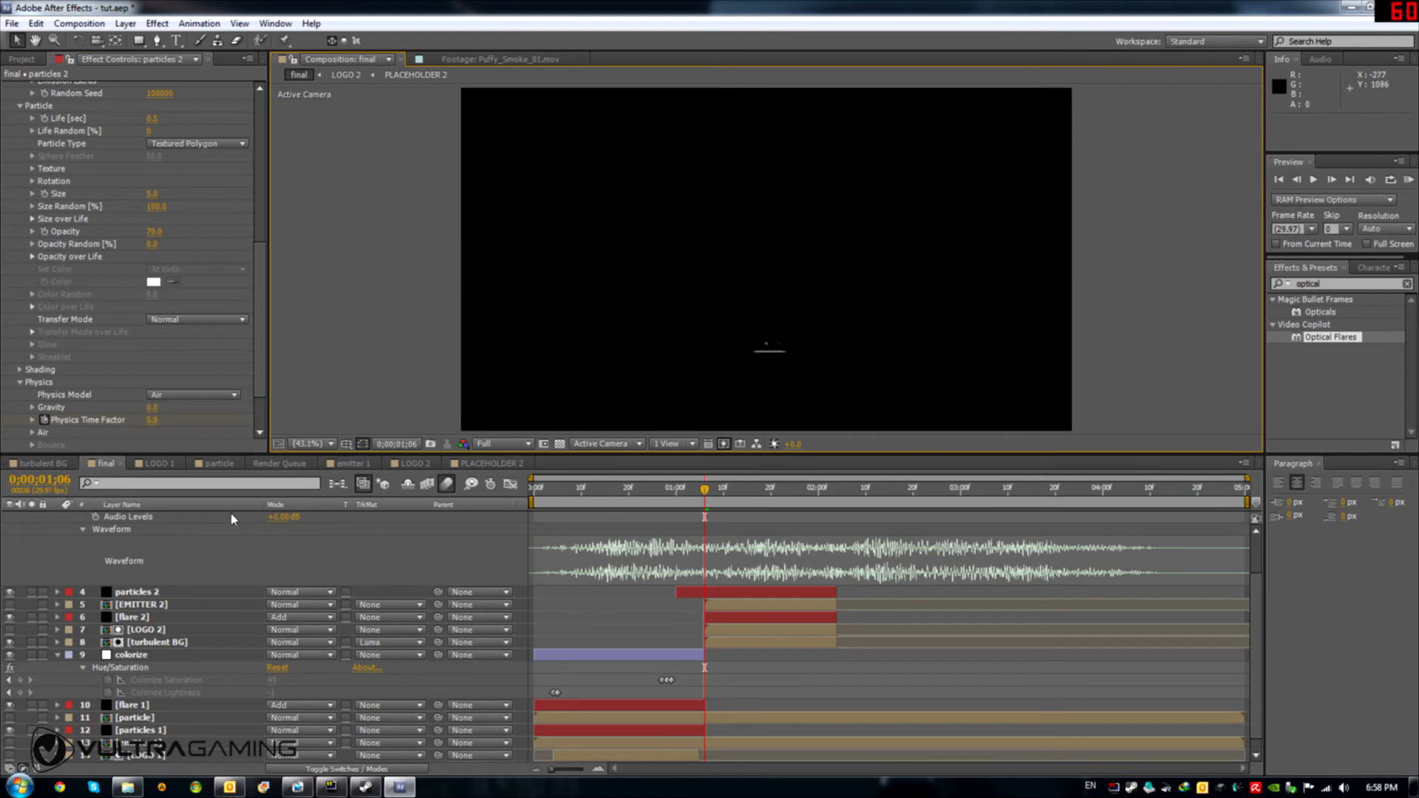
Step: Set particles 2's Physics Time Factor to 1 at 0;00;01;10
left_click(719, 491)
left_click_drag(732, 491, 724, 491)
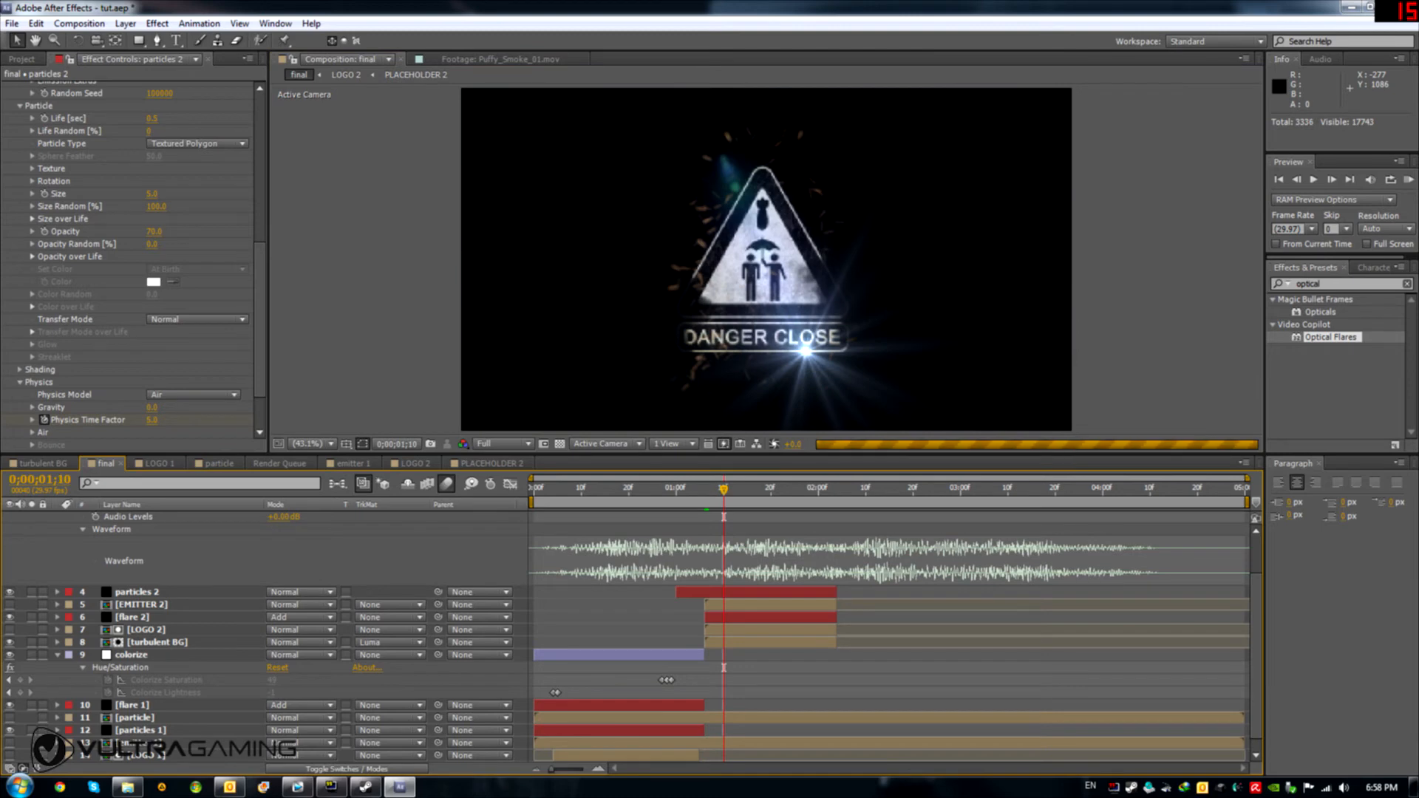
left_click(152, 420)
type("1")
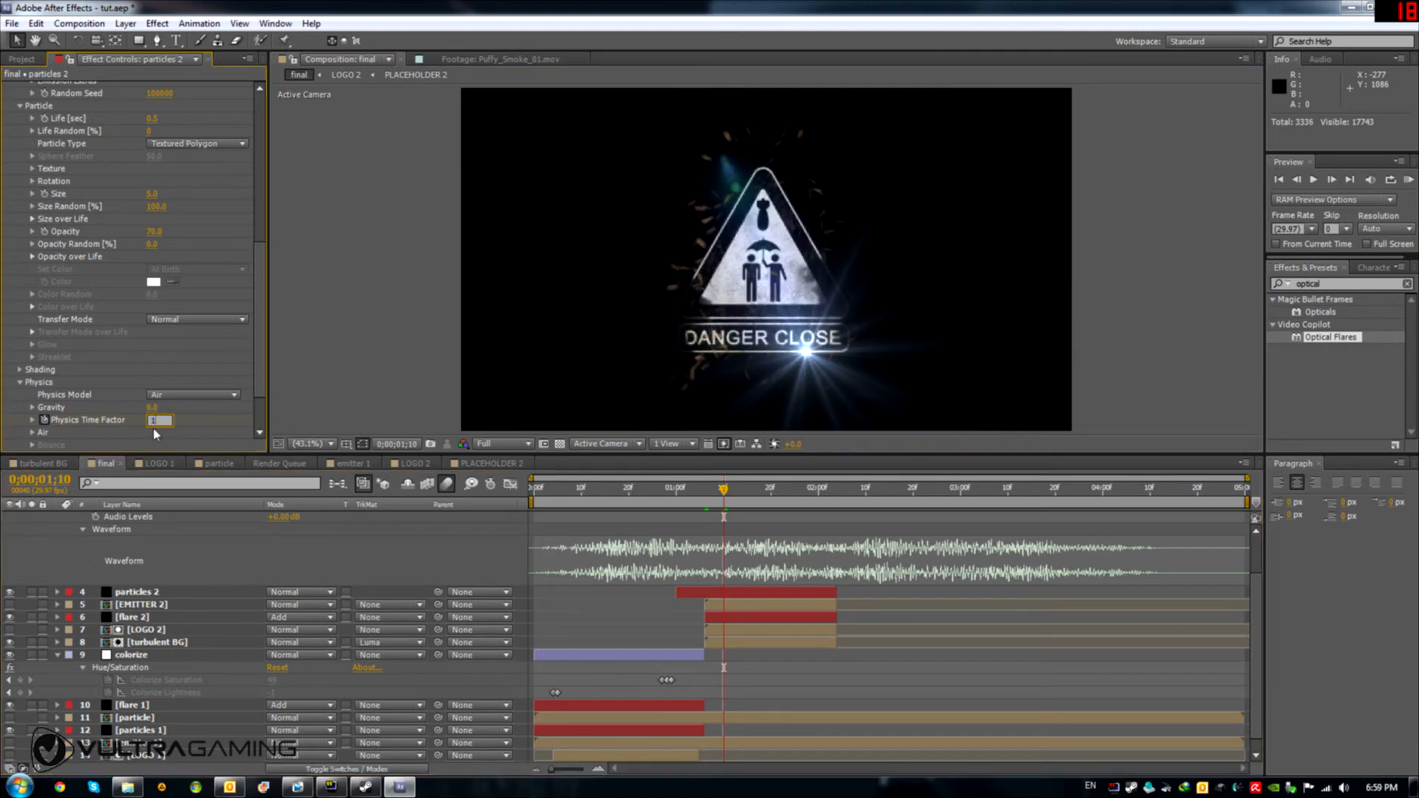
key("Return")
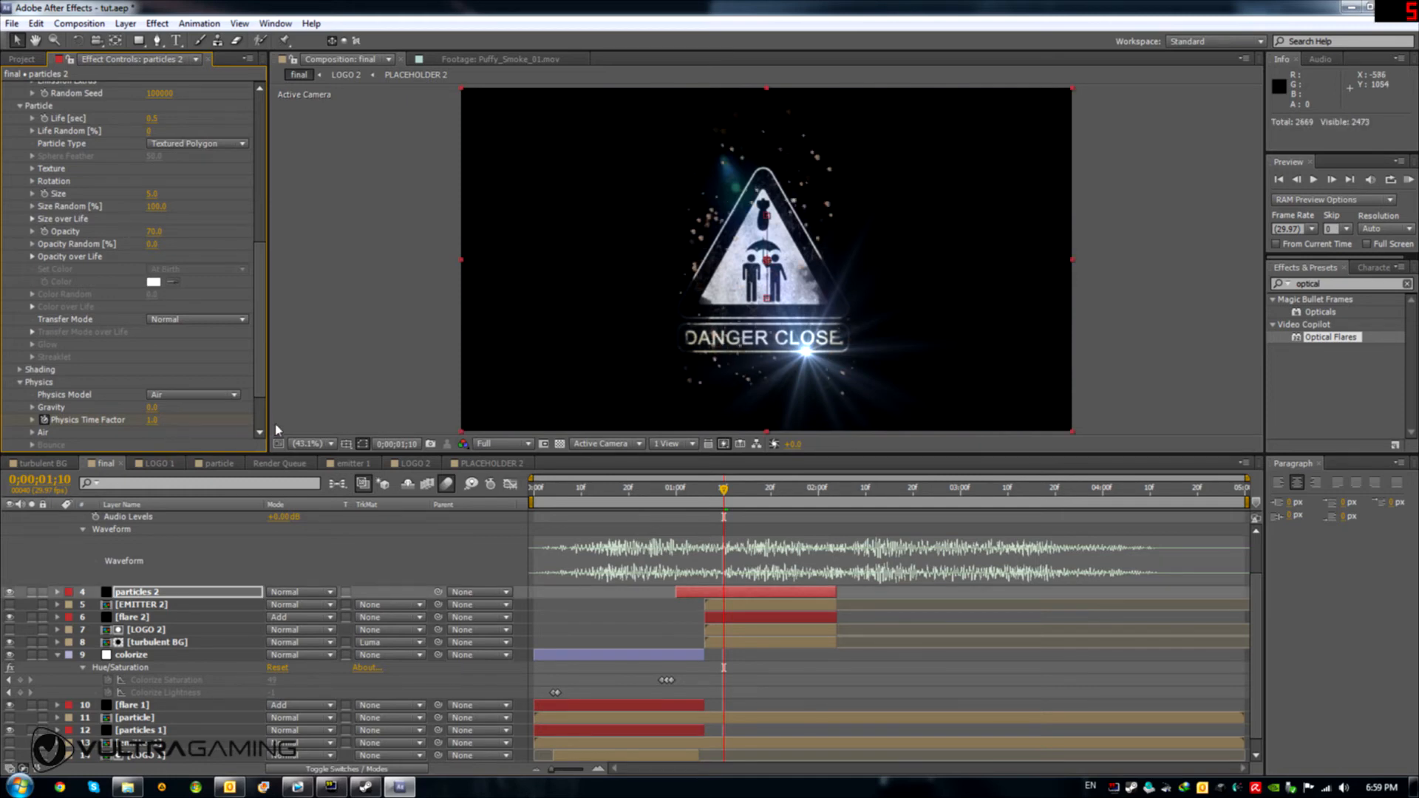
Step: At 0;00;01;10, keyframe particles 2's air physics with Wind X 101, Wind Y 1 and Wind Z 2
scroll(175, 445, "down", 3)
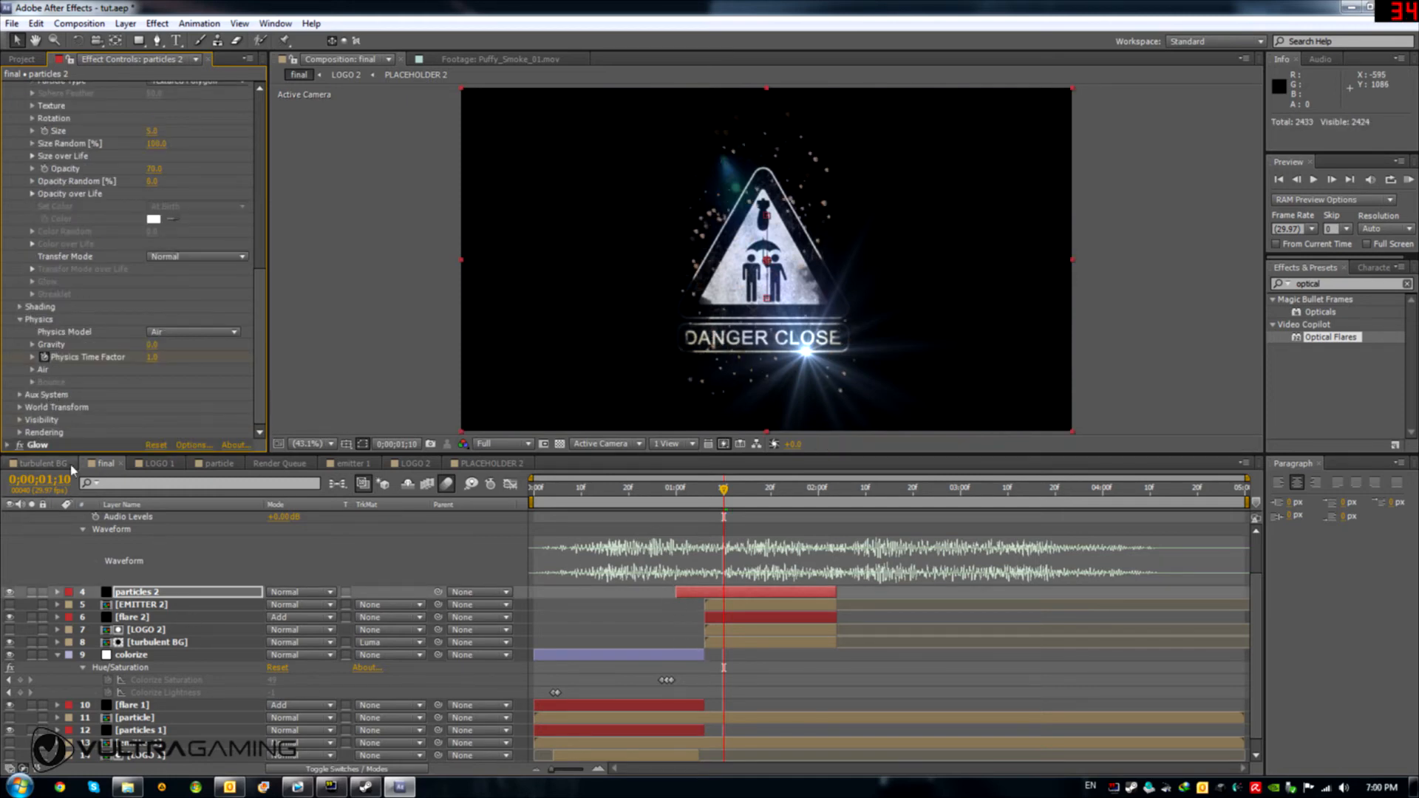
left_click(32, 370)
scroll(51, 318, "down", 2)
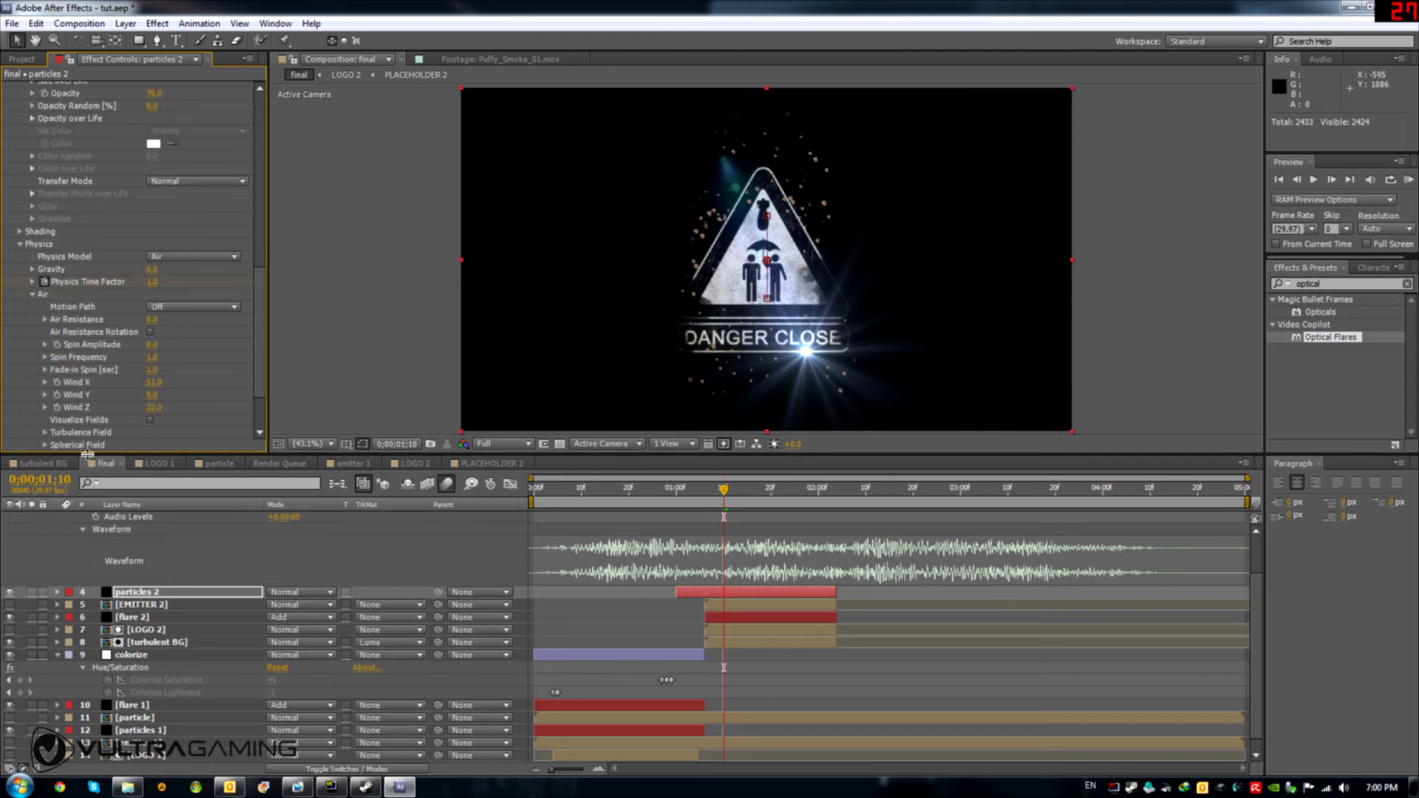
left_click(57, 382)
left_click(57, 394)
left_click(154, 382)
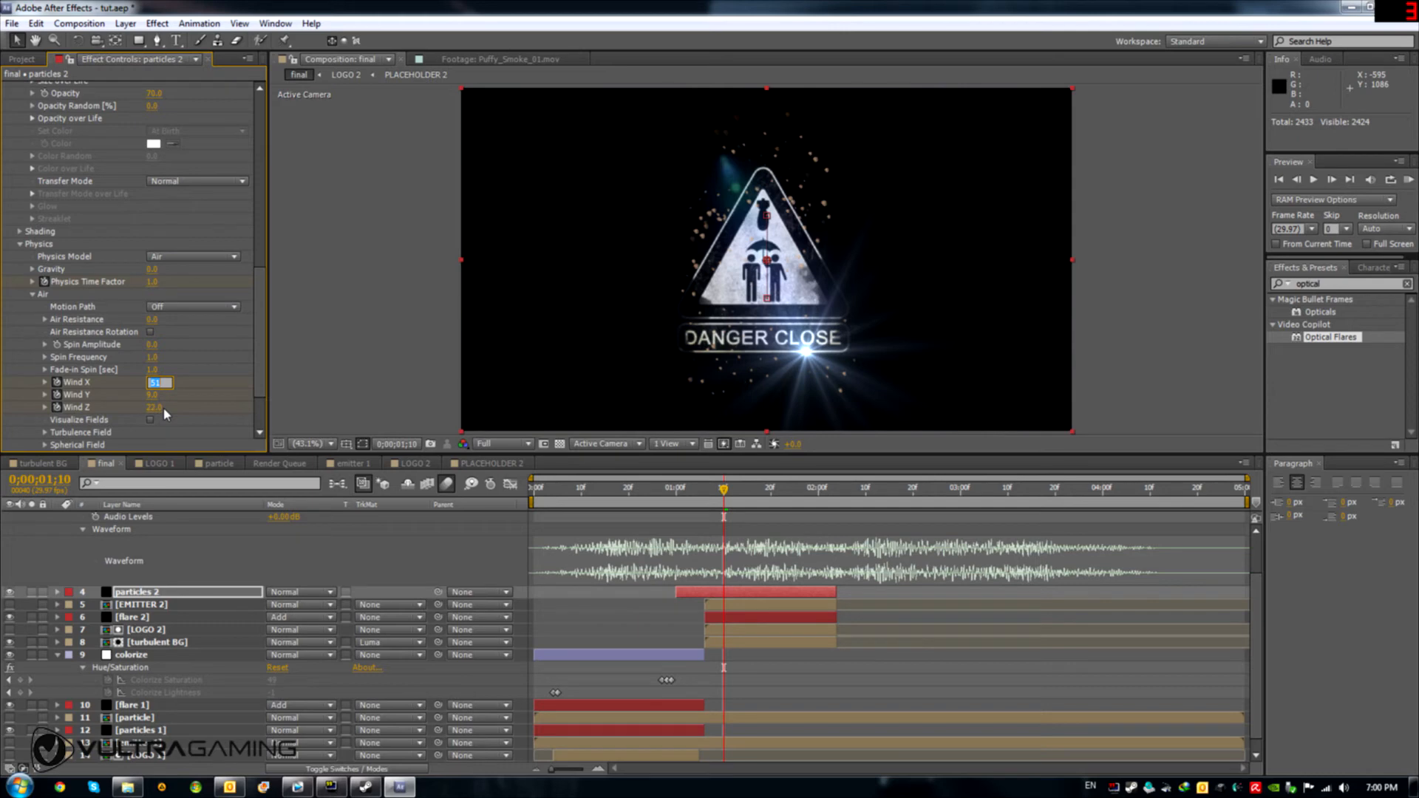
type("101")
left_click(153, 394)
type("1")
left_click(161, 408)
type("2")
key("Return")
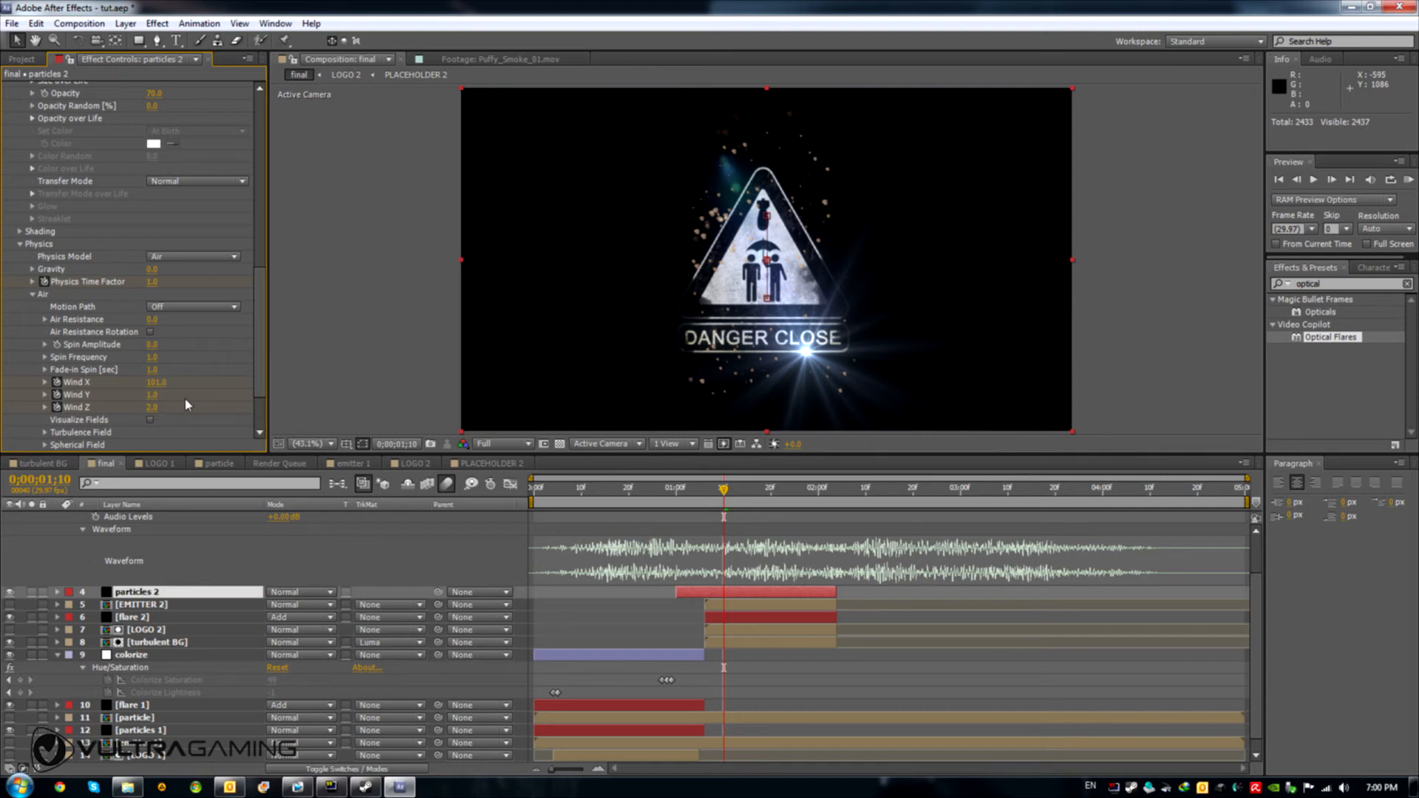
Step: One frame further, at 0;00;01;11, set particles 2's Wind X to 2 and Wind Z to 155
key("Page_Down")
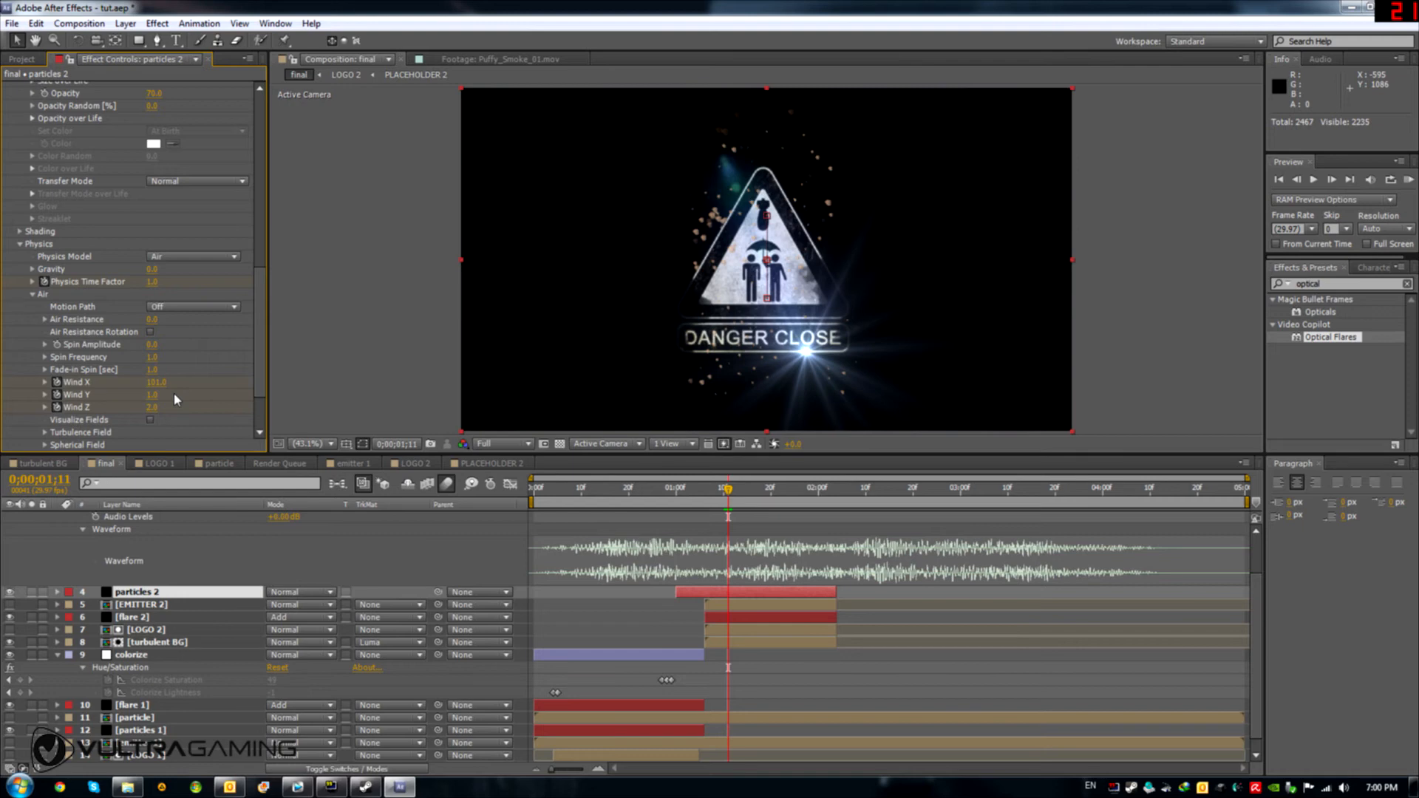
left_click(157, 382)
type("2")
key("Return")
left_click(153, 407)
type("155")
key("Return")
Step: Set particles 2's Particles/sec to 0 at 0;00;01;13
left_click(781, 490)
mouse_move(785, 494)
left_mouse_down()
mouse_move(798, 496)
mouse_move(741, 501)
left_mouse_up()
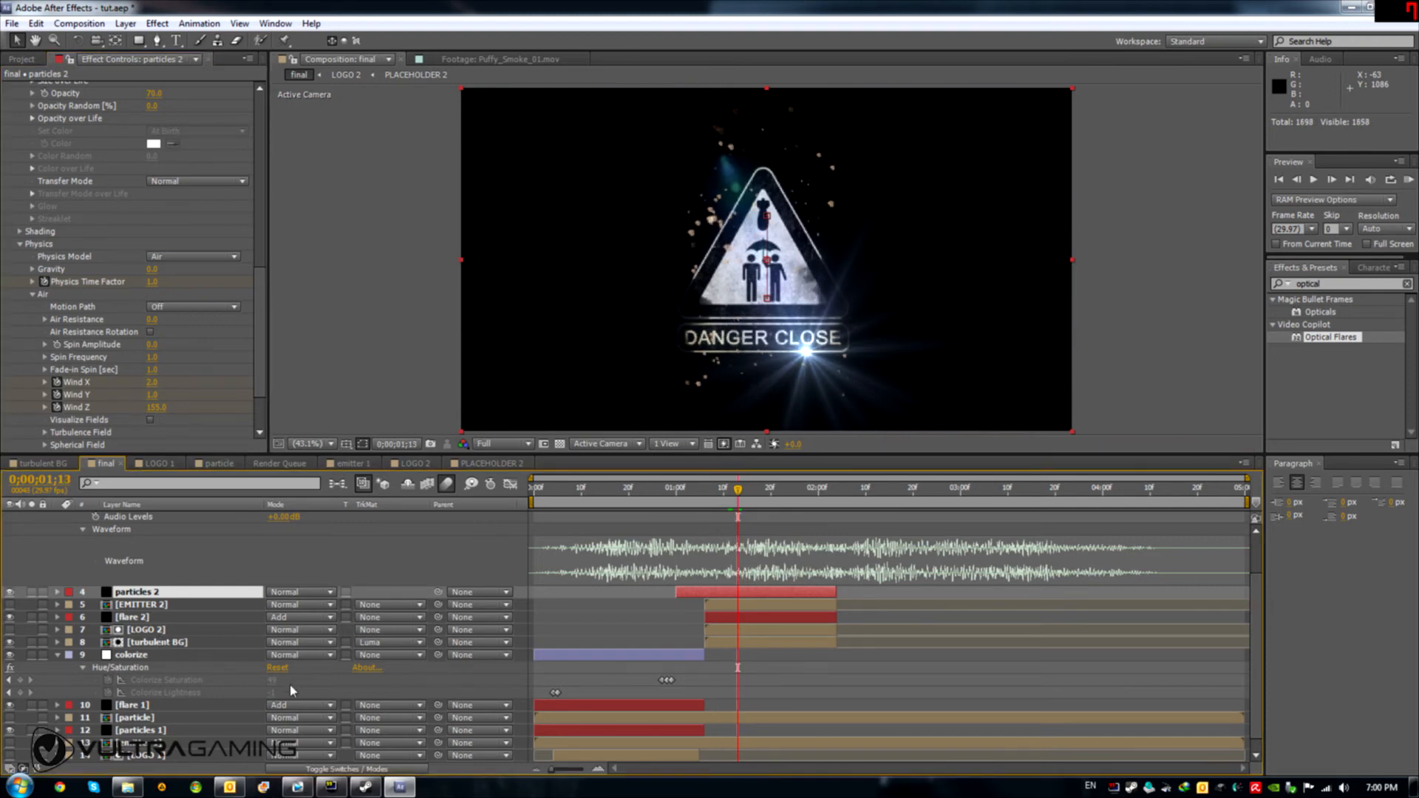
left_click(260, 220)
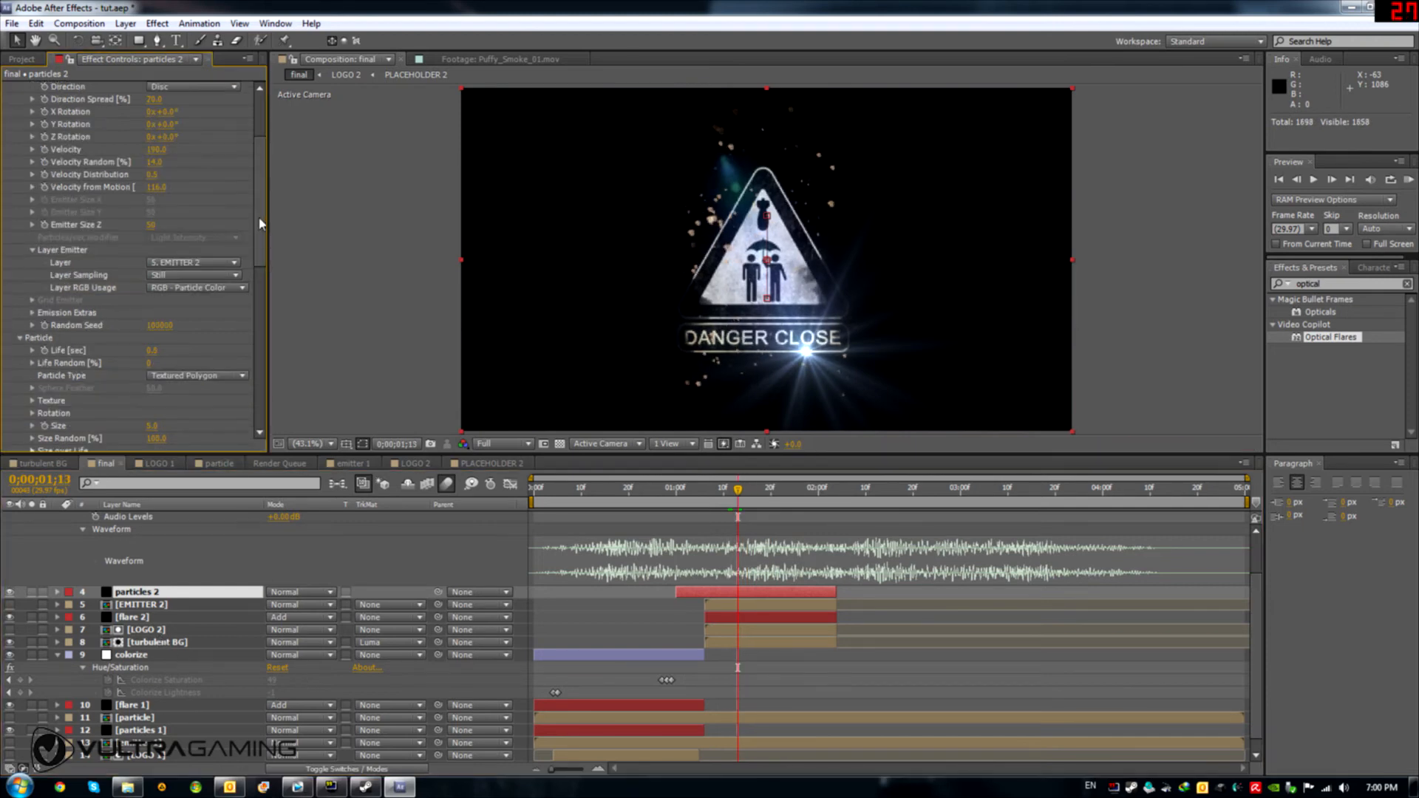
left_click(261, 105)
left_click(158, 138)
type("0")
key("Return")
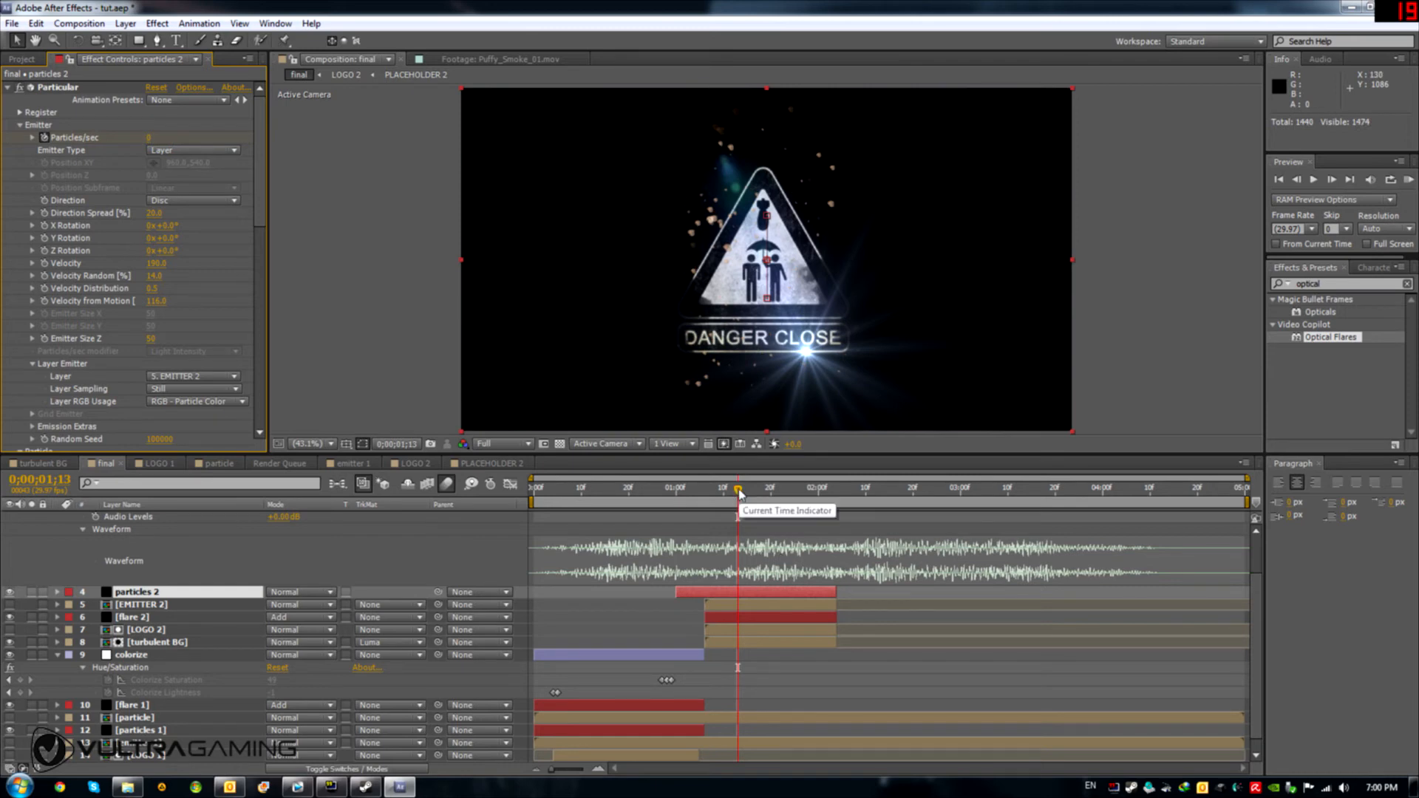
Step: Reveal particles 2's keyframes and add Wind X, Wind Y and Wind Z keyframes holding their current values at 0;00;01;18
left_click_drag(743, 495, 768, 499)
left_click_drag(768, 497, 762, 494)
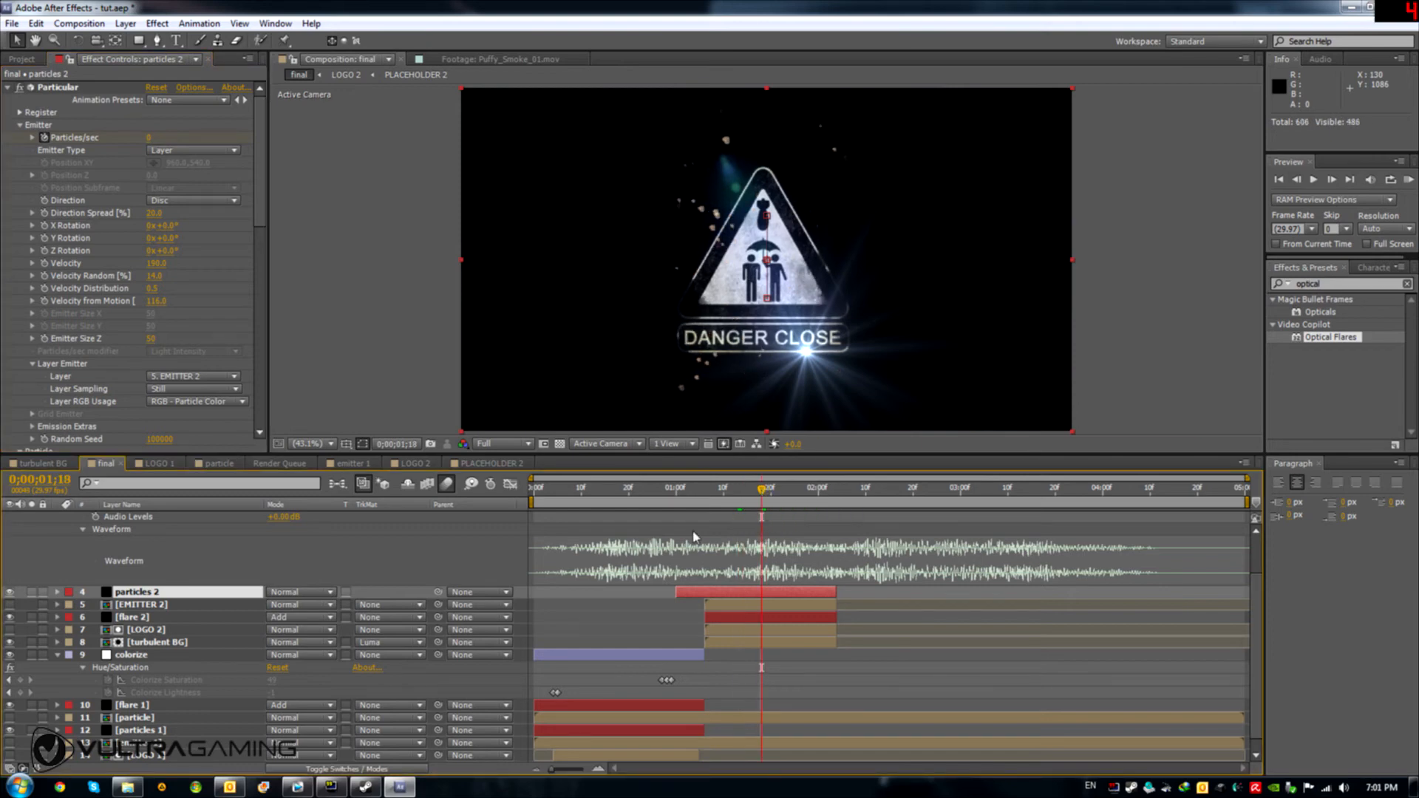
left_click(264, 224)
left_click_drag(264, 224, 263, 436)
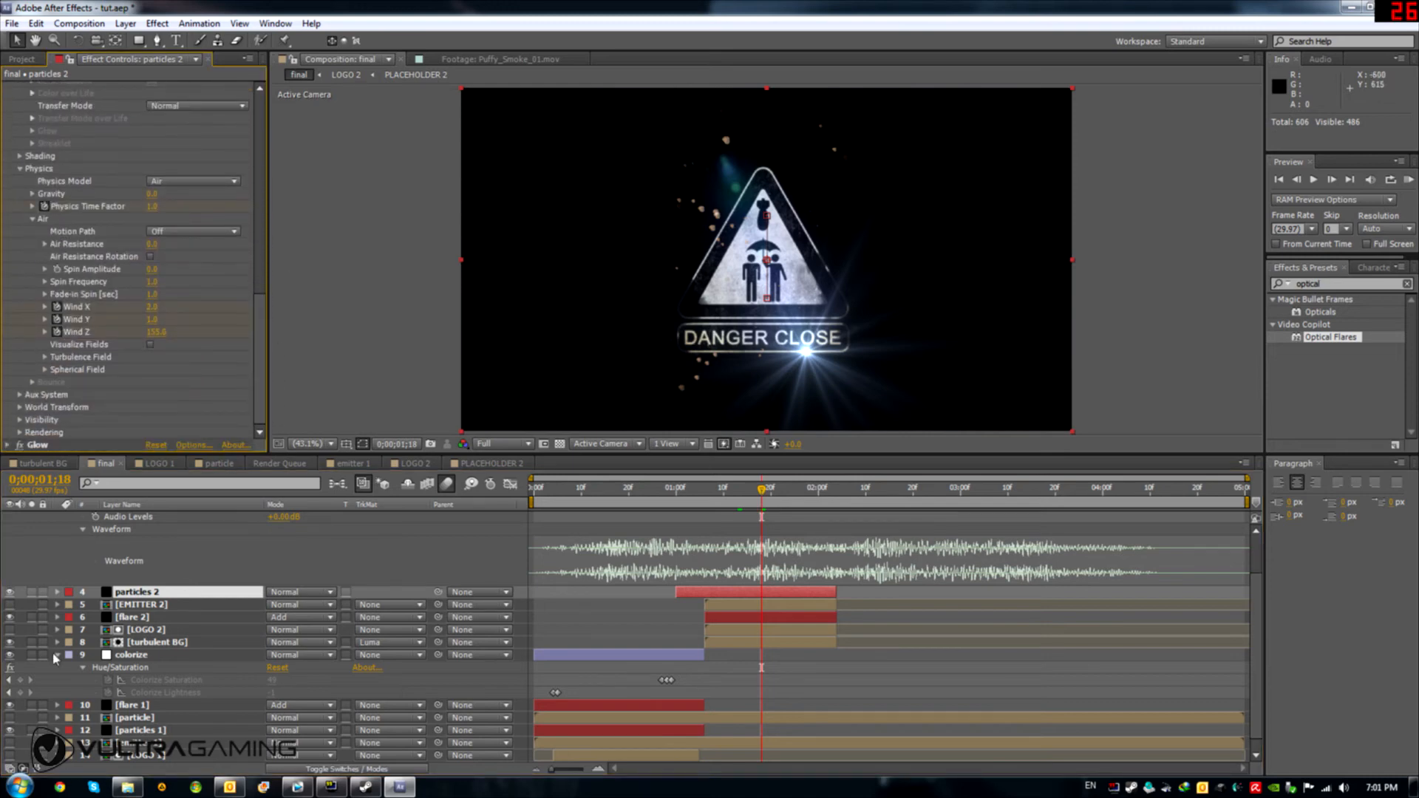
left_click(137, 594)
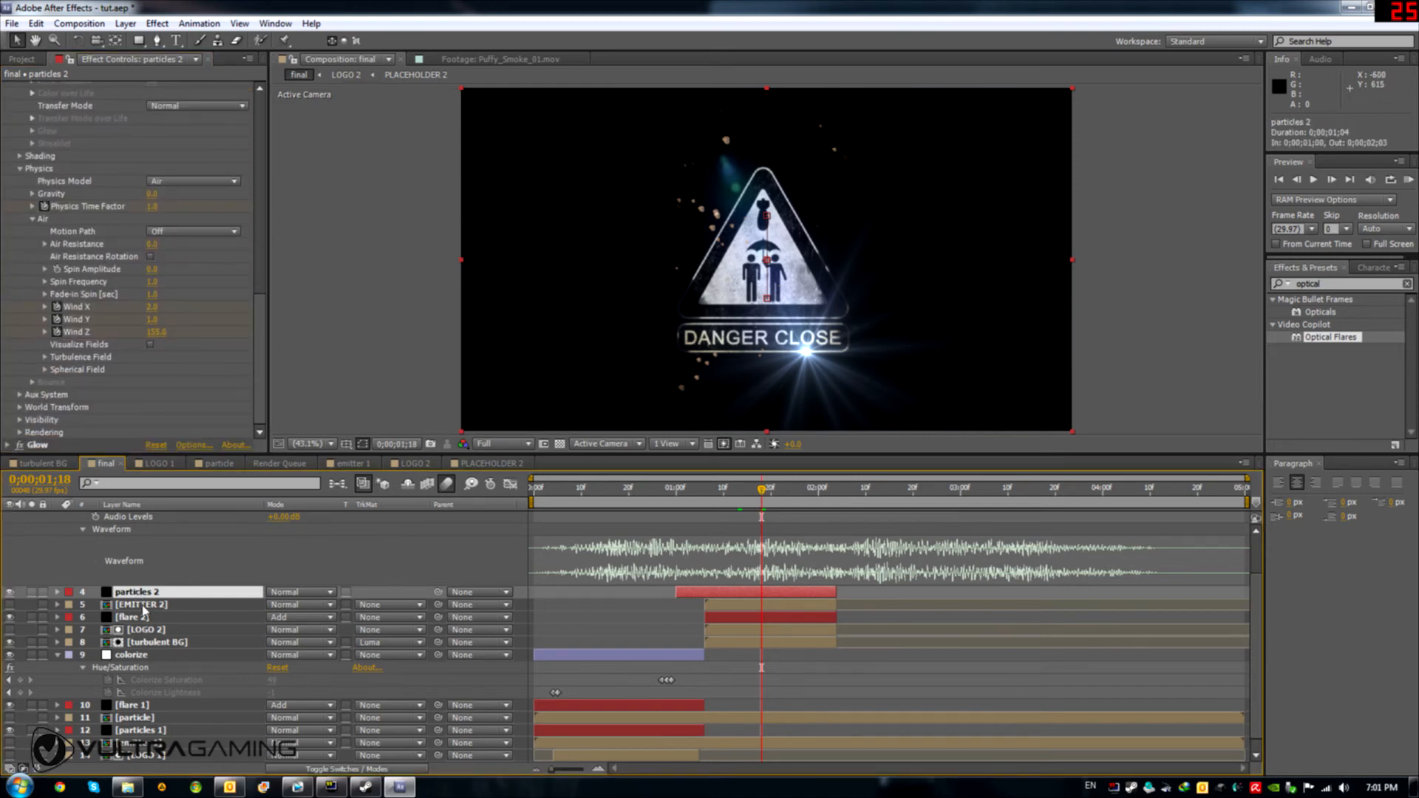
key("u")
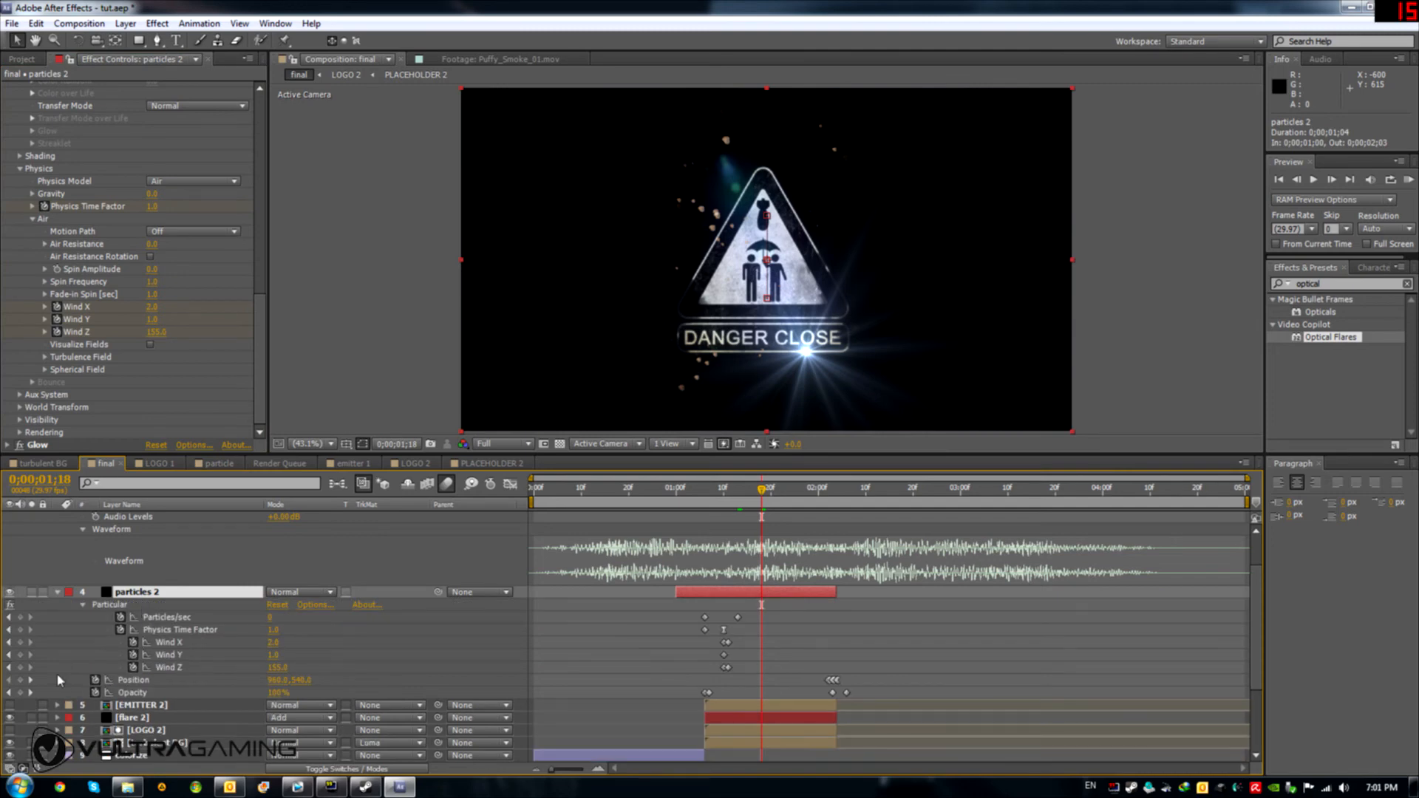
left_click(20, 643)
left_click(20, 655)
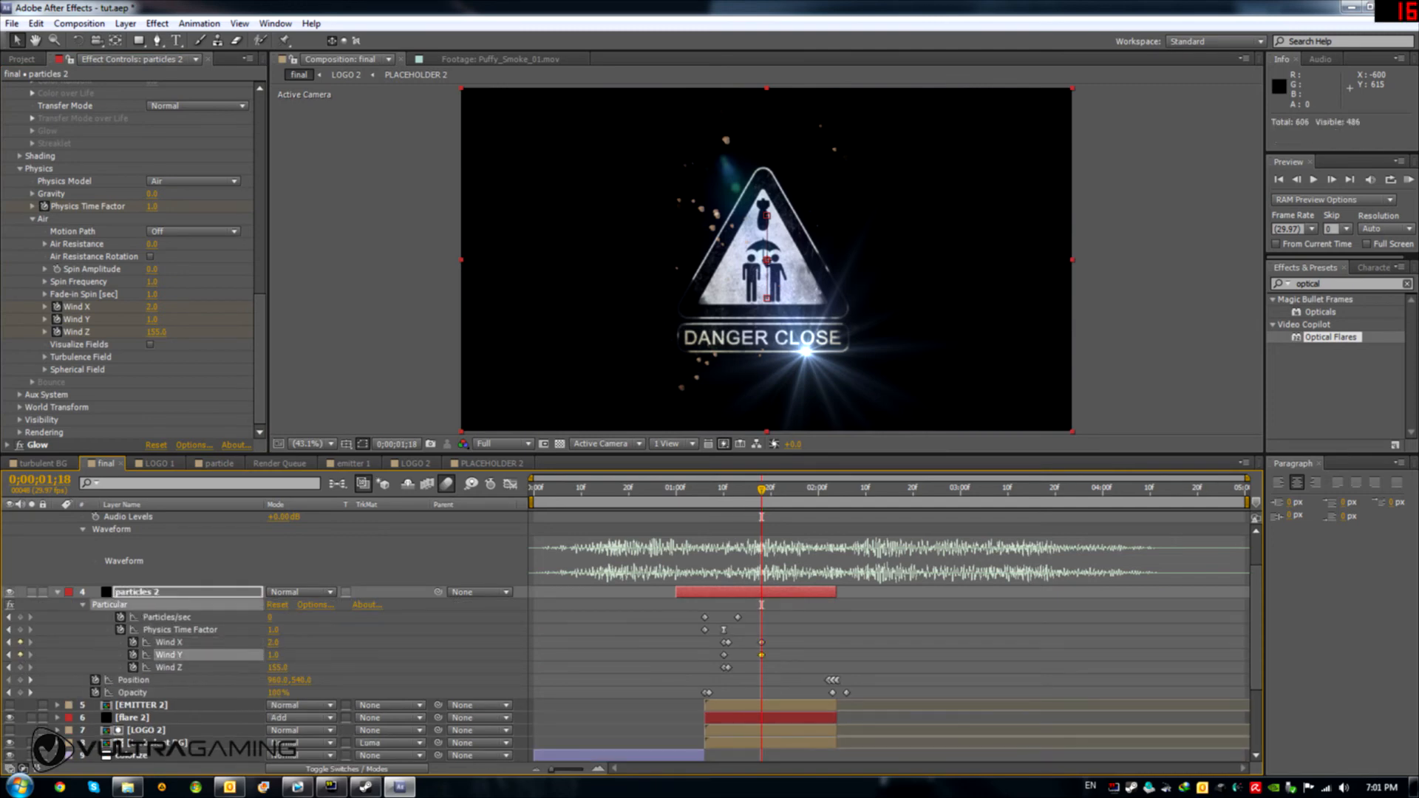
left_click(21, 668)
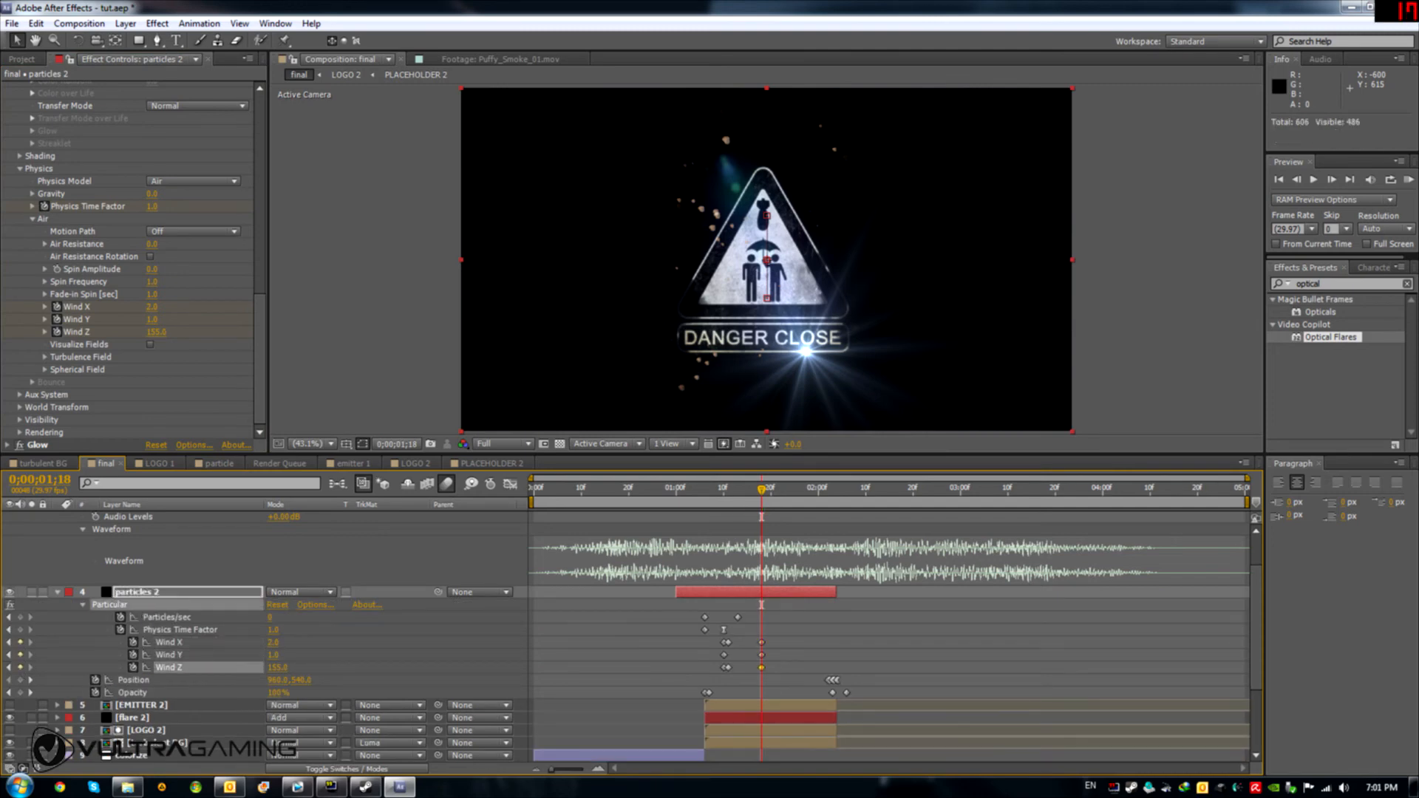
left_click(9, 668)
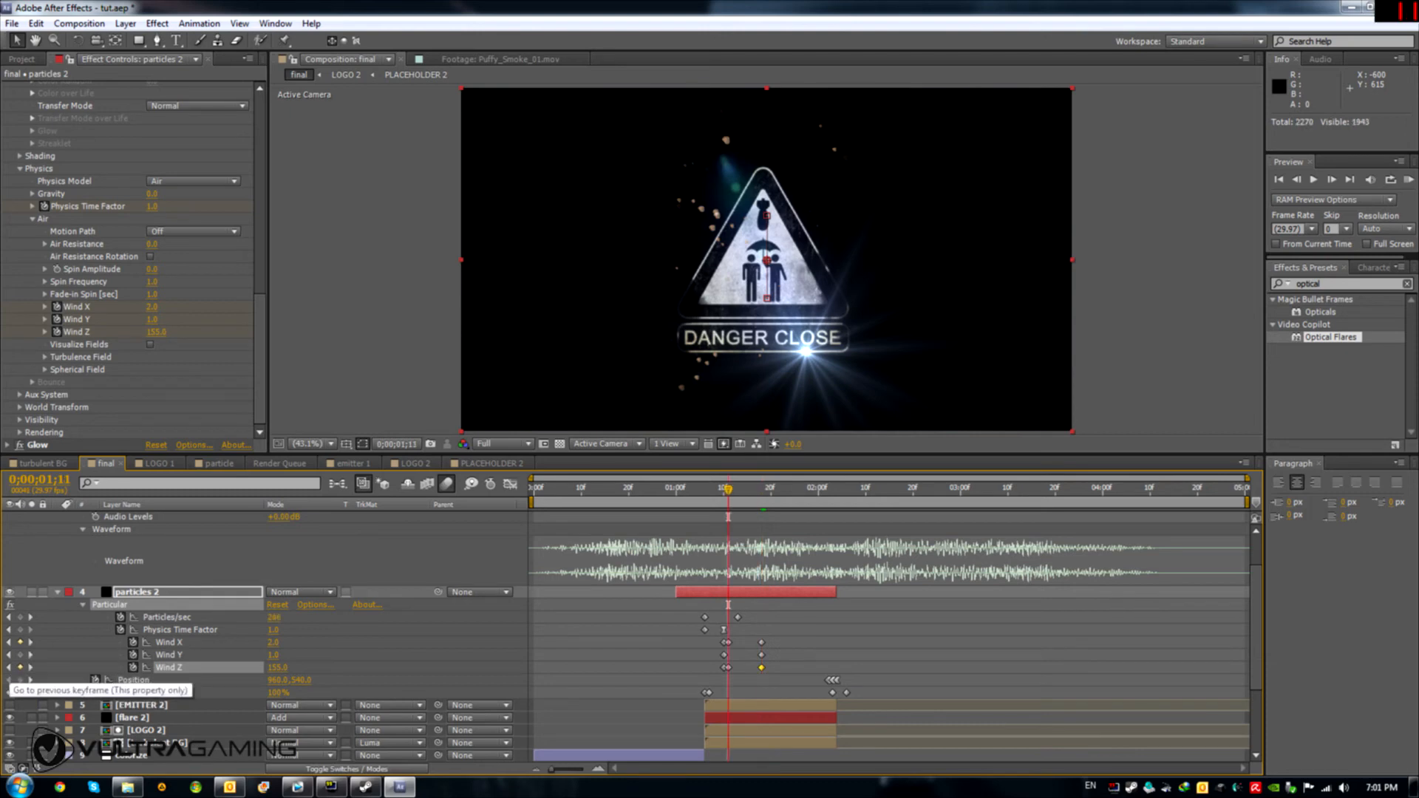
left_click(30, 667)
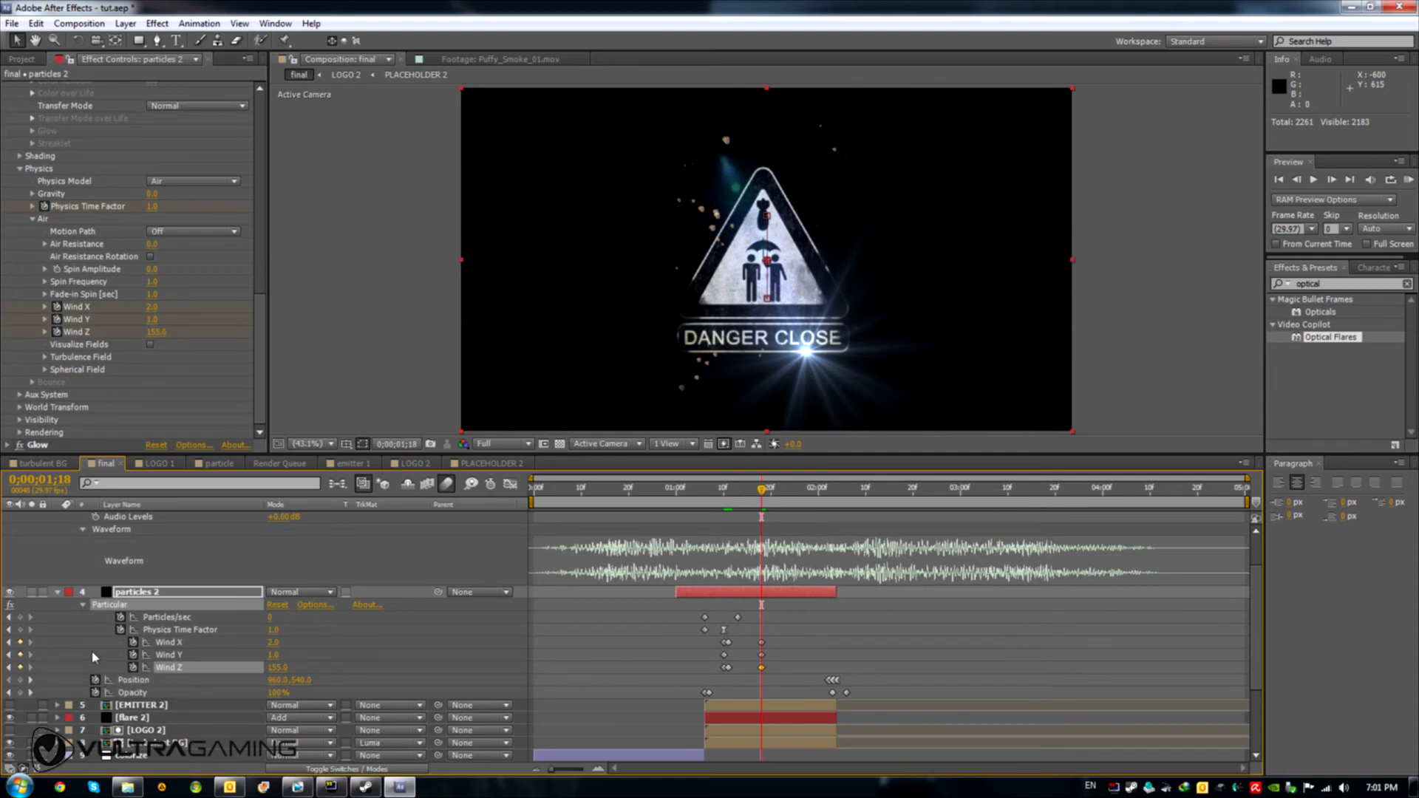
Step: At 0;00;01;19, set Wind X to -50 and add keyframes for Wind Y and Wind Z
key("Page_Down")
left_click(274, 642)
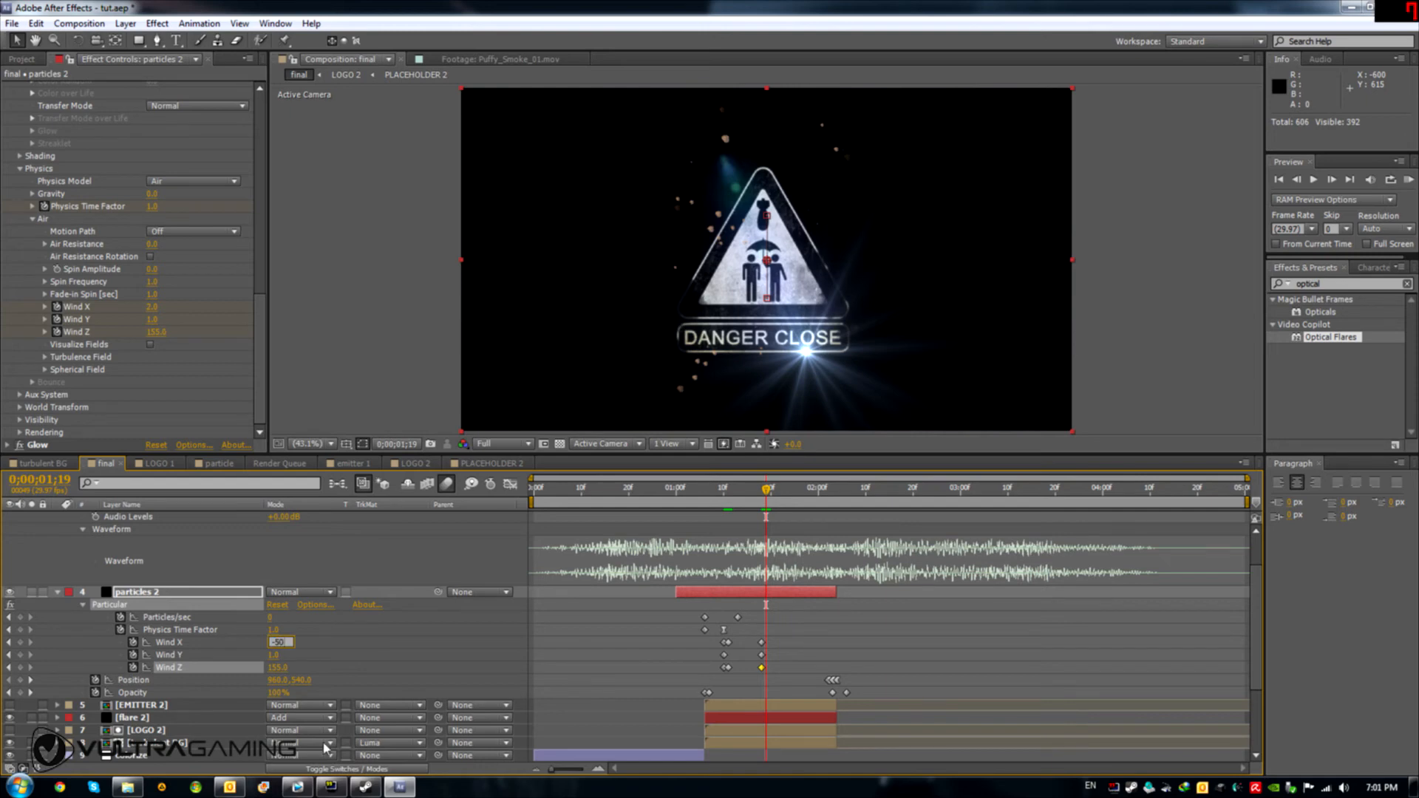
left_click(281, 660)
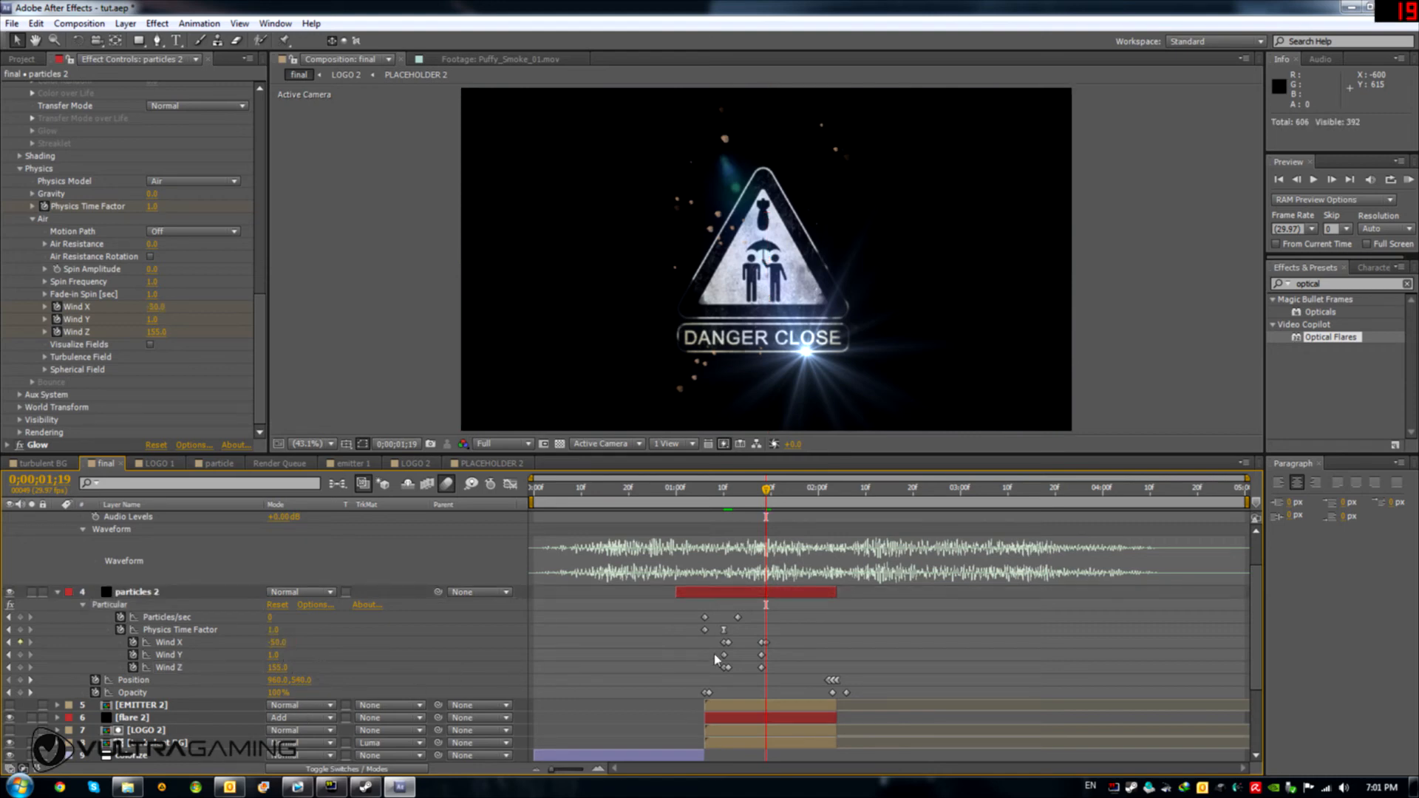
left_click(20, 668)
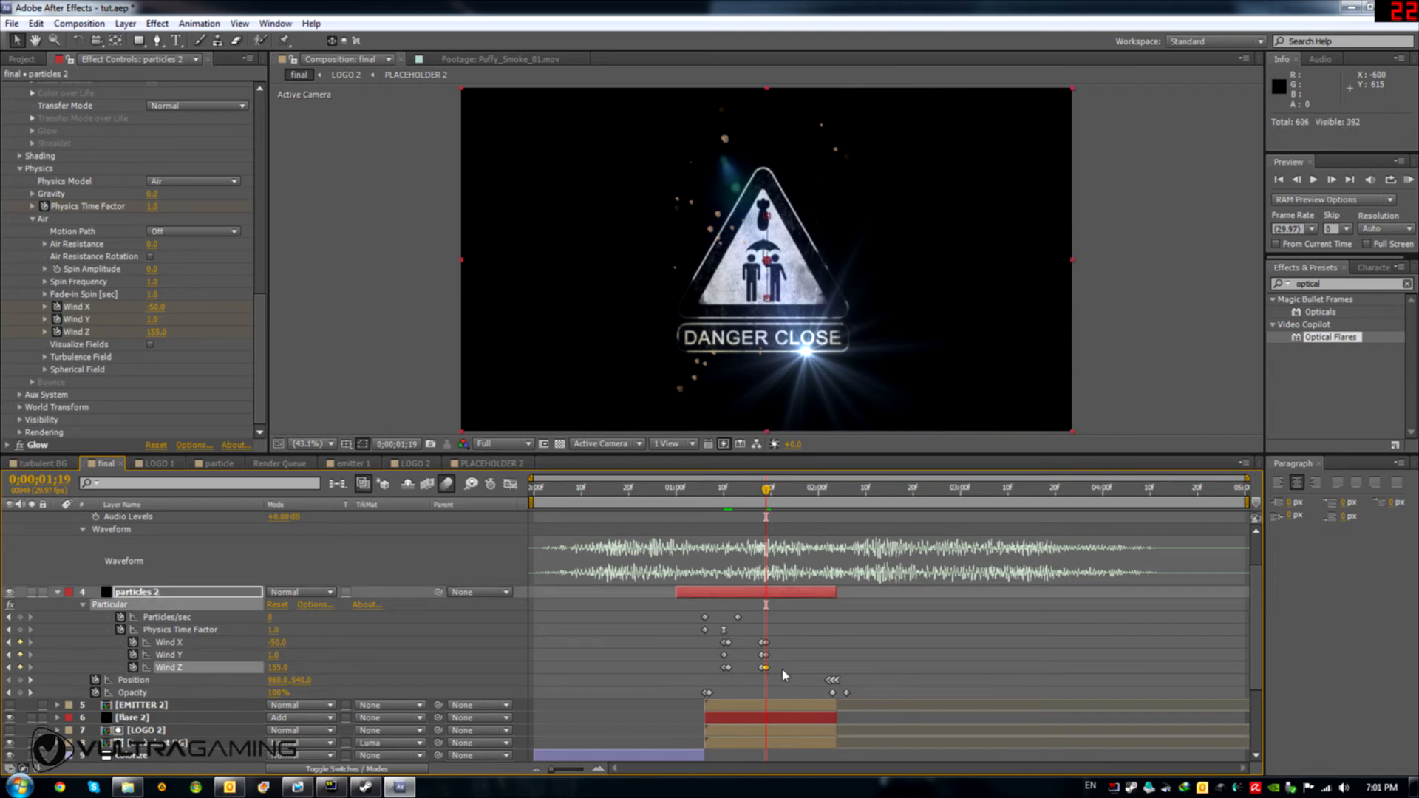
Step: Apply Keyframe Assistant easing to all Wind X, Wind Y and Wind Z keyframes of particles 2 and return to 0;00;01;18
left_click_drag(785, 673, 689, 640)
right_click(763, 666)
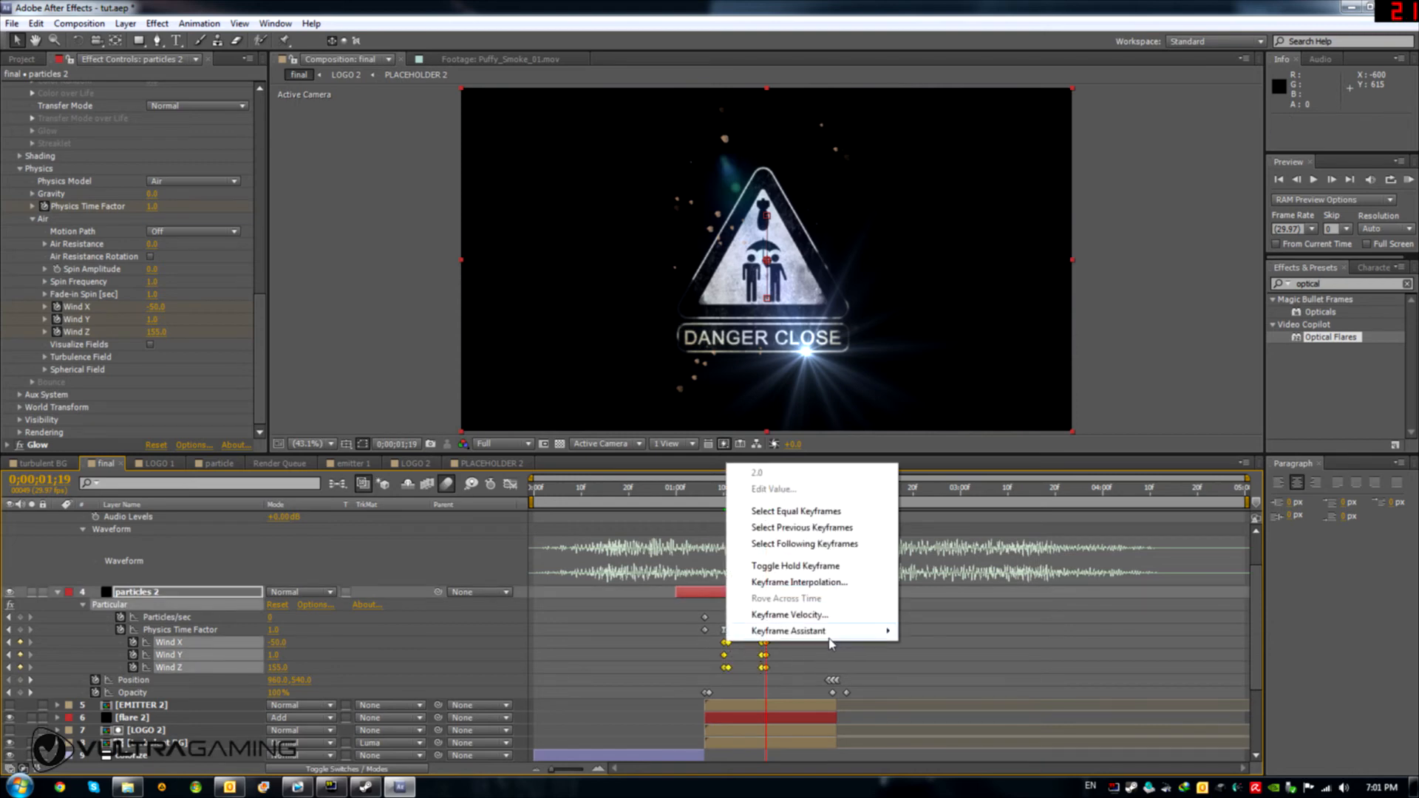
mouse_move(829, 635)
left_click(946, 696)
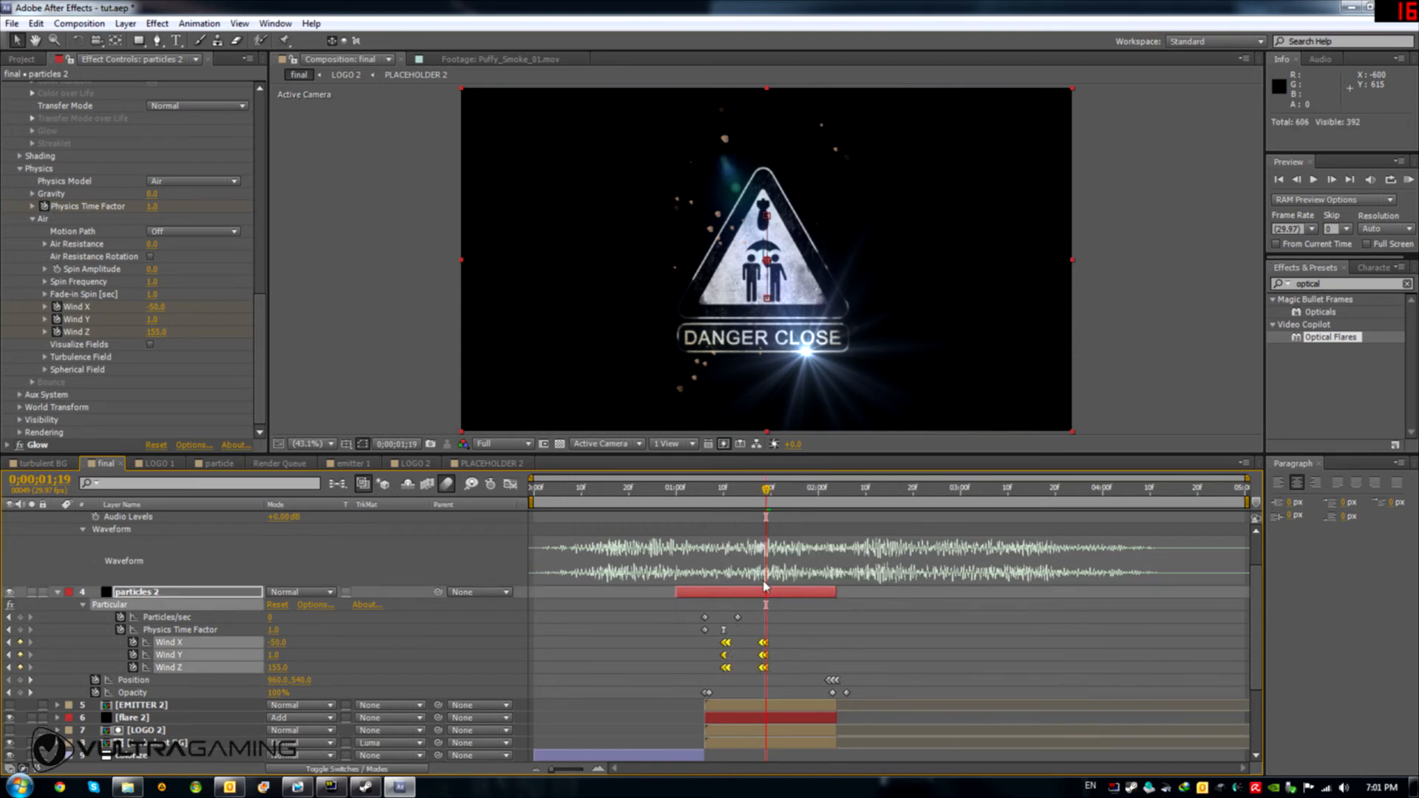
left_click_drag(766, 488, 768, 539)
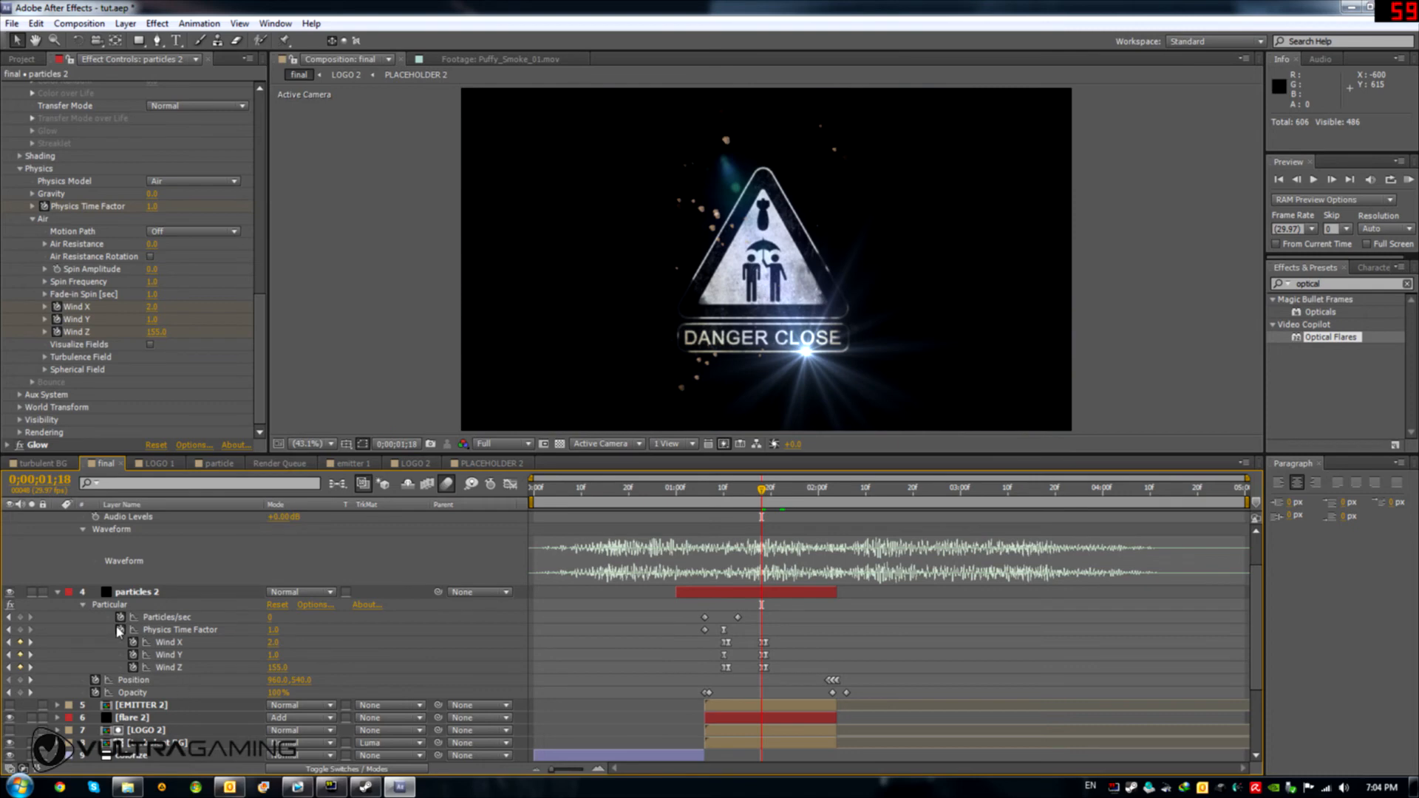
Step: Collapse the particles 2 and colorize layers and check the logo animation back to 0;00;01;08
left_click(58, 593)
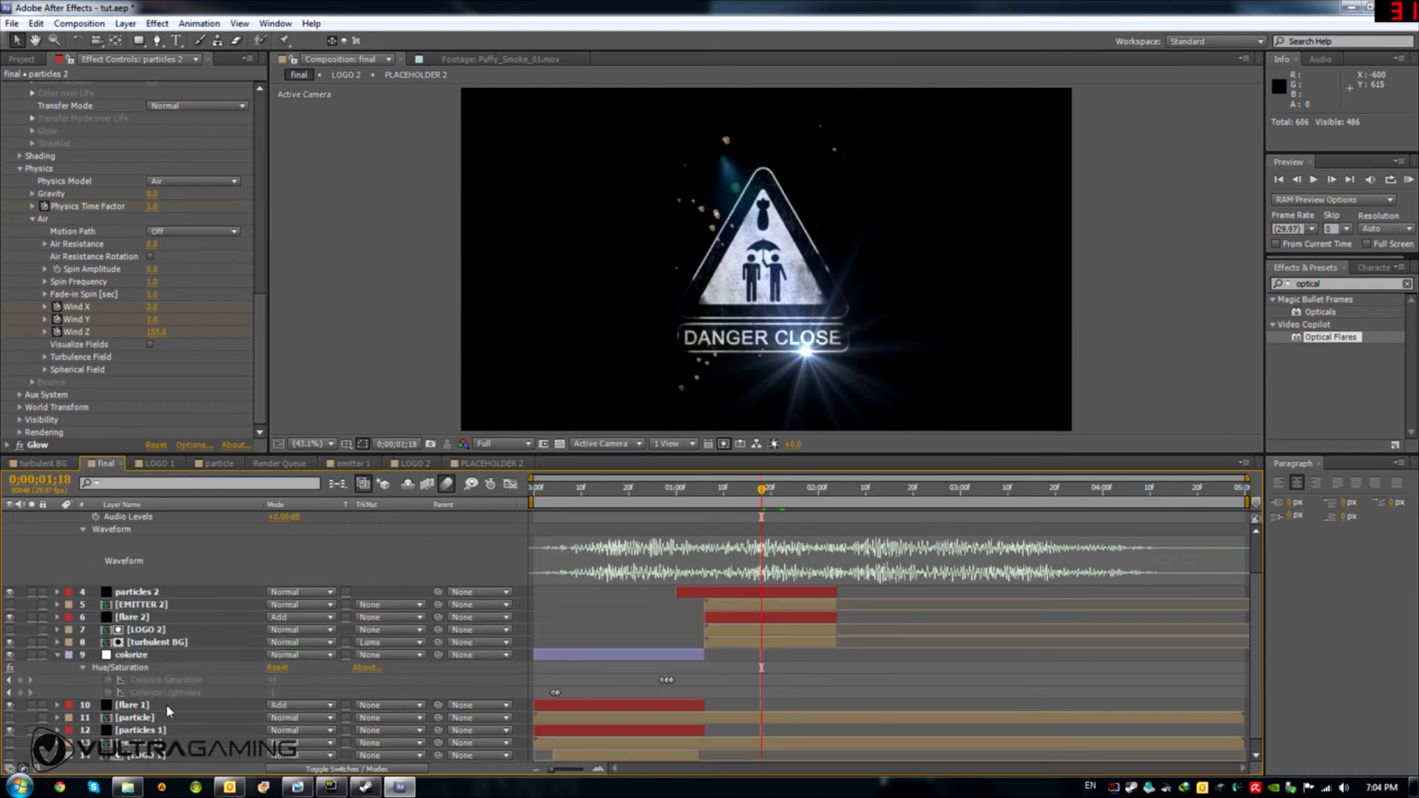
left_click(57, 655)
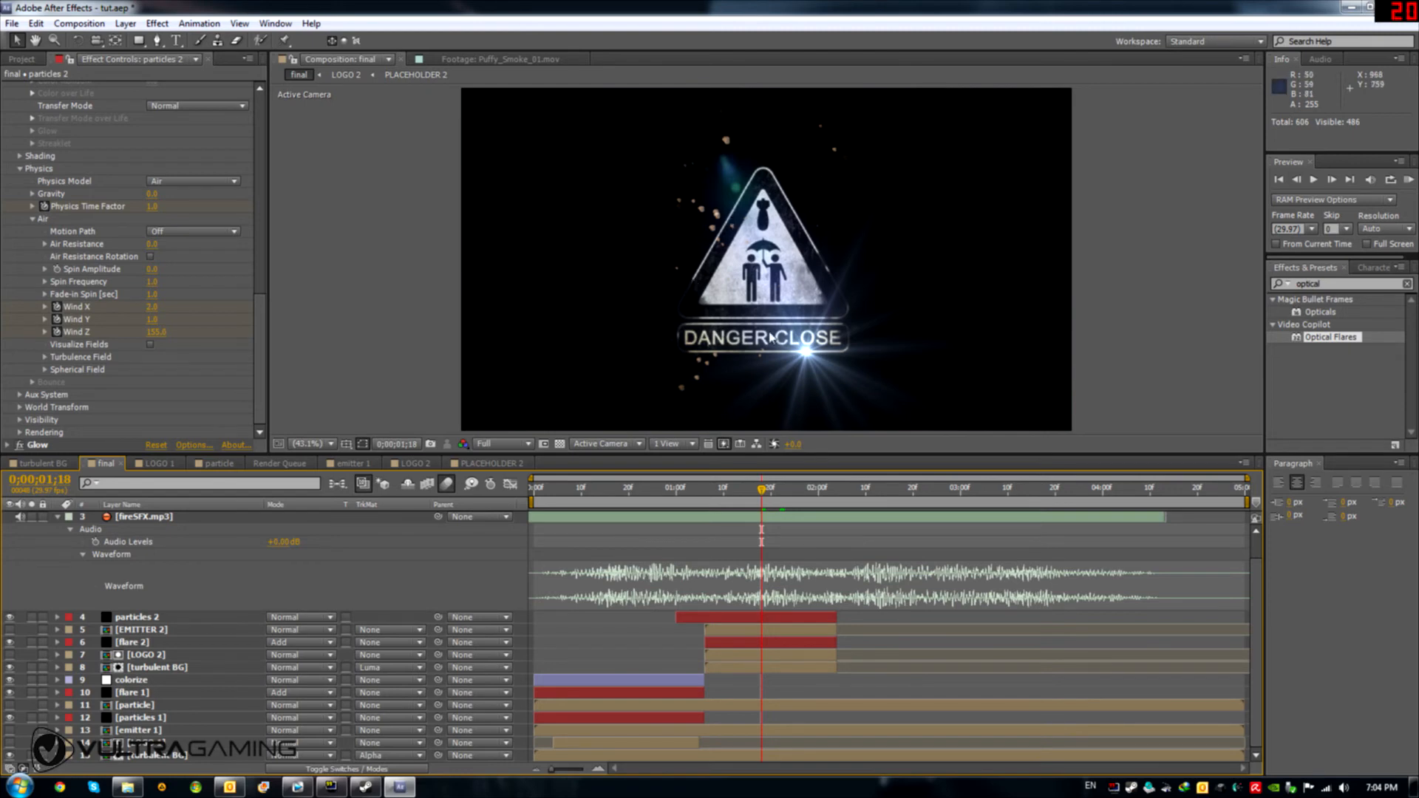
left_click_drag(762, 494, 714, 490)
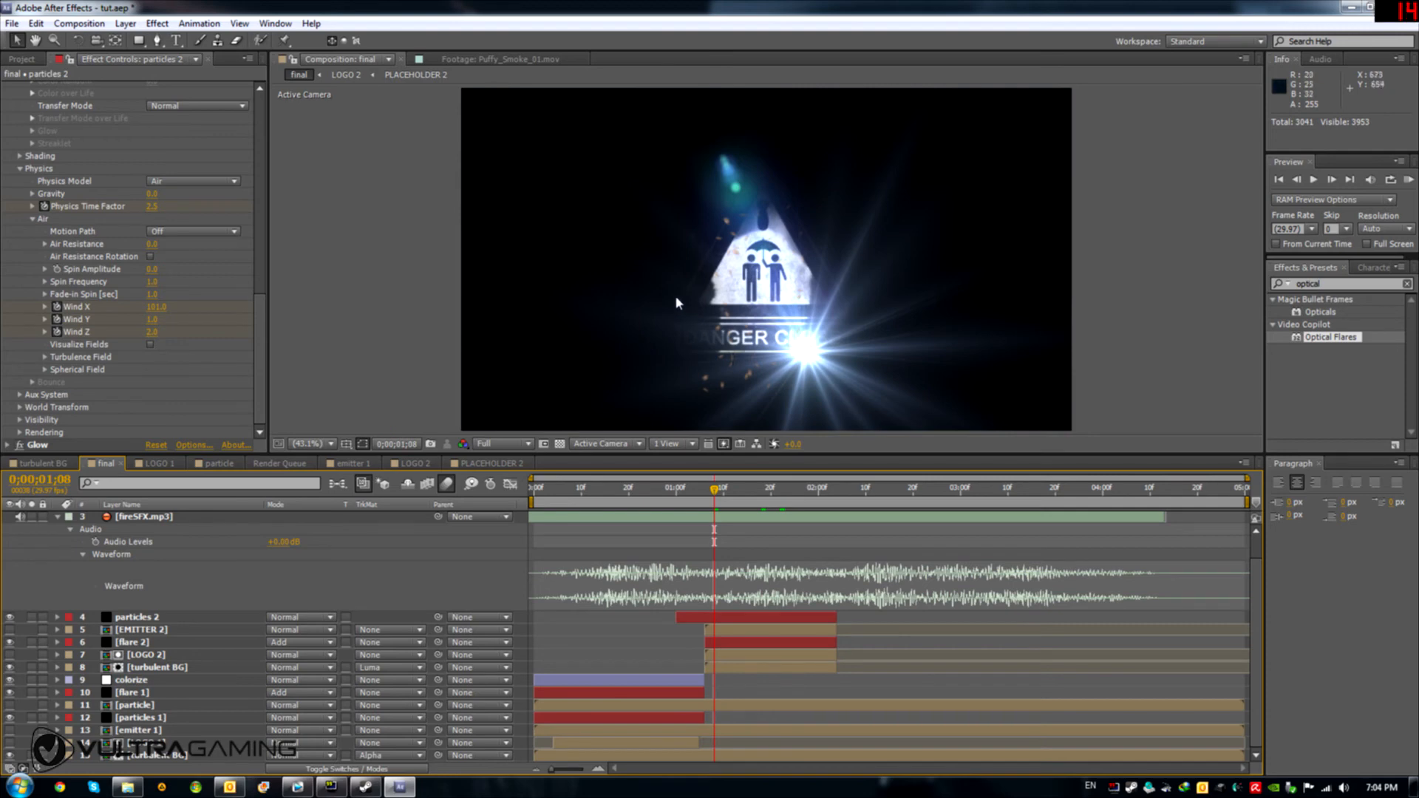
Step: Create a black solid named sparks in the final composition and place it directly above particles 2
left_click_drag(714, 492, 728, 490)
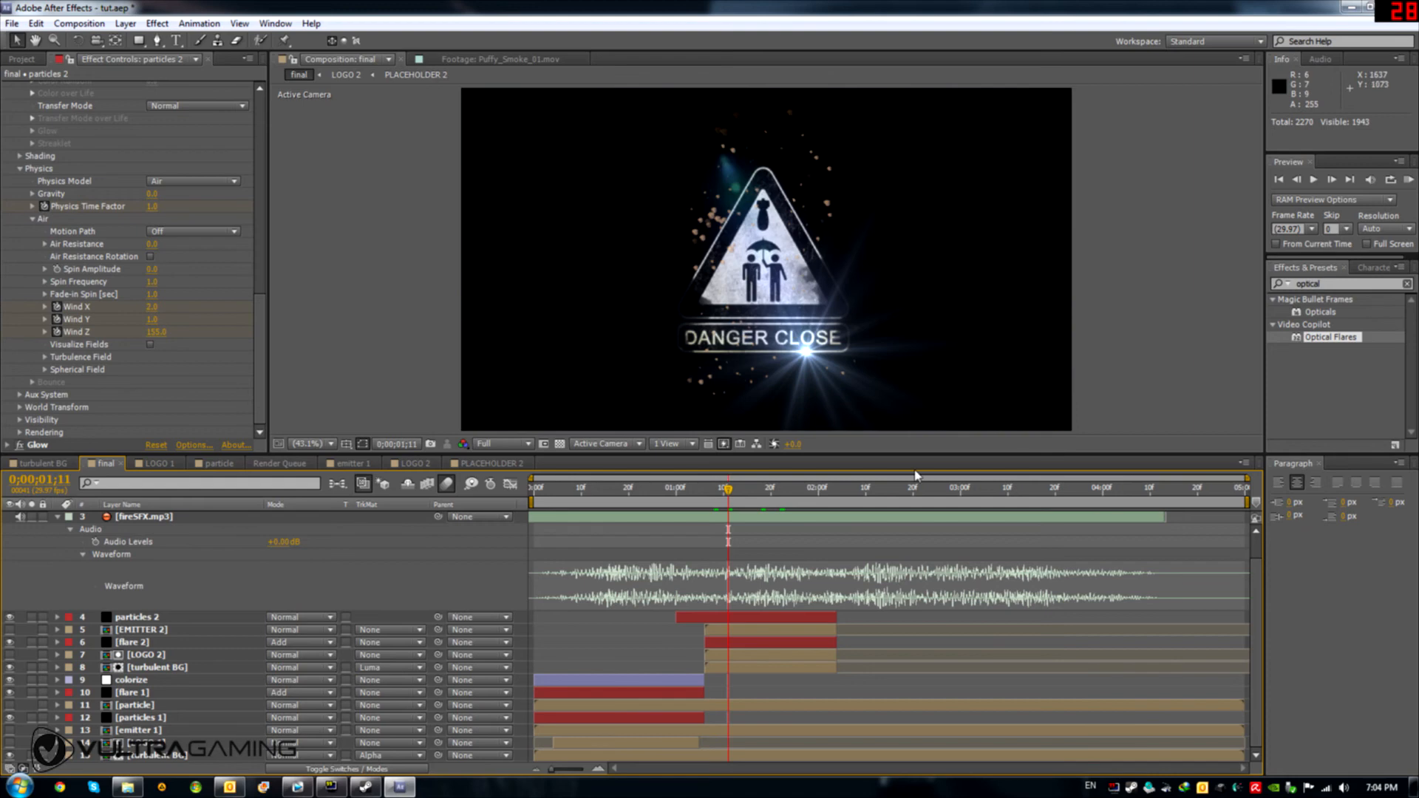
right_click(211, 578)
mouse_move(319, 587)
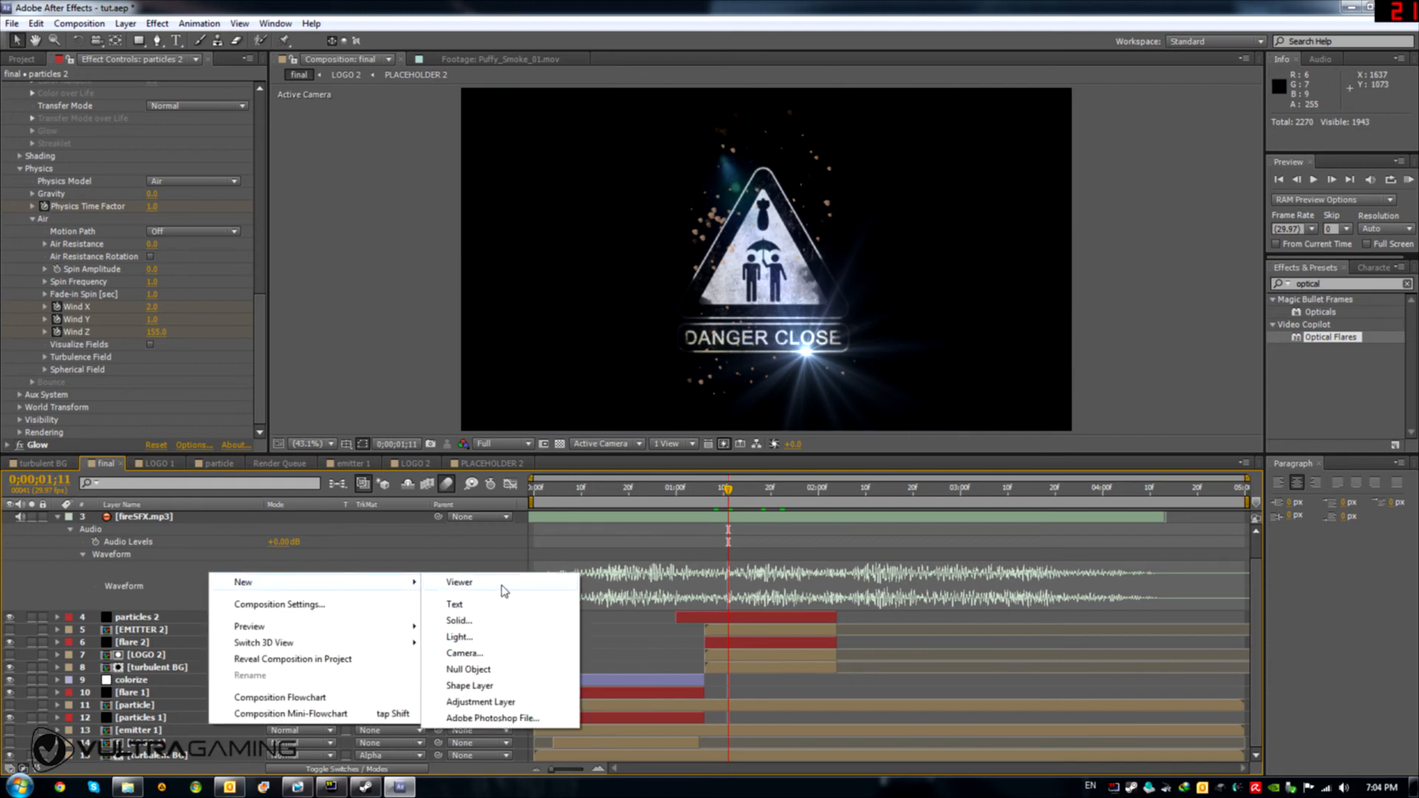
left_click(491, 624)
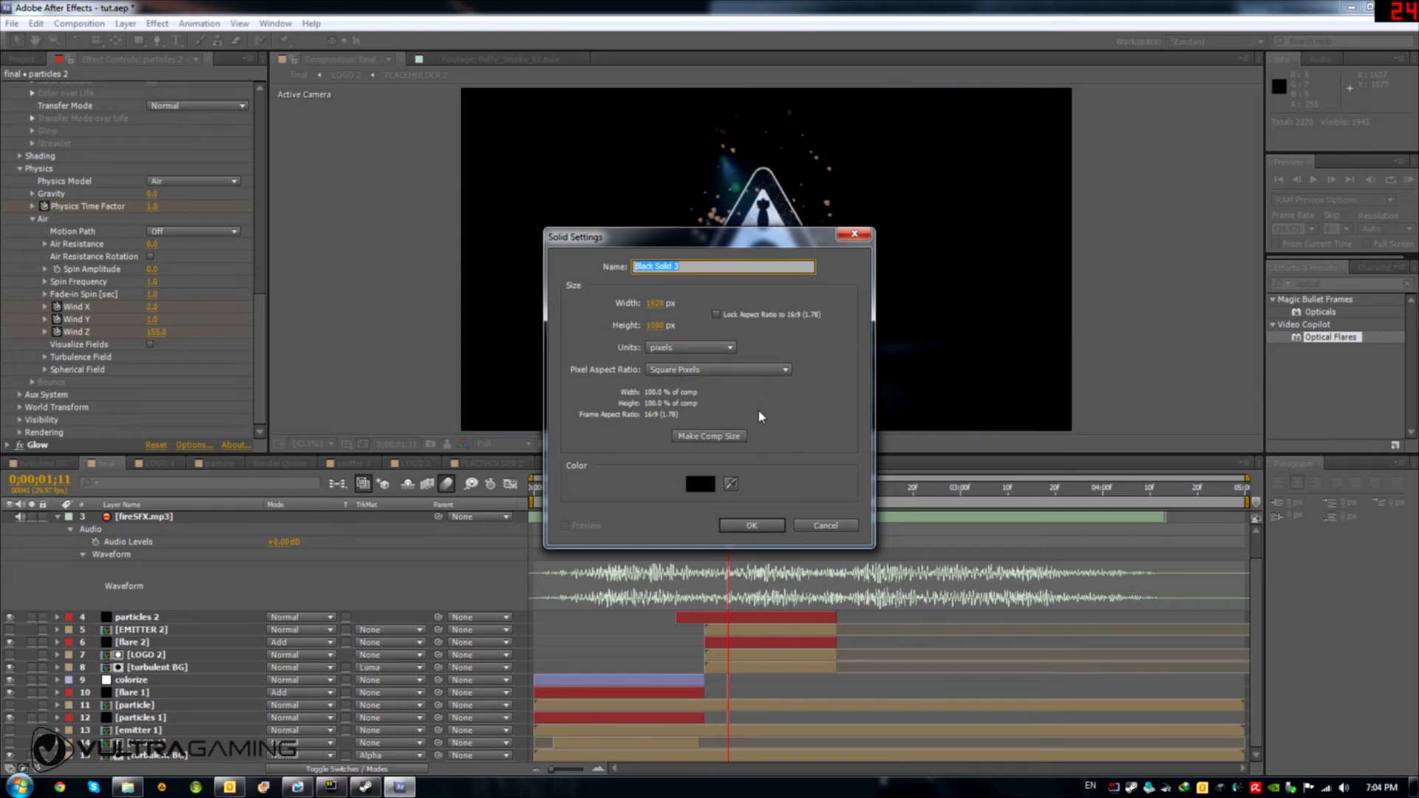
type("sparks")
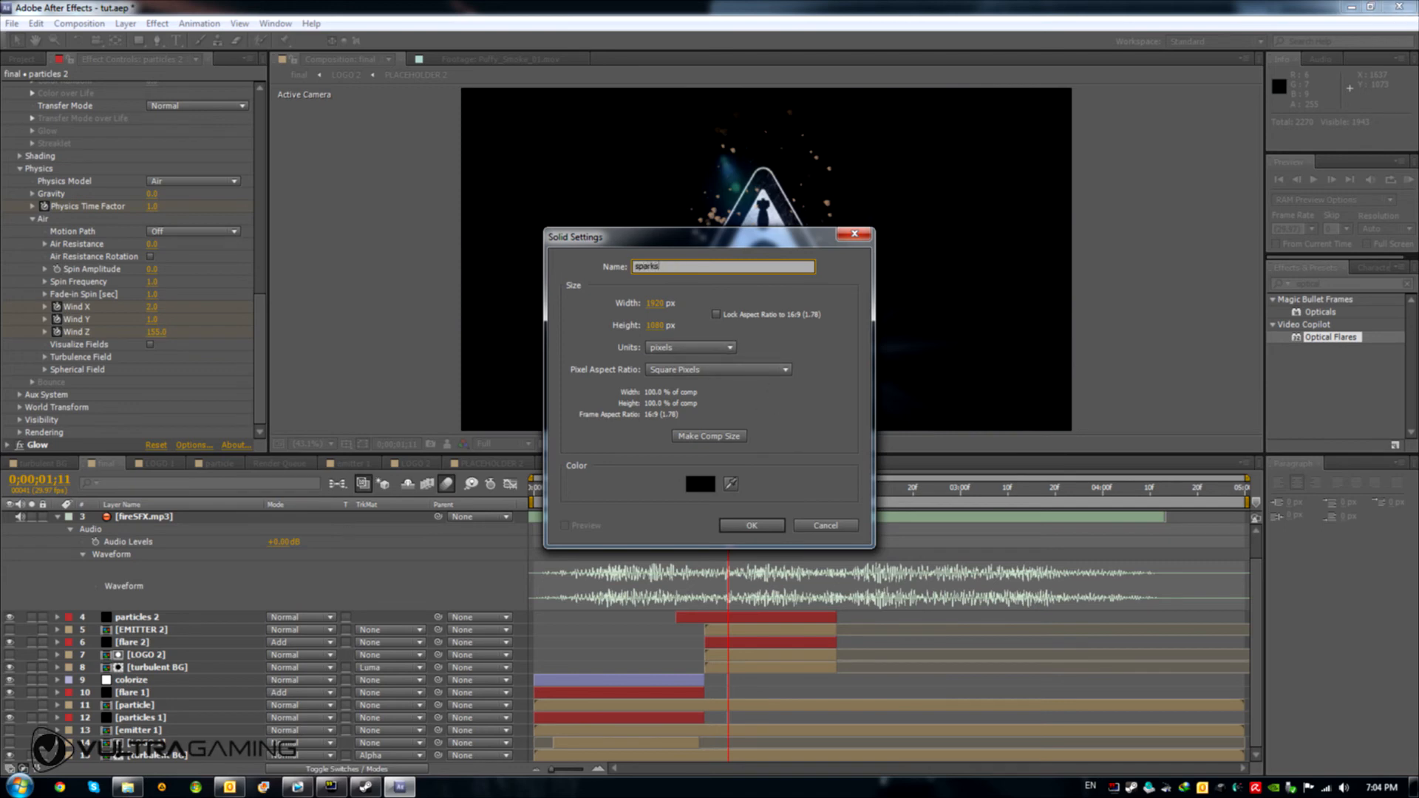
key("Return")
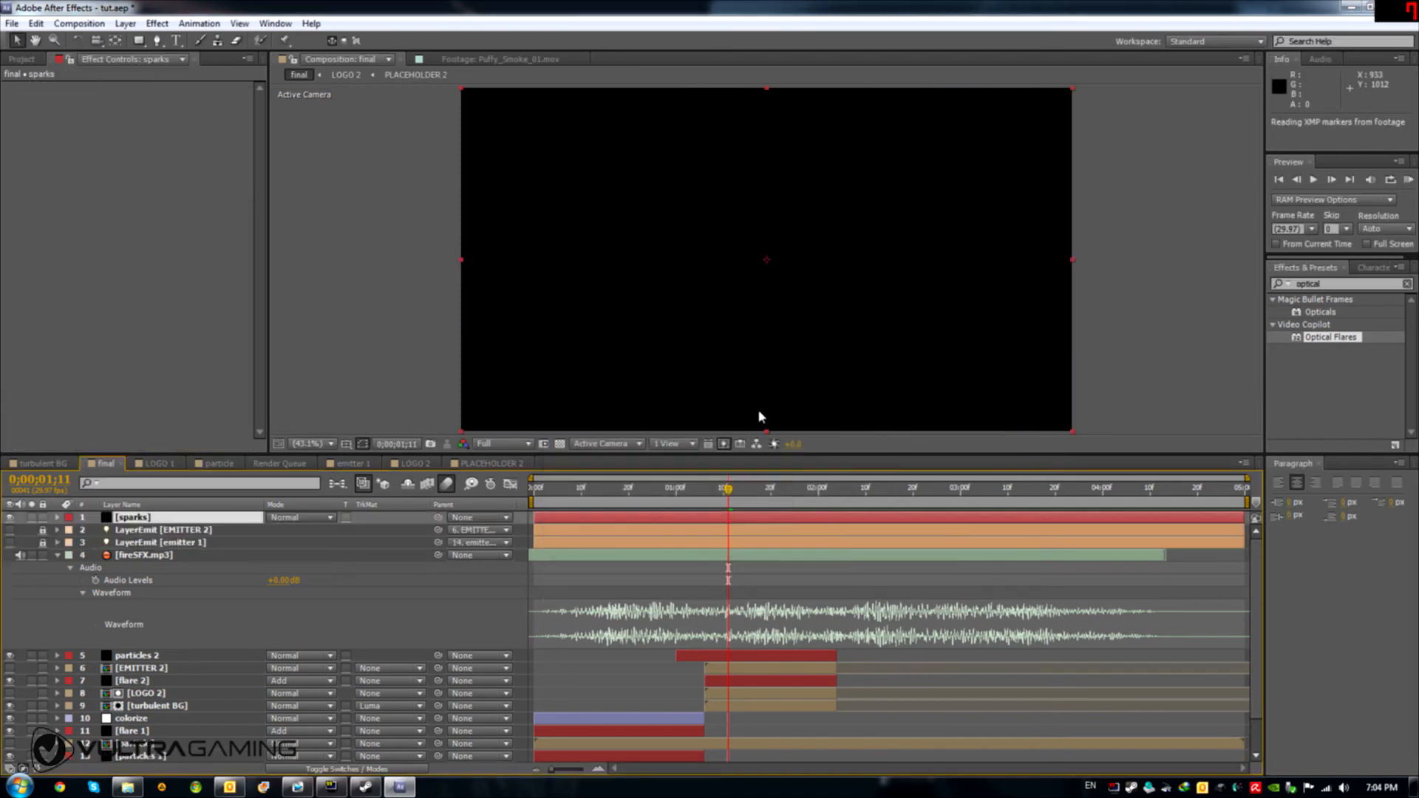
left_click_drag(137, 524, 157, 637)
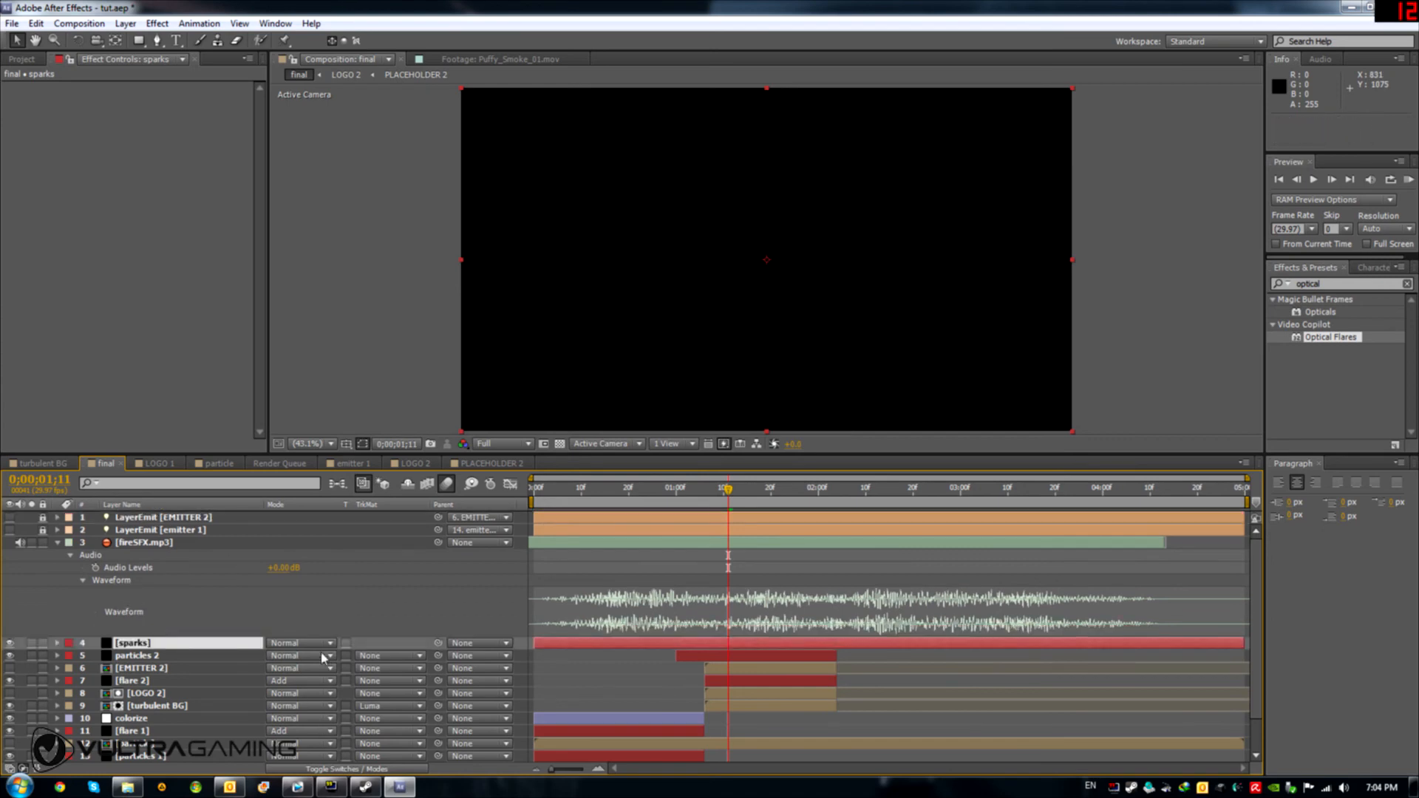
Step: Find the Trapcode Particular effect and apply it to the sparks layer
double_click(1312, 284)
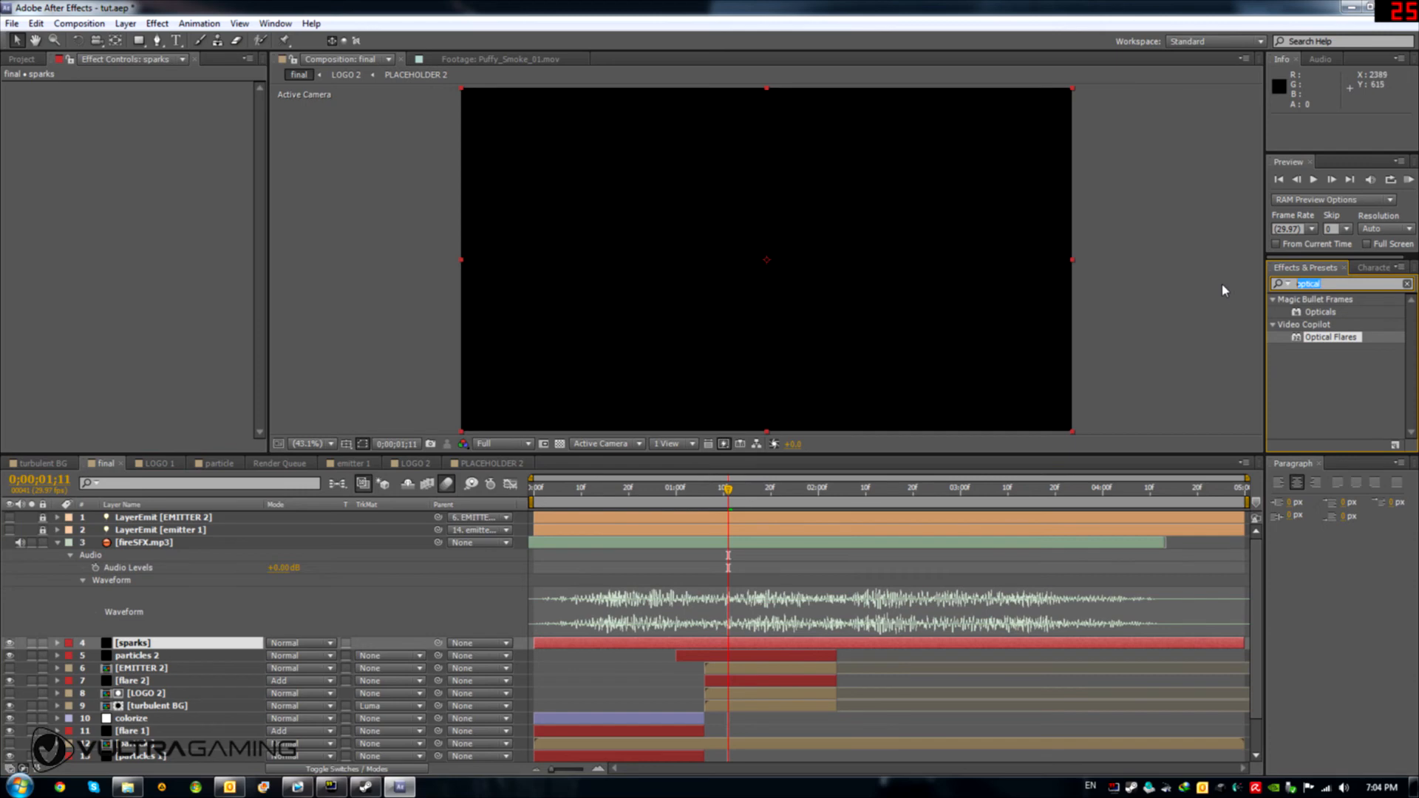
type("particular")
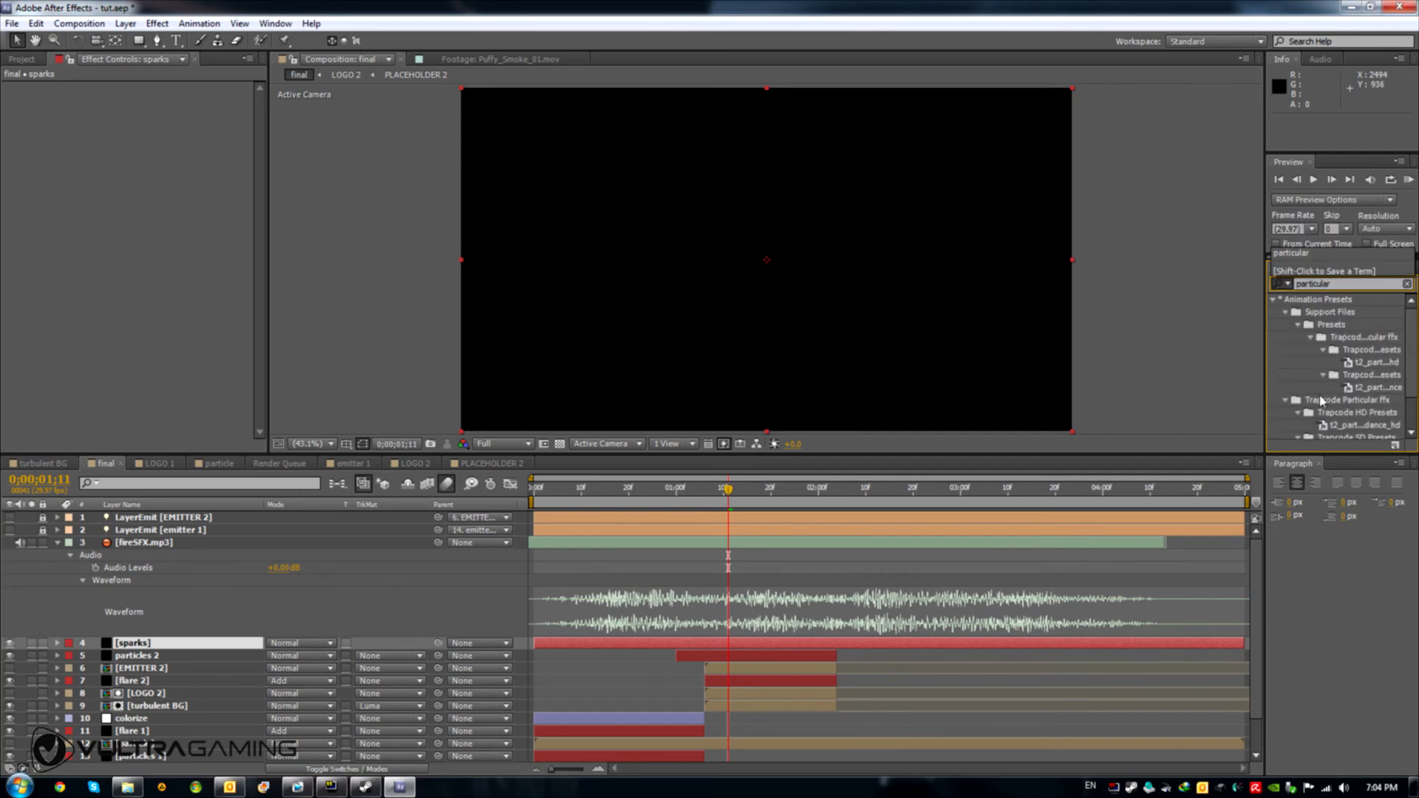
scroll(1321, 399, "down", 3)
left_click(1315, 435)
left_click_drag(1315, 434, 148, 645)
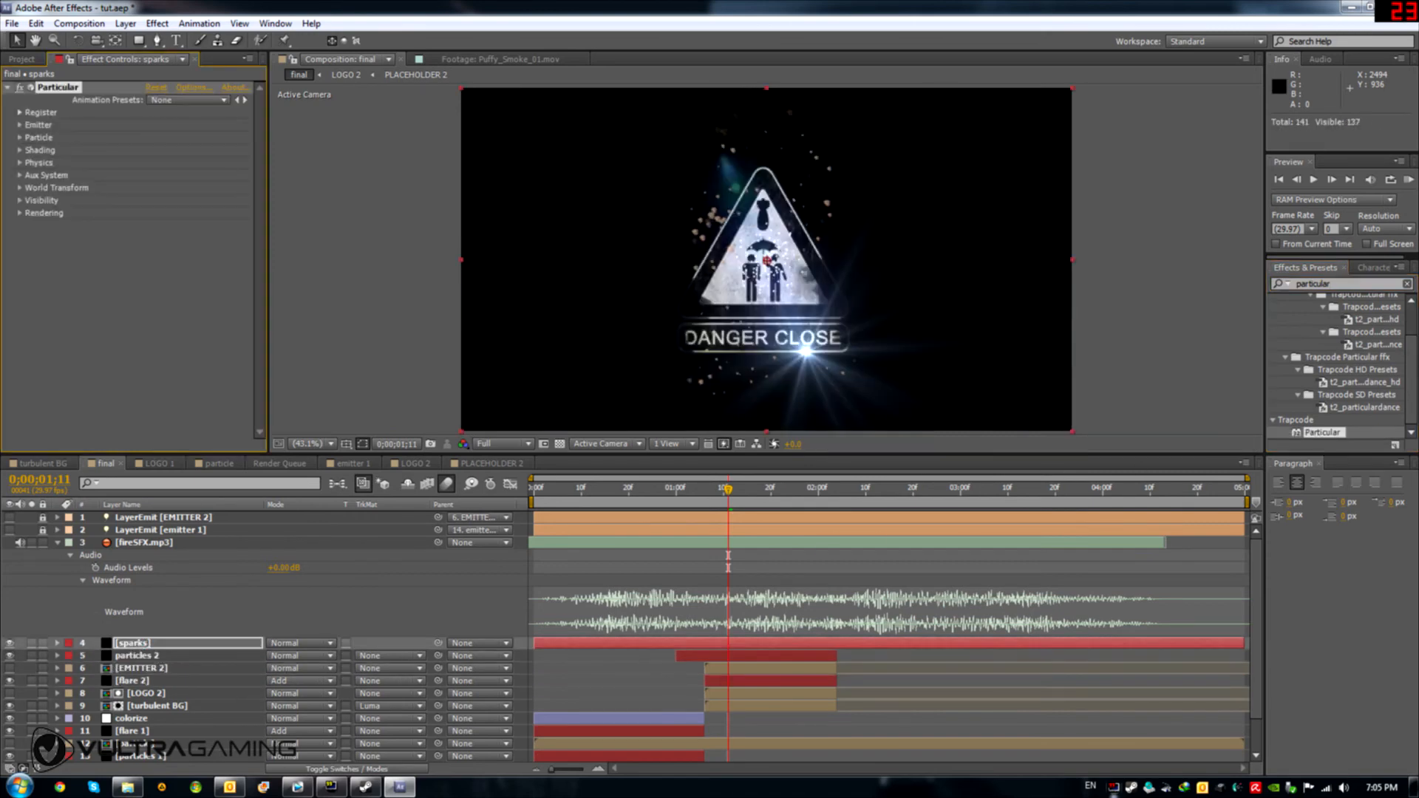
Step: Load the t2_weldgold_hd animation preset into the sparks layer's Particular effect
left_click(187, 88)
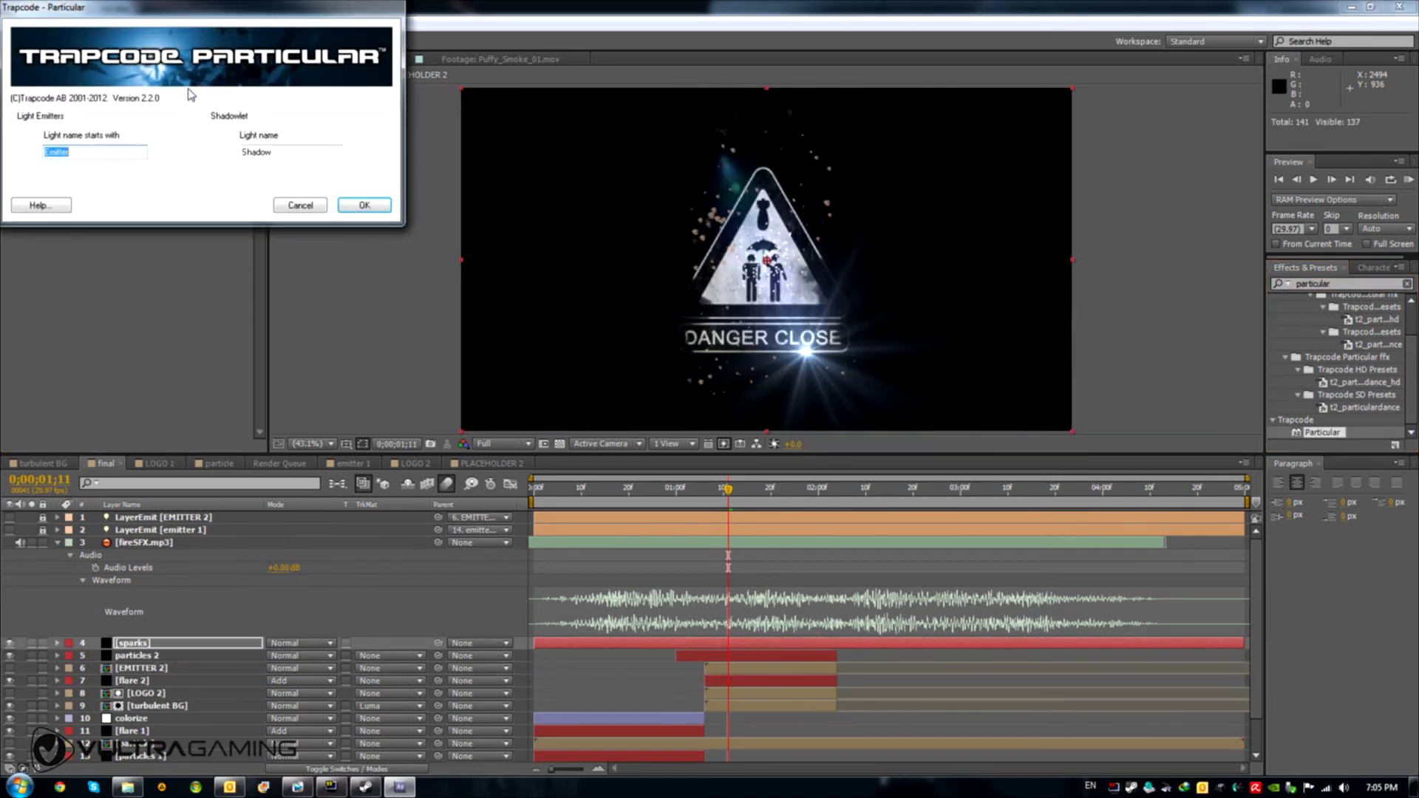
left_click(300, 205)
left_click(188, 101)
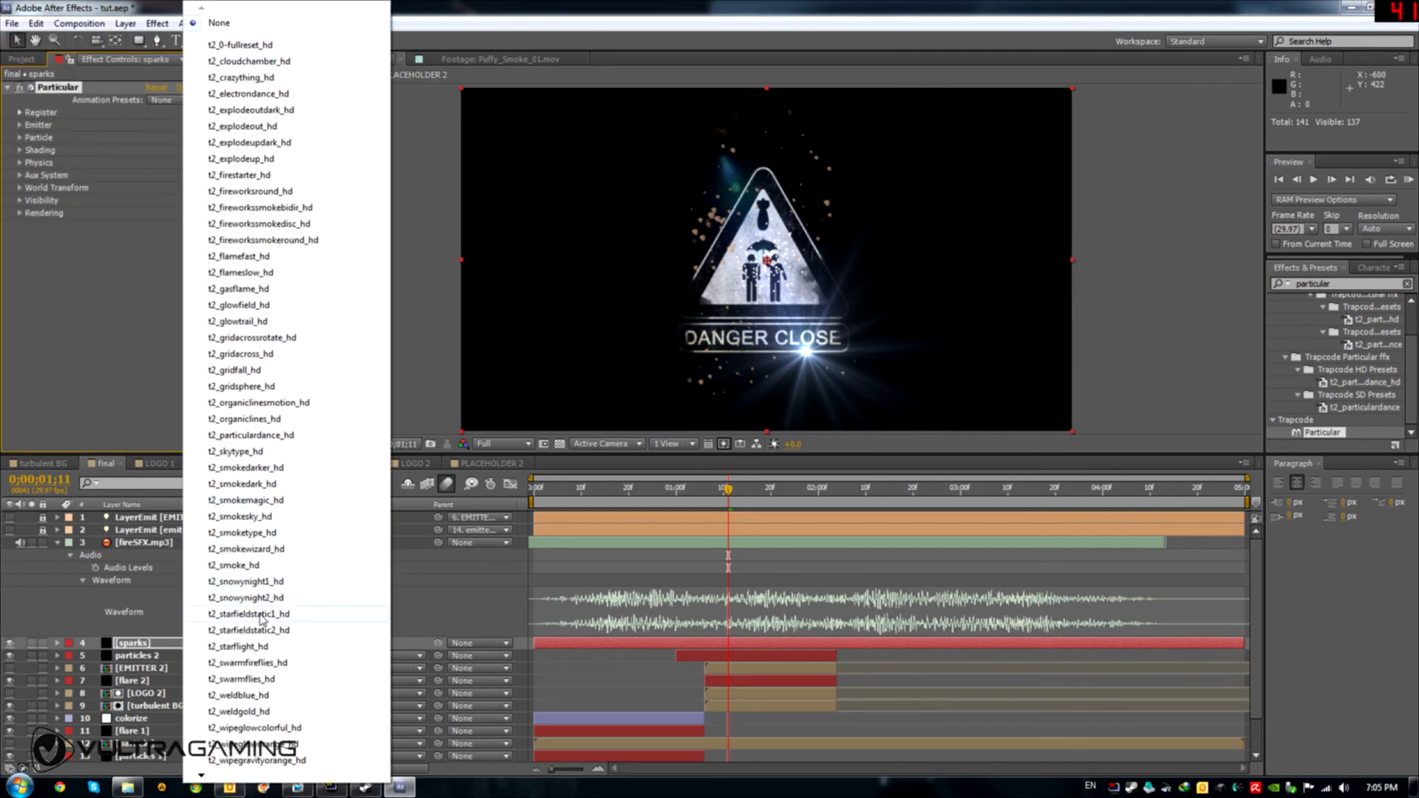
left_click(238, 712)
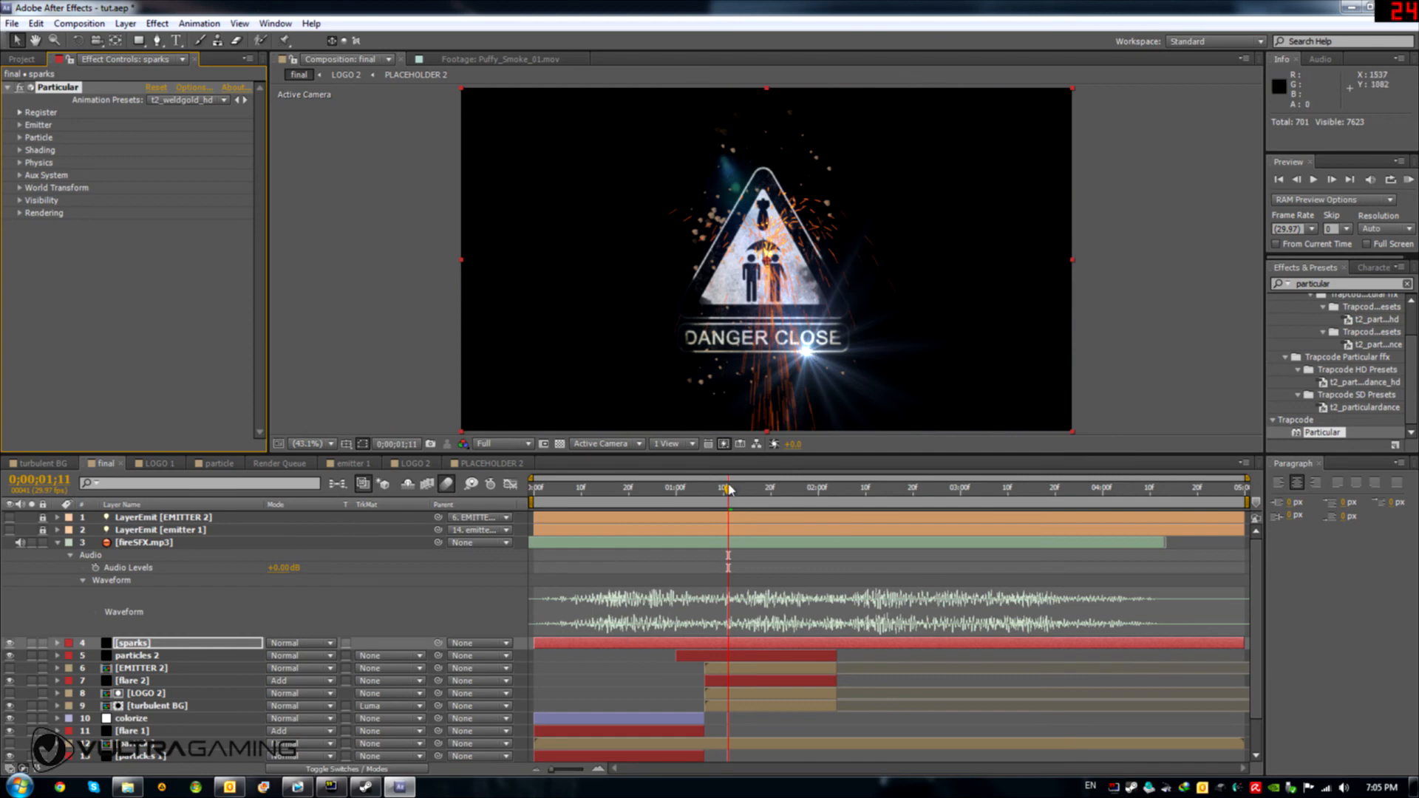
Step: Trim and shift the sparks layer to run from 0;00;01;06 to 0;00;02;03, matching the second logo's layers
left_click_drag(730, 496, 709, 497)
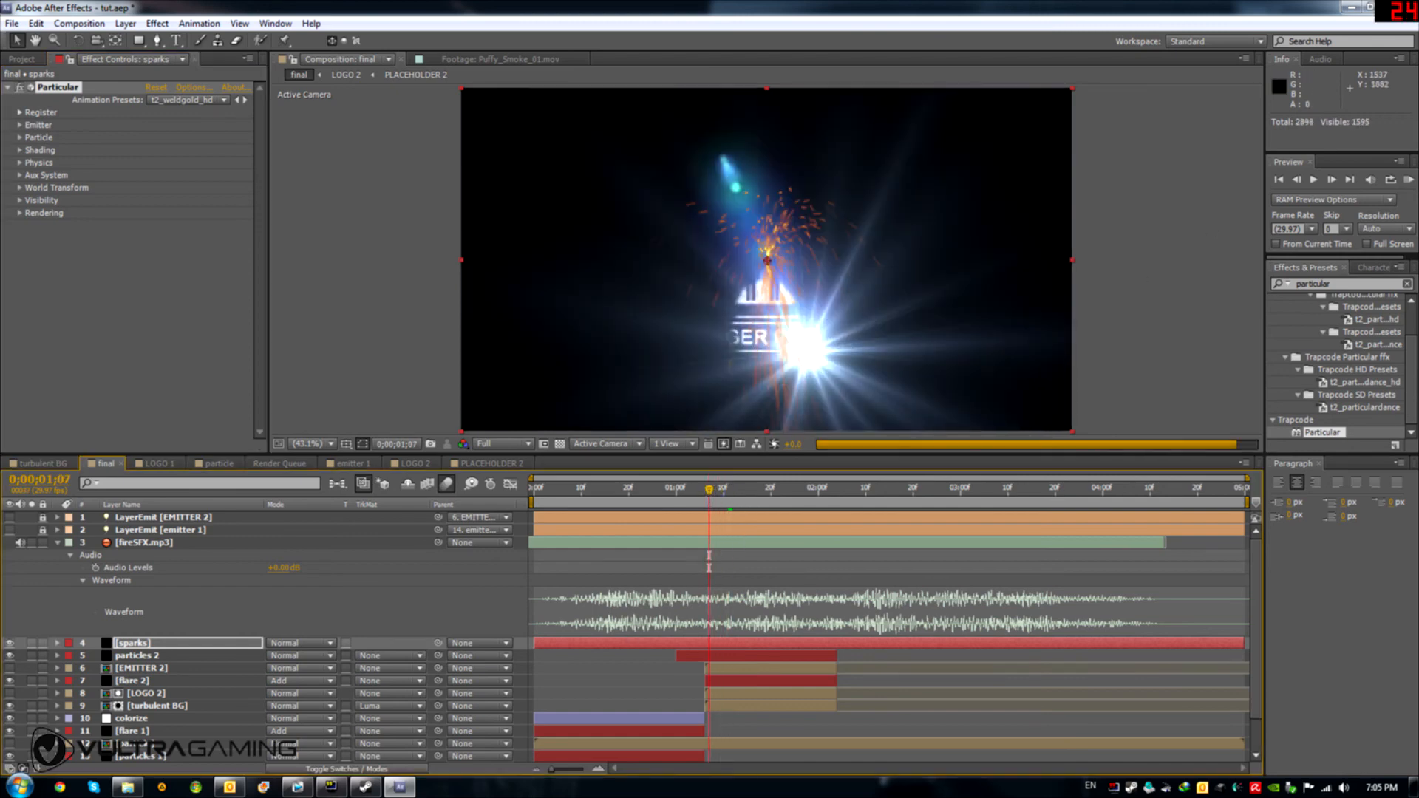
left_click_drag(1242, 648, 684, 648)
left_click_drag(591, 649, 763, 649)
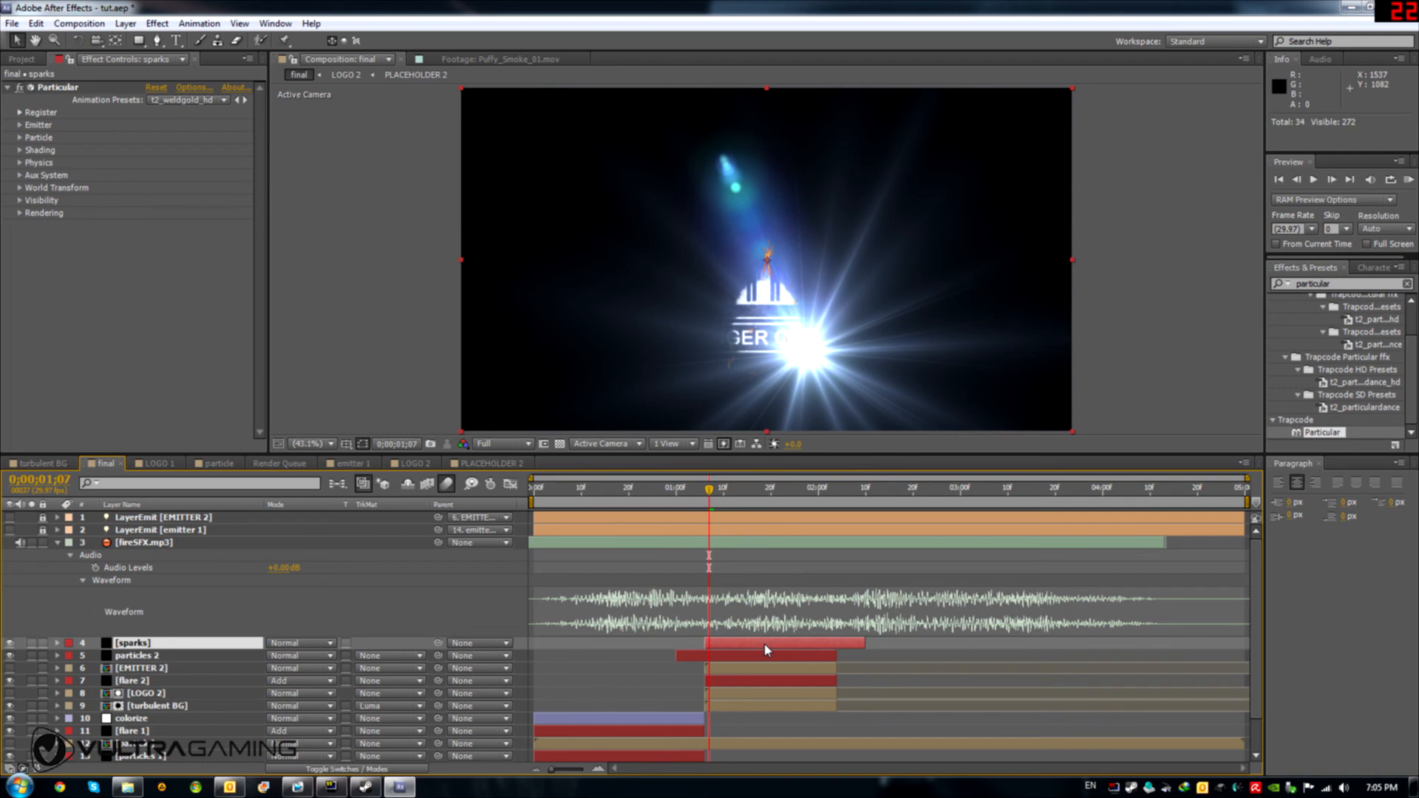
left_click_drag(863, 648, 836, 648)
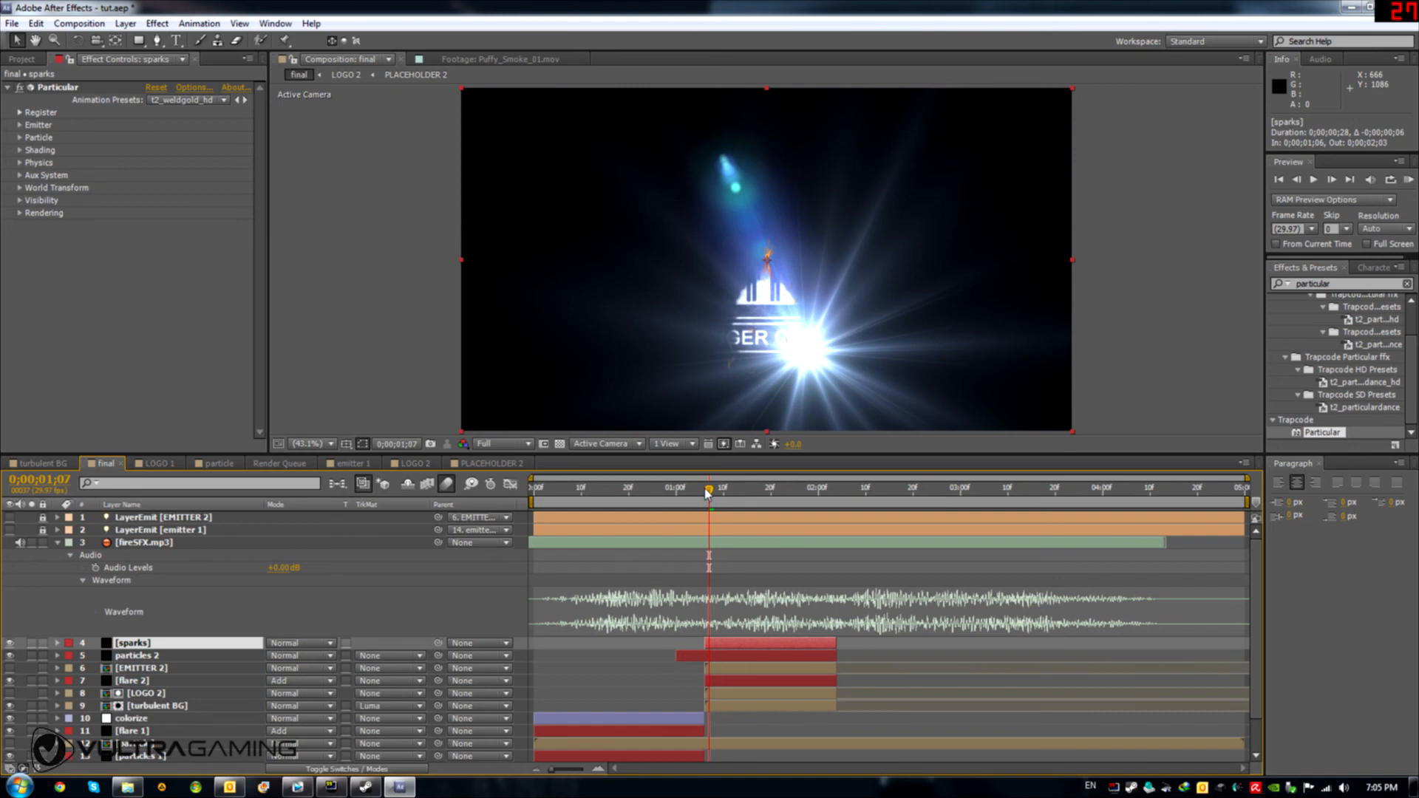
left_click_drag(707, 494, 704, 494)
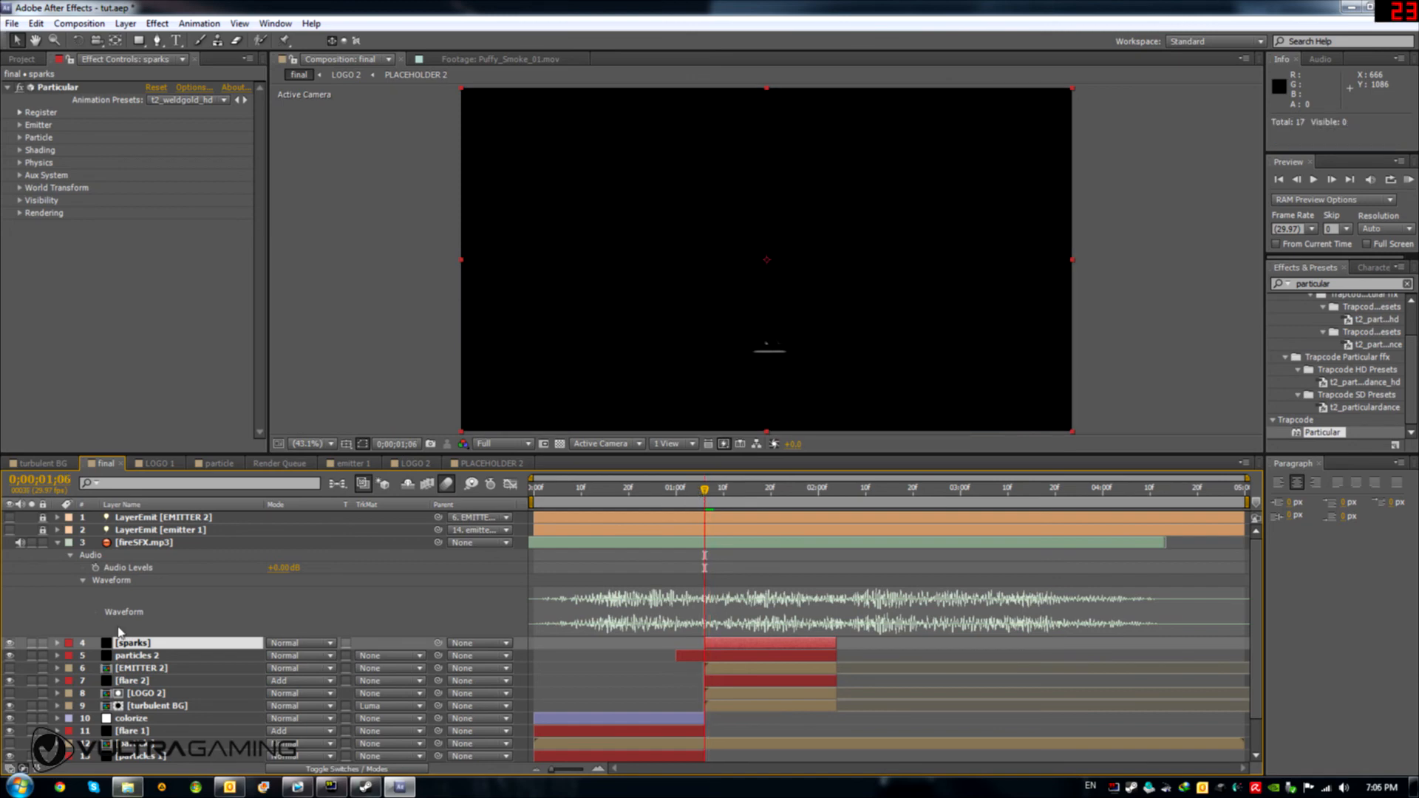
Step: Try to set the sparks emitter's Particles/sec to 300 at 0;00;01;06
left_click(24, 127)
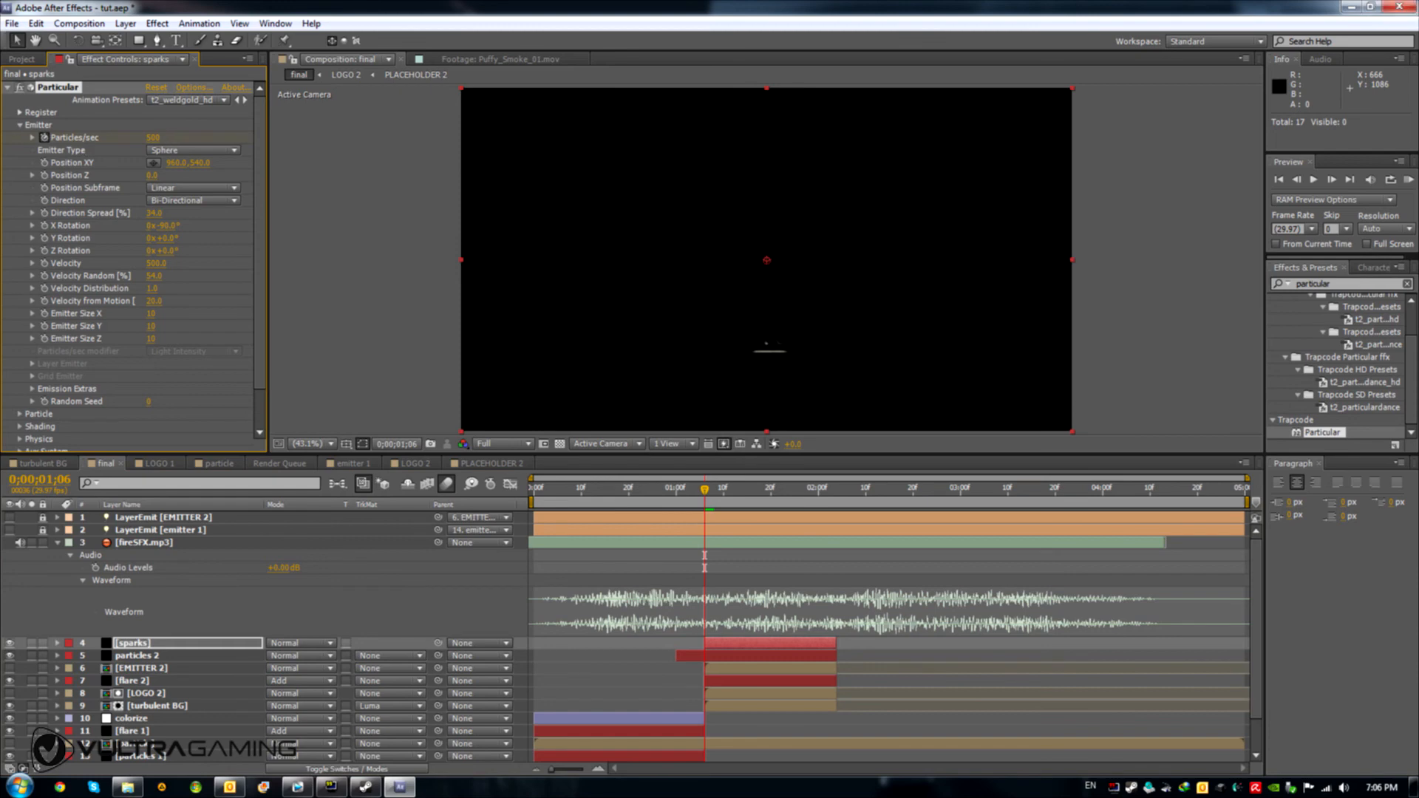
left_click(153, 138)
type("300")
key("Return")
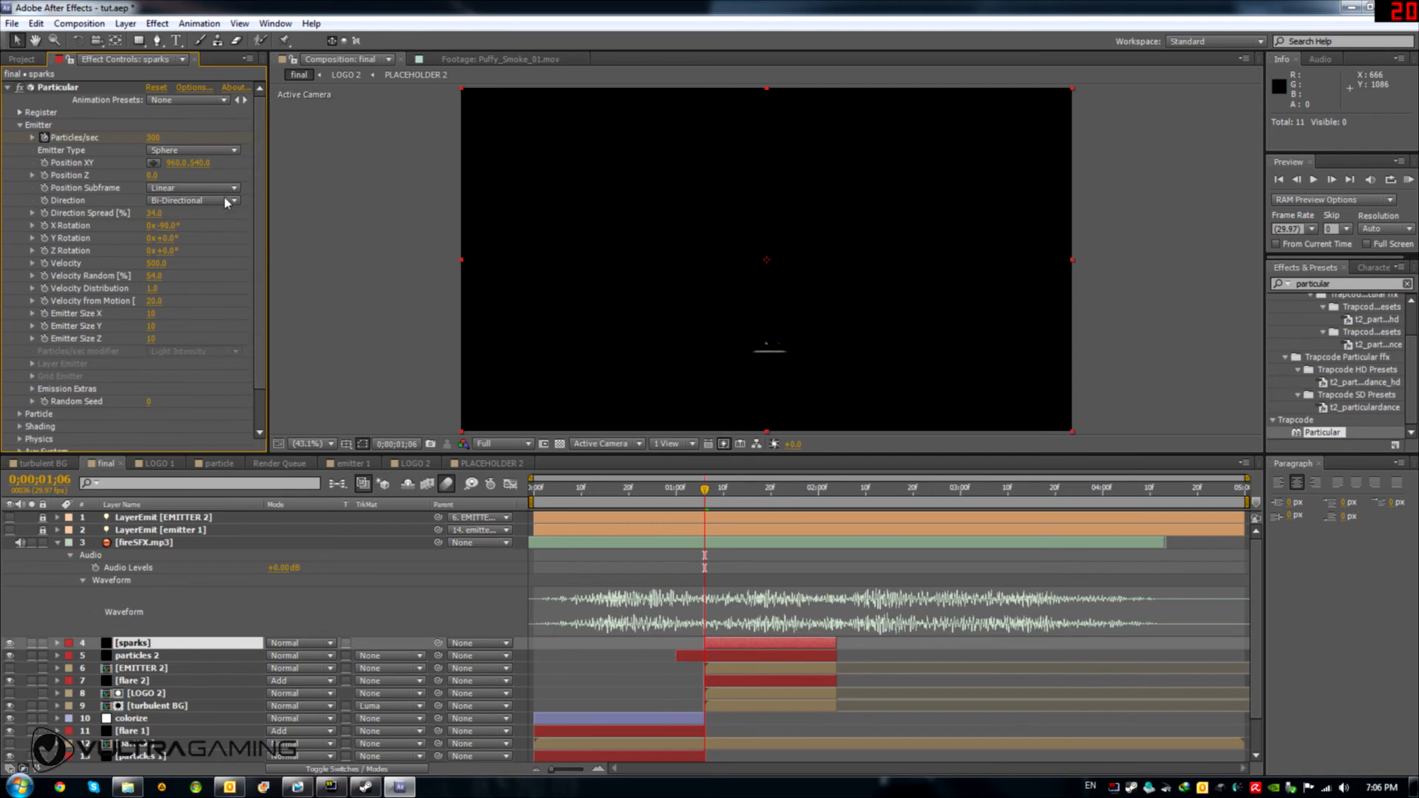
key("Page_Down")
right_click(45, 137)
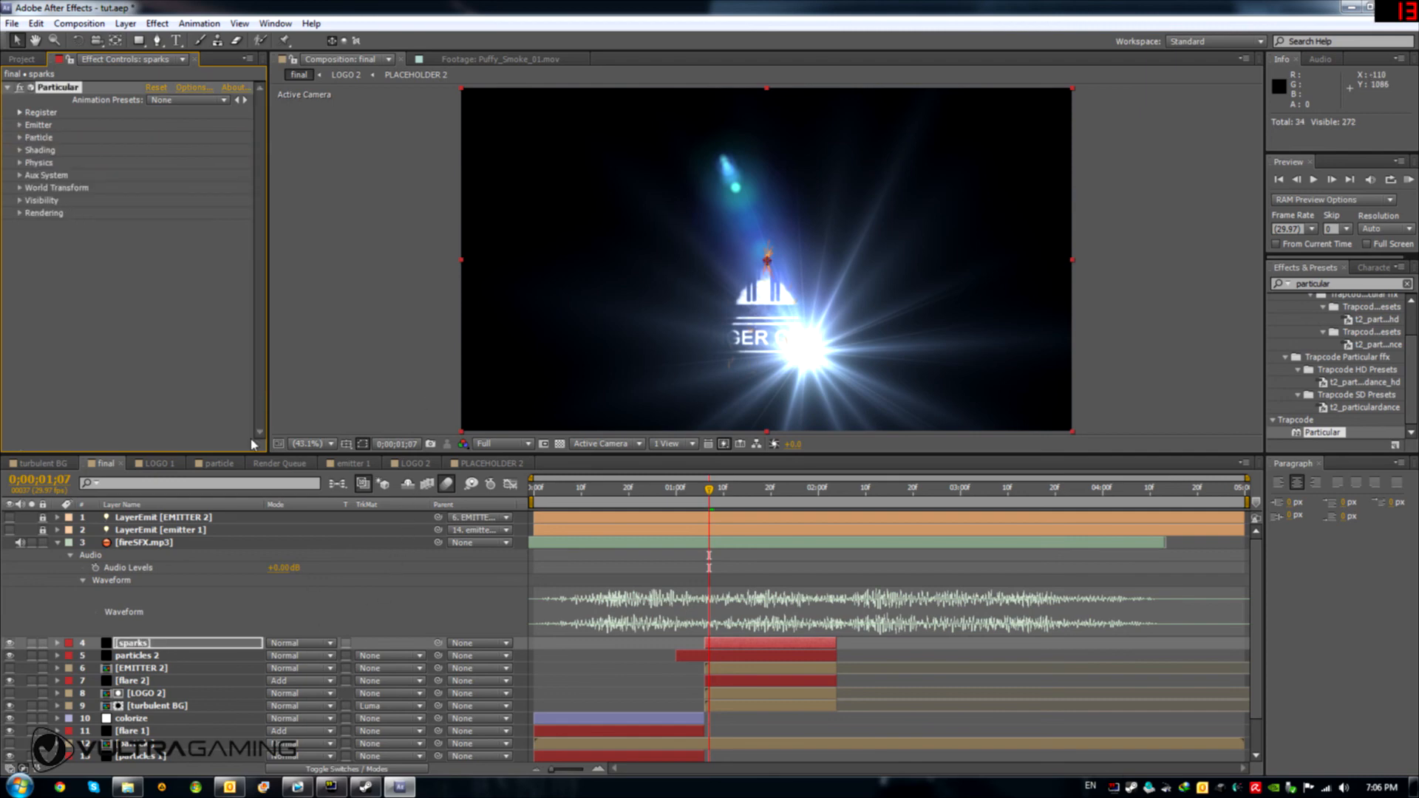
Step: At 0;00;01;06, keyframe the sparks emitter's Particles/sec at 0 and reveal the keyframe under the layer
left_click(707, 491)
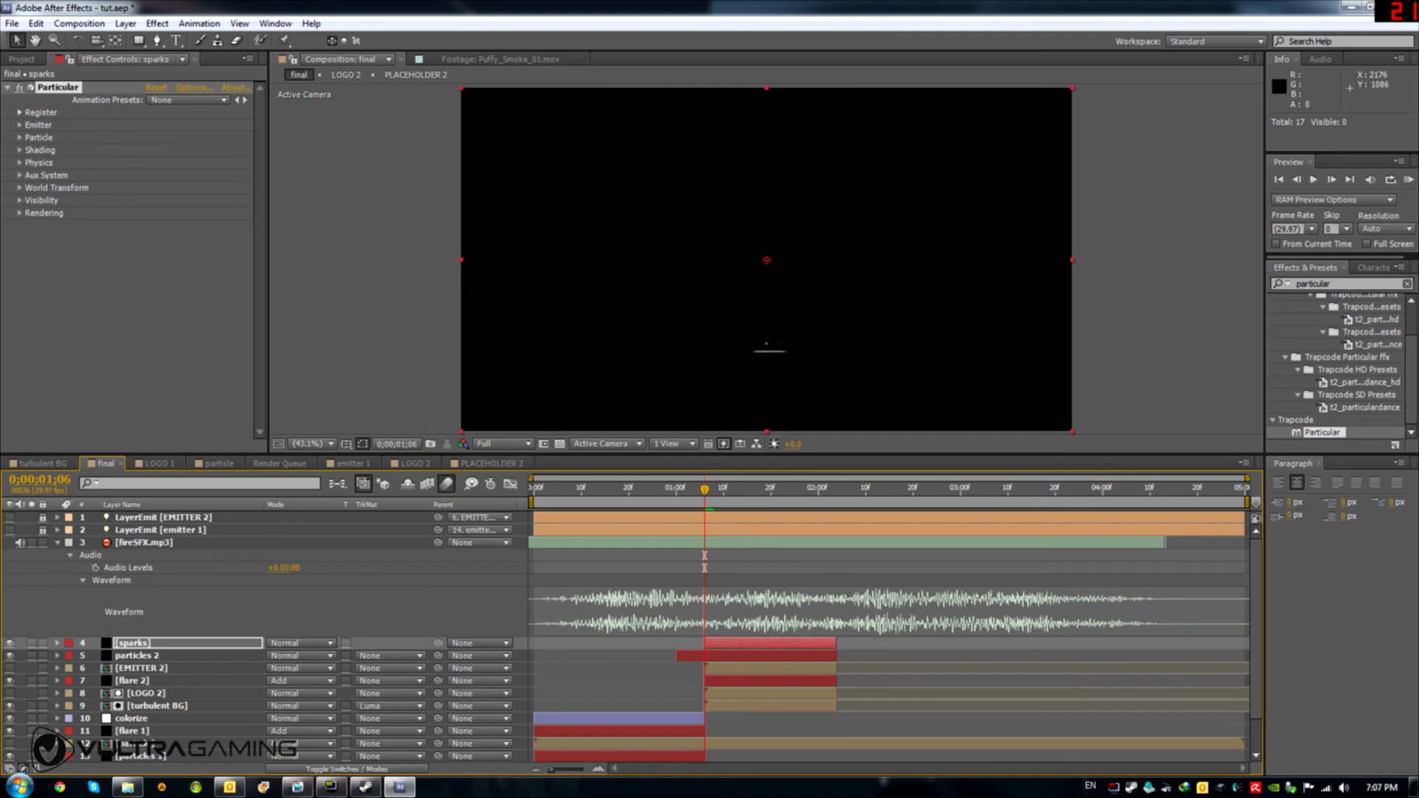
left_click(21, 125)
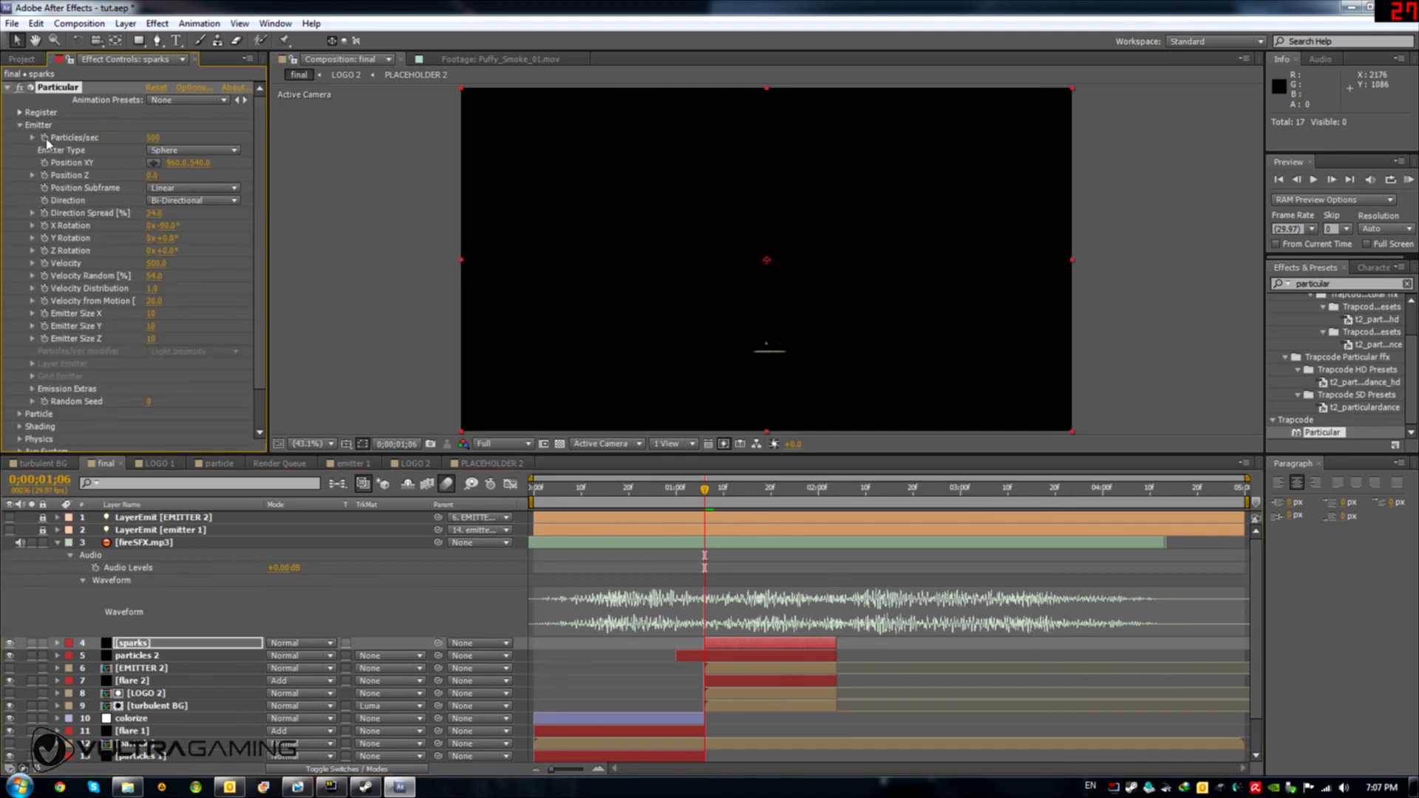
left_click(153, 138)
type("0")
left_click(127, 644)
key("u")
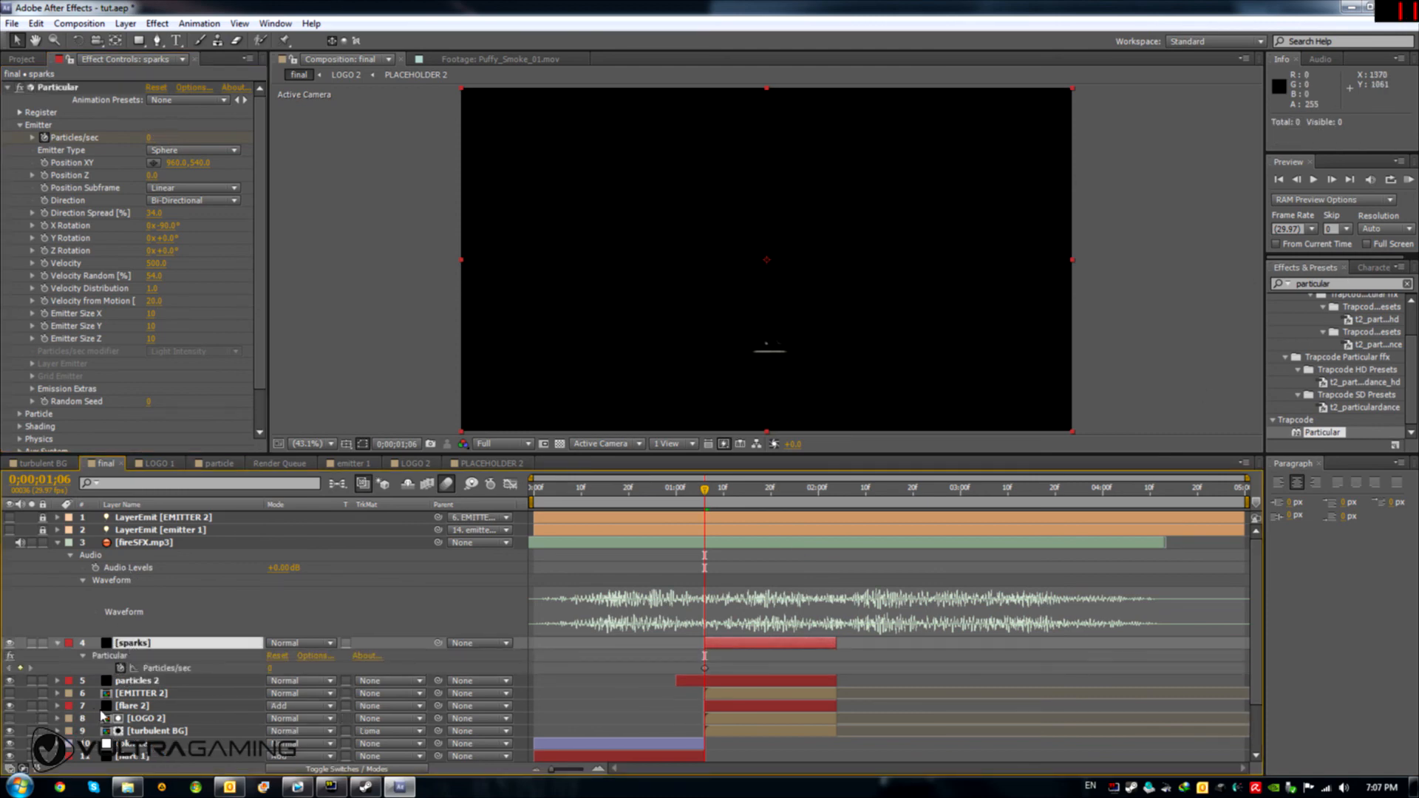
Step: Keyframe sparks' Particles/sec at 300 on 0;00;01;07 and 0;00;01;08, and at 0 on 0;00;01;09
key("Page_Down")
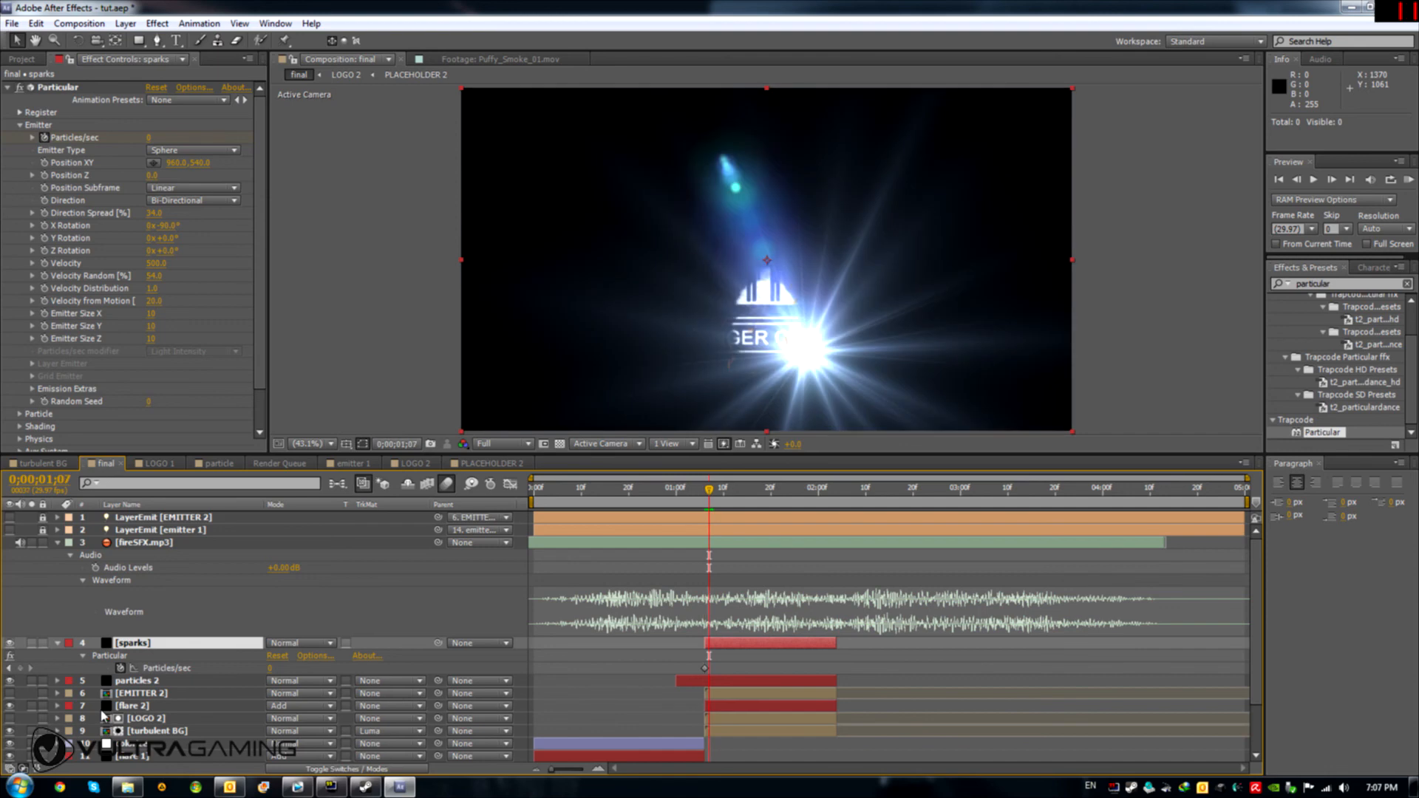
left_click(270, 668)
left_click(215, 673)
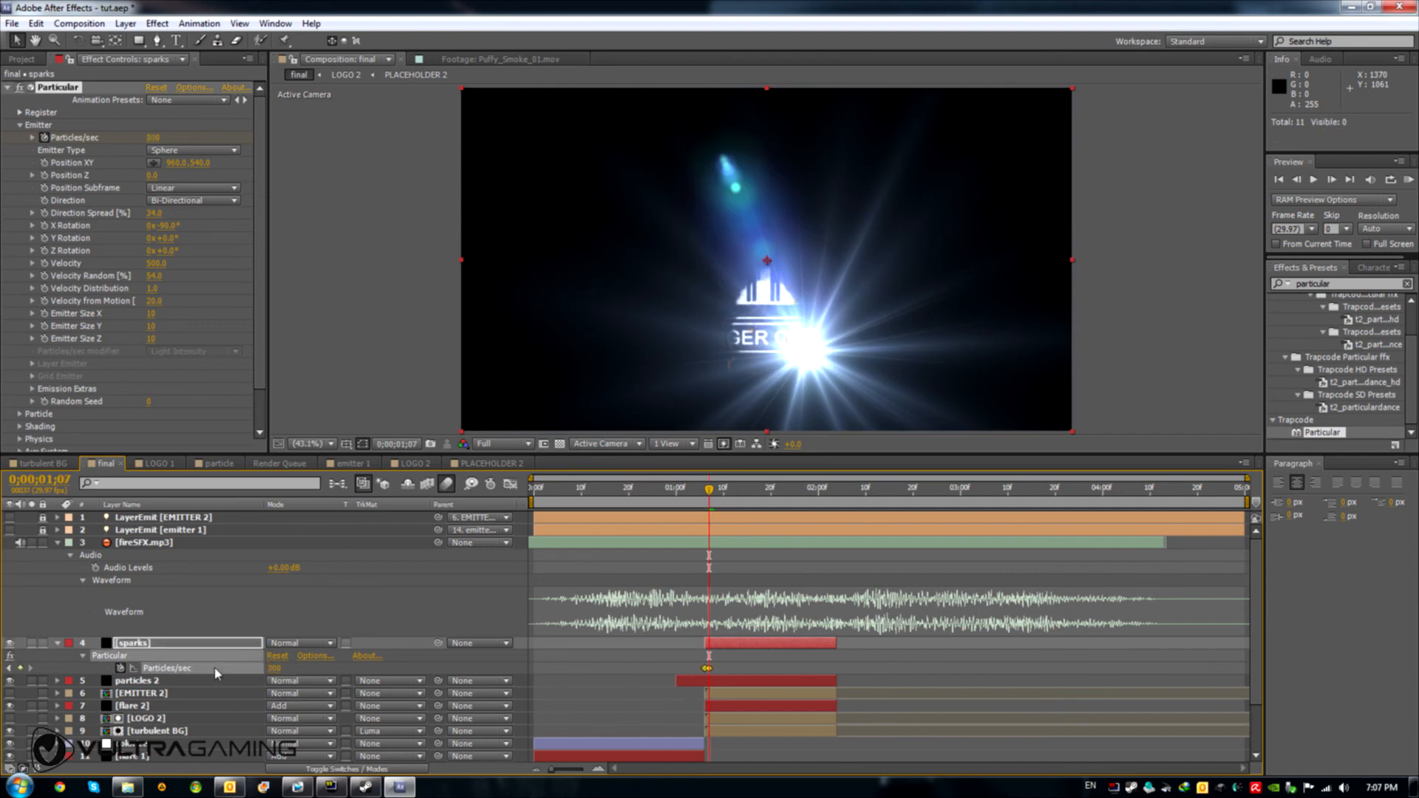
key("Page_Down")
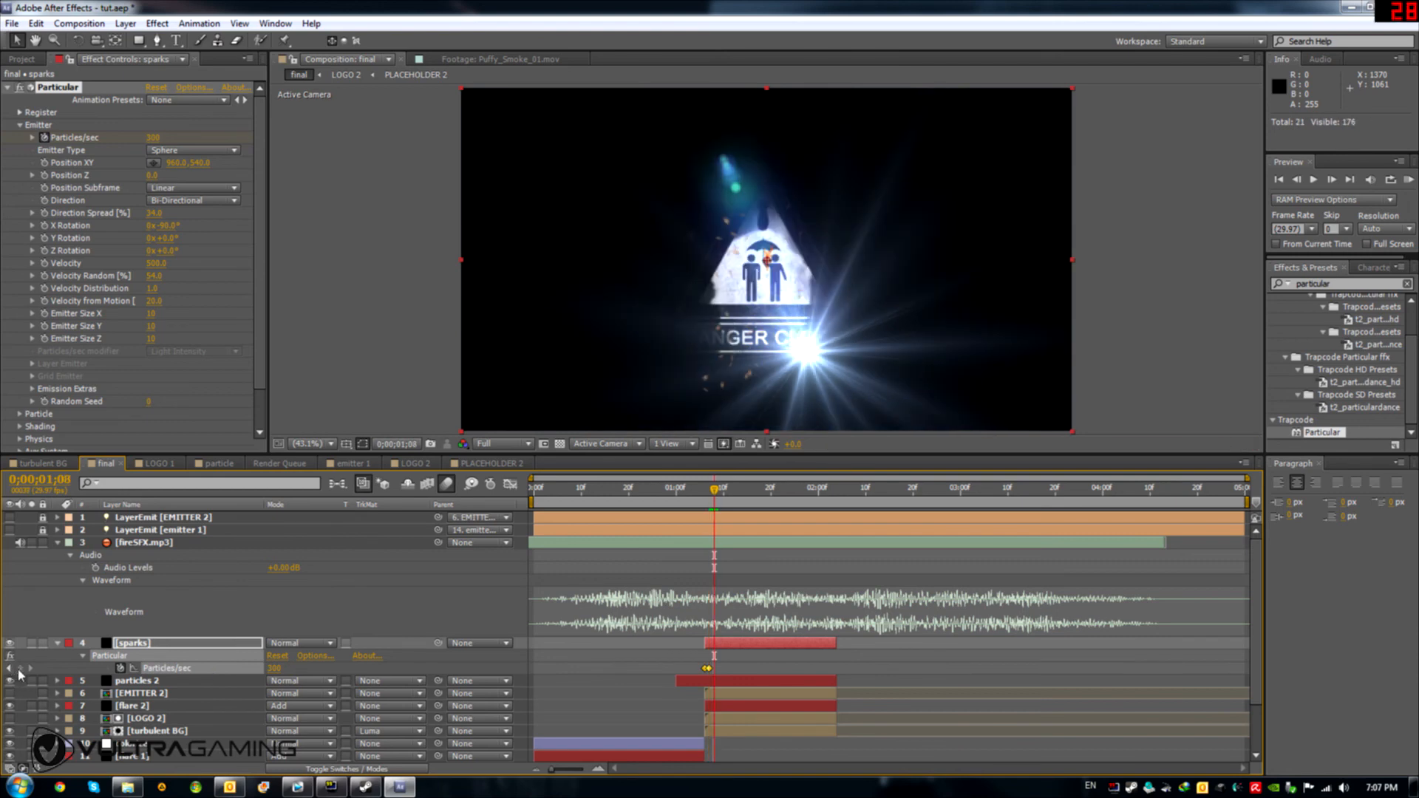
key("Page_Down")
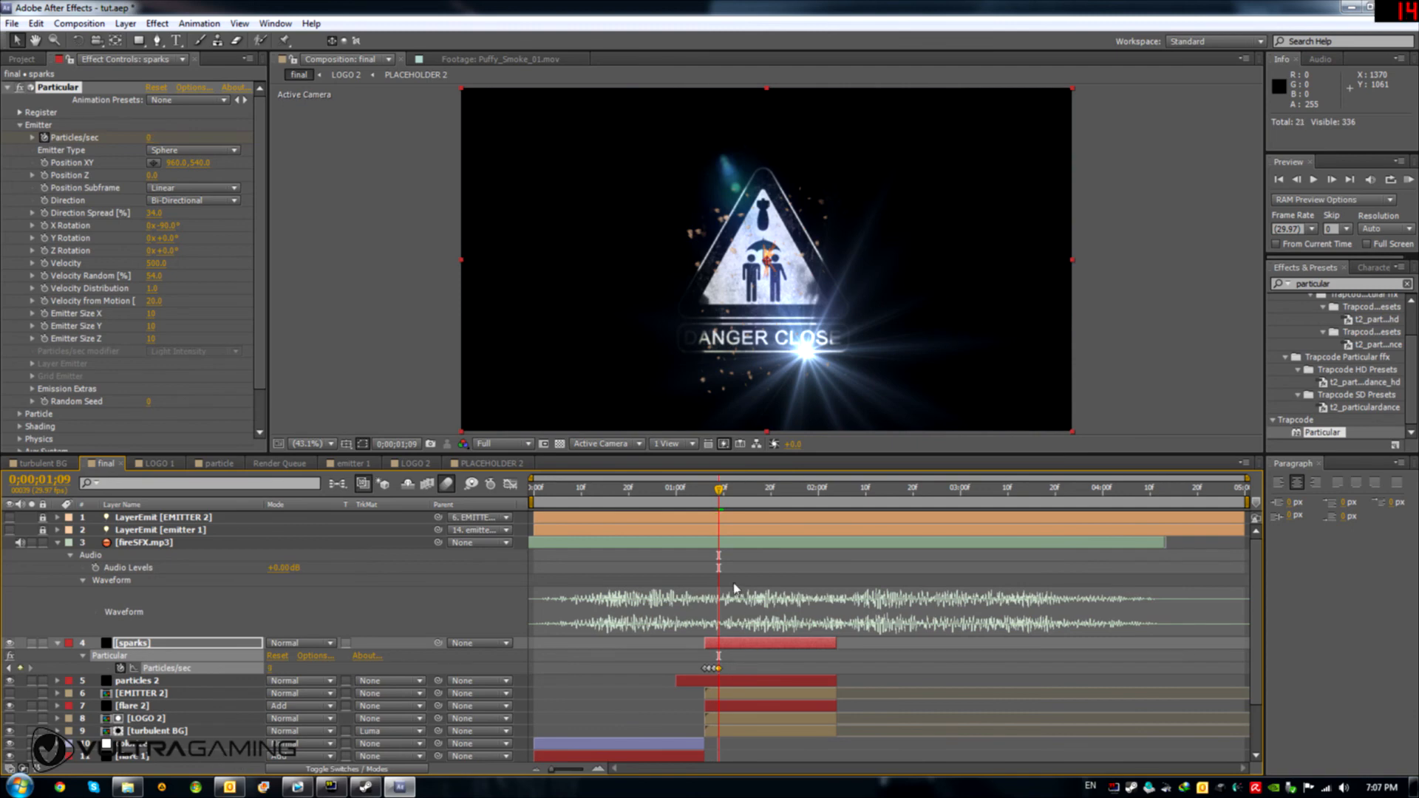
Step: Move the sparks emitter's Position XY to the triangle sign's left edge, checking it up to 0;00;01;09, and collapse the layer
left_click_drag(716, 495, 708, 495)
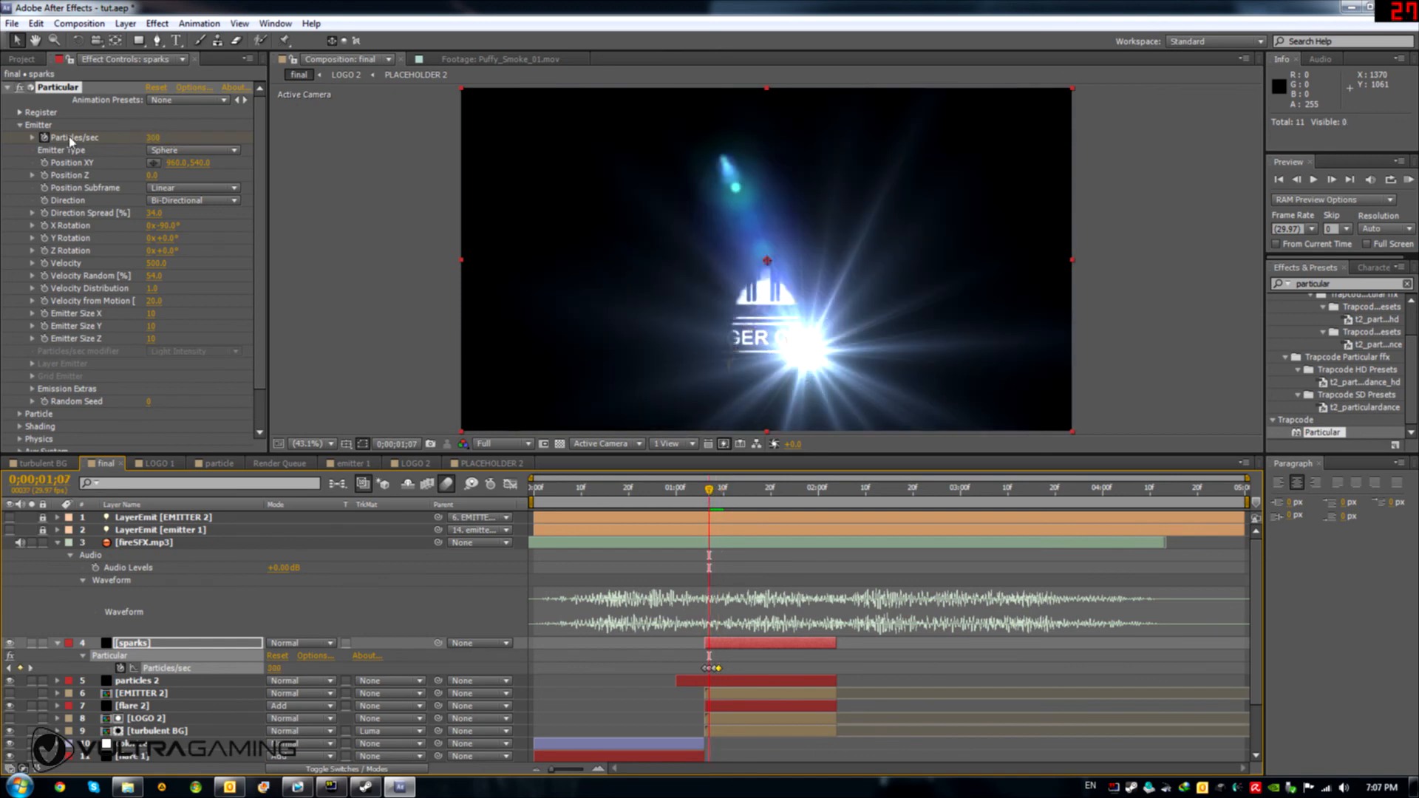
left_click(153, 162)
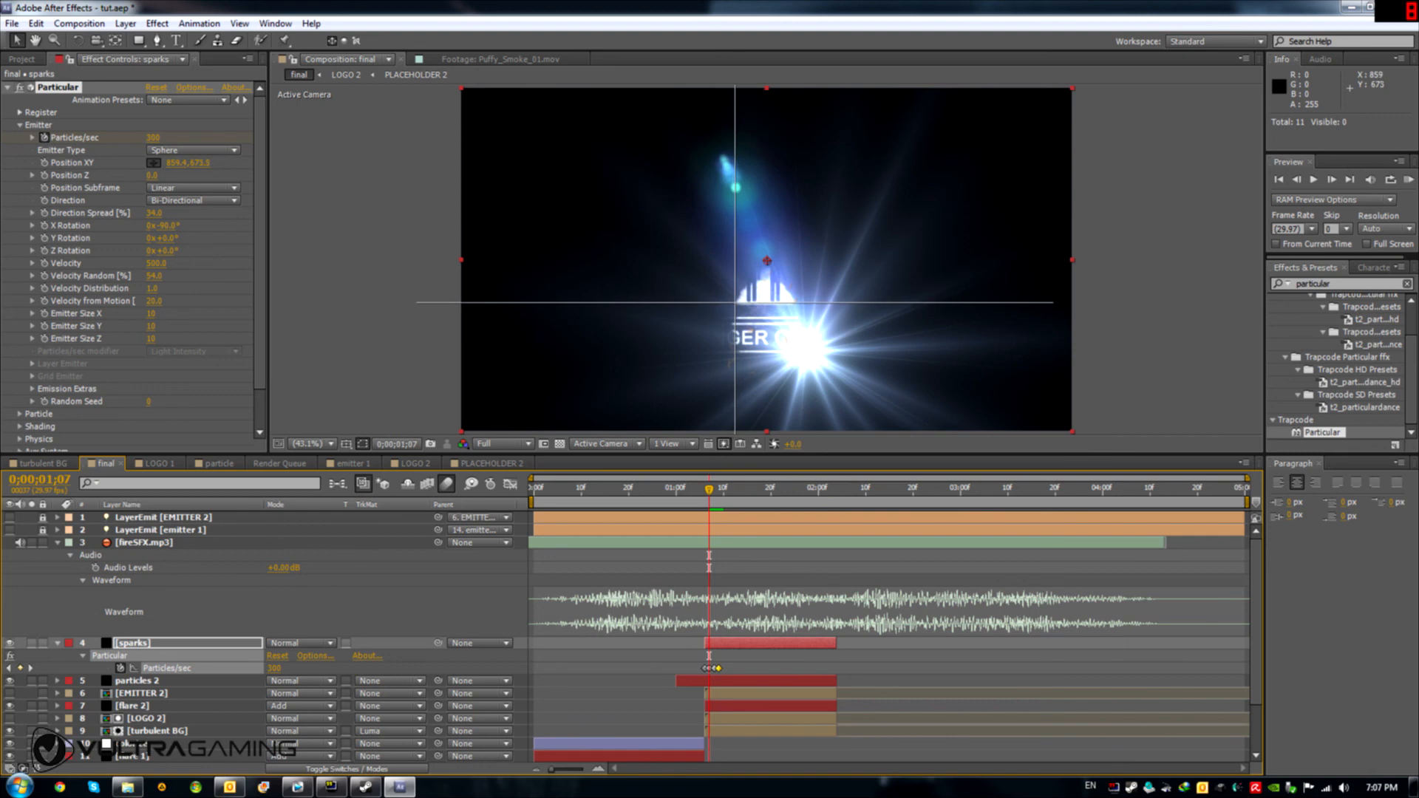
left_click(735, 302)
left_click_drag(708, 489, 717, 493)
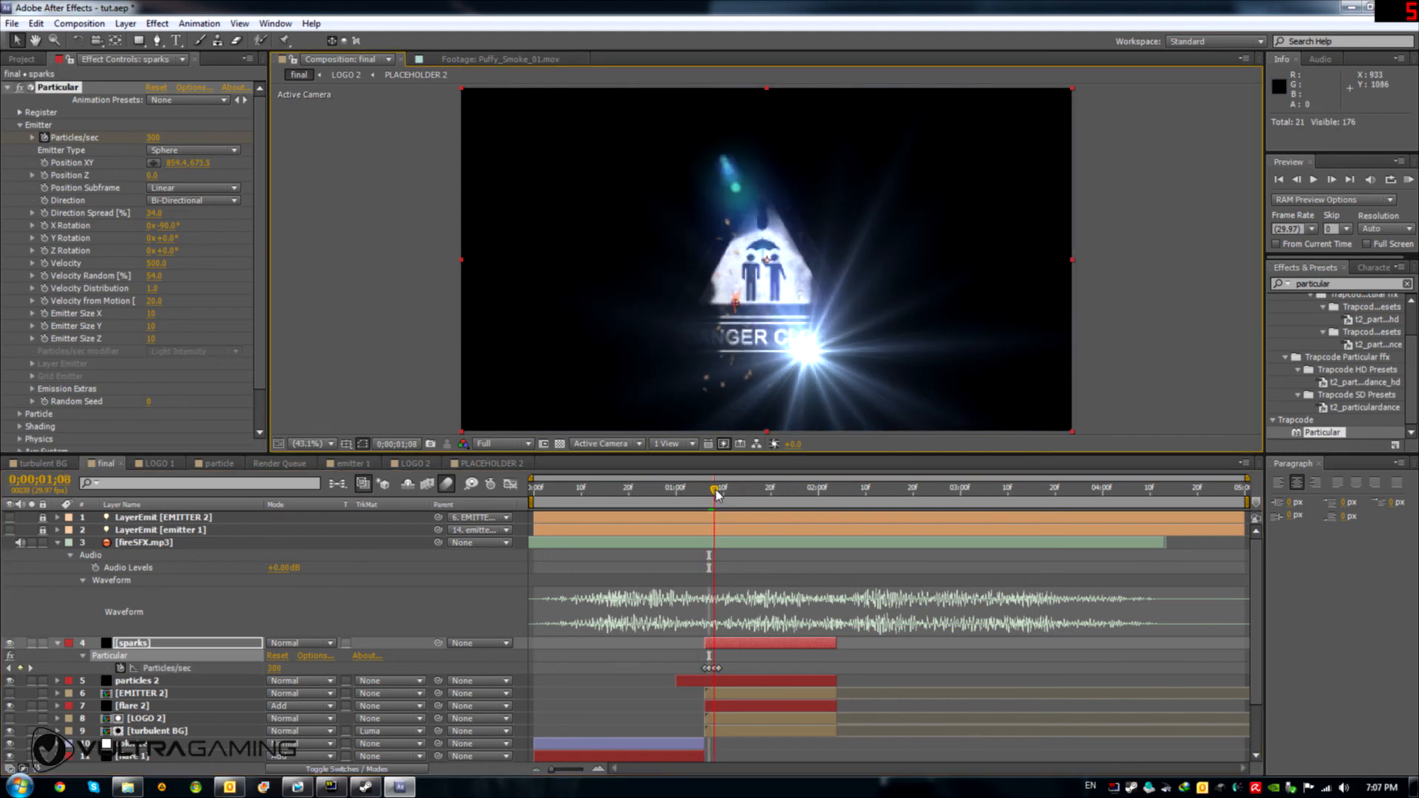
left_click_drag(739, 306, 713, 281)
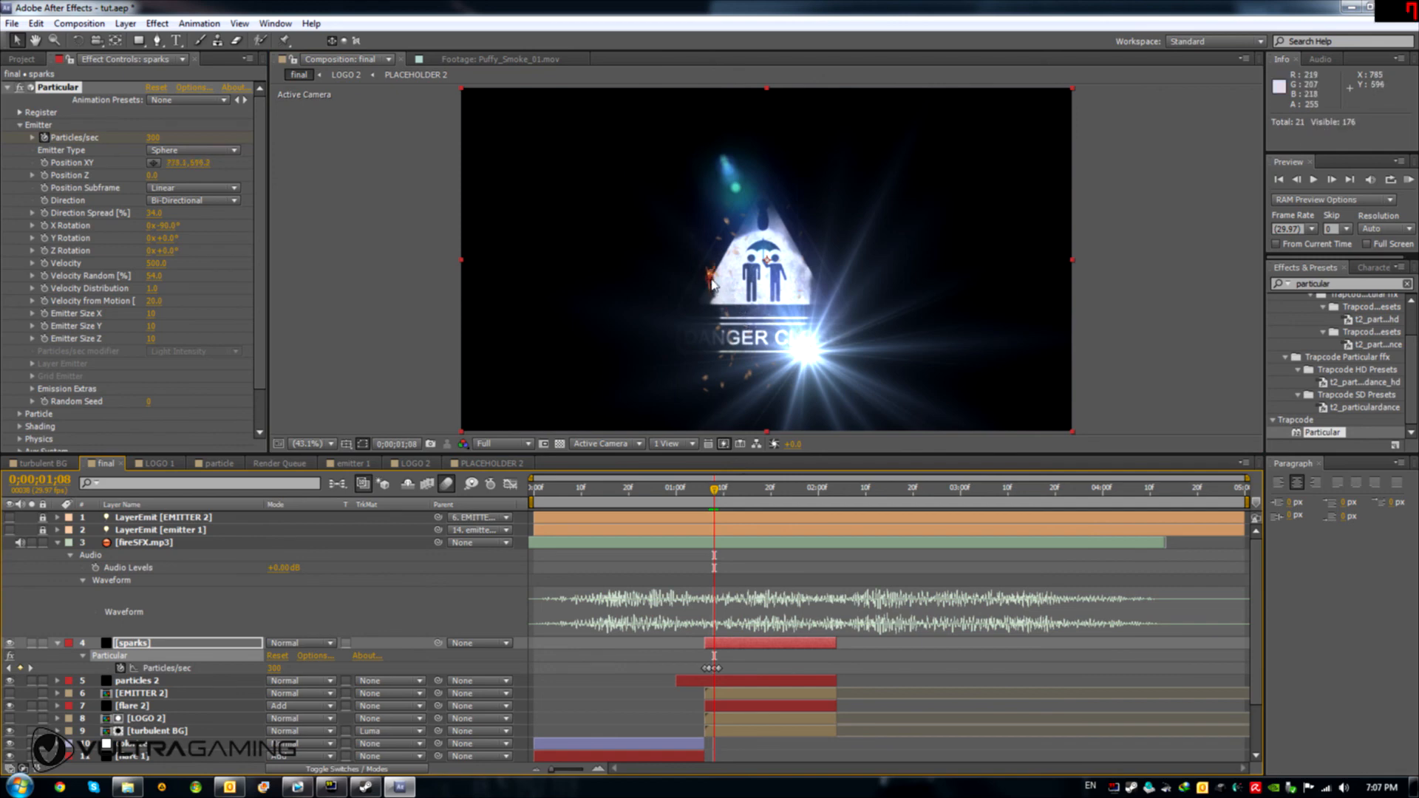
left_click(708, 492)
mouse_move(708, 491)
left_mouse_down()
mouse_move(676, 491)
mouse_move(764, 493)
mouse_move(673, 494)
mouse_move(830, 494)
mouse_move(767, 516)
mouse_move(691, 511)
mouse_move(773, 514)
mouse_move(723, 512)
left_mouse_up()
left_click_drag(710, 284, 700, 280)
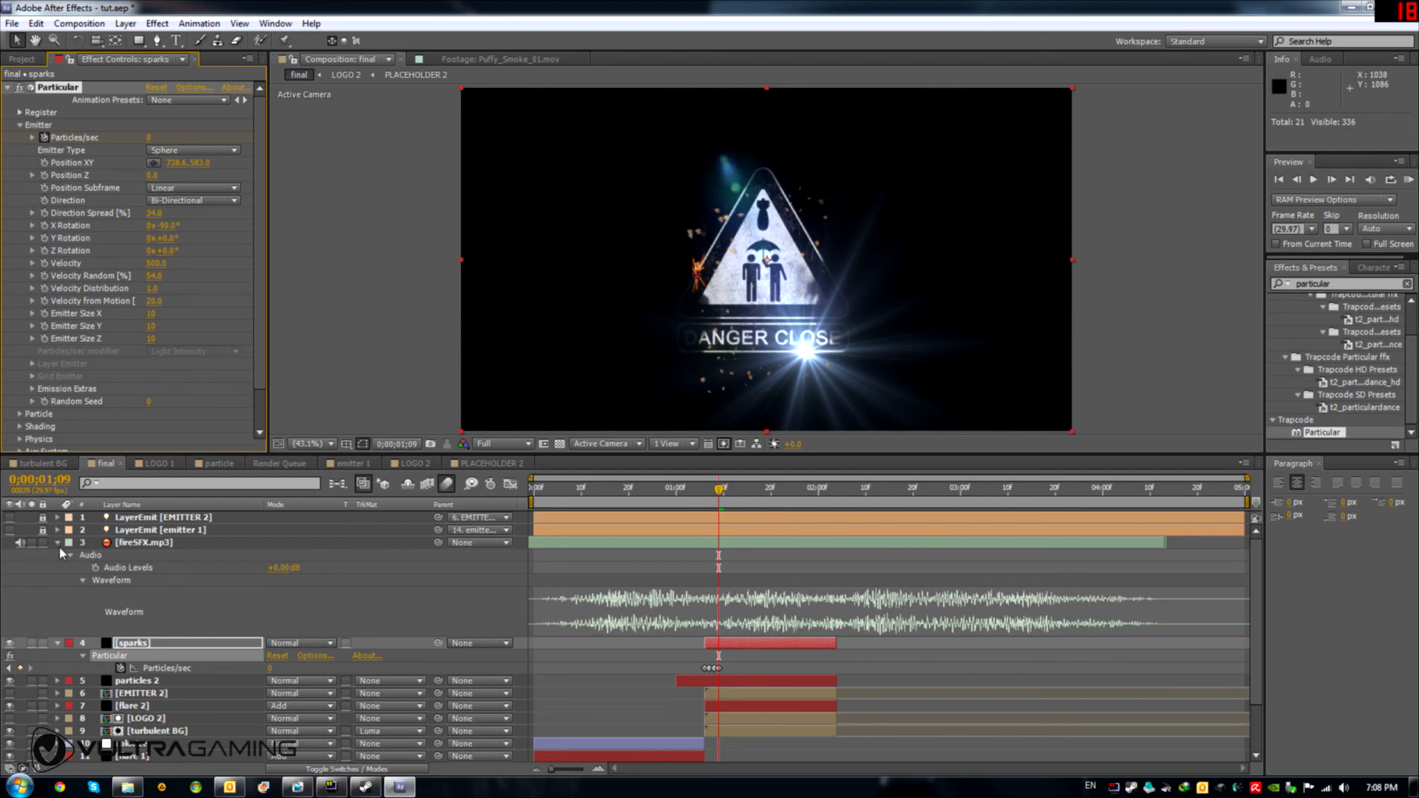
left_click(58, 643)
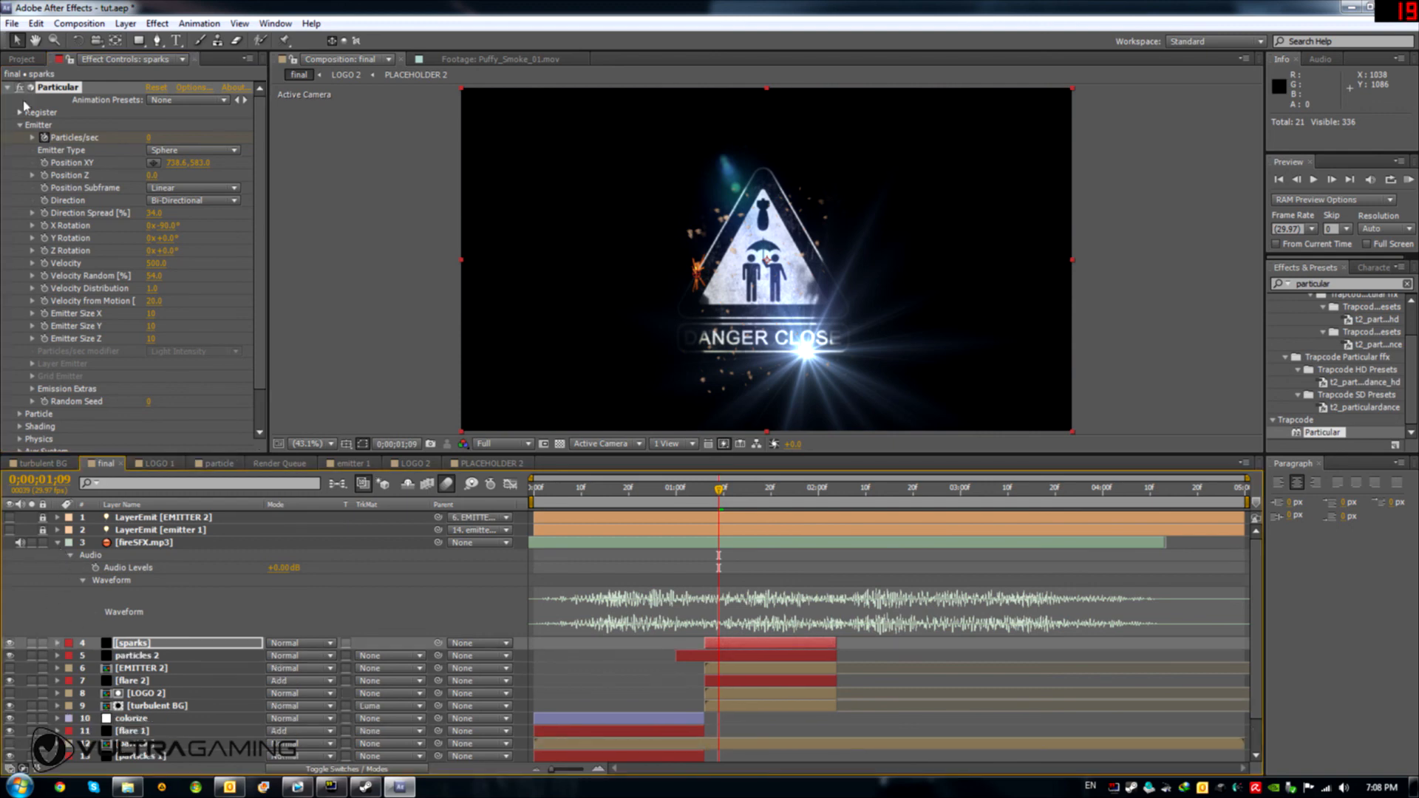
Step: Add Puffy_Smoke_01.mov as the bottom layer of the final composition, stretch its width to about 188%, and place it in the frame's lower-right area
left_click(21, 59)
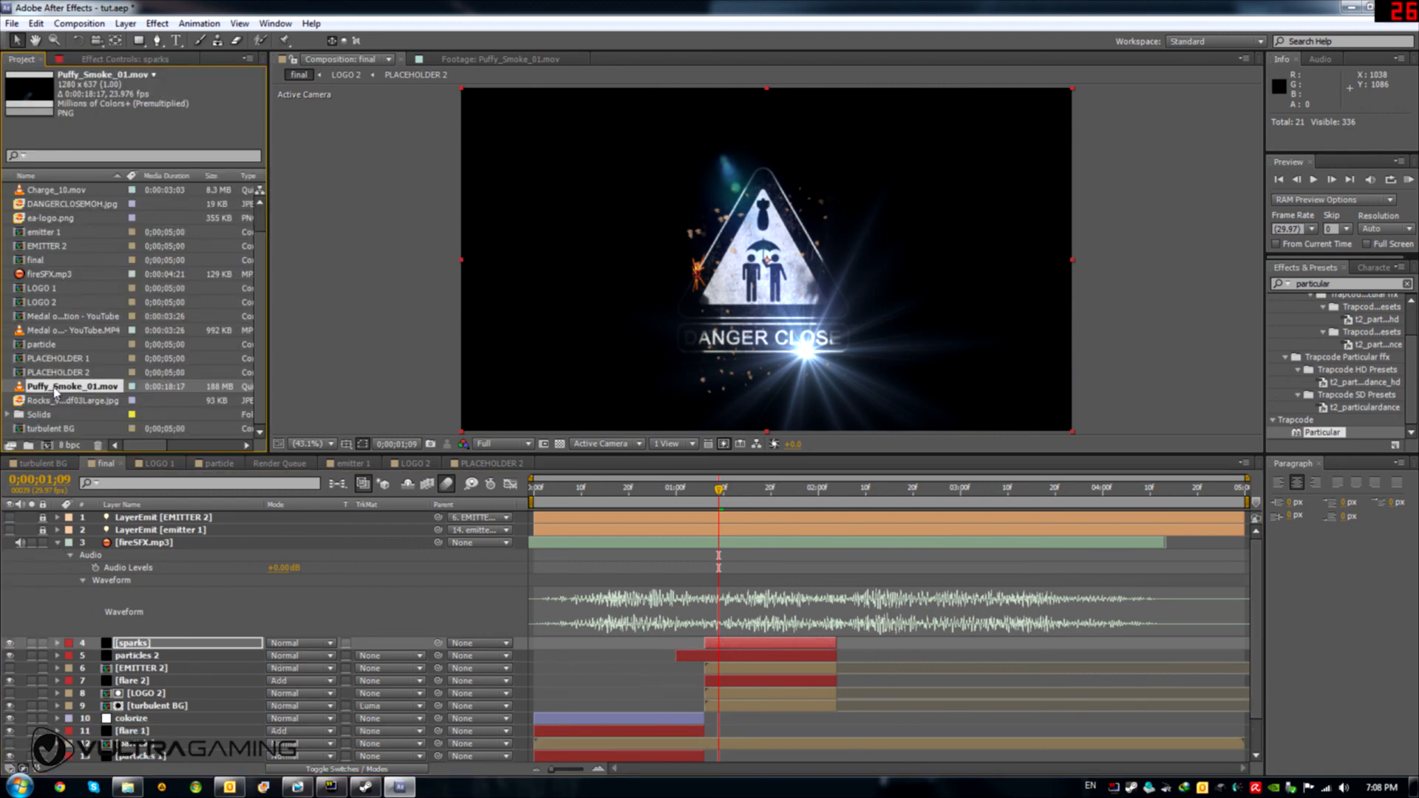
left_click_drag(55, 392, 165, 764)
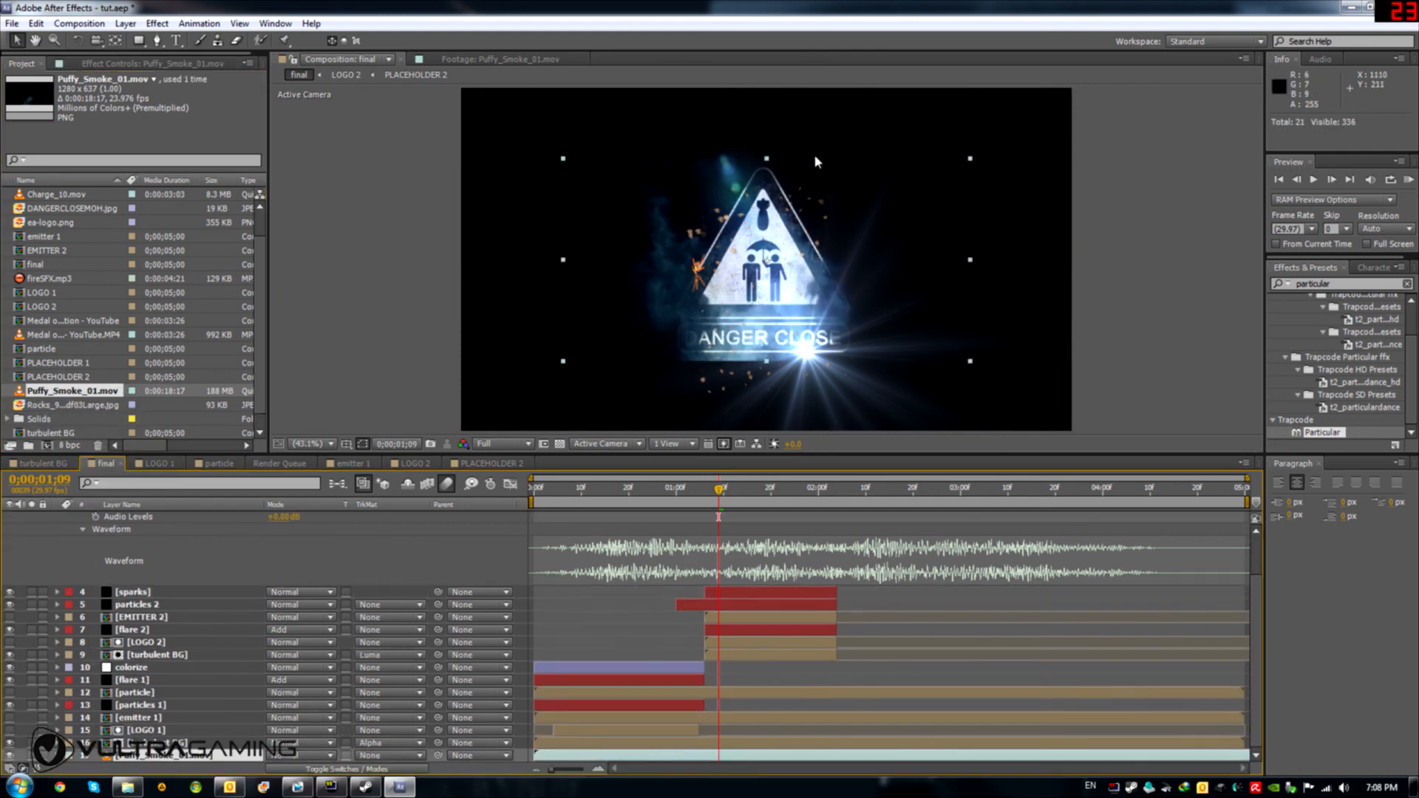
left_click_drag(669, 277, 747, 402)
left_click_drag(1050, 392, 1231, 395)
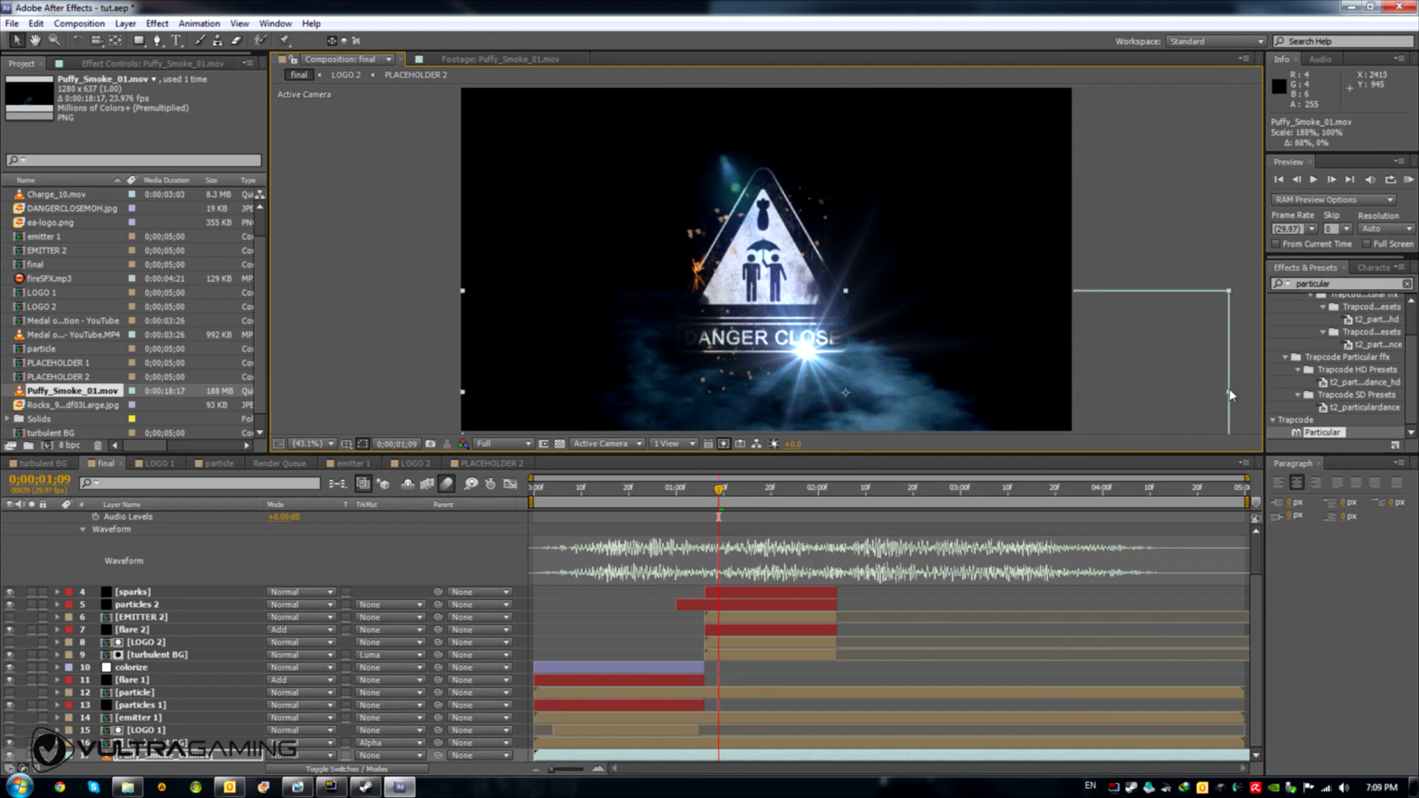
left_click_drag(846, 387, 941, 424)
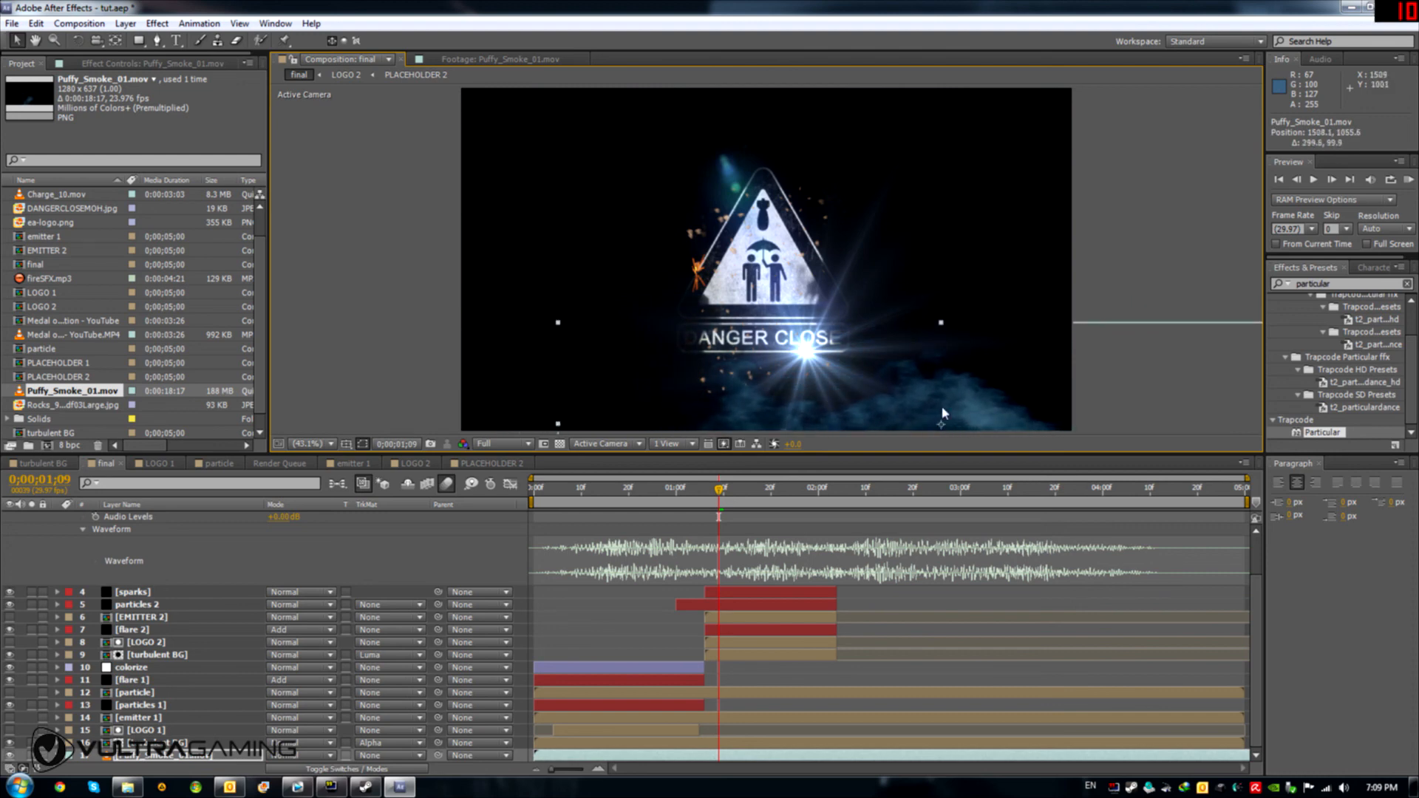
Step: Shift the smoke layer to start at 0;00;00;05 and preview it over the EA logo up to 0;00;00;24
left_click_drag(581, 500, 559, 497)
left_click_drag(552, 757, 566, 761)
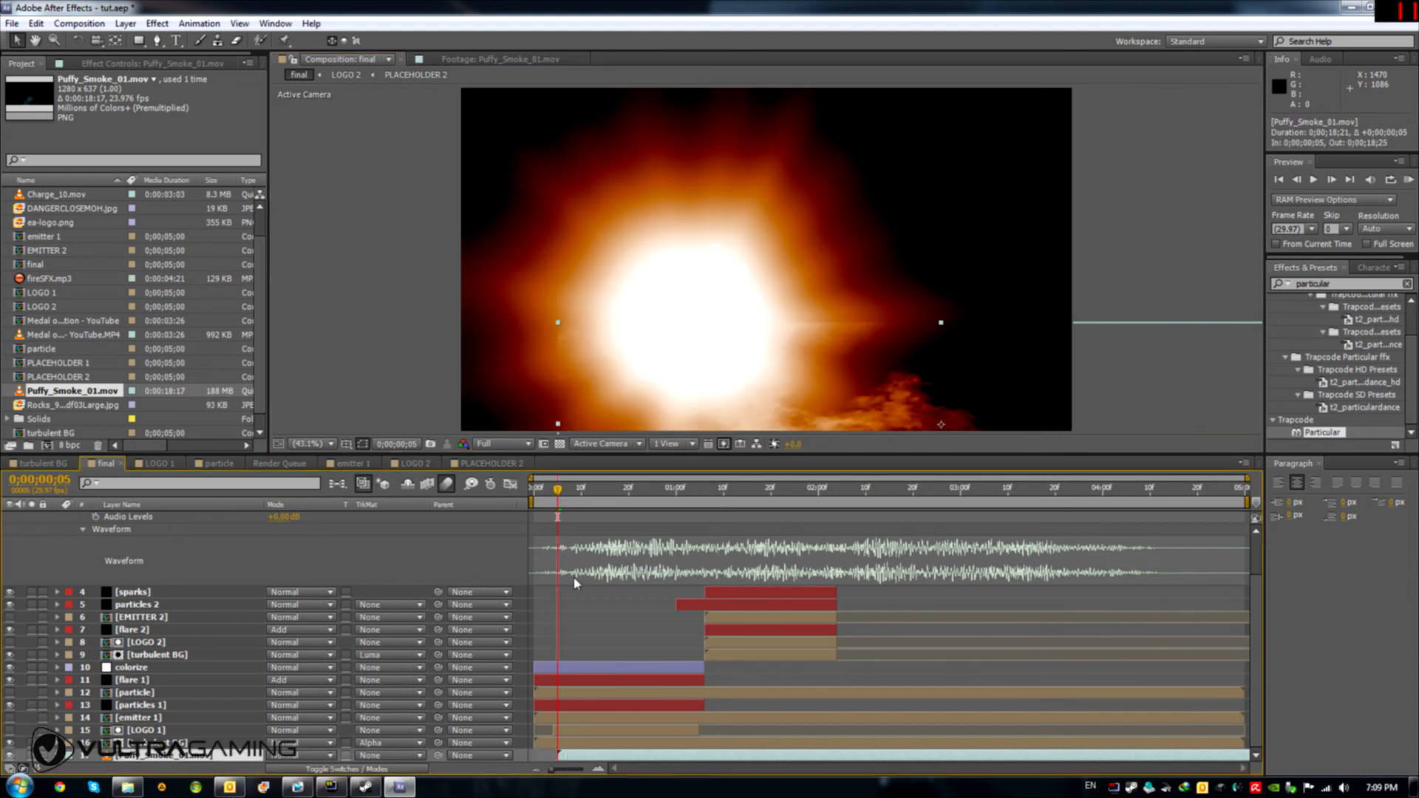
mouse_move(559, 497)
left_mouse_down()
mouse_move(600, 503)
mouse_move(547, 499)
mouse_move(574, 502)
left_mouse_up()
key("space")
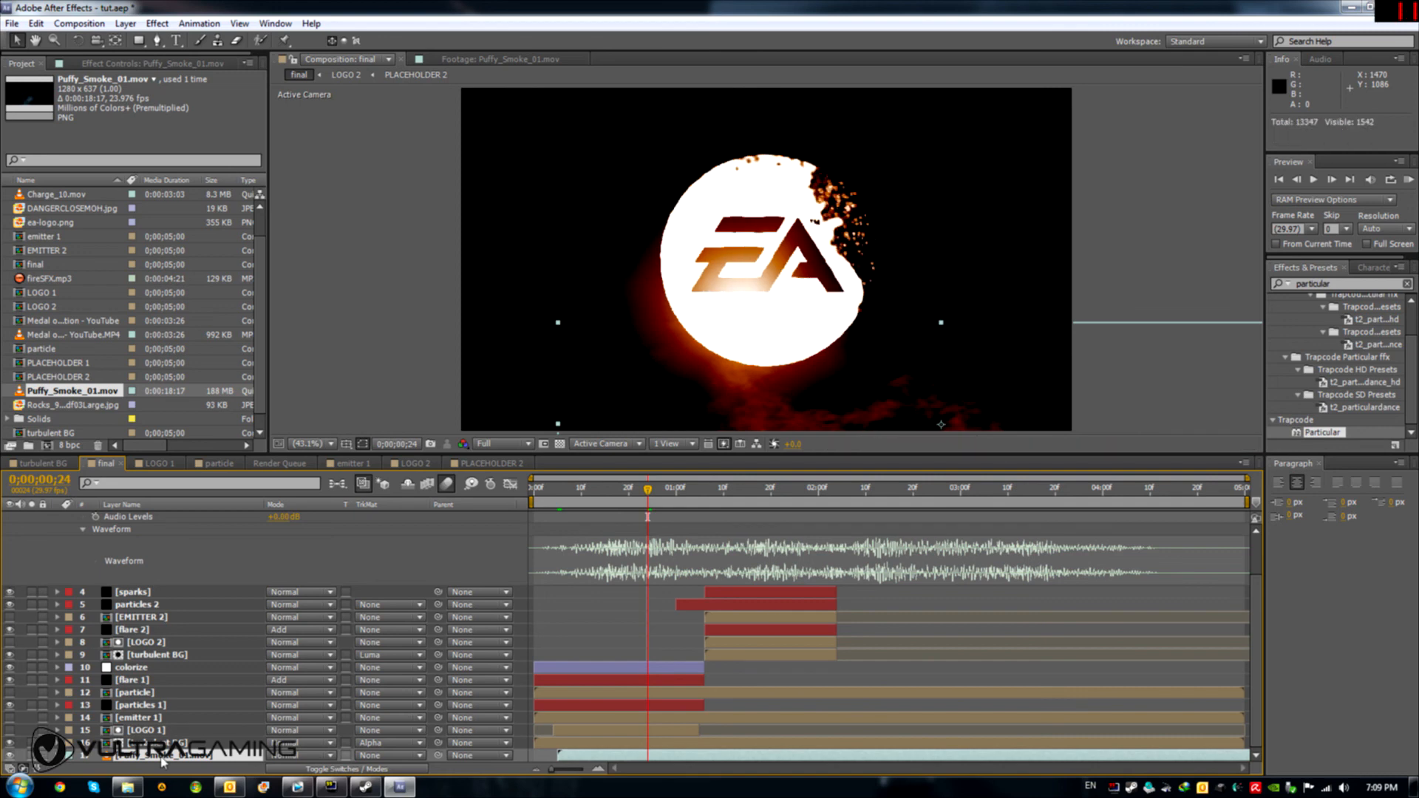
scroll(163, 761, "down", 1)
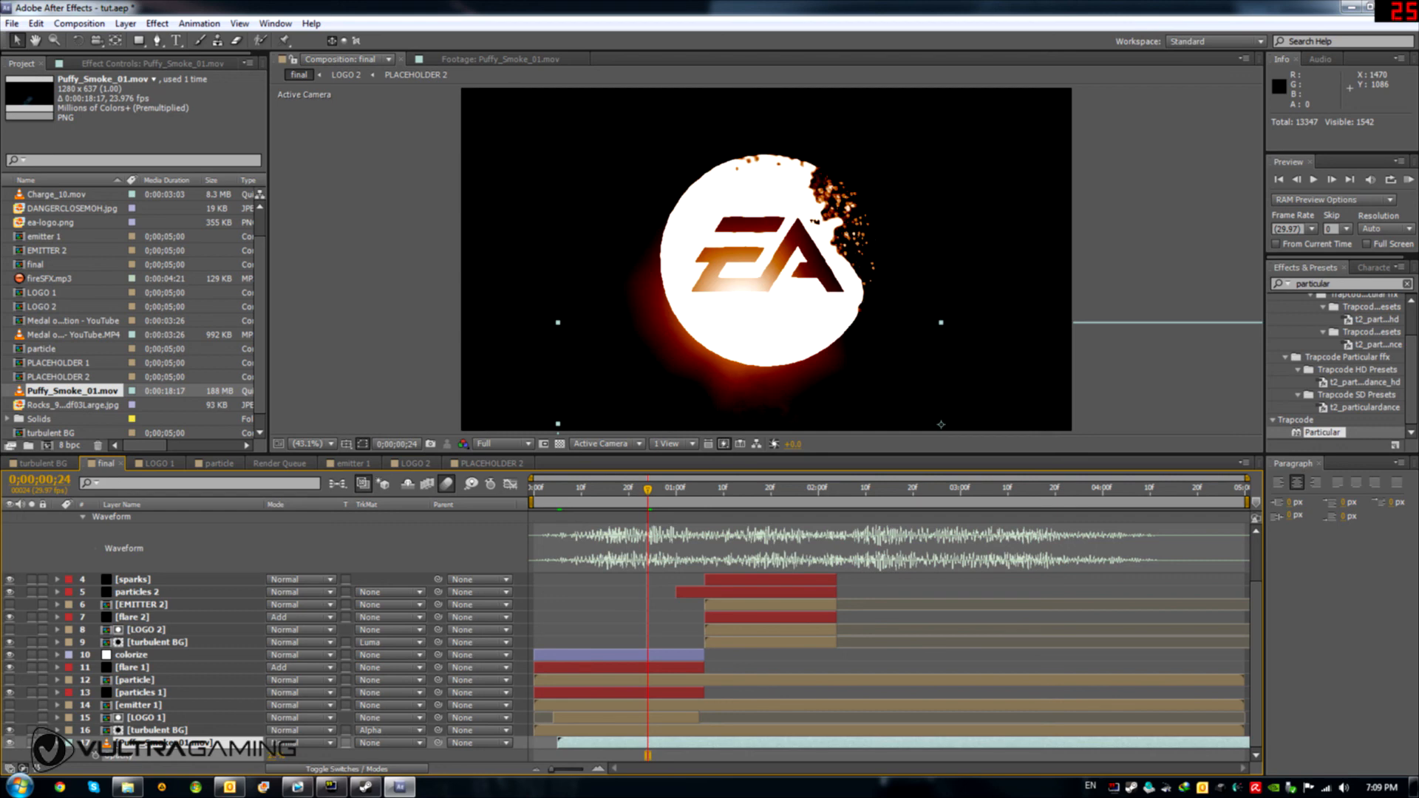
Step: Apply Fast Blur to the Puffy_Smoke_01.mov layer with Horizontal blur dimensions and a Blurriness of 26
left_click_drag(648, 490, 756, 518)
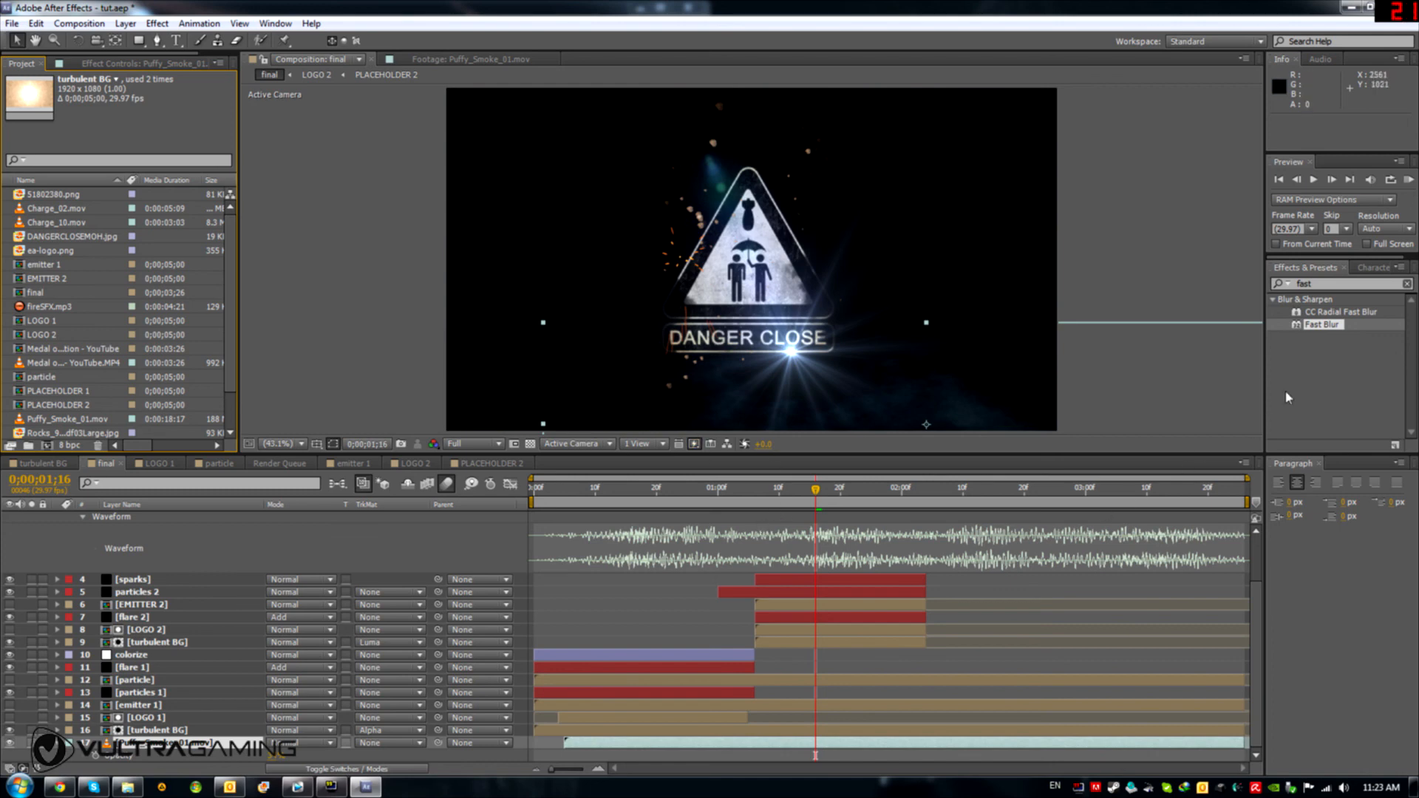
left_click_drag(1323, 325, 159, 746)
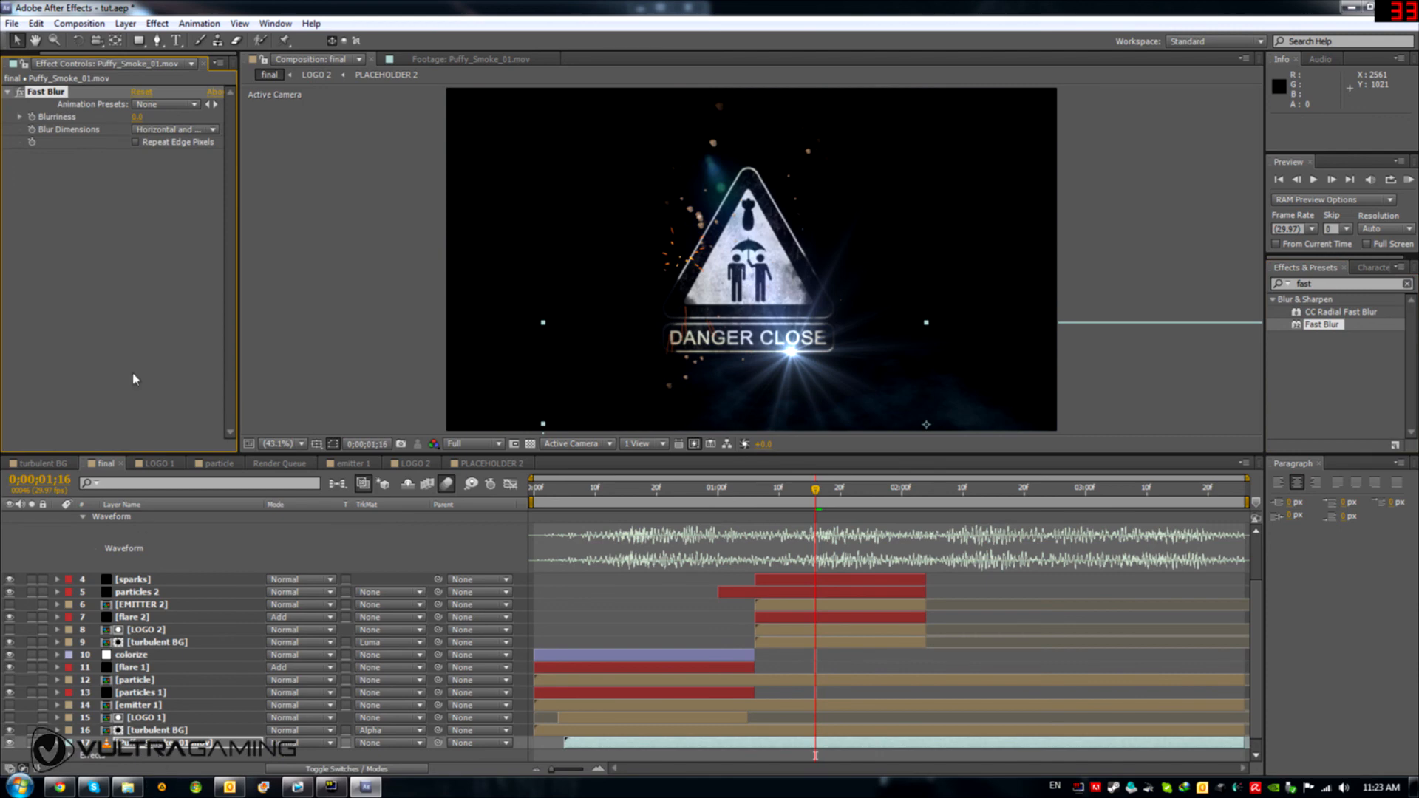
left_click(174, 129)
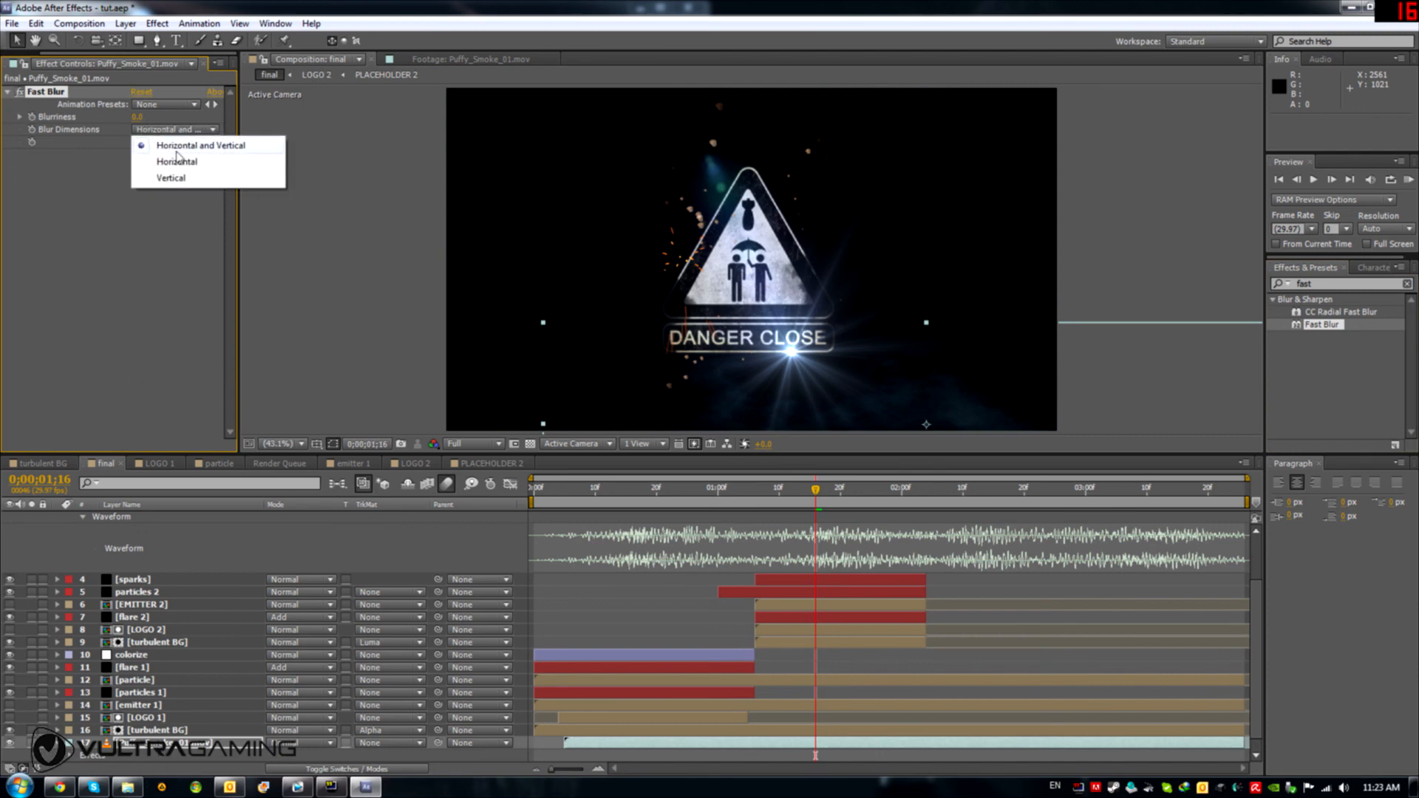
left_click(170, 160)
left_click(137, 117)
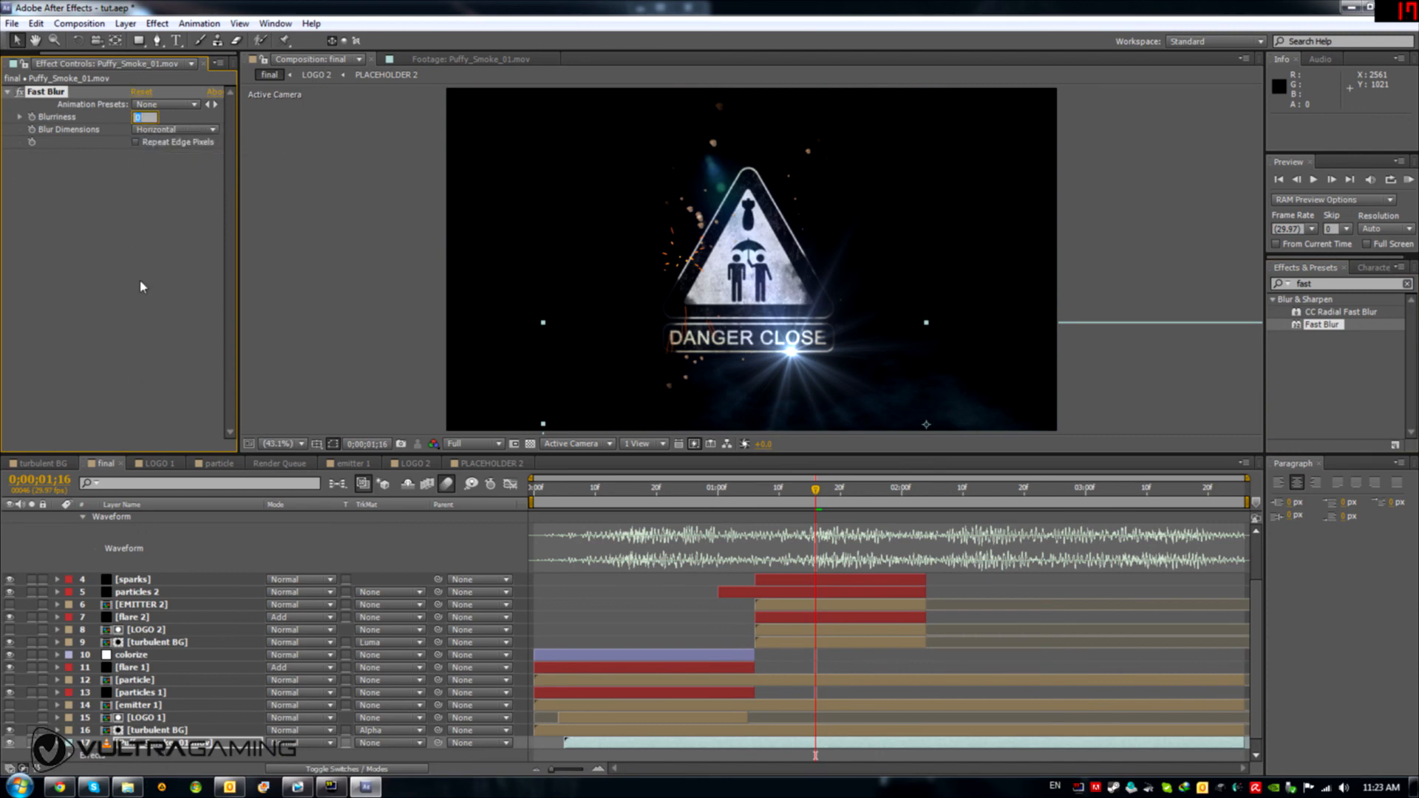
key("Return")
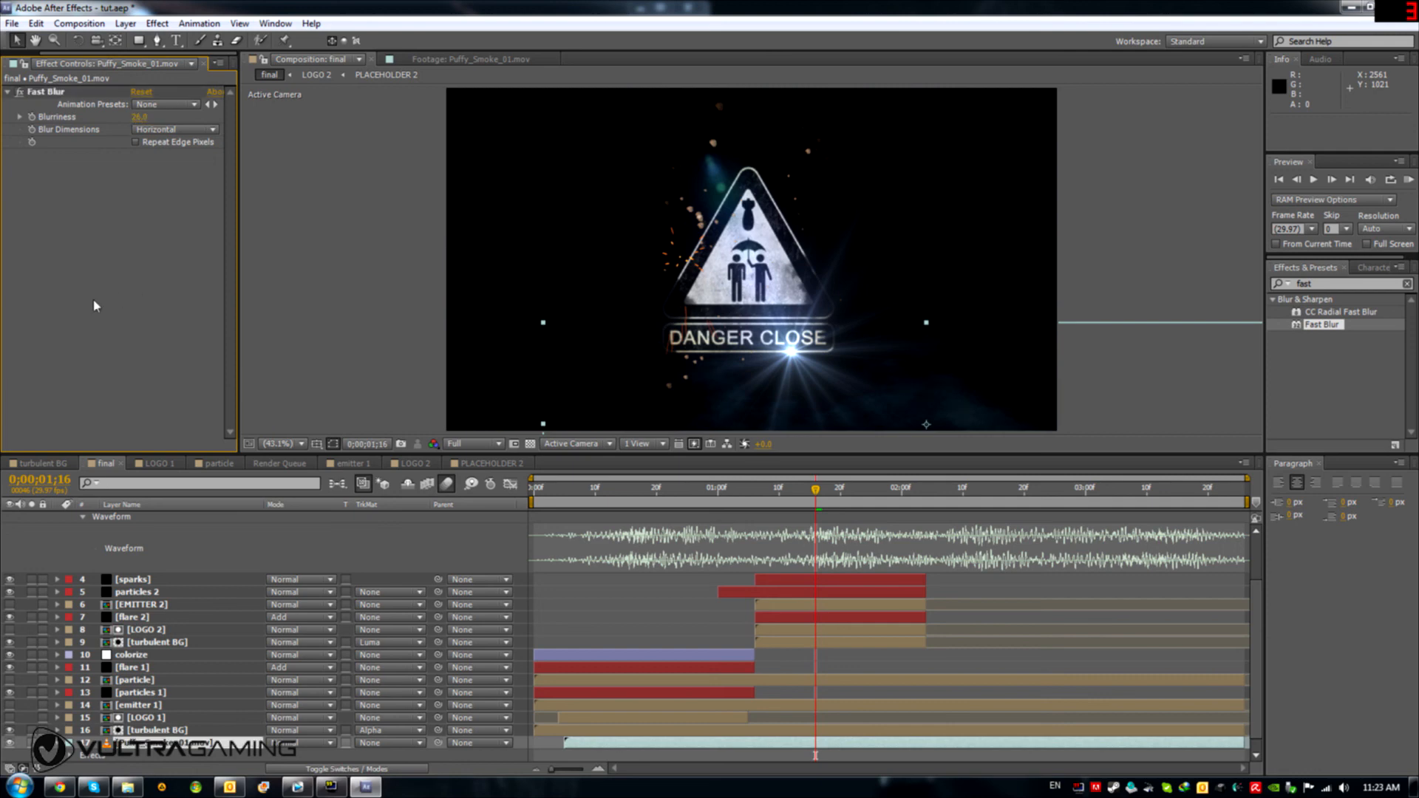
Step: Examine the blurred smoke in the composition's last frames and again around 0;00;02;00 and the middle of the Danger Close shot
mouse_move(1239, 492)
left_mouse_down()
mouse_move(1227, 491)
mouse_move(1247, 493)
left_mouse_up()
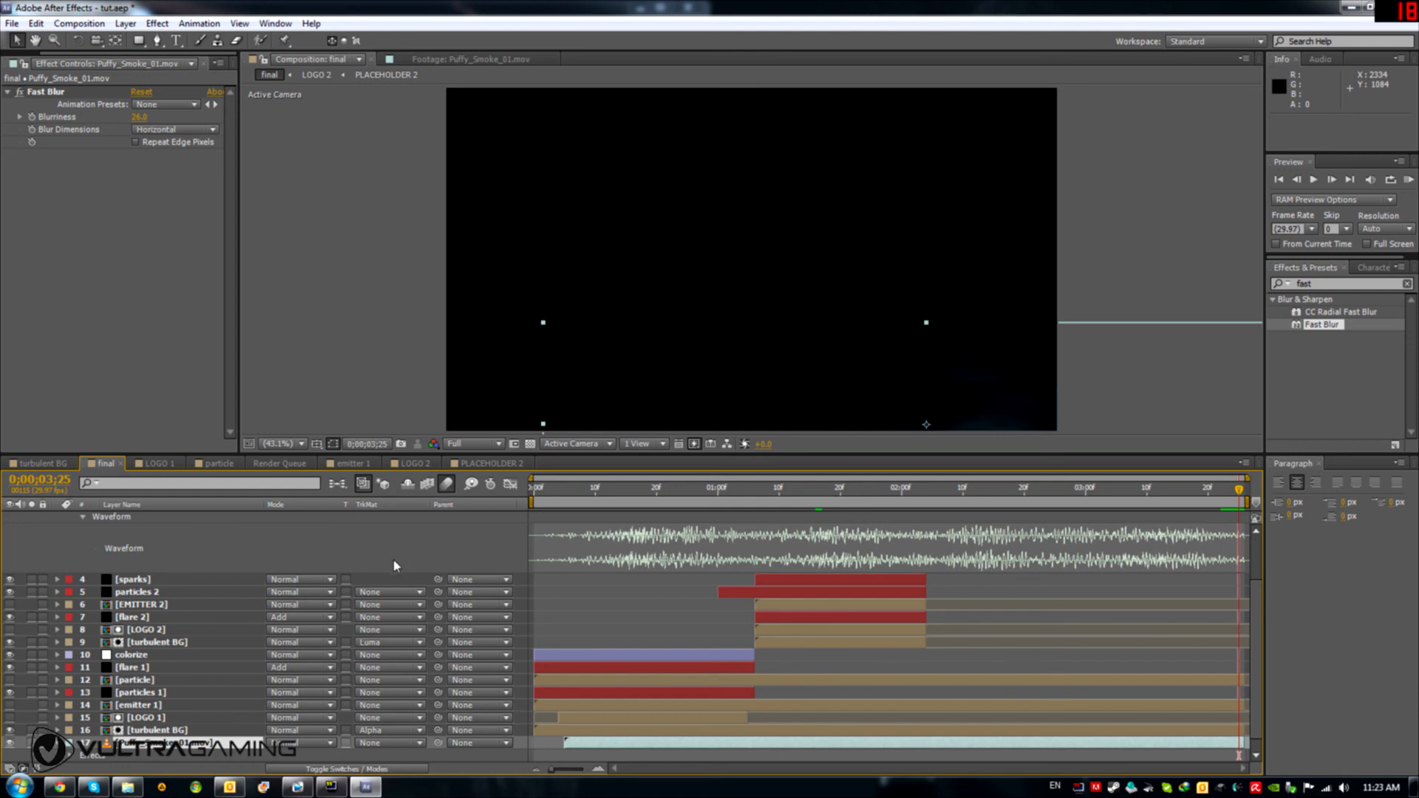
key("Page_Down")
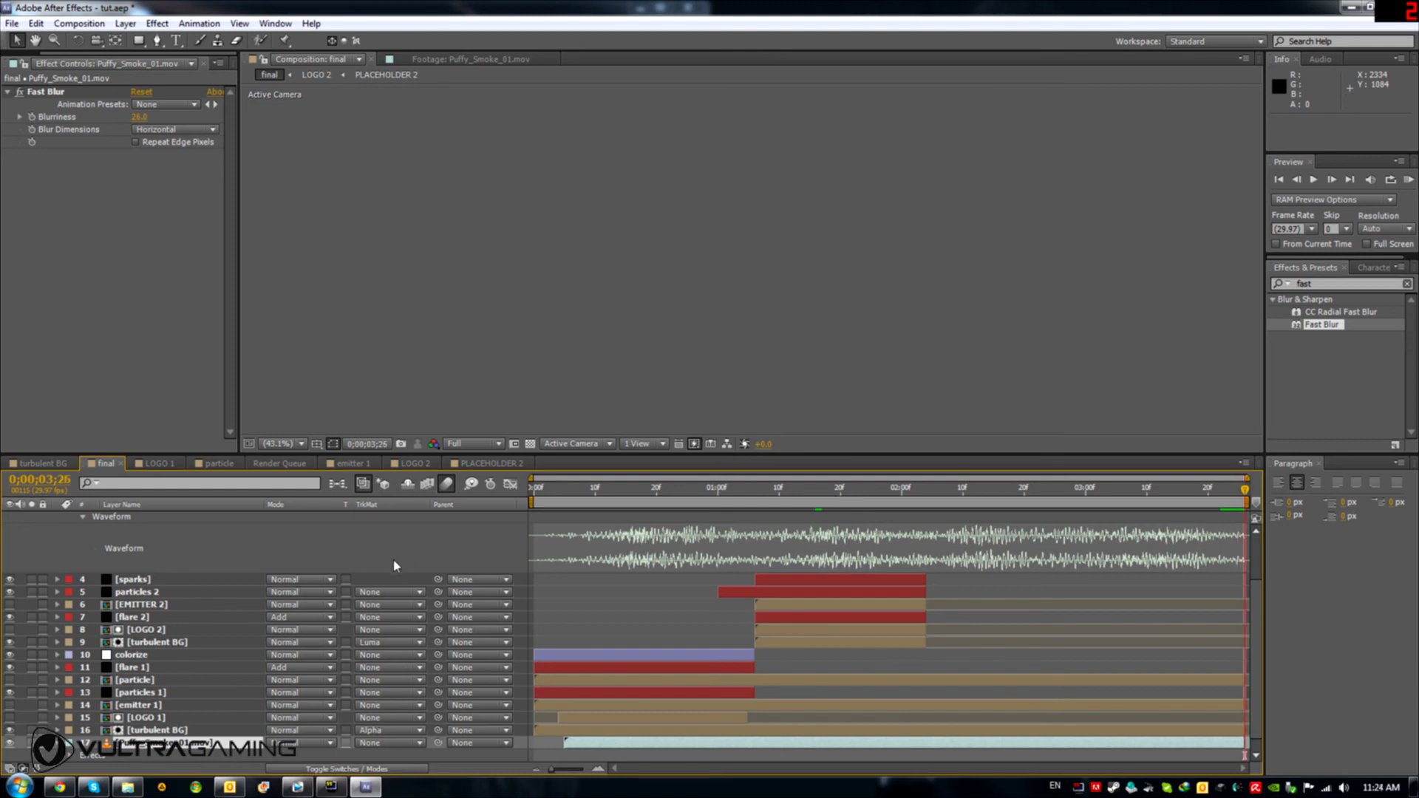
key("Page_Up")
key("Page_Up")
key("Page_Up")
key("Page_Up")
key("Page_Up")
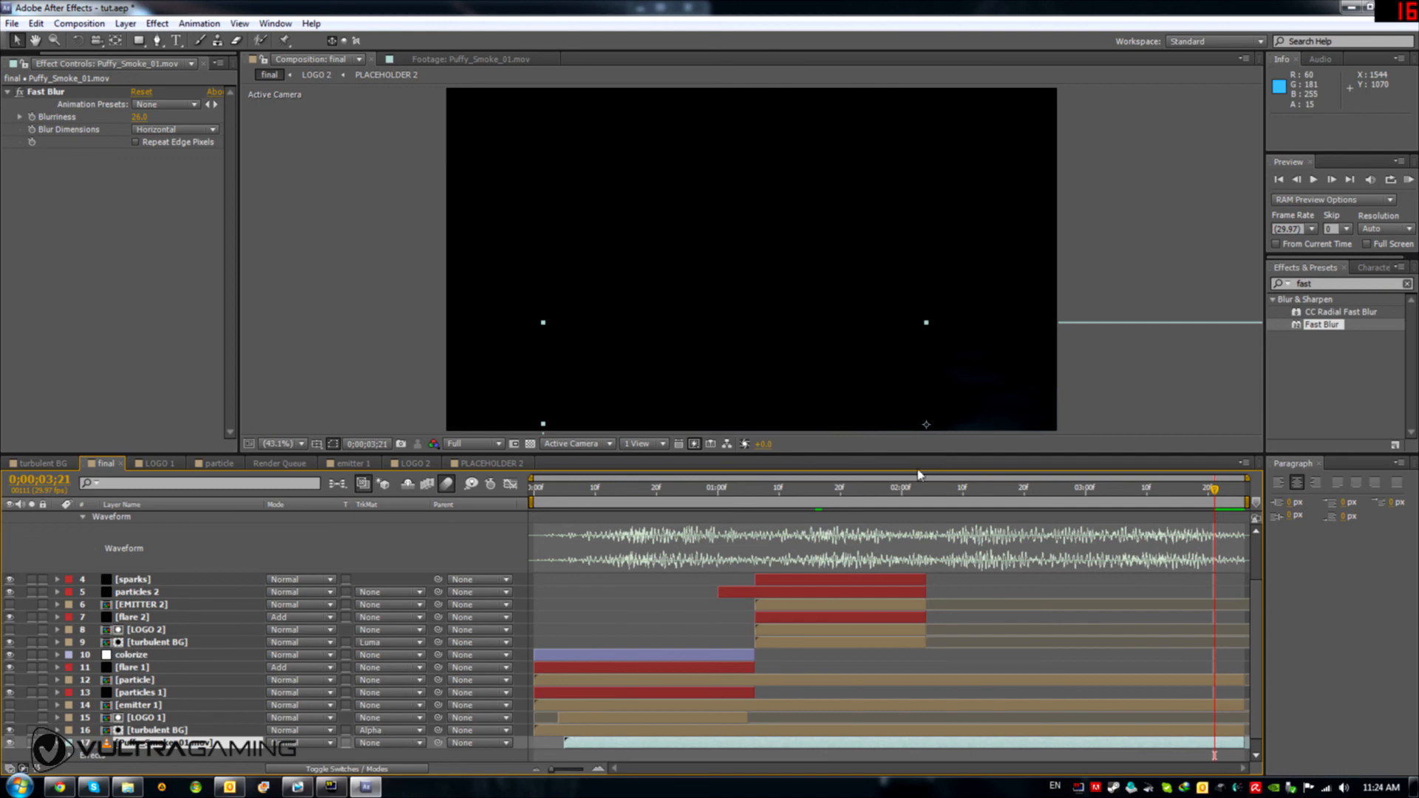
left_click(901, 494)
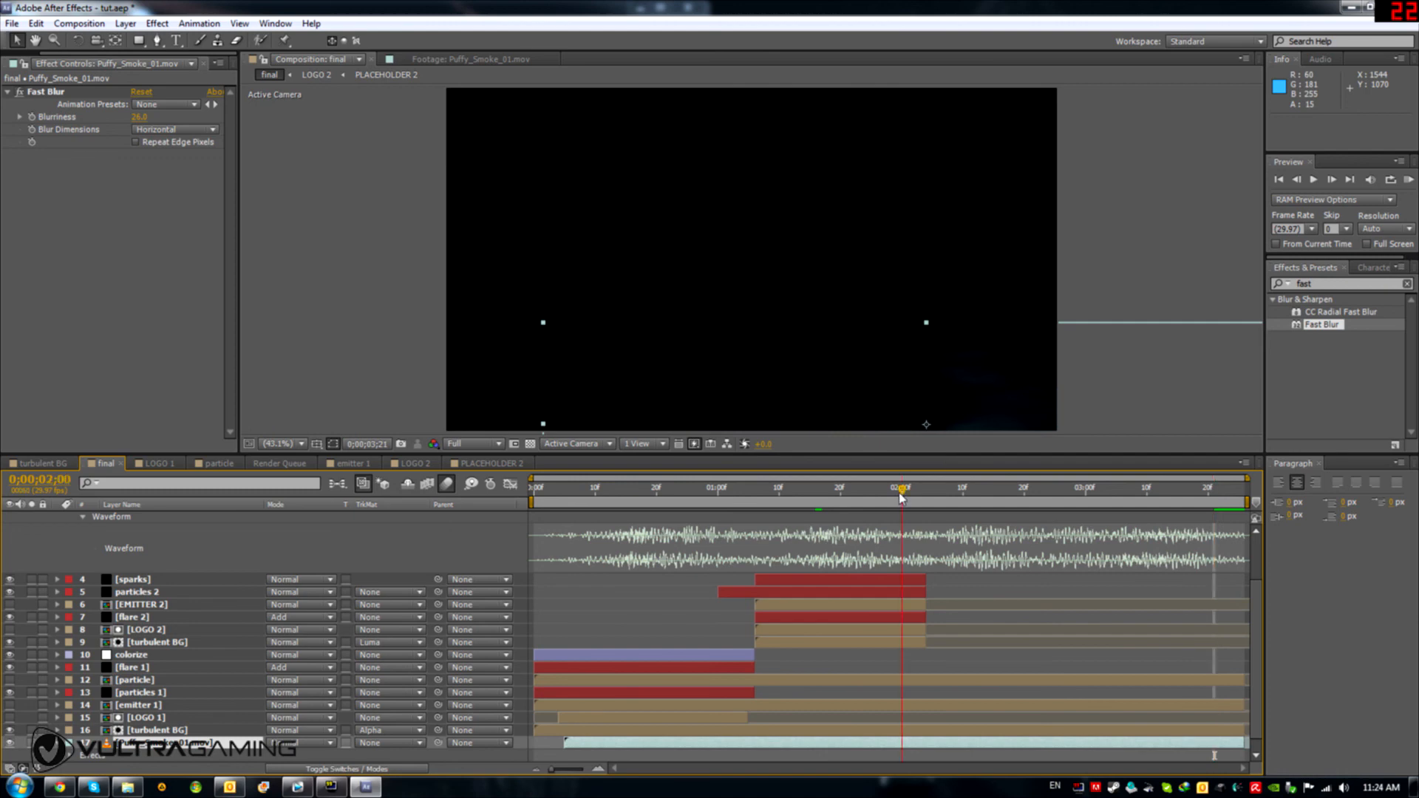
left_click(827, 493)
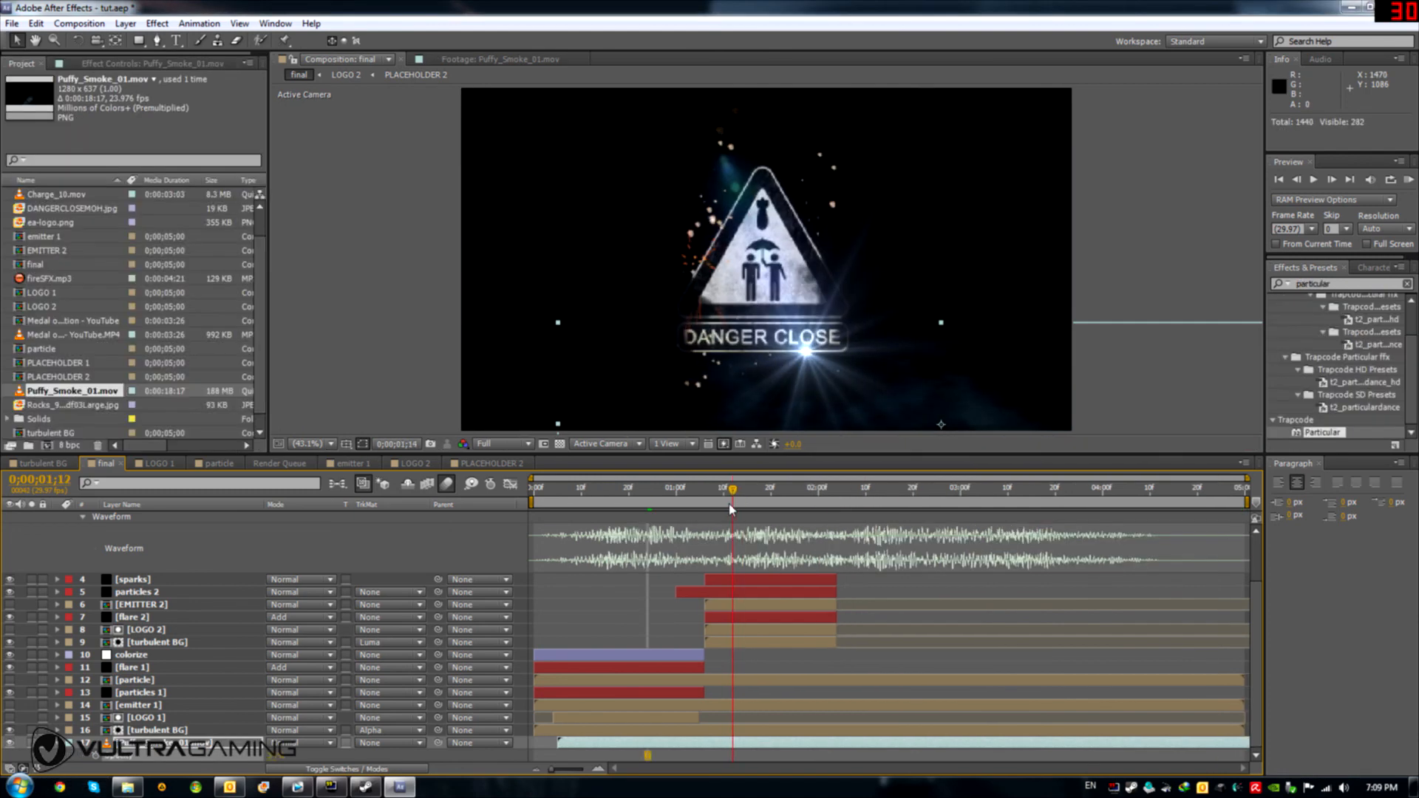
Step: Review the sparks and background smoke behind the Danger Close sign up to 0;00;02;00
left_click_drag(716, 494, 778, 514)
key("KP_0")
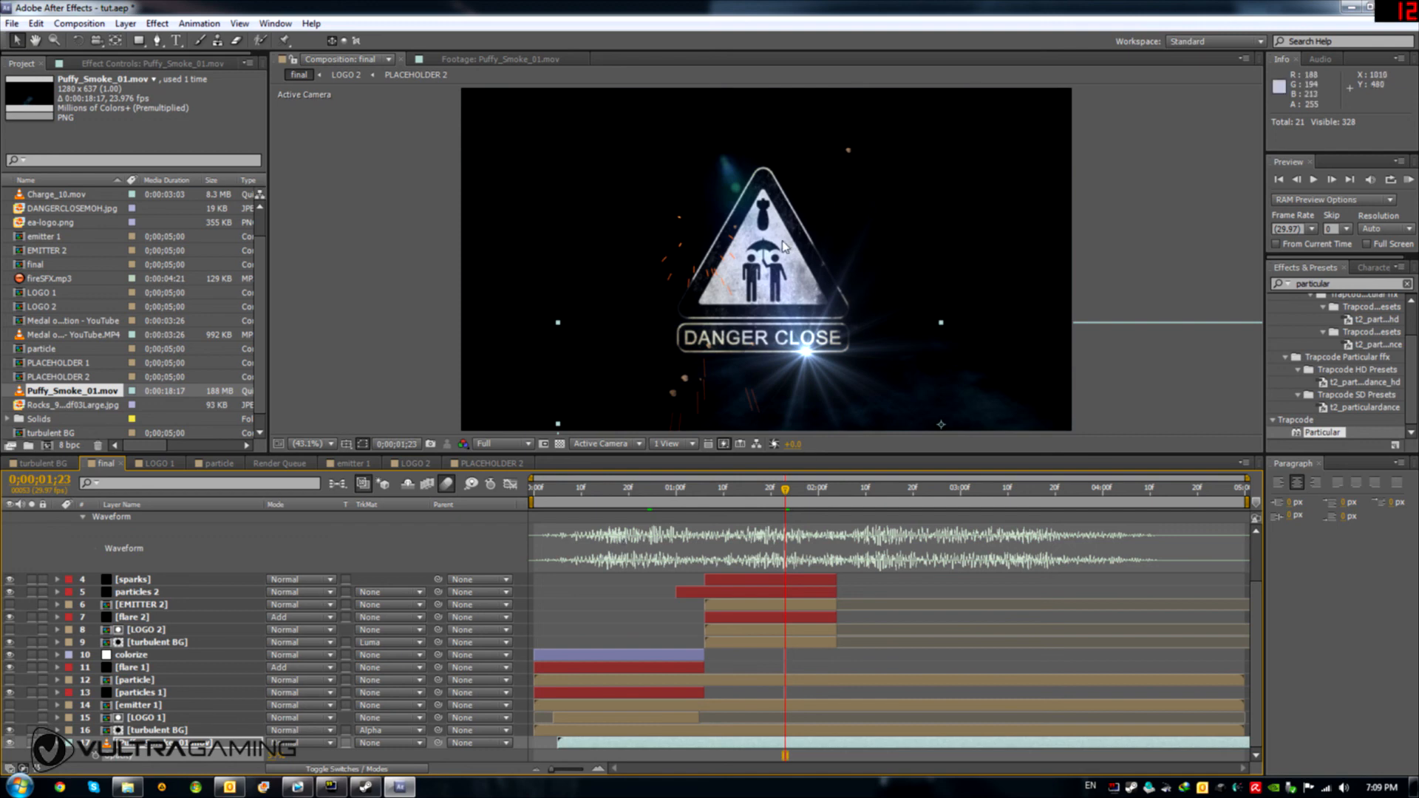
left_click_drag(786, 489, 819, 494)
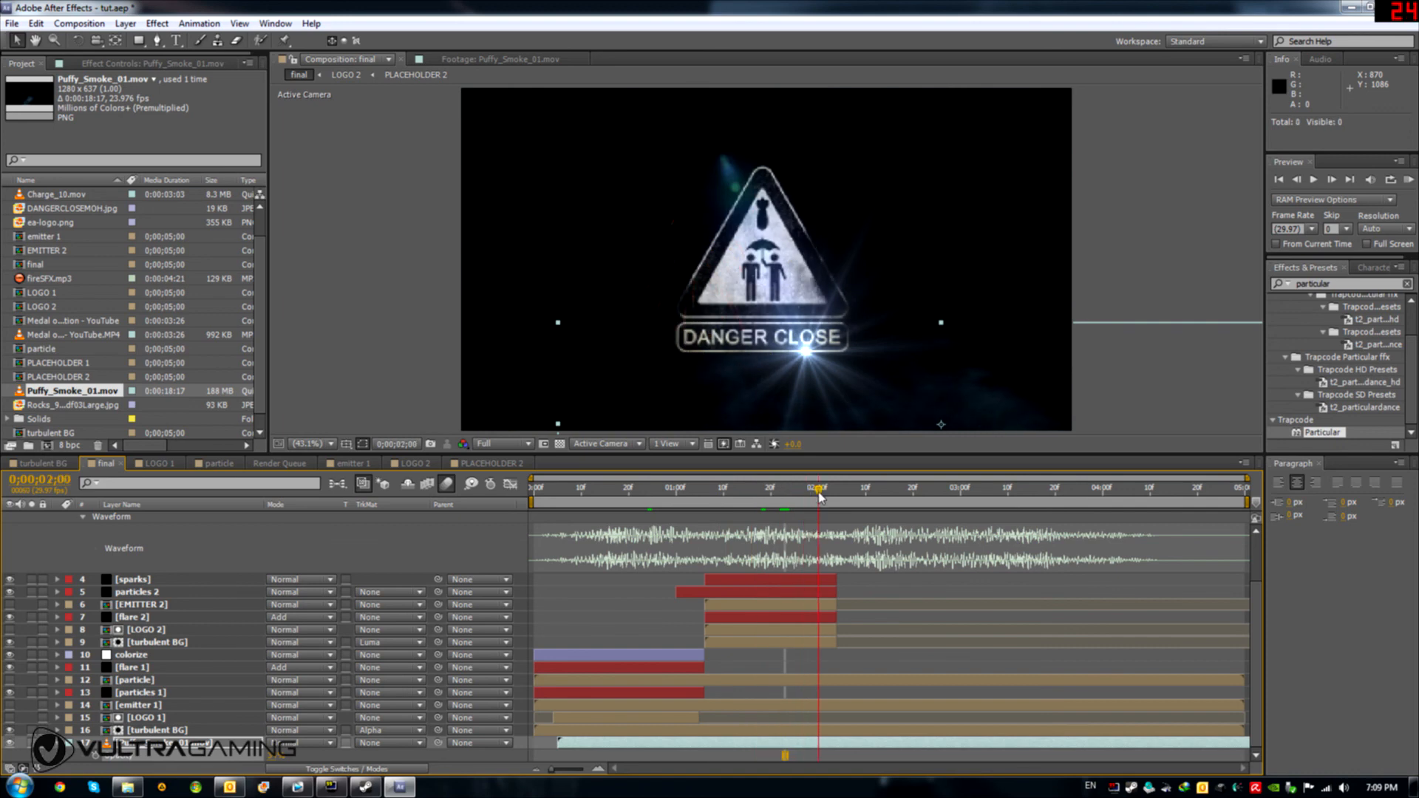